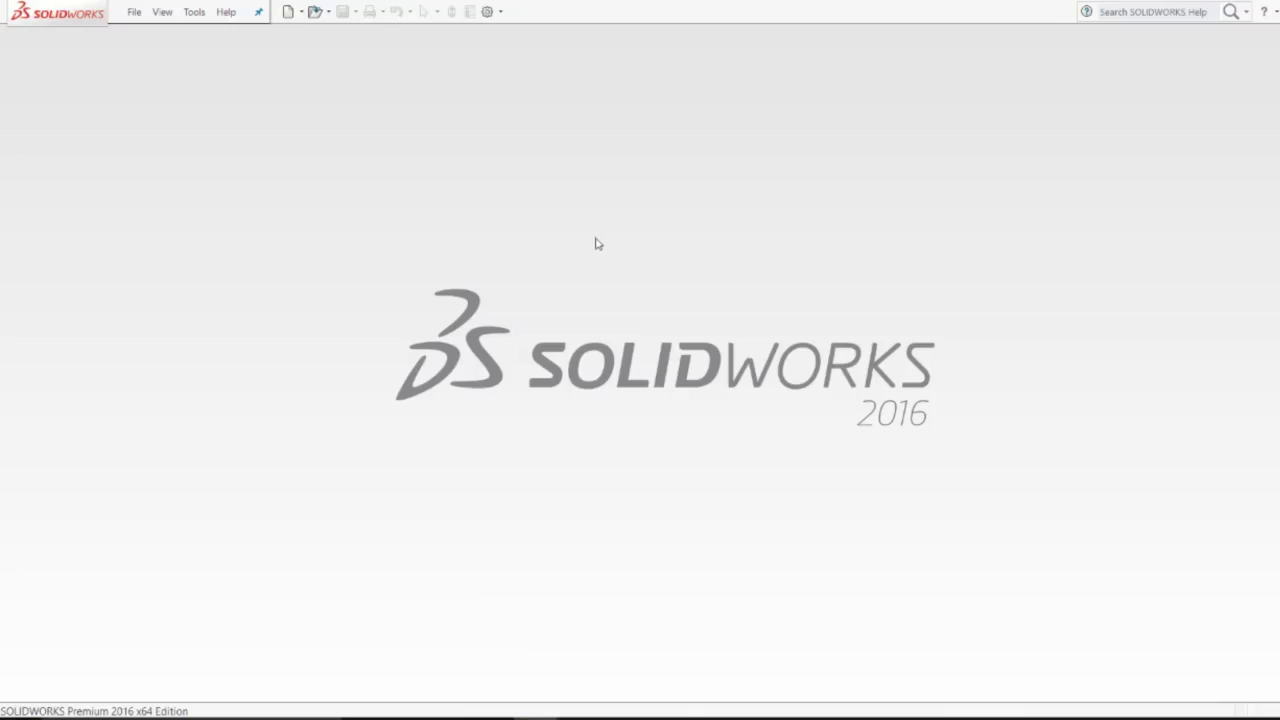
Create a new part in MMGS units and start a sketch on the Front Plane.
{"action": "left_click", "coordinate": [134, 11]}
{"action": "left_click", "coordinate": [145, 34]}
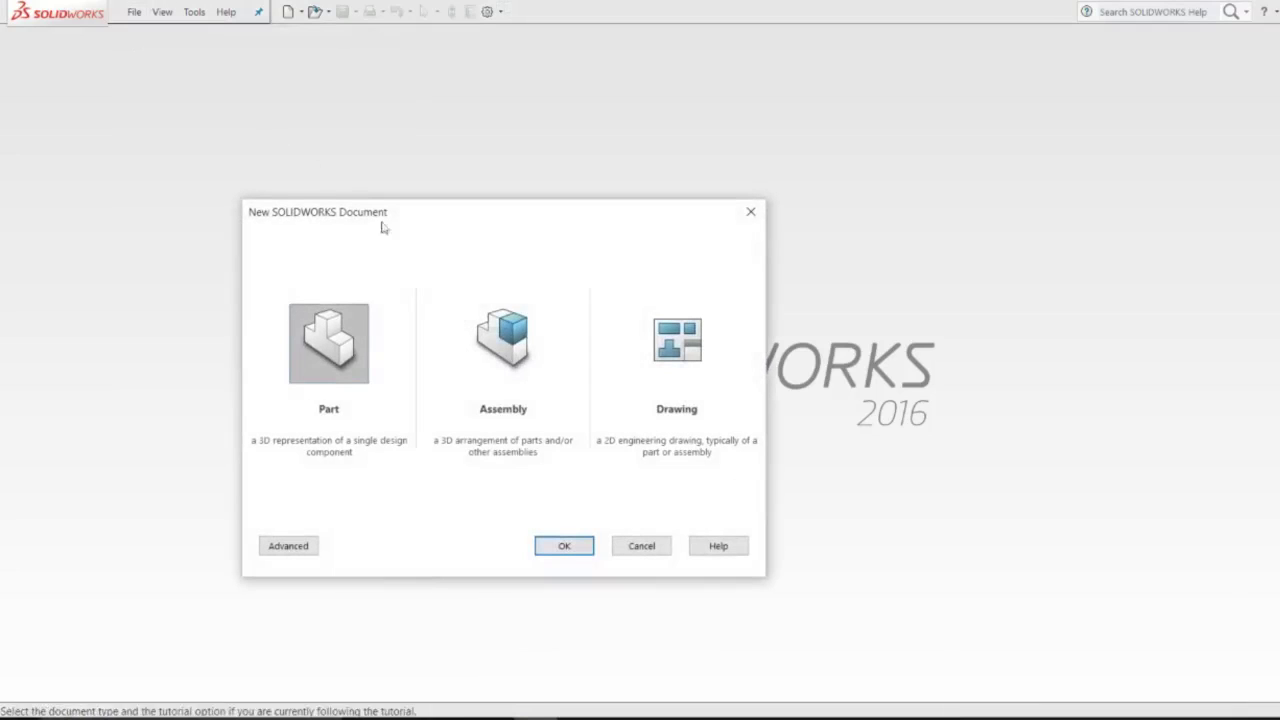
{"action": "double_click", "coordinate": [360, 345]}
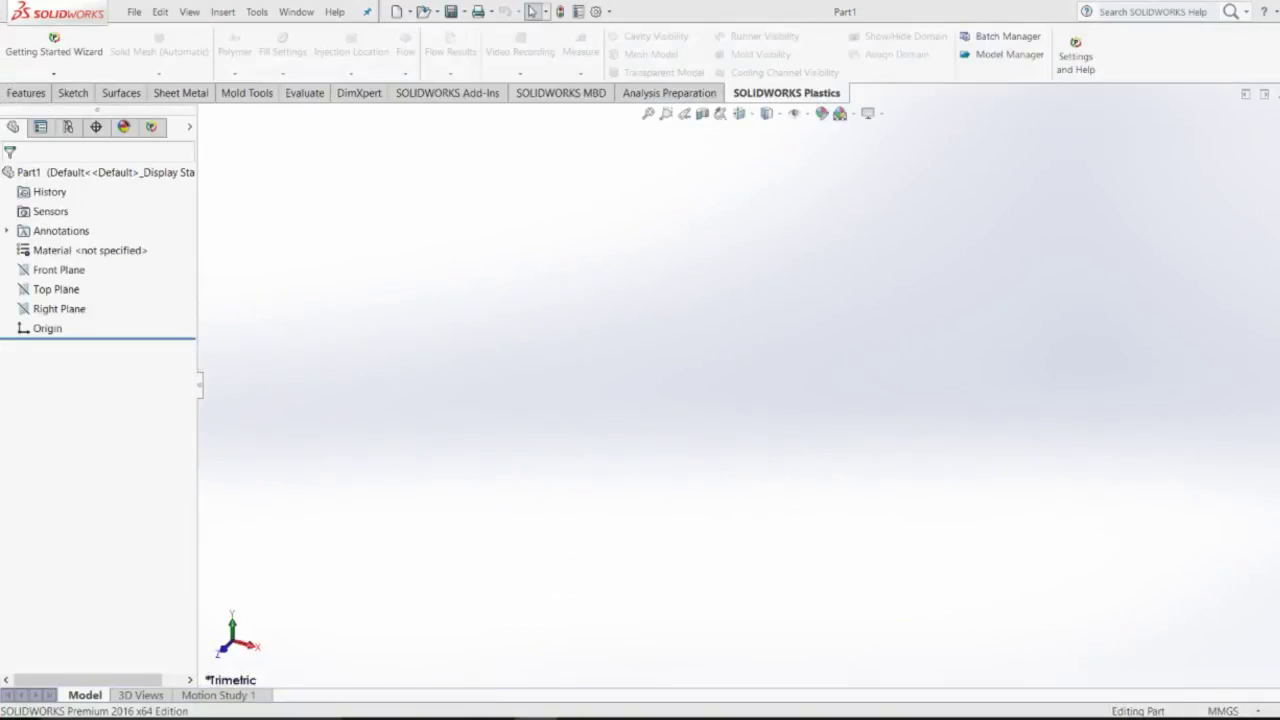
{"action": "left_click", "coordinate": [1223, 711]}
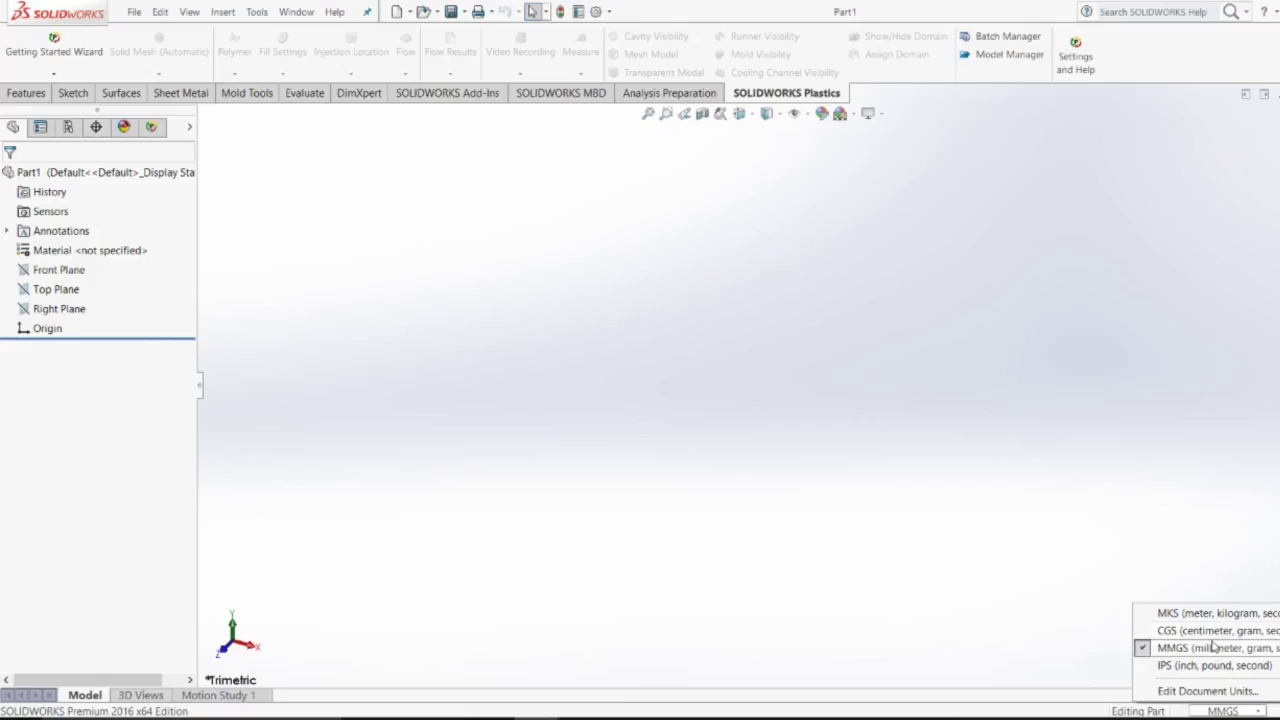
{"action": "left_click", "coordinate": [1213, 648]}
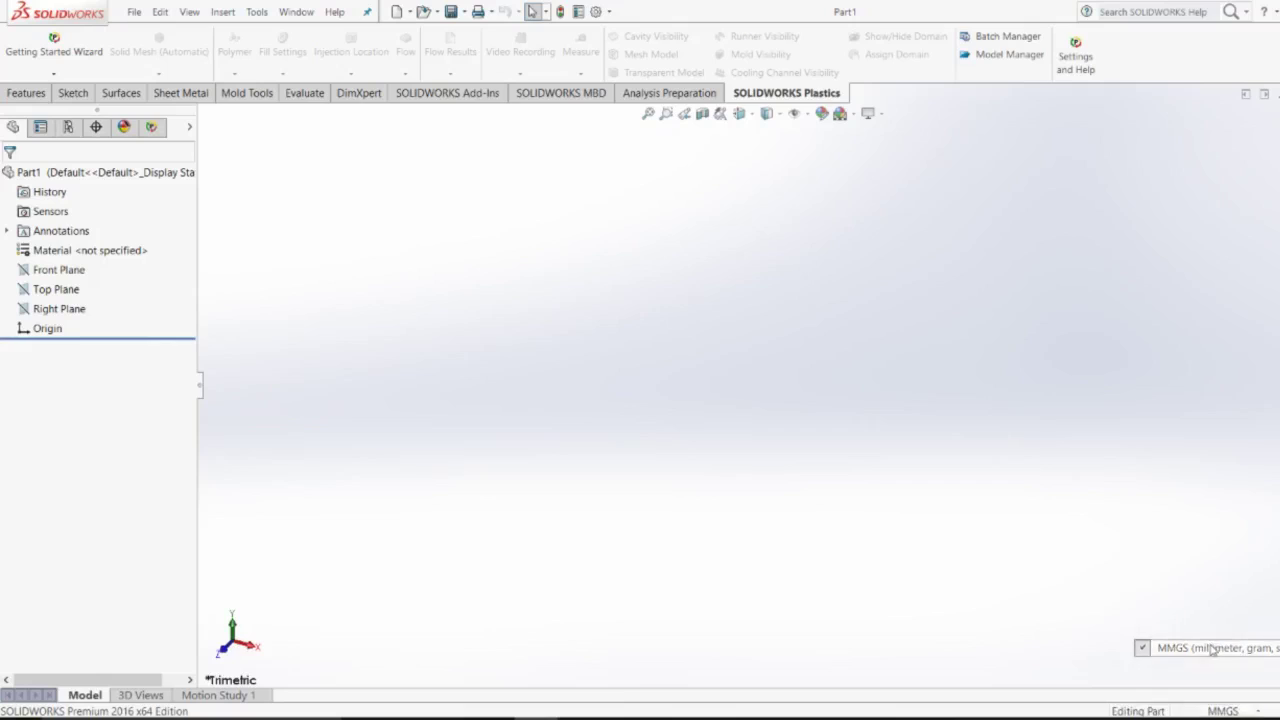
{"action": "left_click", "coordinate": [55, 272]}
{"action": "left_click", "coordinate": [97, 248]}
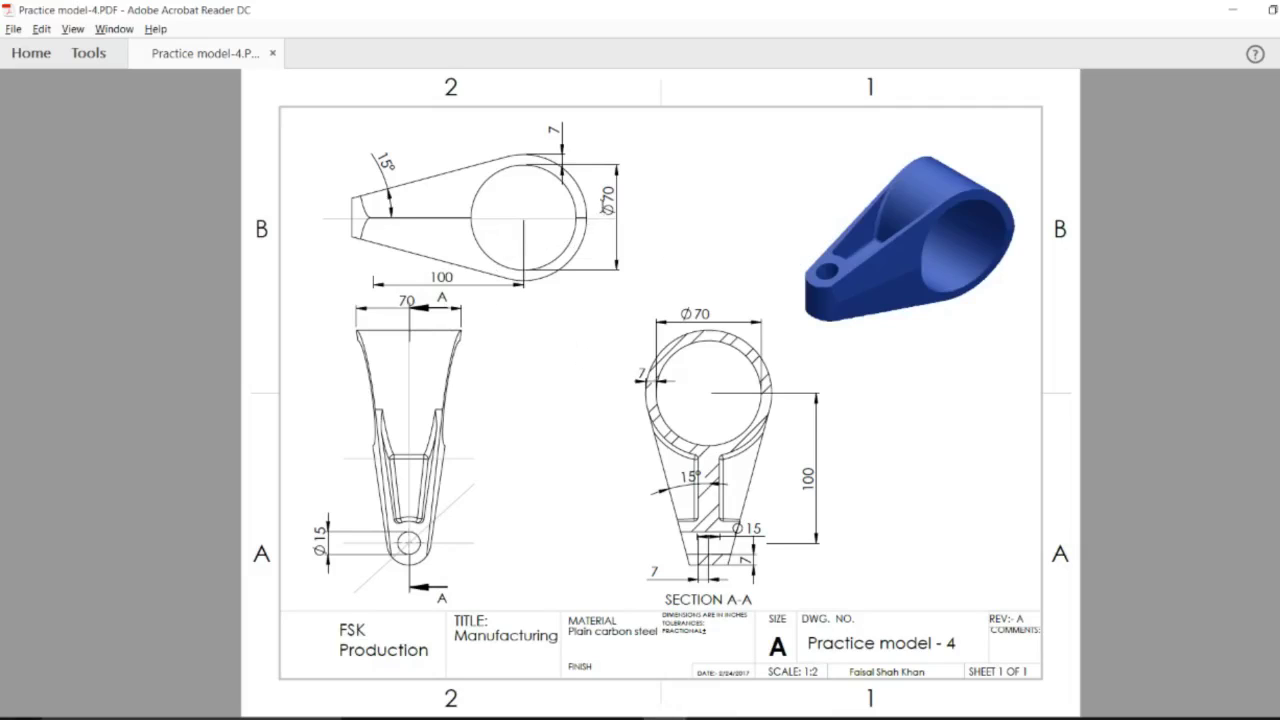
Look up the Ø70 dimension on the Practice model-4 drawing, then return to SOLIDWORKS.
{"action": "left_click_drag", "start_coordinate": [606, 179], "coordinate": [619, 202]}
{"action": "key", "text": "alt+Tab"}
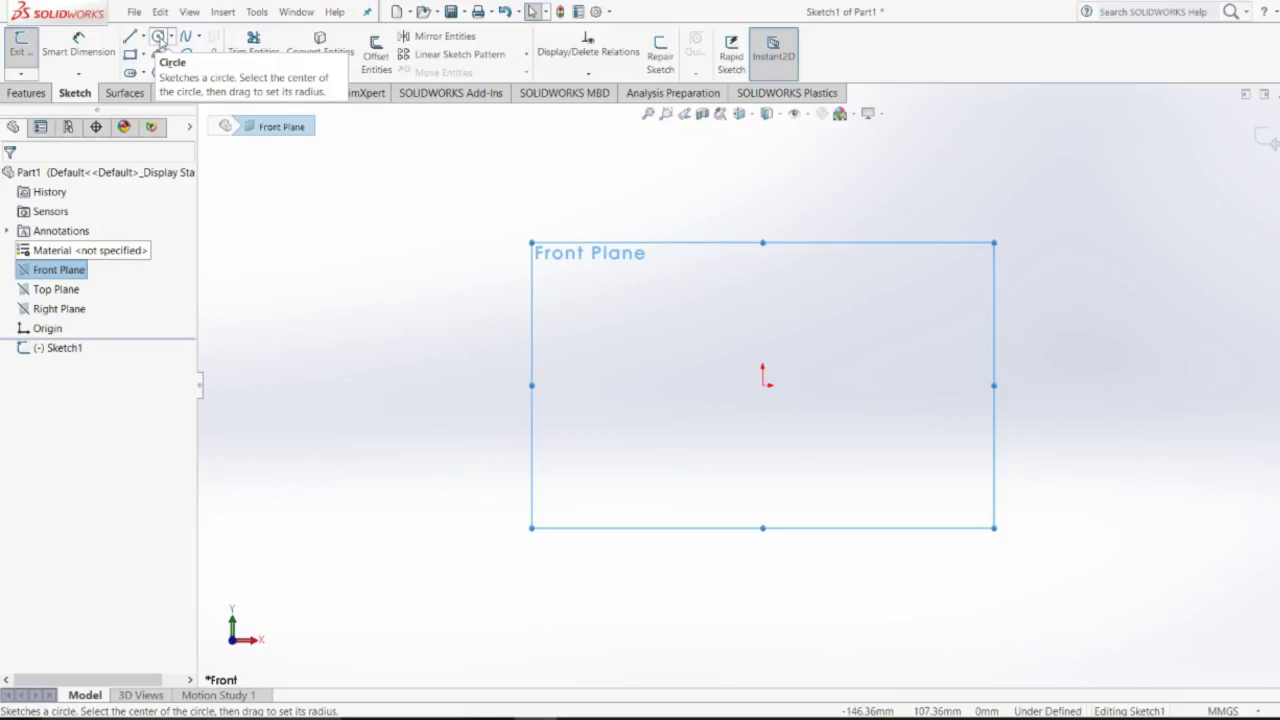
Draw a circle centred on the origin and dimension its diameter as 7 mm.
{"action": "left_click", "coordinate": [159, 37]}
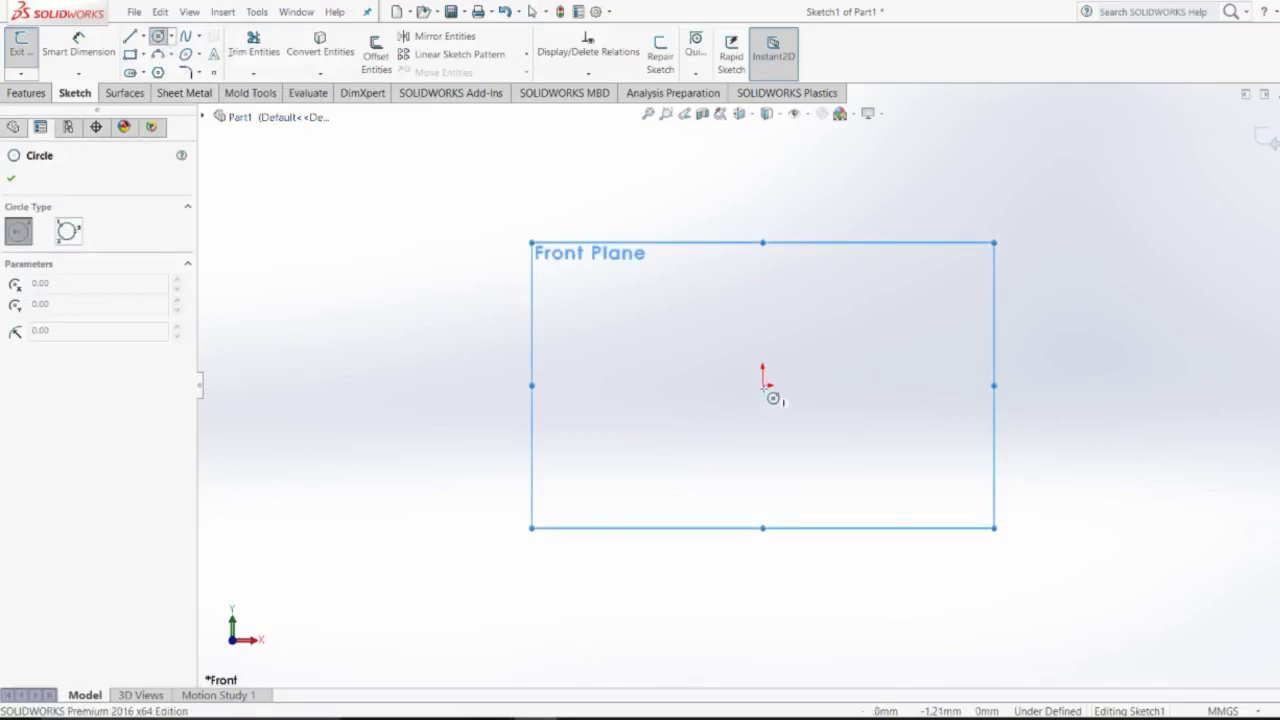
{"action": "left_click_drag", "start_coordinate": [763, 385], "coordinate": [838, 461]}
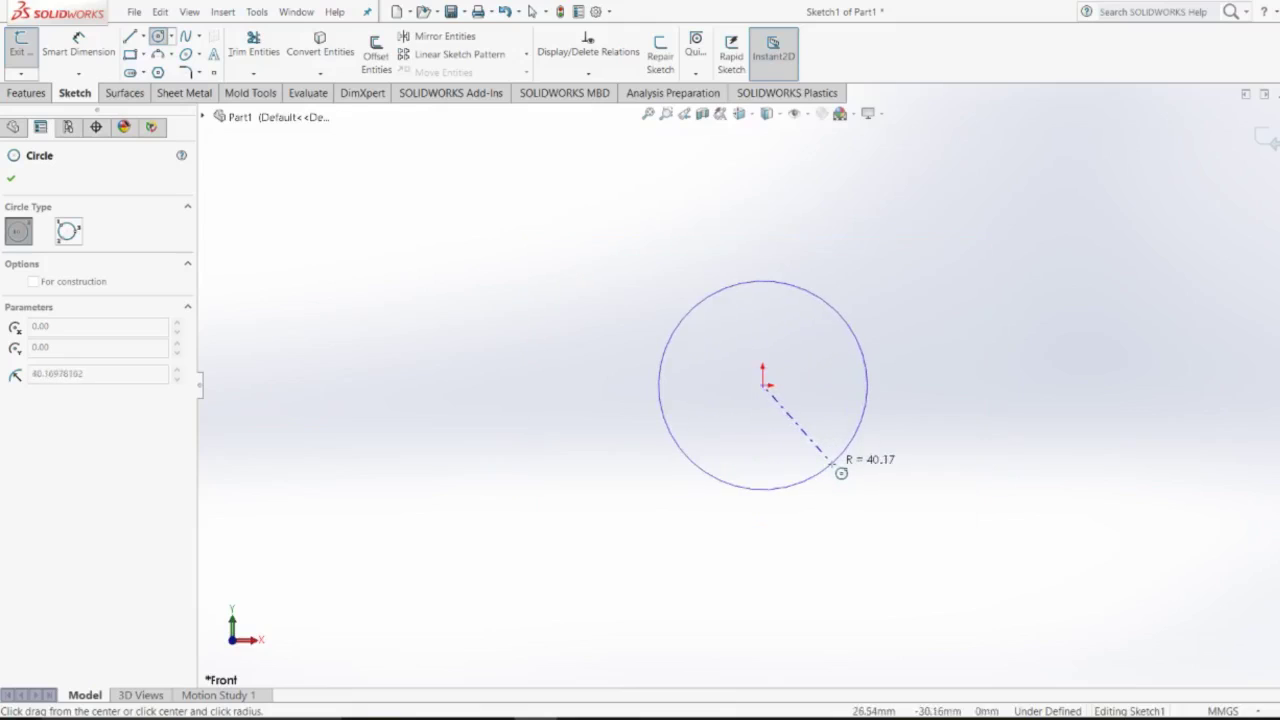
{"action": "right_click_drag", "start_coordinate": [922, 475], "coordinate": [937, 366]}
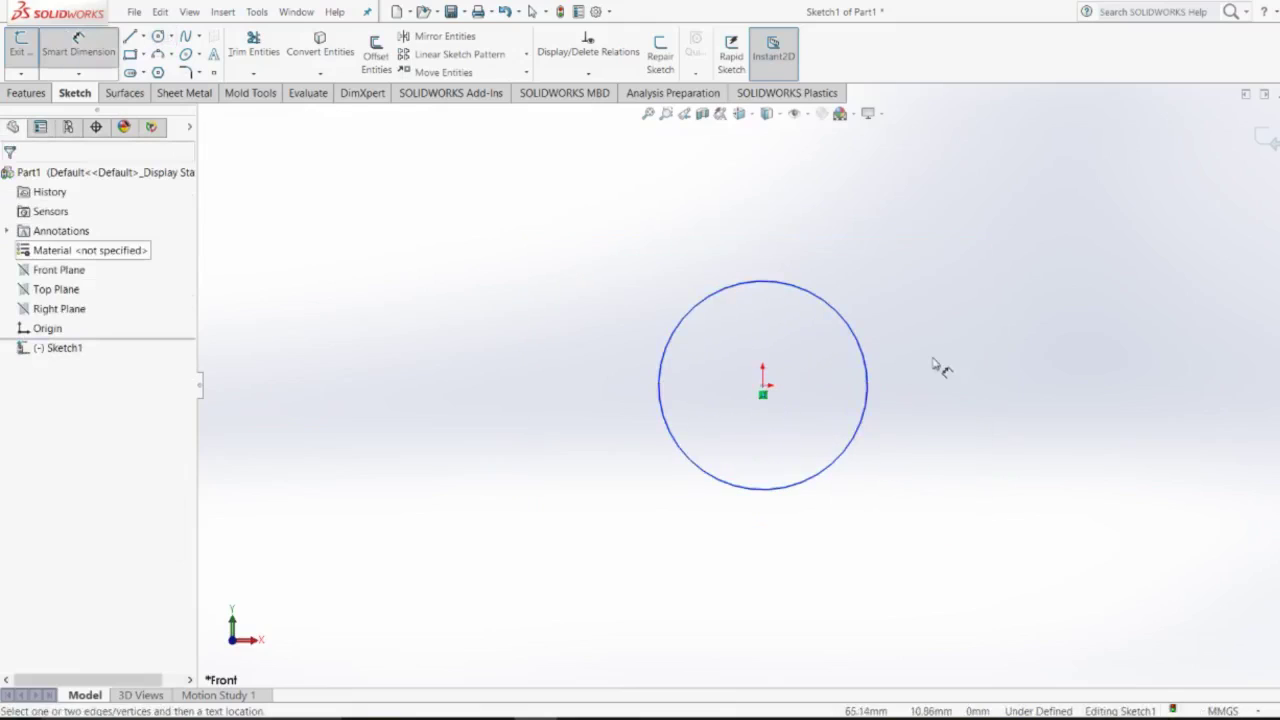
{"action": "left_click", "coordinate": [867, 372]}
{"action": "left_click", "coordinate": [924, 358]}
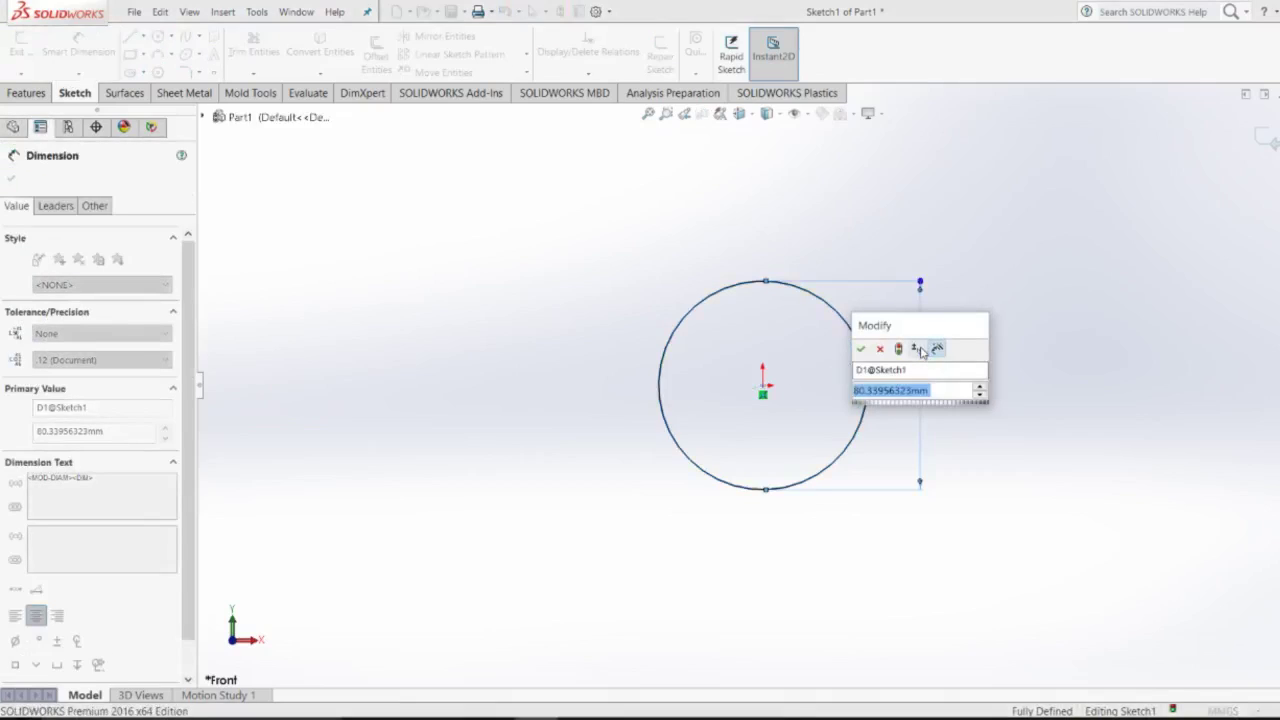
{"action": "type", "text": "7"}
{"action": "key", "text": "Return"}
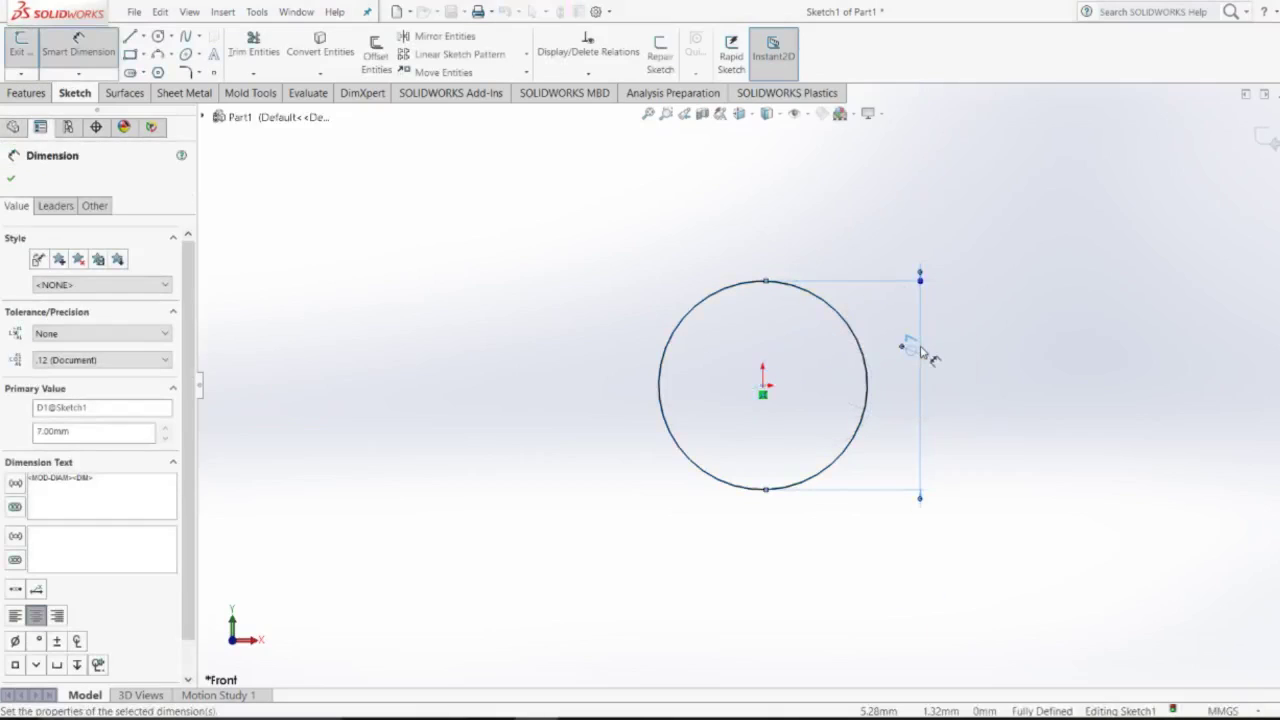
{"action": "key", "text": "Escape"}
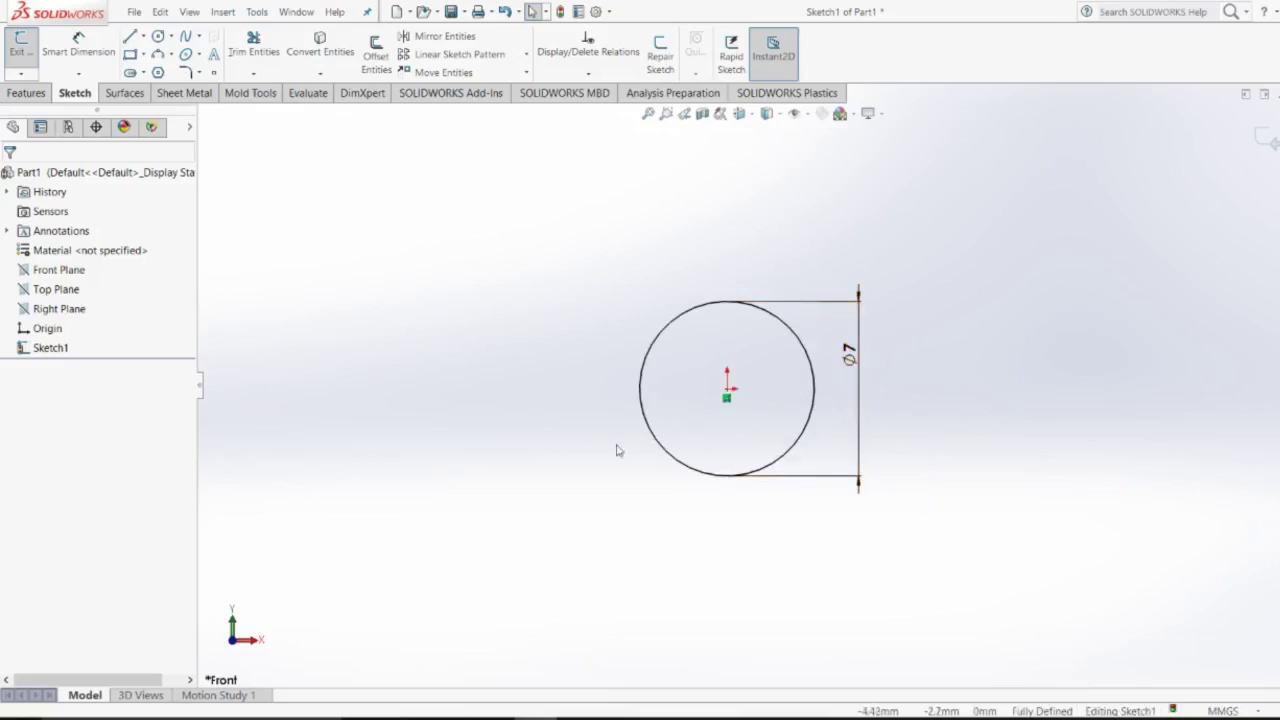
Cancel a stray dimension attempt and begin drawing a second circle.
{"action": "right_click_drag", "start_coordinate": [617, 450], "coordinate": [600, 378]}
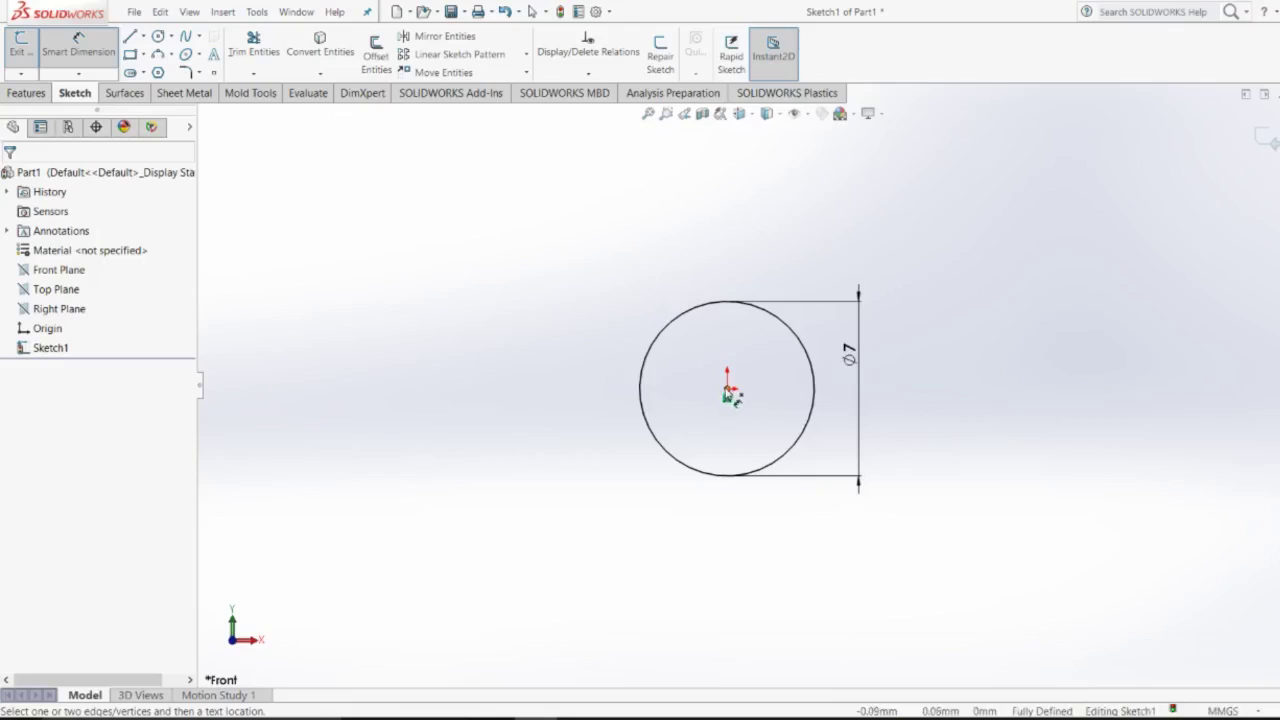
{"action": "left_click", "coordinate": [727, 390]}
{"action": "key", "text": "Escape"}
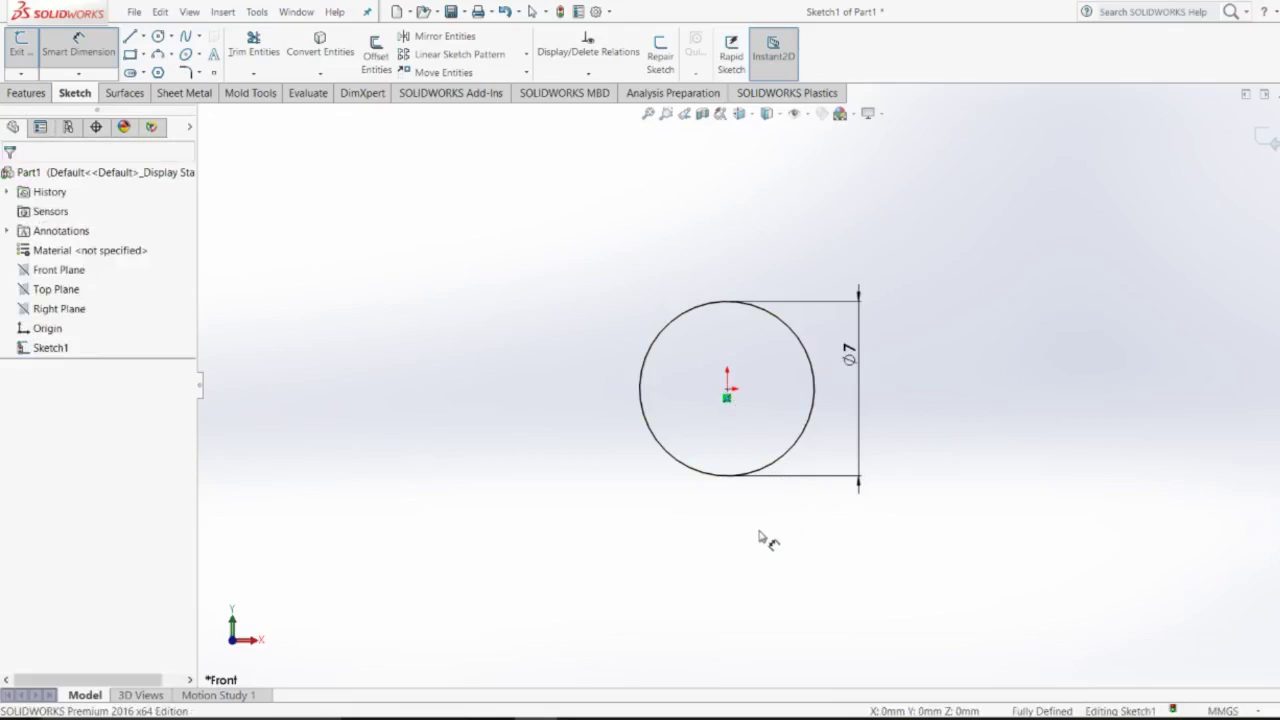
{"action": "key", "text": "Escape"}
{"action": "mouse_move", "coordinate": [743, 550]}
{"action": "right_mouse_down"}
{"action": "mouse_move", "coordinate": [745, 528]}
{"action": "mouse_move", "coordinate": [804, 549]}
{"action": "right_mouse_up"}
Draw a larger circle centred on the origin around the first one.
{"action": "left_click", "coordinate": [738, 398]}
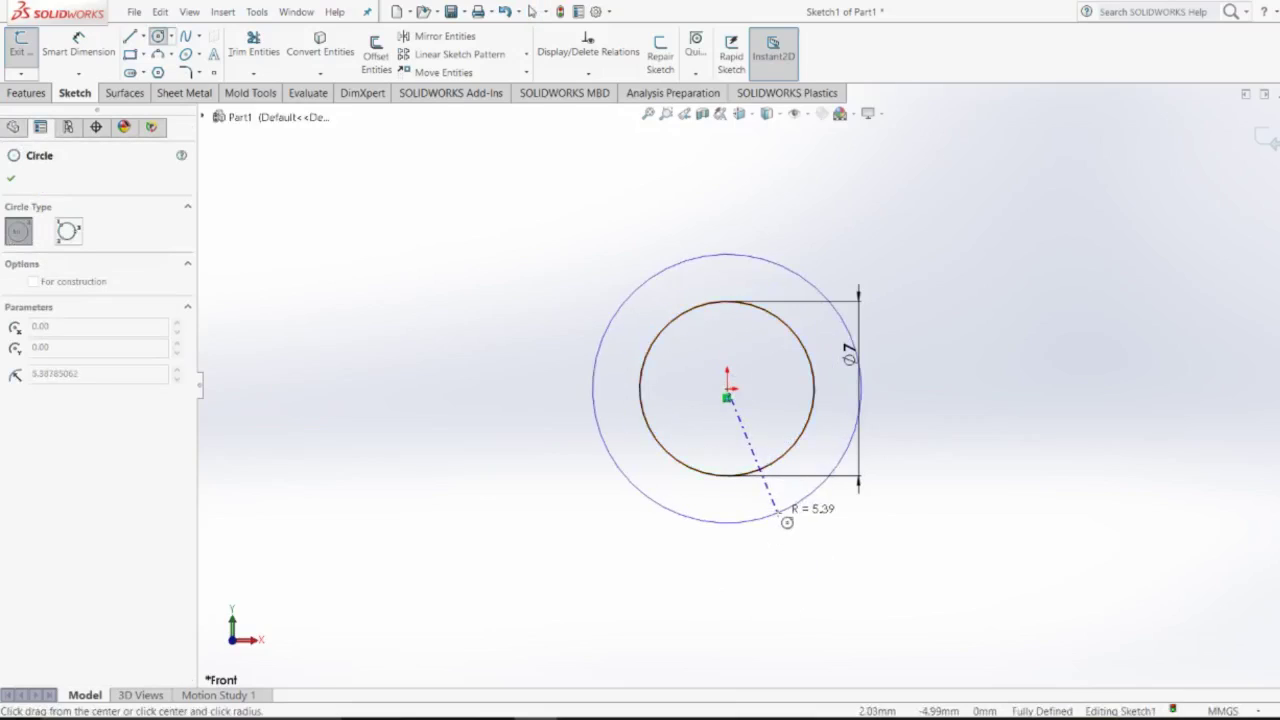
{"action": "left_click", "coordinate": [787, 518]}
{"action": "key", "text": "Escape"}
{"action": "right_click_drag", "start_coordinate": [926, 537], "coordinate": [938, 476]}
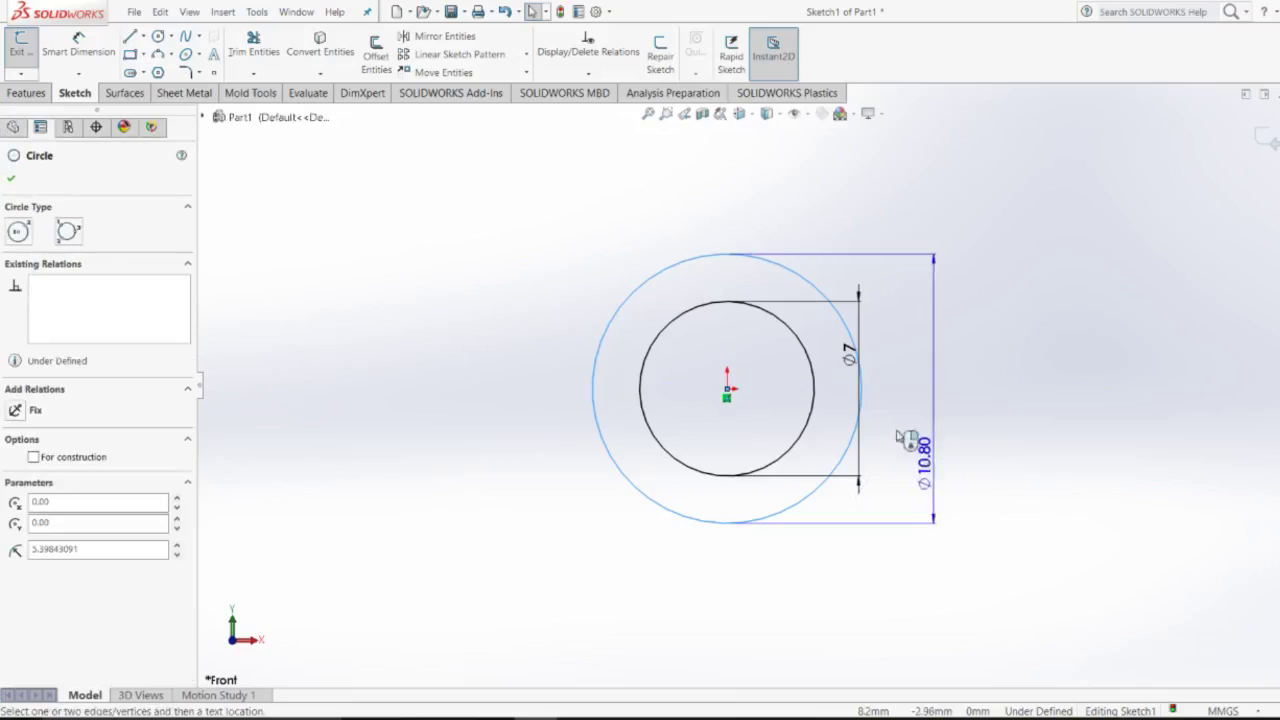
{"action": "key", "text": "Escape"}
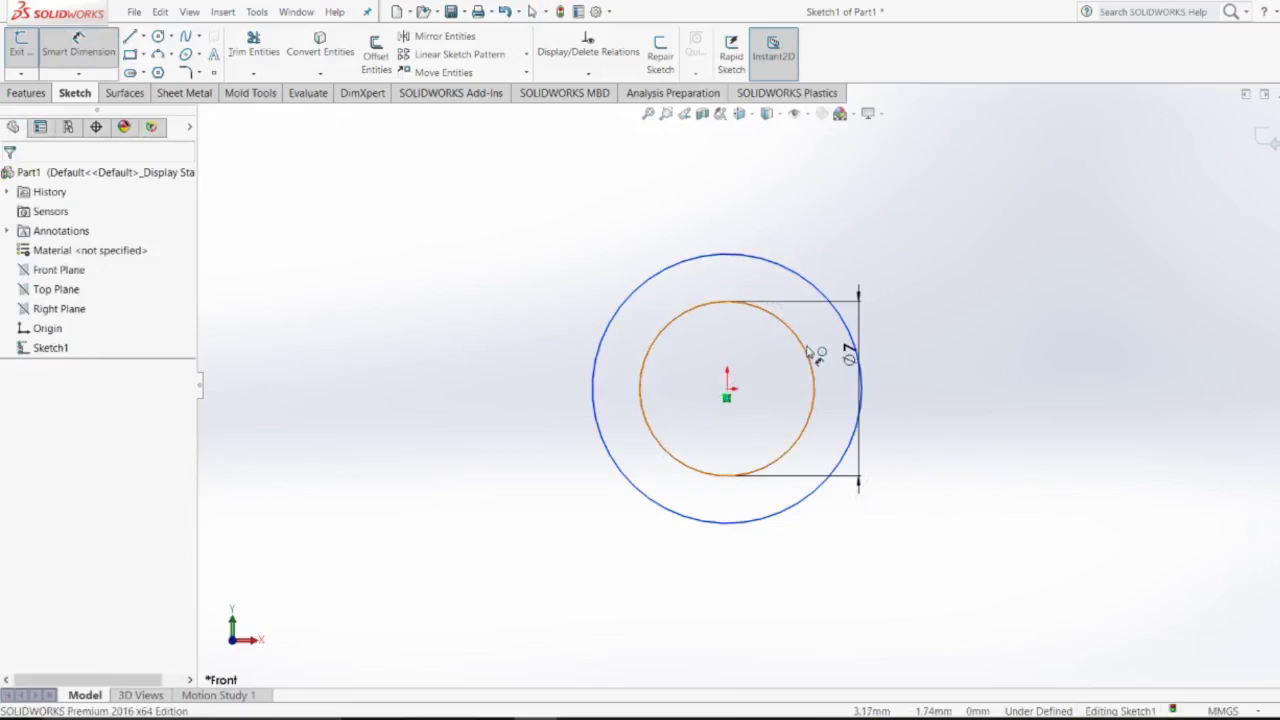
Dimension the gap between the two circles as 7 mm and compare with the drawing.
{"action": "left_click", "coordinate": [802, 344]}
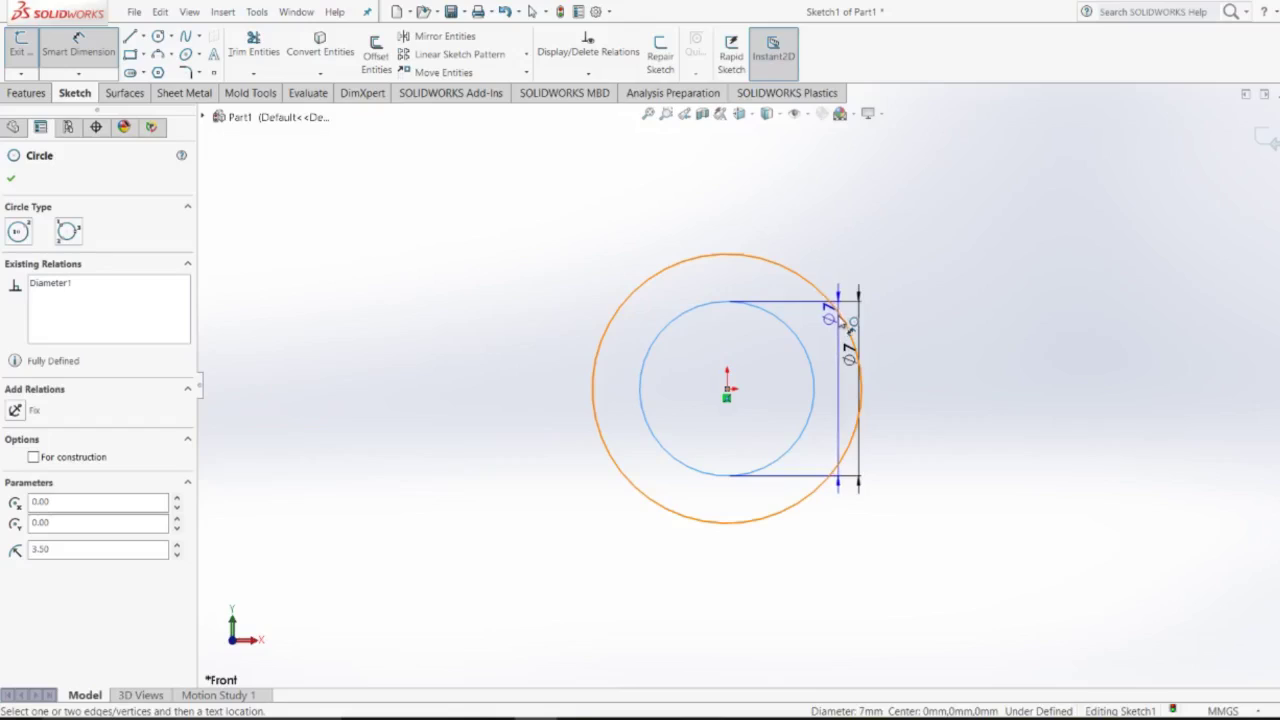
{"action": "left_click", "coordinate": [838, 318]}
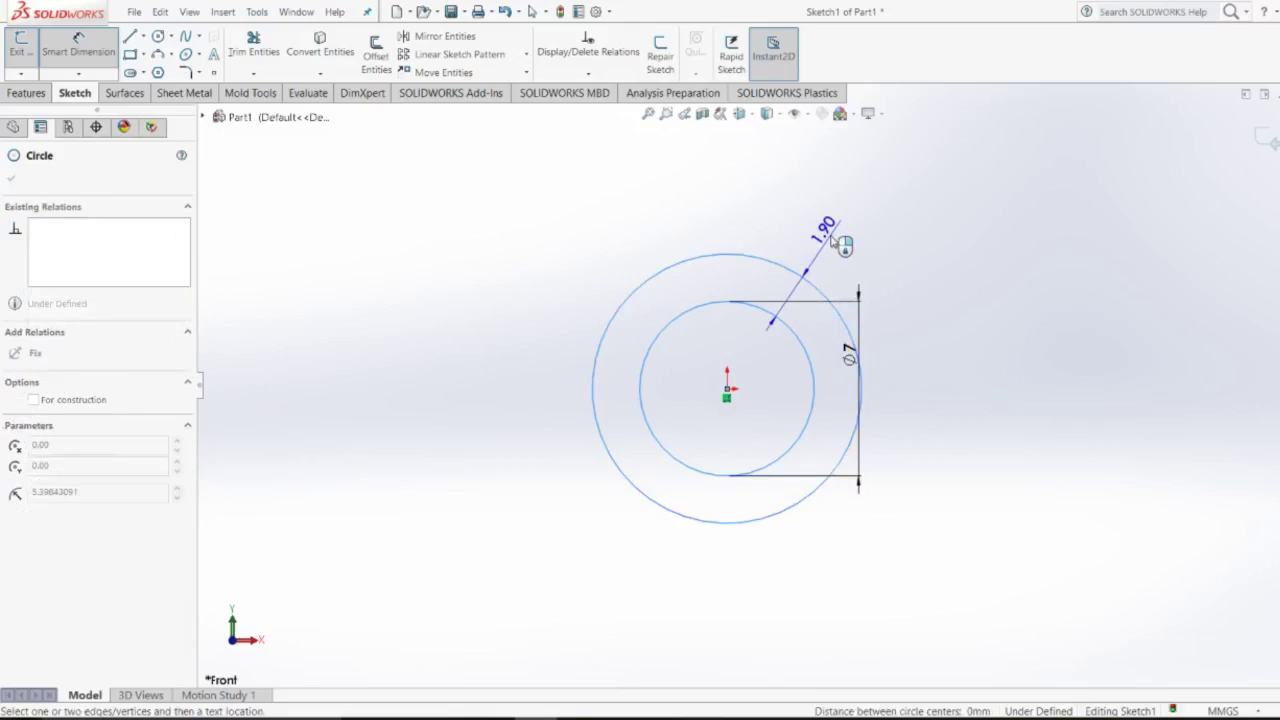
{"action": "left_click", "coordinate": [835, 240]}
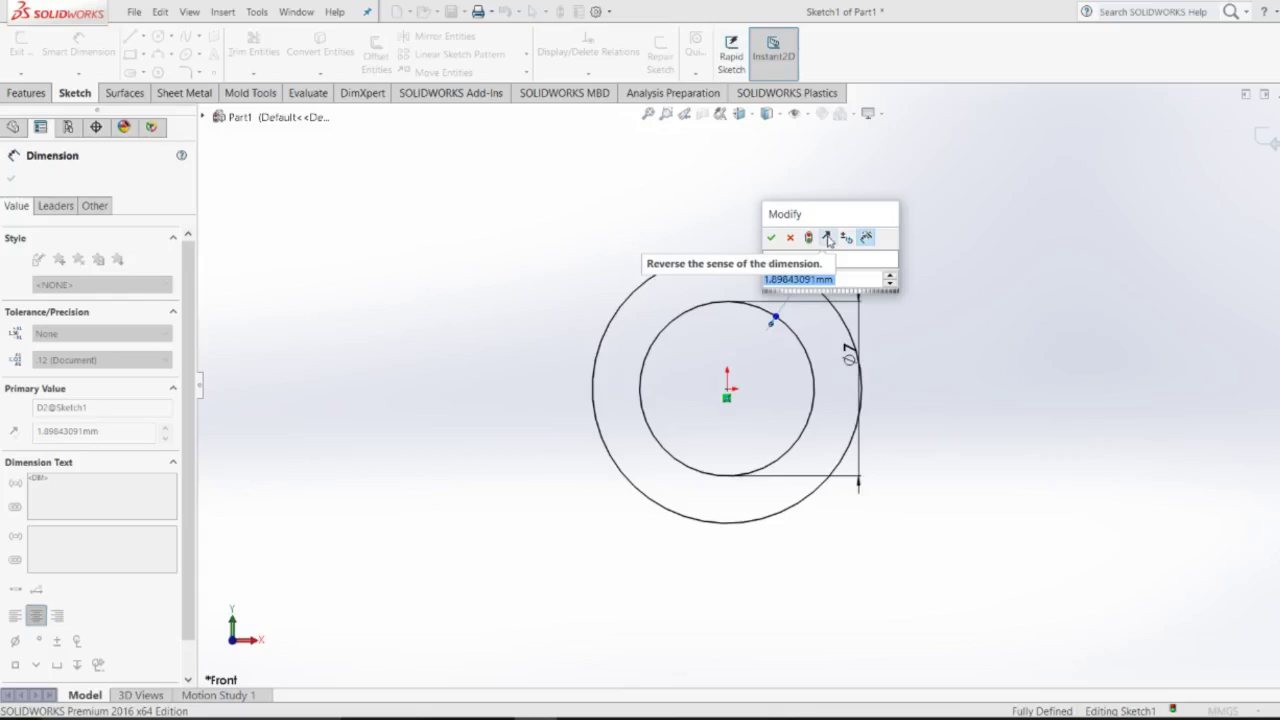
{"action": "type", "text": "7"}
{"action": "key", "text": "Return"}
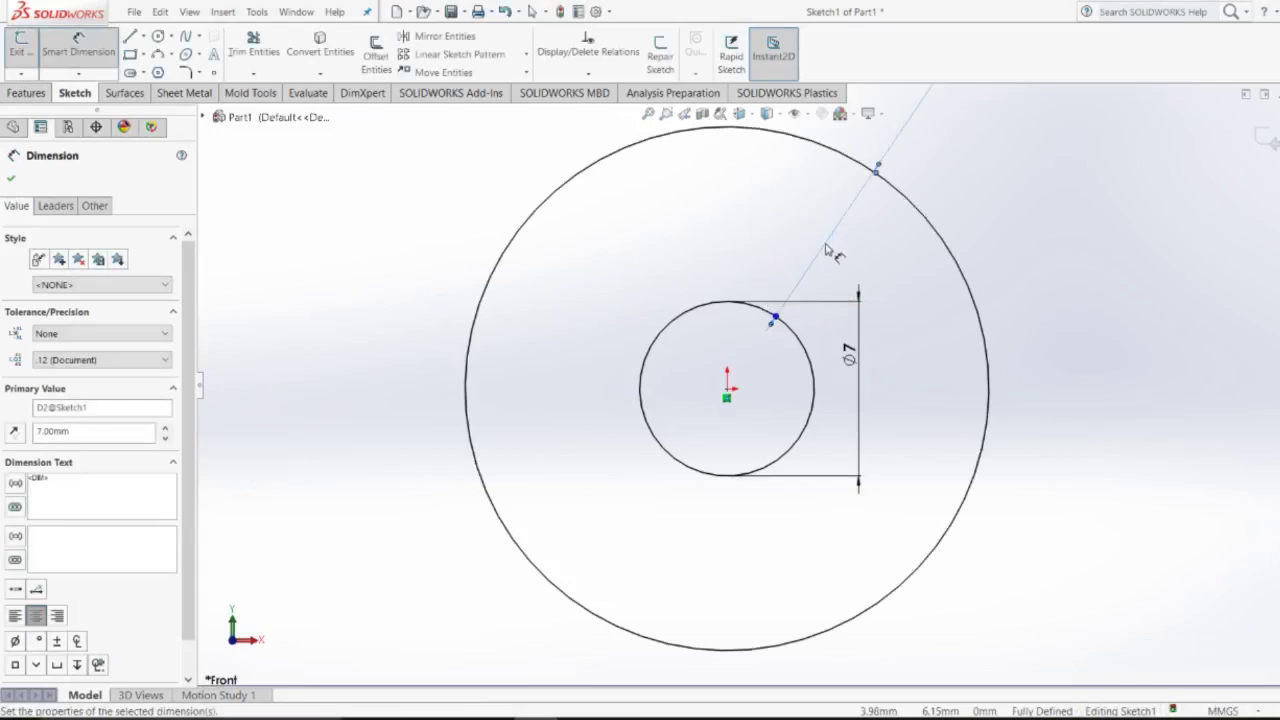
{"action": "key", "text": "f"}
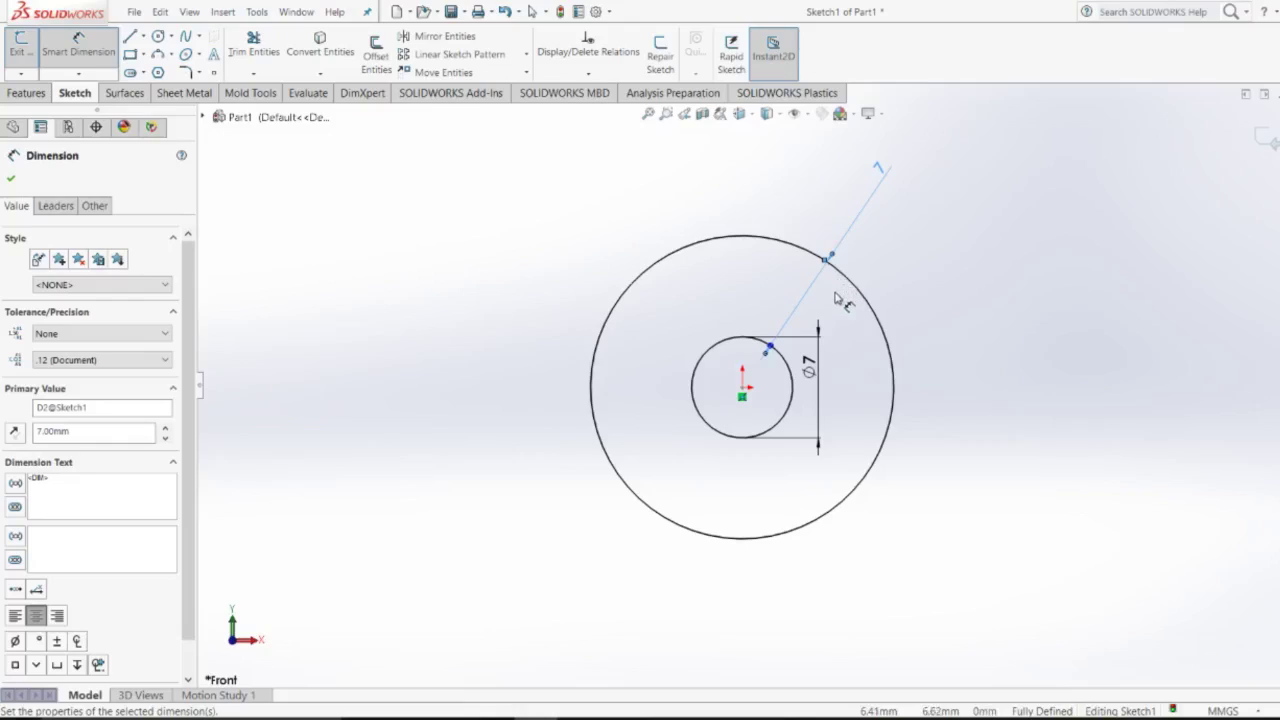
{"action": "key", "text": "alt+Tab"}
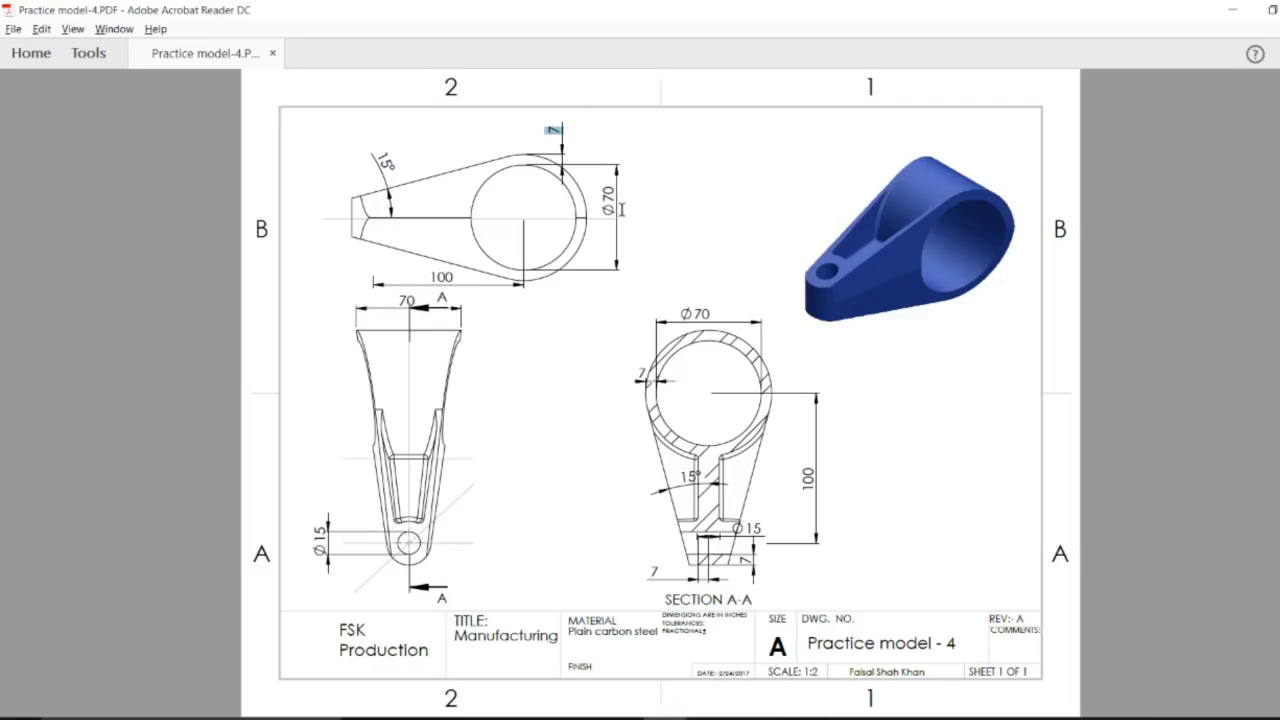
{"action": "key", "text": "alt+Tab"}
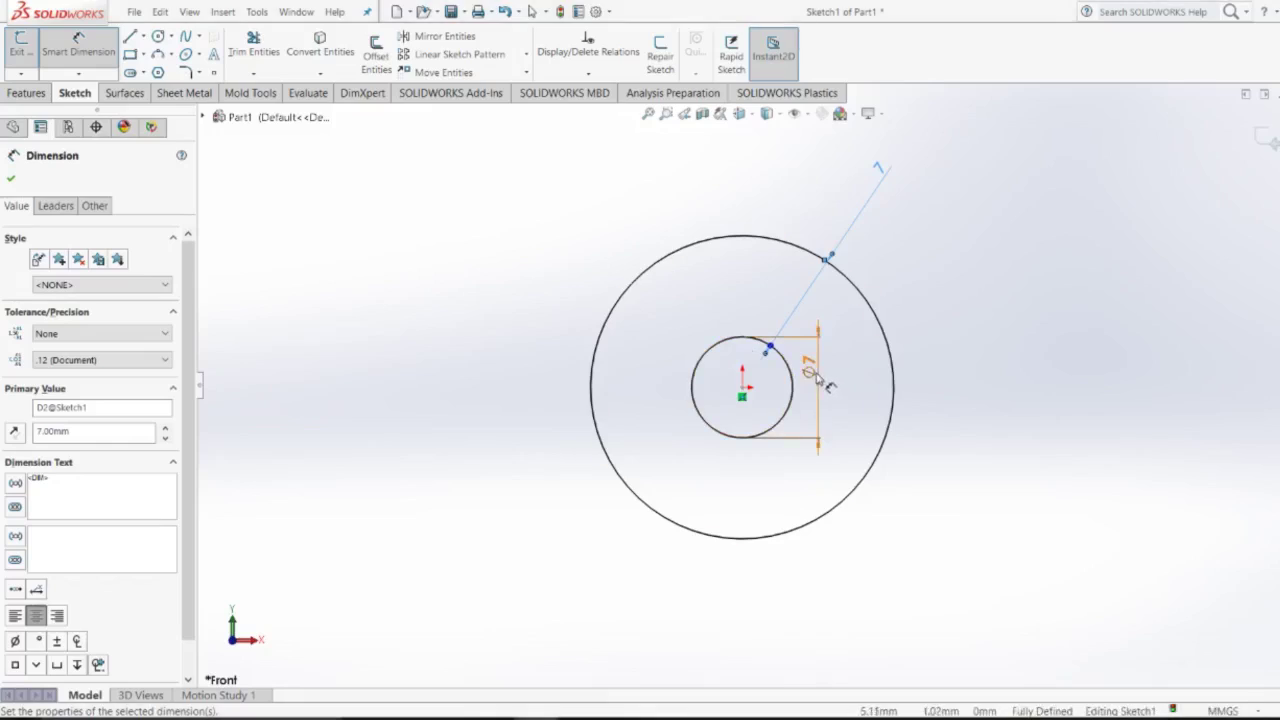
Change the inner circle's diameter from 7 to 70 mm and fit the sketch in view.
{"action": "left_click", "coordinate": [805, 365]}
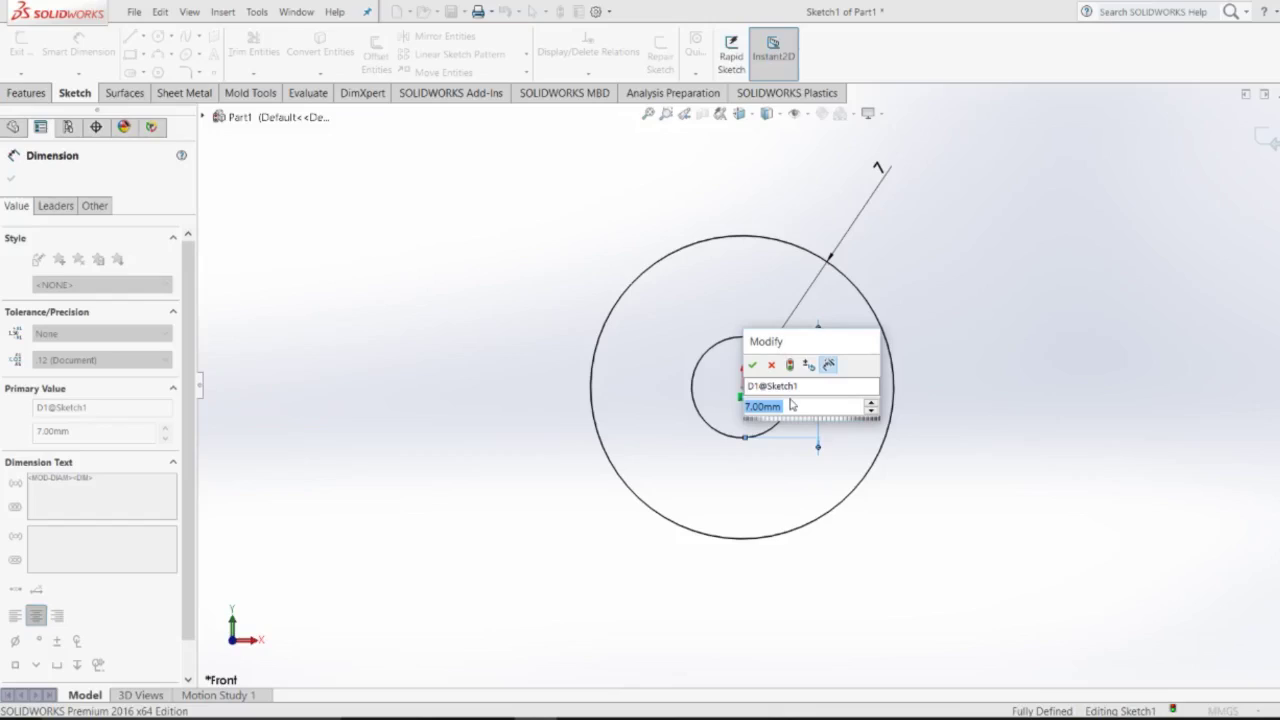
{"action": "type", "text": "70"}
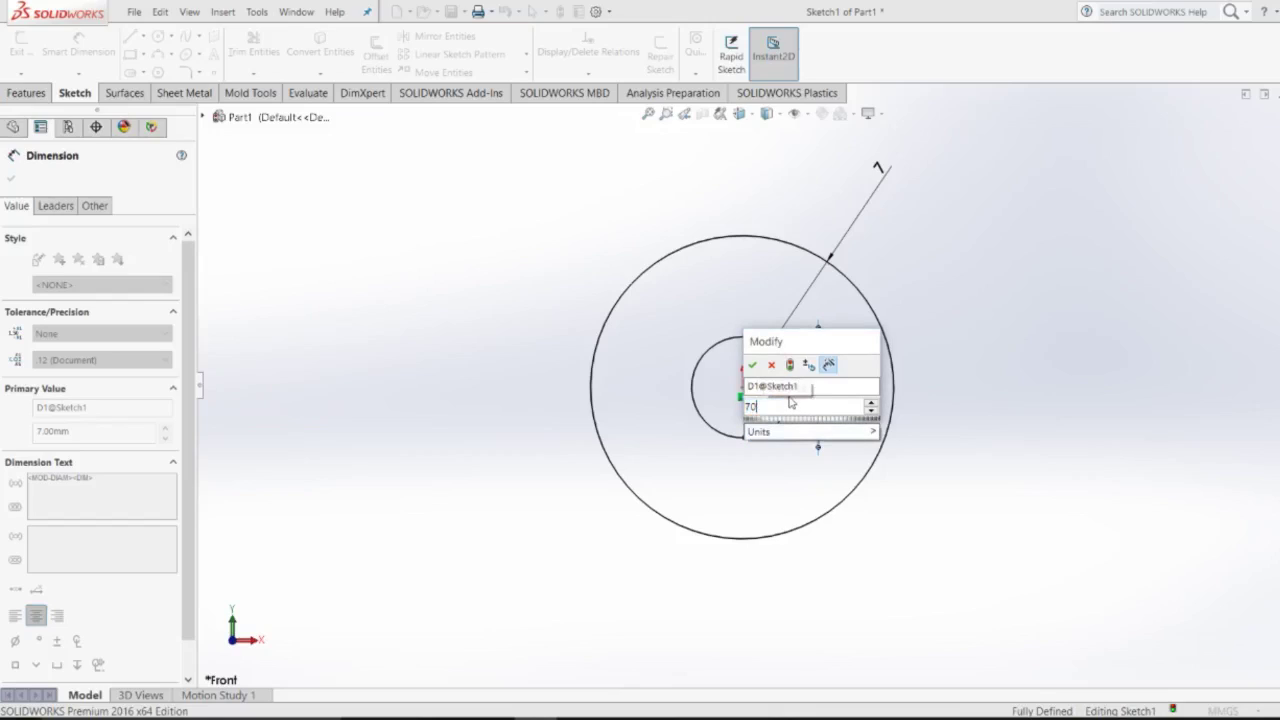
{"action": "key", "text": "Return"}
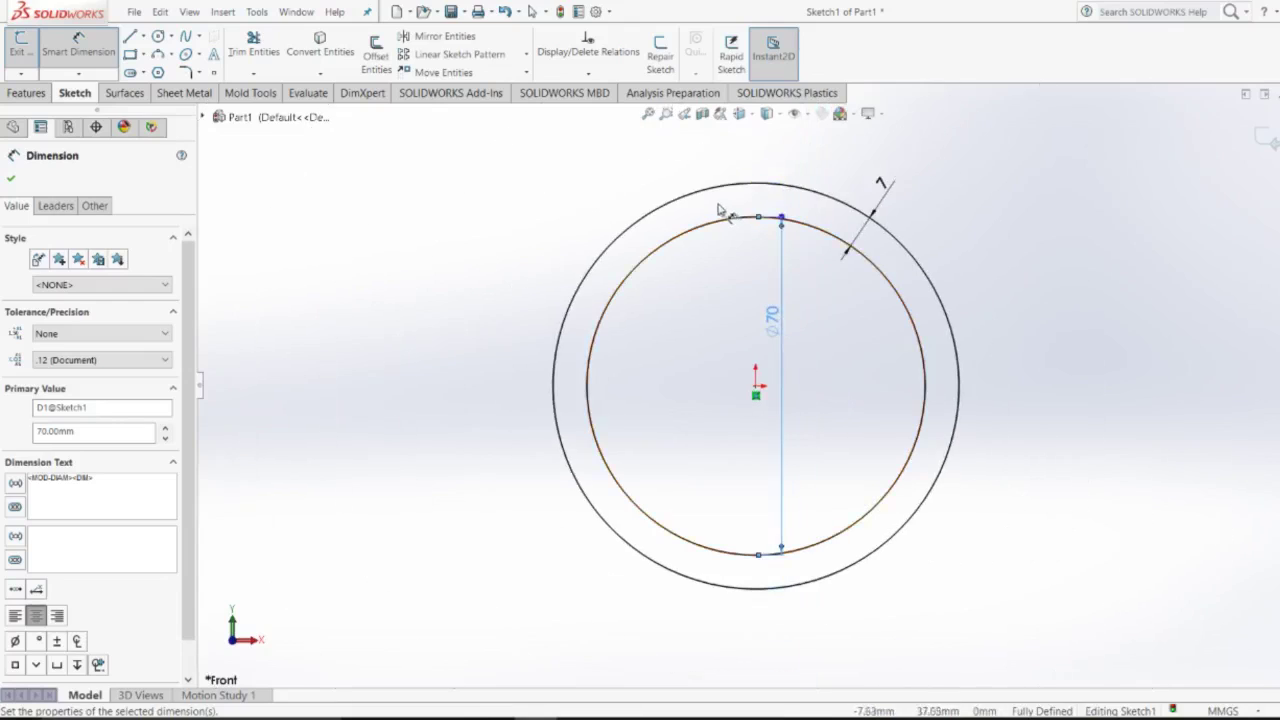
{"action": "left_click", "coordinate": [648, 113]}
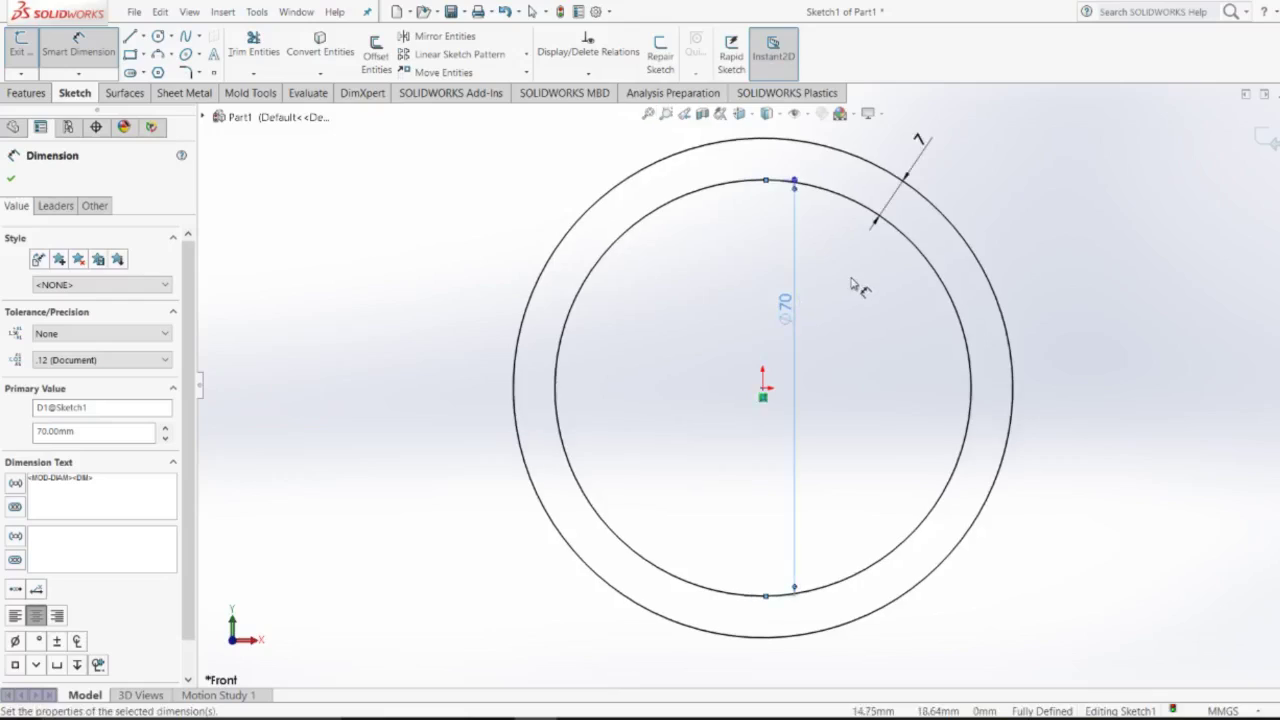
{"action": "scroll", "coordinate": [855, 287], "scroll_direction": "down", "scroll_amount": 2}
{"action": "scroll", "coordinate": [855, 287], "scroll_direction": "up", "scroll_amount": 1}
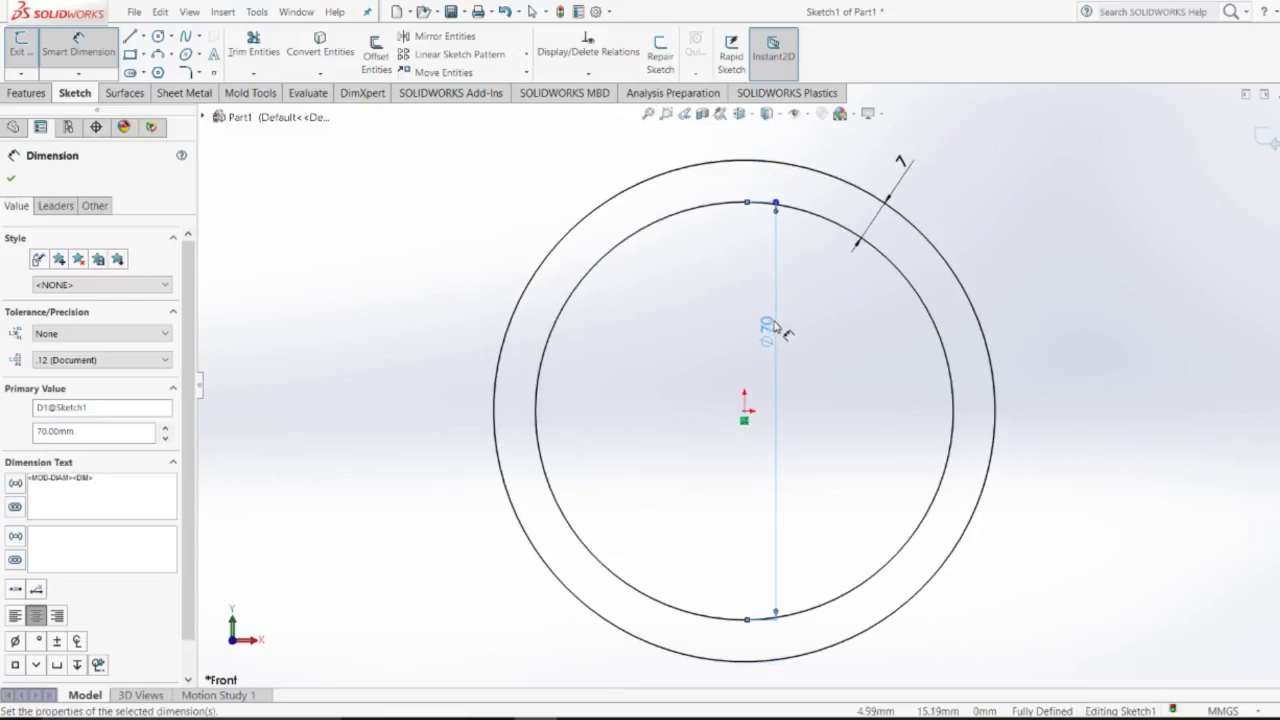
Move the Ø70 dimension out to the right of the circles.
{"action": "left_click_drag", "start_coordinate": [790, 328], "coordinate": [848, 235]}
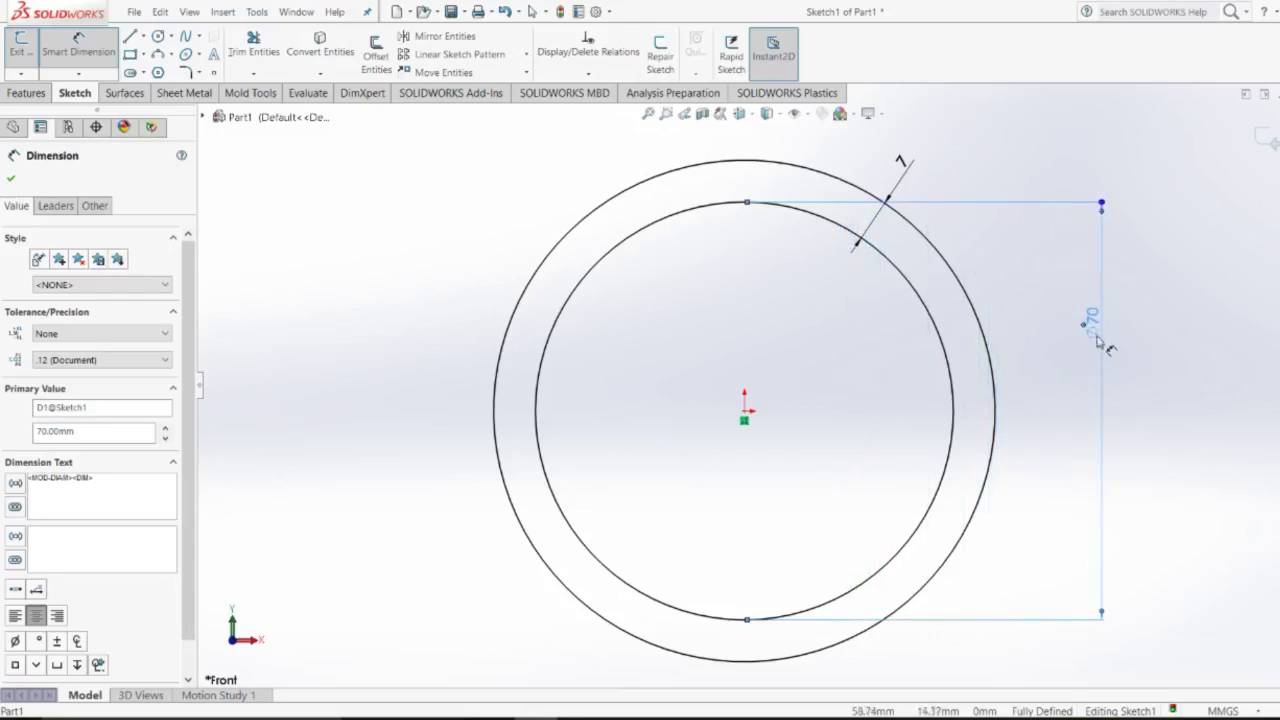
{"action": "left_click_drag", "start_coordinate": [848, 235], "coordinate": [1096, 326]}
{"action": "left_click", "coordinate": [1140, 375]}
{"action": "scroll", "coordinate": [903, 428], "scroll_direction": "up", "scroll_amount": 2}
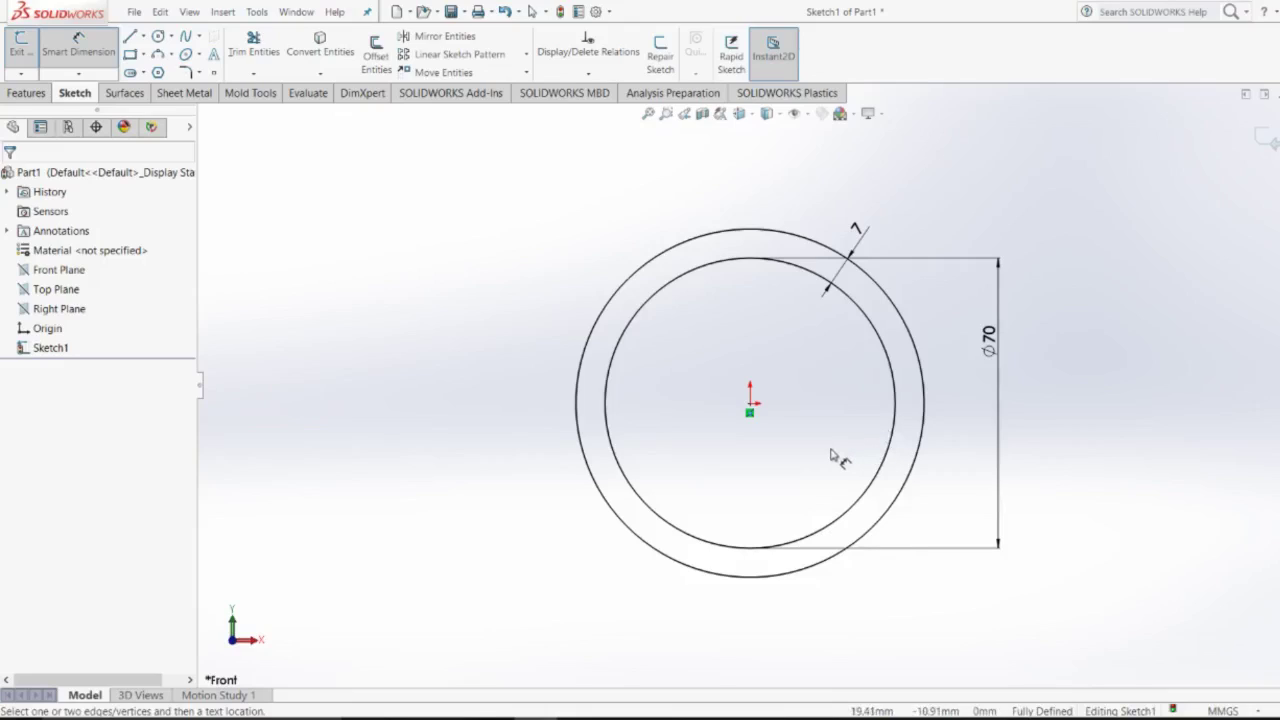
{"action": "scroll", "coordinate": [830, 455], "scroll_direction": "up", "scroll_amount": 1}
Check the 15° taper angle on the reference drawing.
{"action": "key", "text": "alt+Tab"}
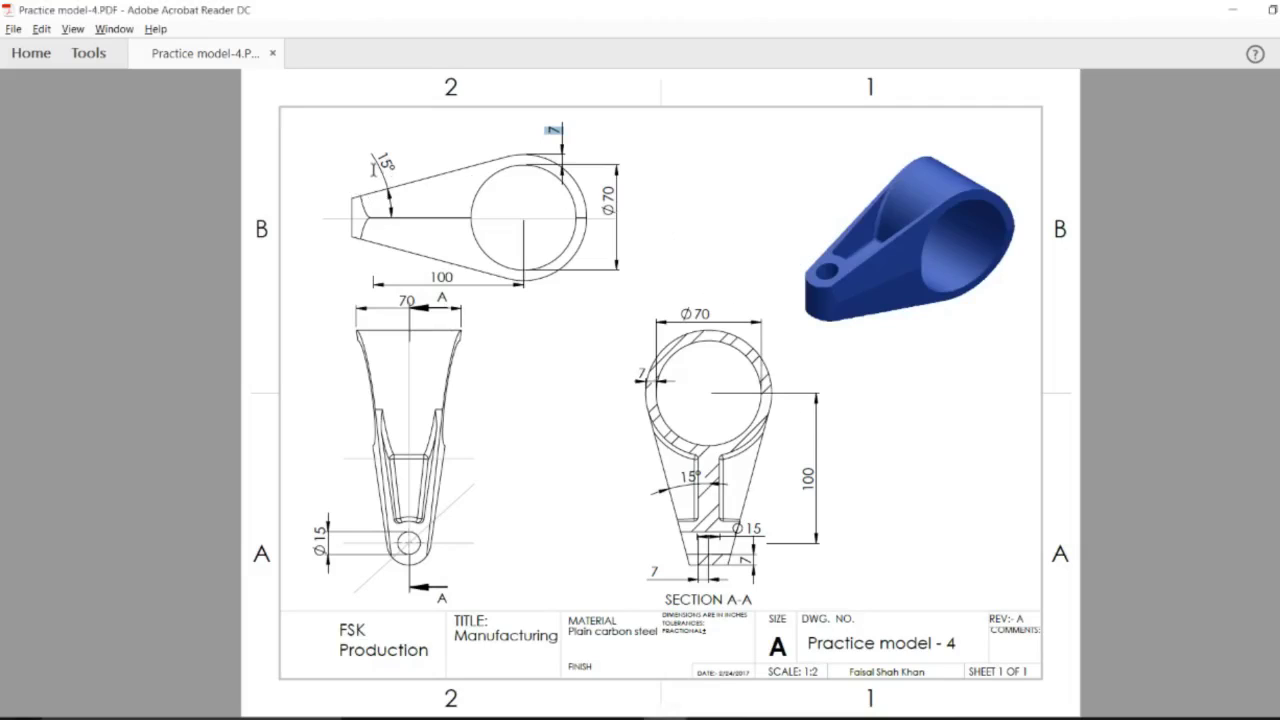
{"action": "left_click_drag", "start_coordinate": [374, 168], "coordinate": [401, 170]}
{"action": "key", "text": "alt+Tab"}
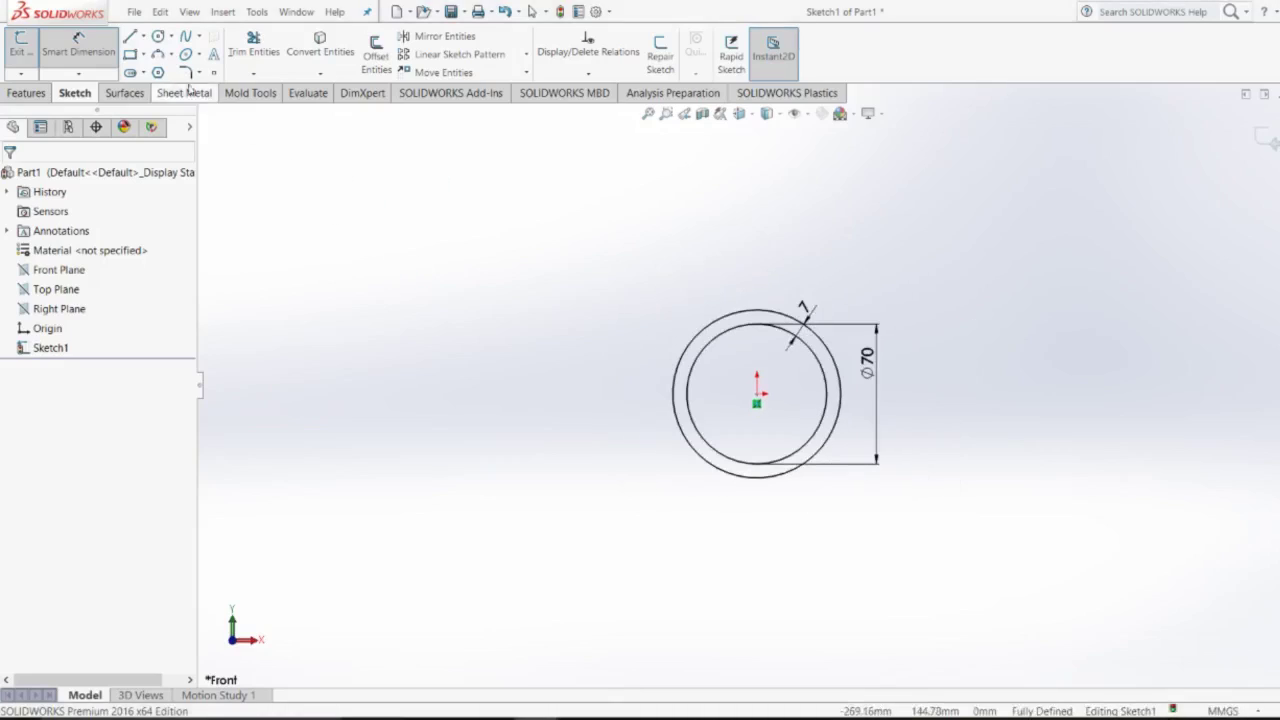
Draw a sloped line from the top of the outer circle far to the left.
{"action": "left_click", "coordinate": [131, 38]}
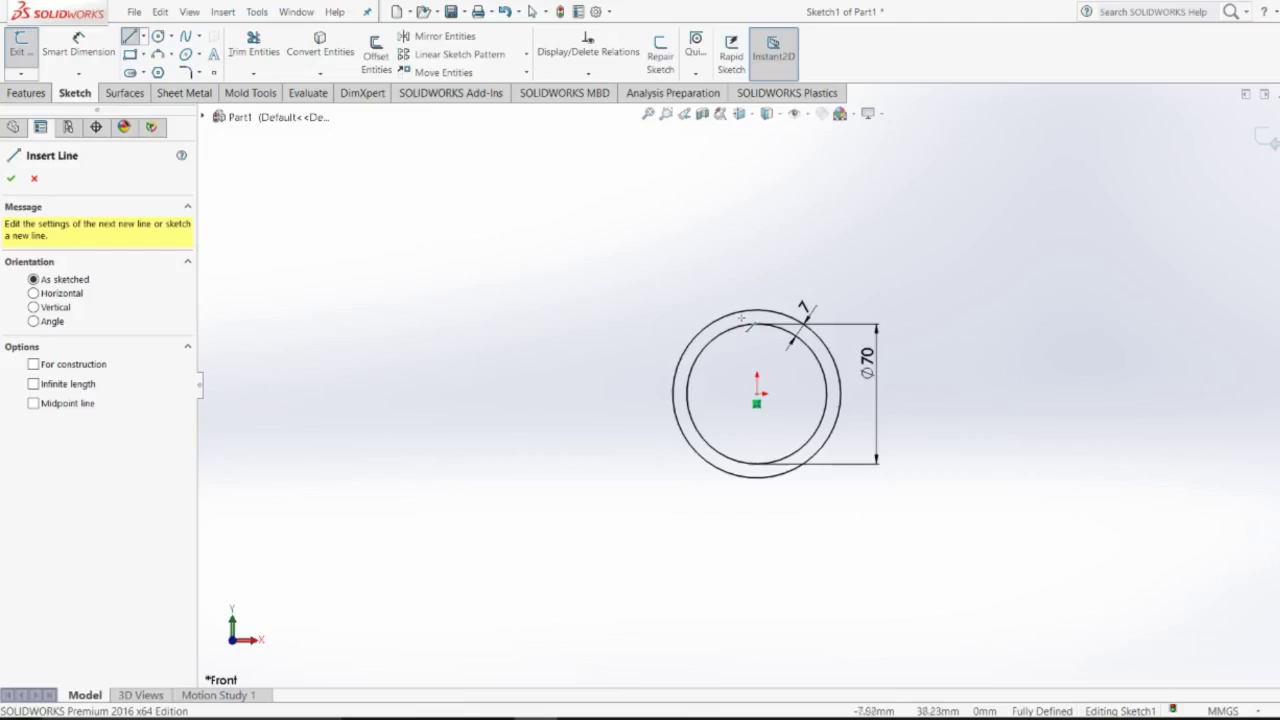
{"action": "left_click", "coordinate": [768, 320]}
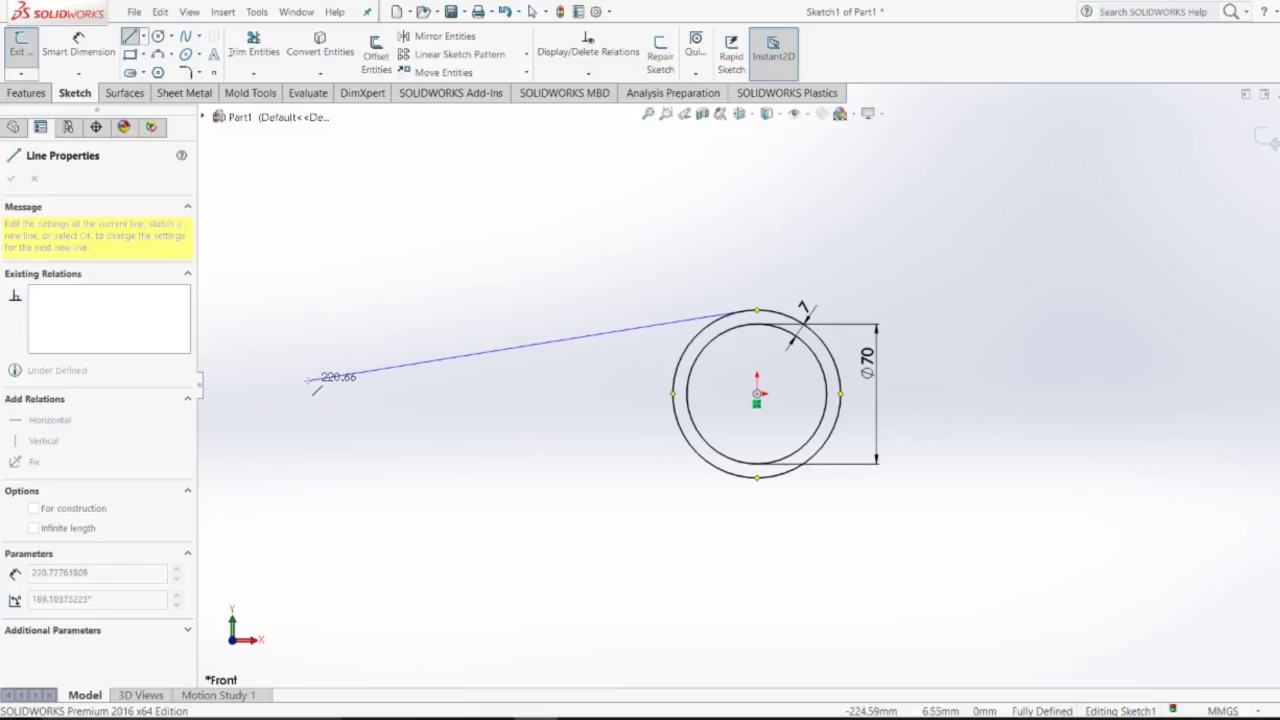
{"action": "left_click", "coordinate": [307, 380]}
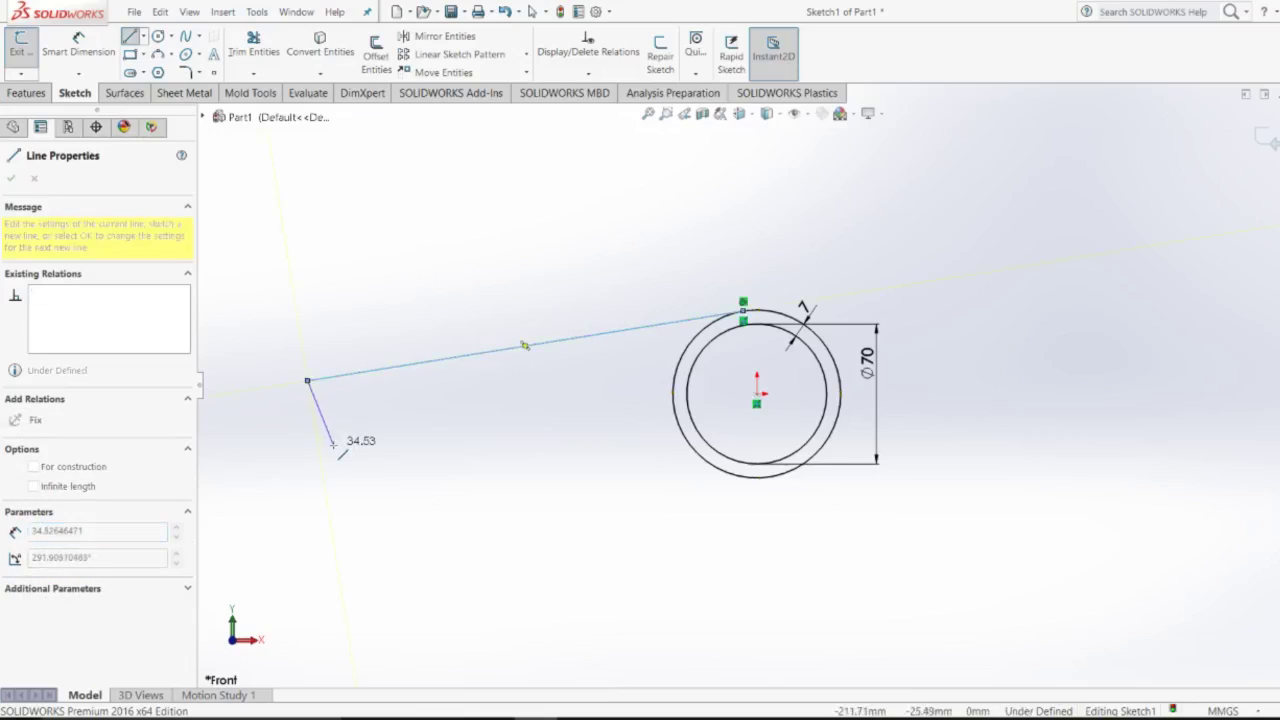
{"action": "key", "text": "Escape"}
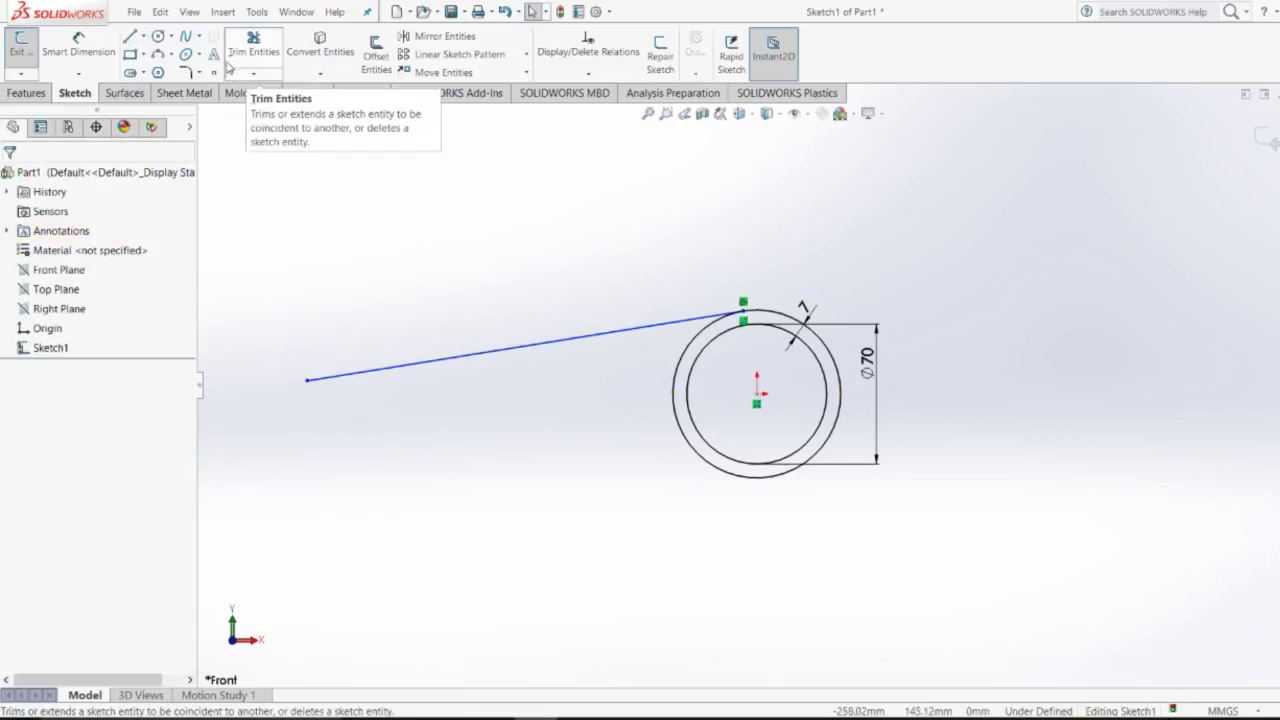
Draw a horizontal centreline through the ring centre spanning the whole sketch.
{"action": "left_click", "coordinate": [143, 36]}
{"action": "left_click", "coordinate": [165, 72]}
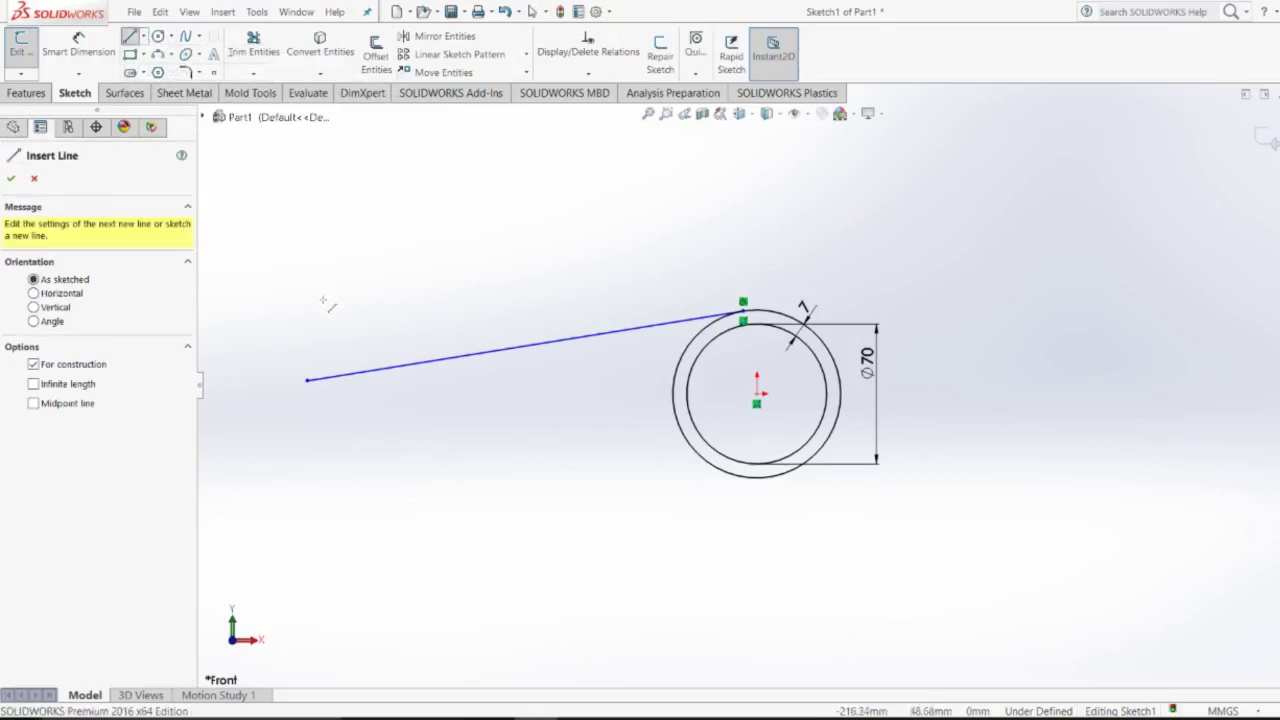
{"action": "left_click", "coordinate": [268, 393]}
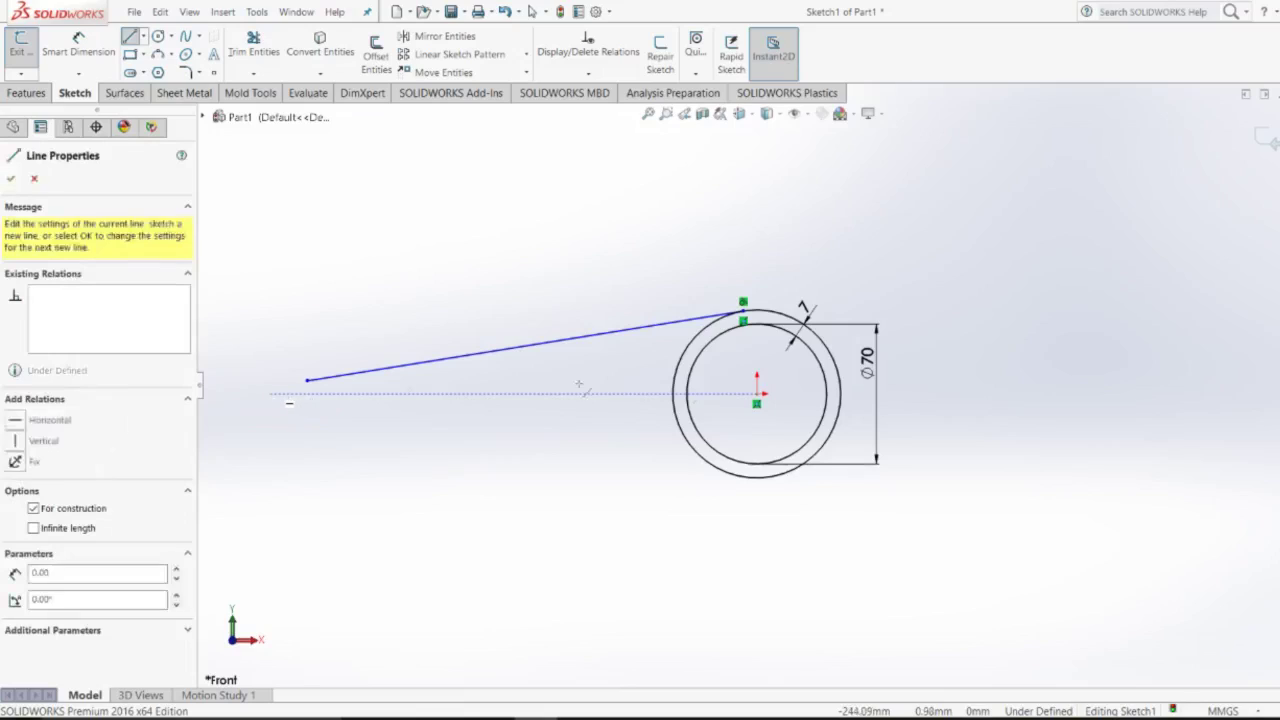
{"action": "left_click", "coordinate": [942, 393]}
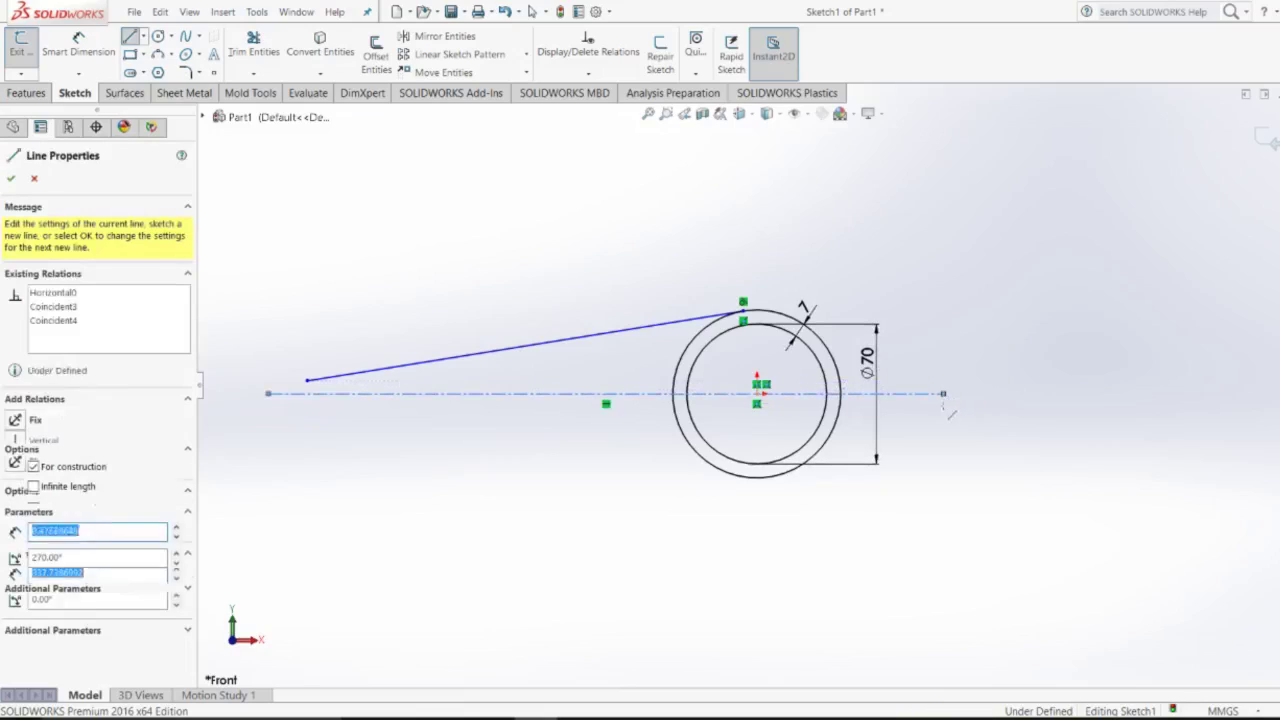
{"action": "key", "text": "Escape"}
{"action": "scroll", "coordinate": [495, 441], "scroll_direction": "down", "scroll_amount": 2}
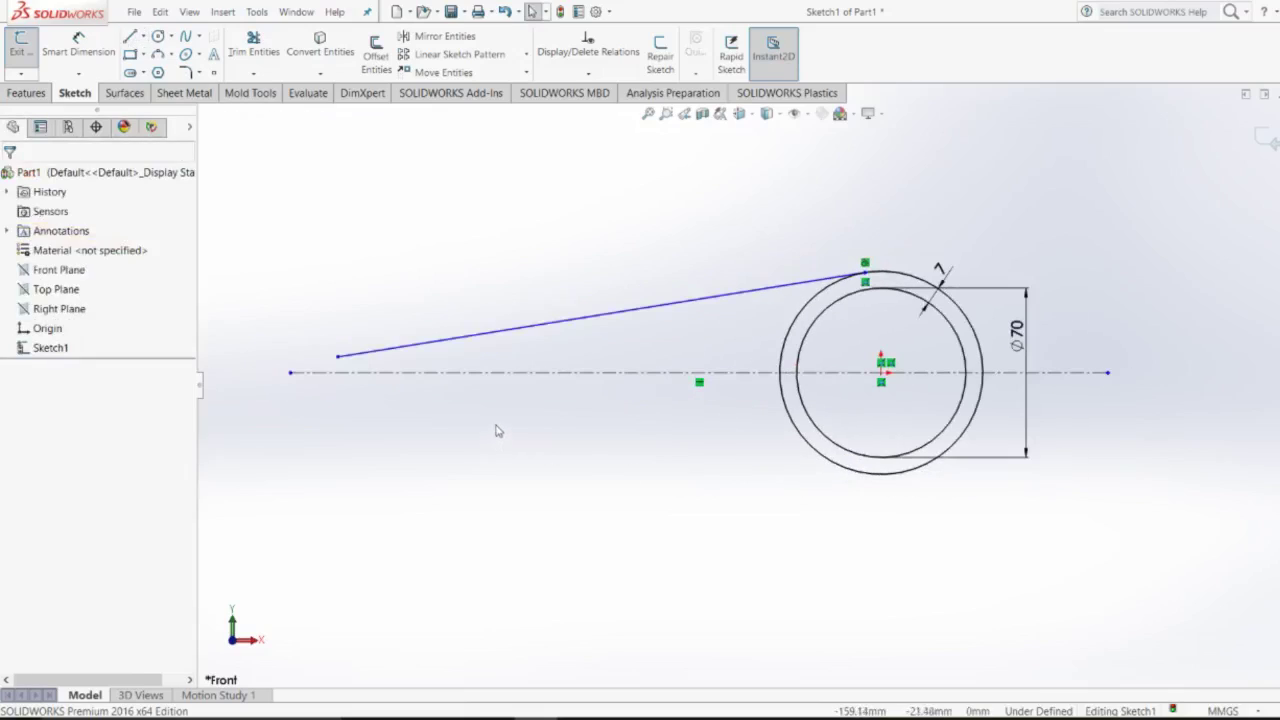
Draw a small circle on the centreline at the left and place its diameter dimension.
{"action": "left_click", "coordinate": [158, 37]}
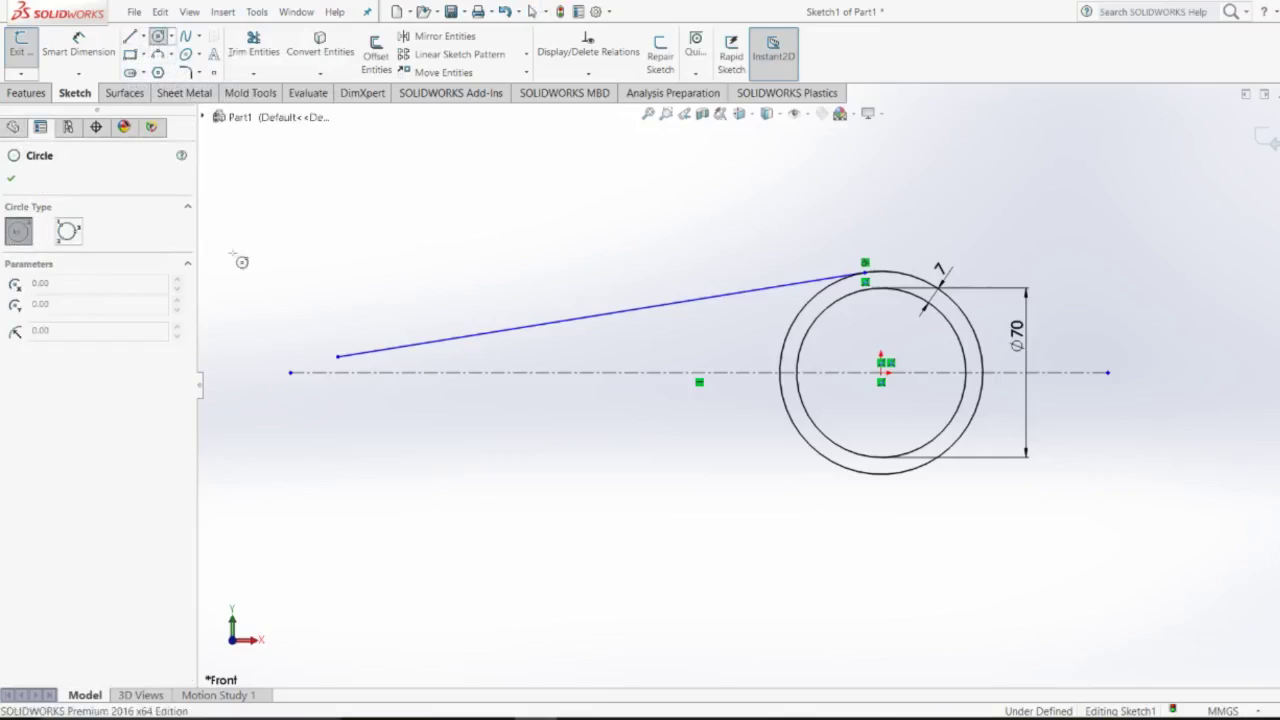
{"action": "left_click", "coordinate": [398, 373]}
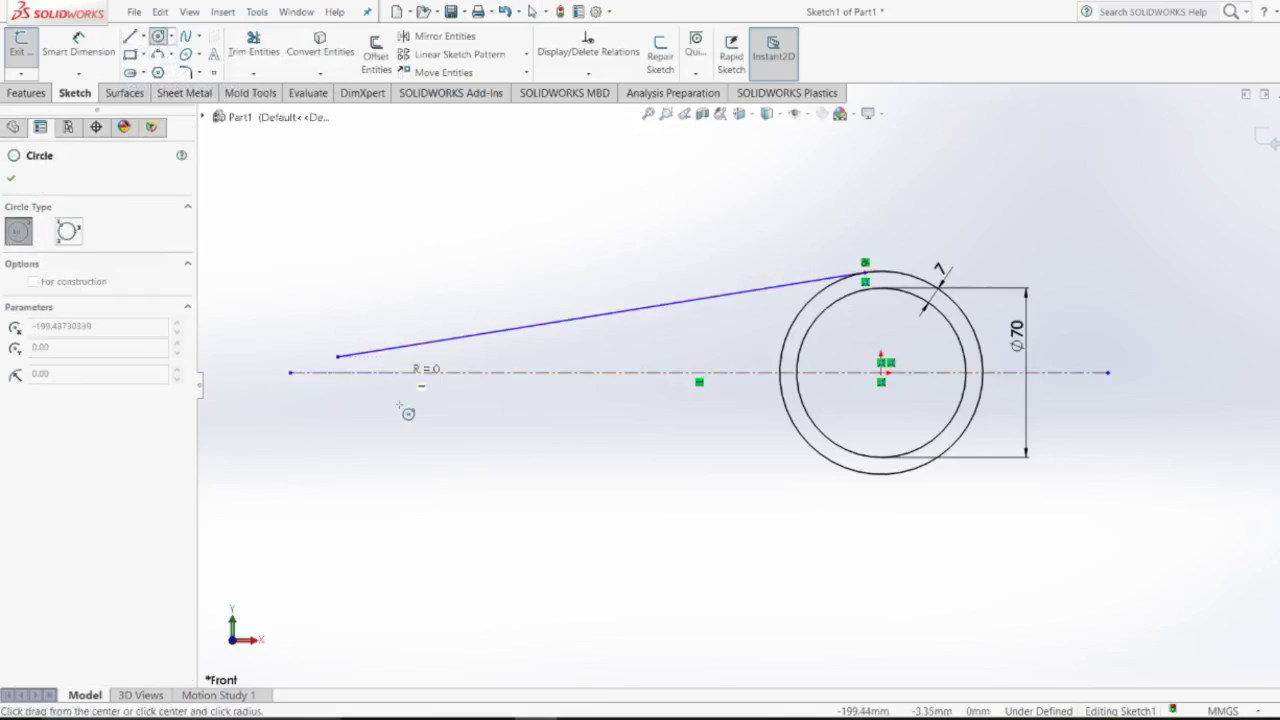
{"action": "left_click", "coordinate": [406, 400]}
{"action": "key", "text": "Escape"}
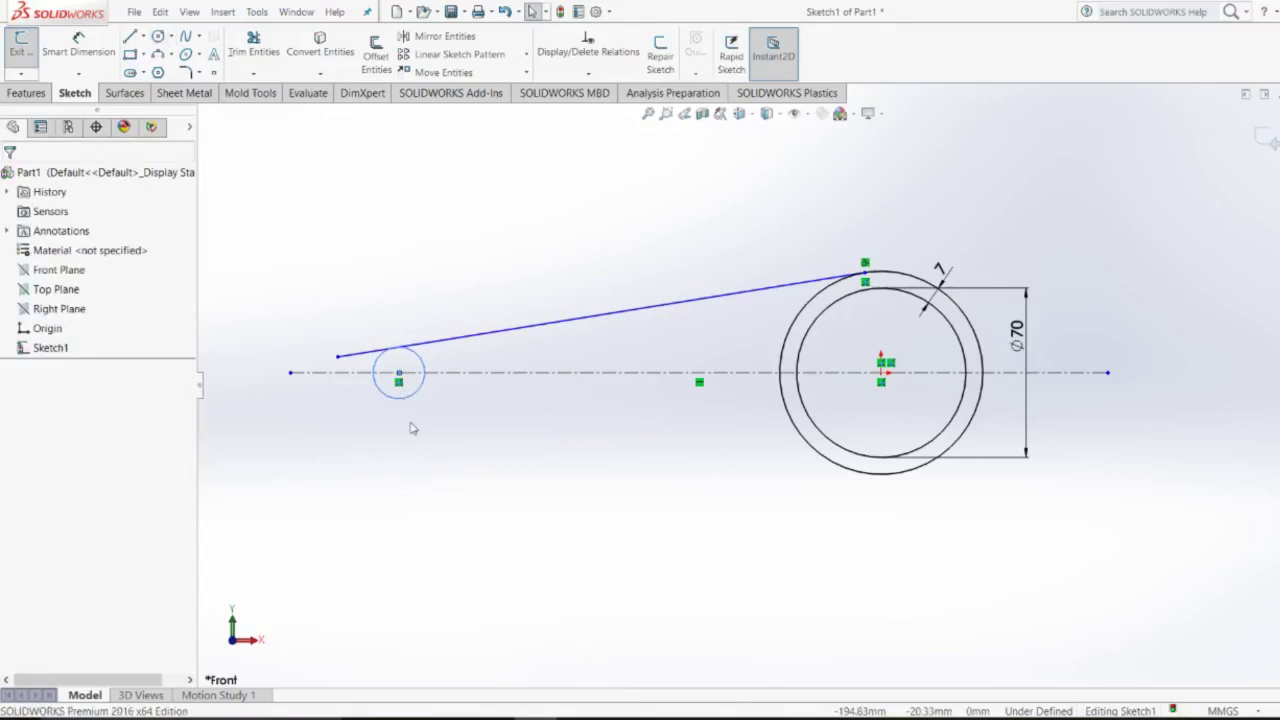
{"action": "key", "text": "alt+Tab"}
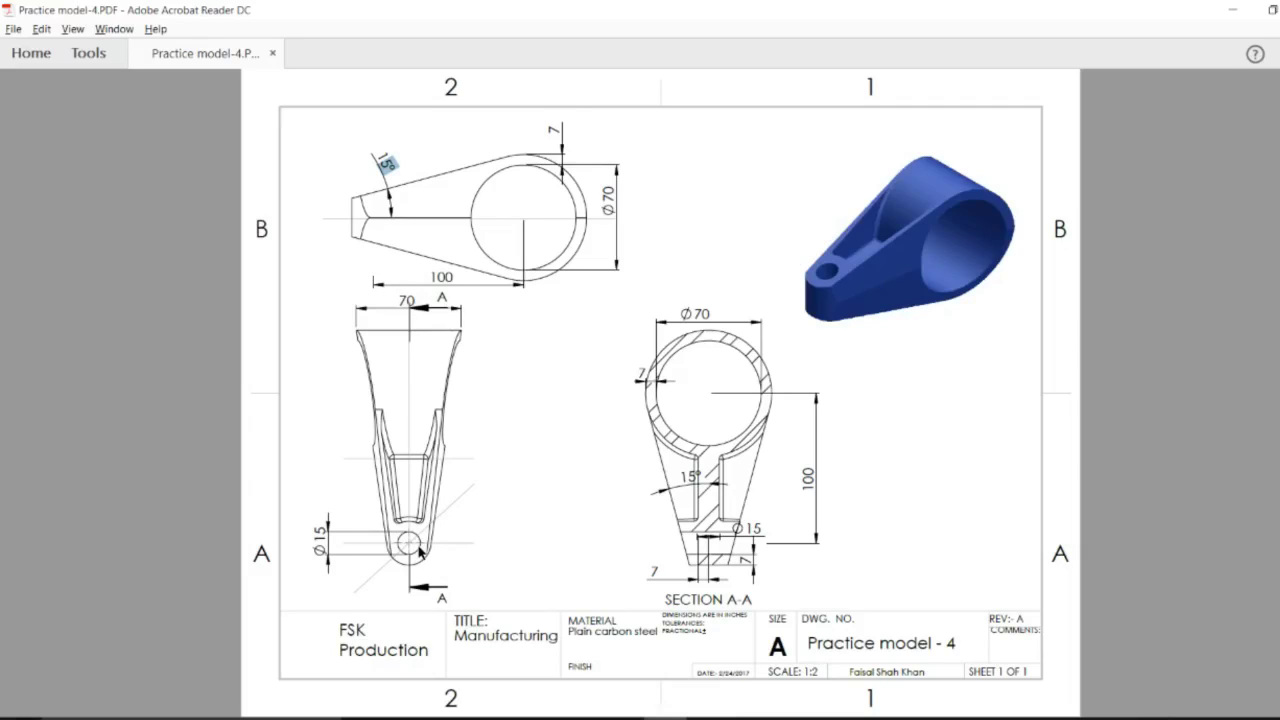
{"action": "key", "text": "alt+Tab"}
{"action": "right_click_drag", "start_coordinate": [401, 430], "coordinate": [420, 400]}
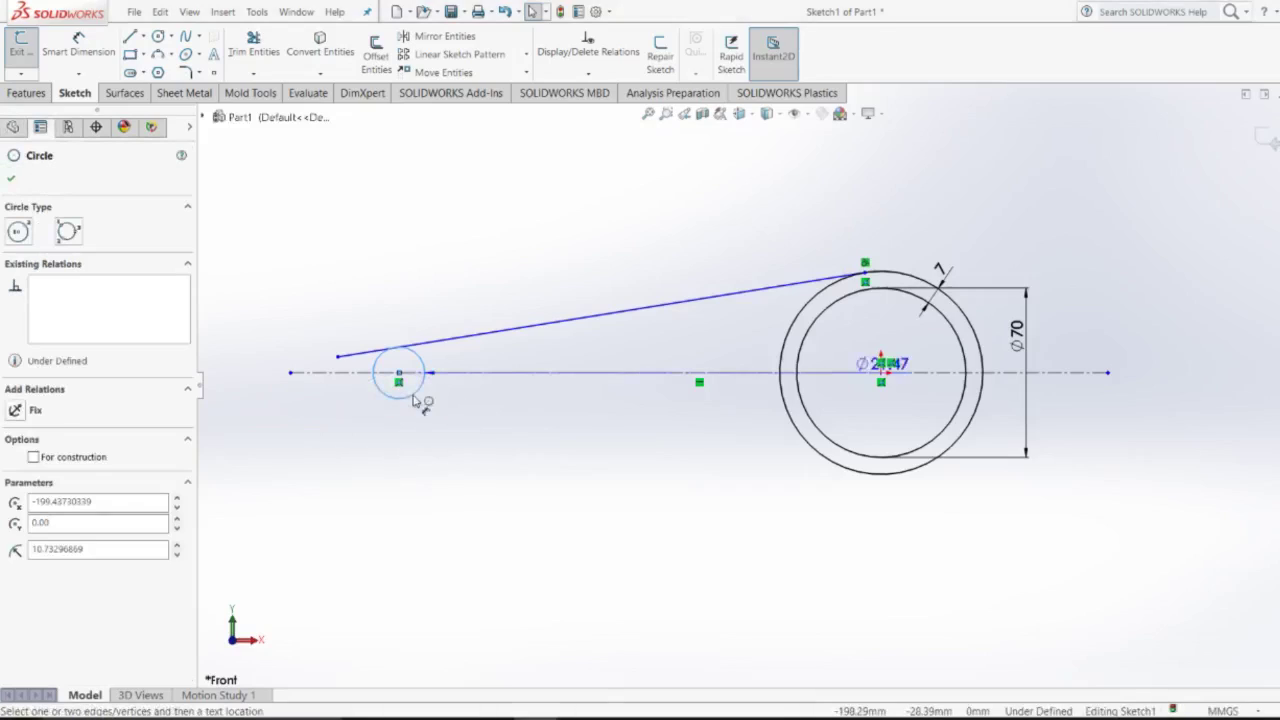
{"action": "left_click", "coordinate": [396, 300]}
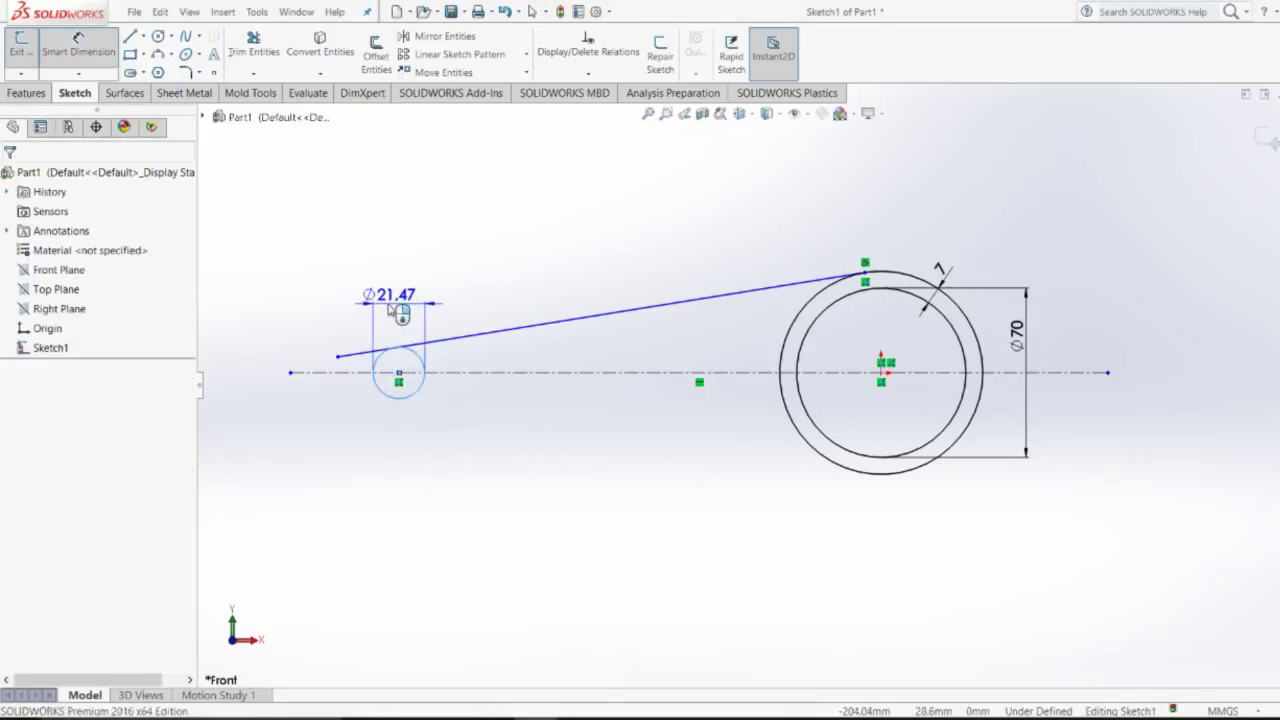
Set the small circle to Ø15 and mark it for construction, then undo both.
{"action": "type", "text": "15"}
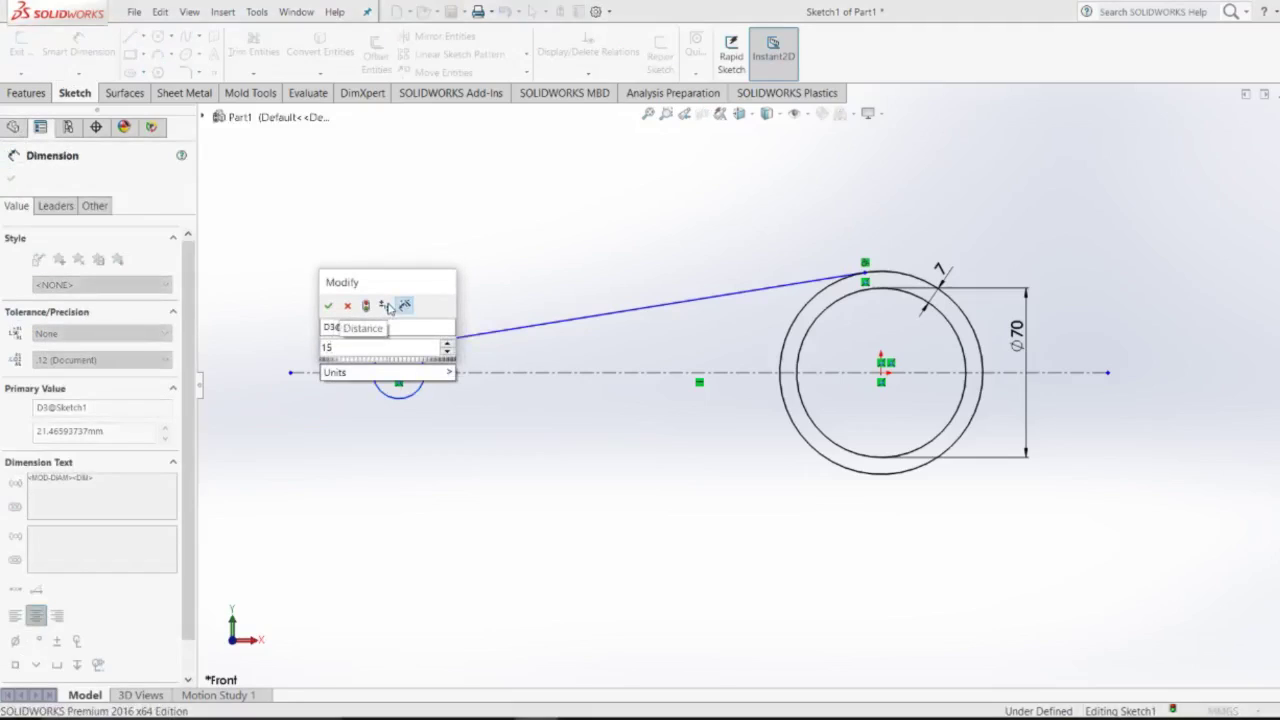
{"action": "key", "text": "Return"}
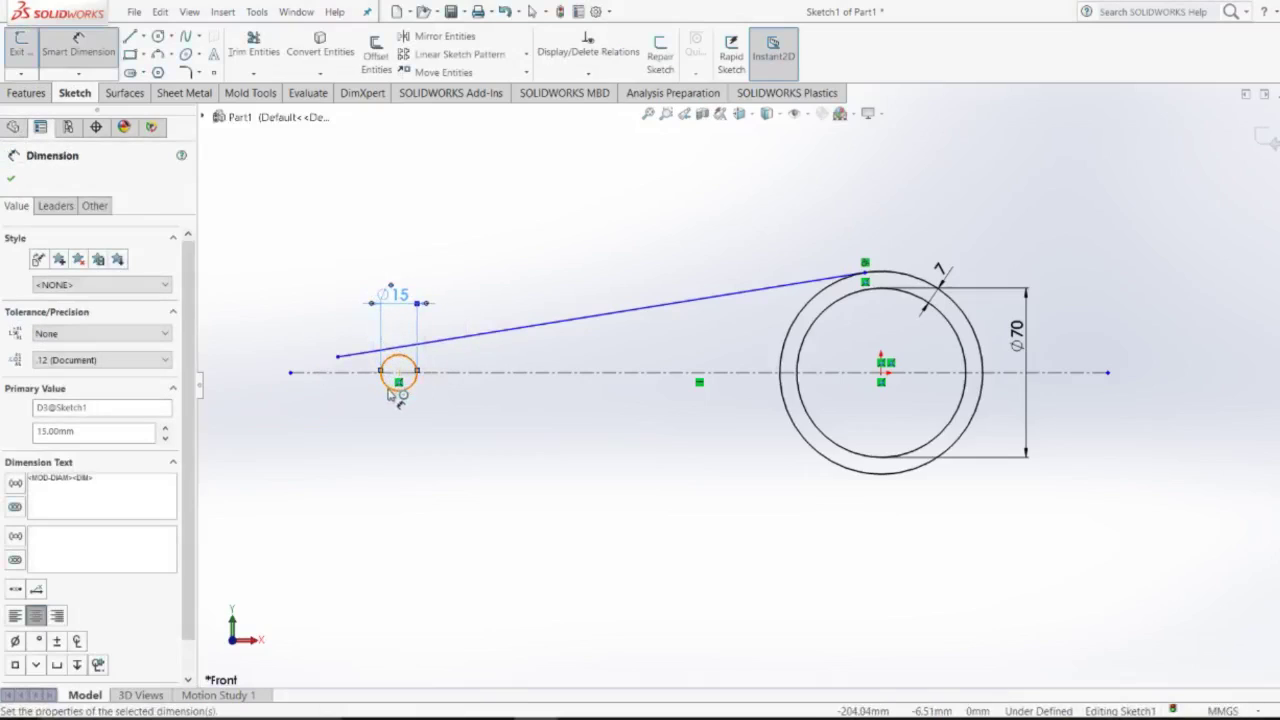
{"action": "left_click", "coordinate": [391, 394]}
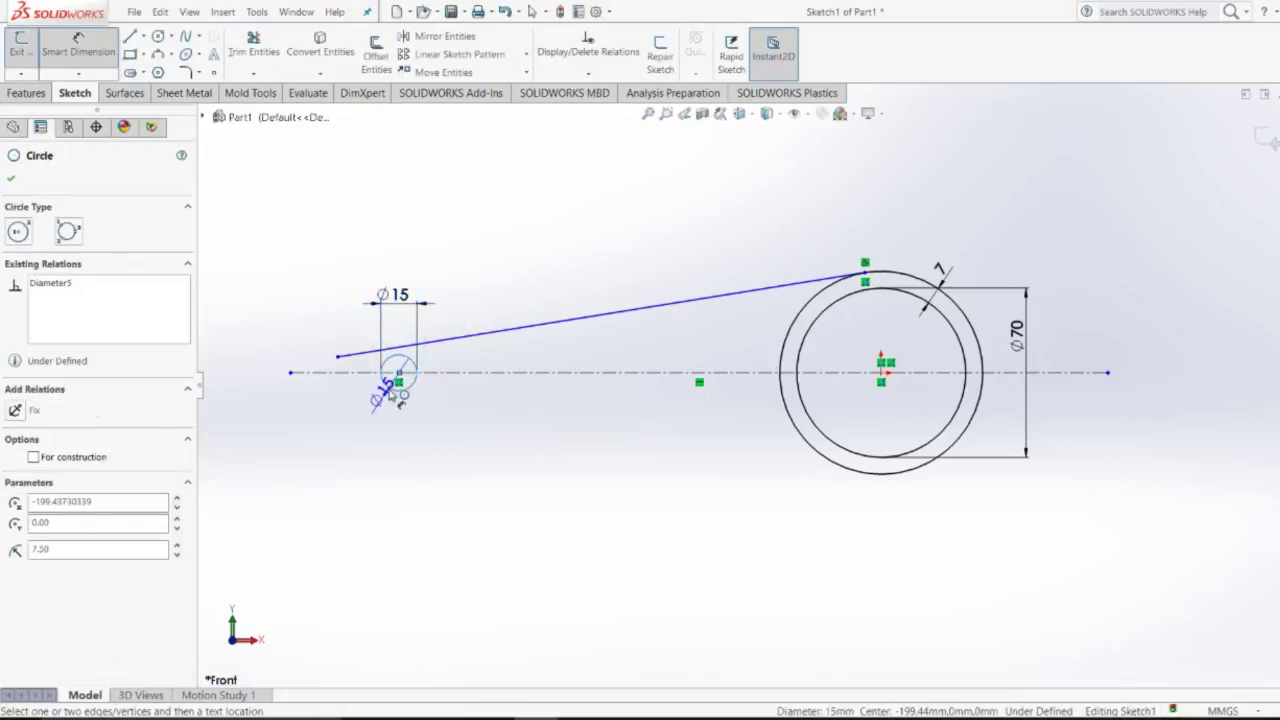
{"action": "left_click", "coordinate": [33, 457]}
{"action": "key", "text": "Escape"}
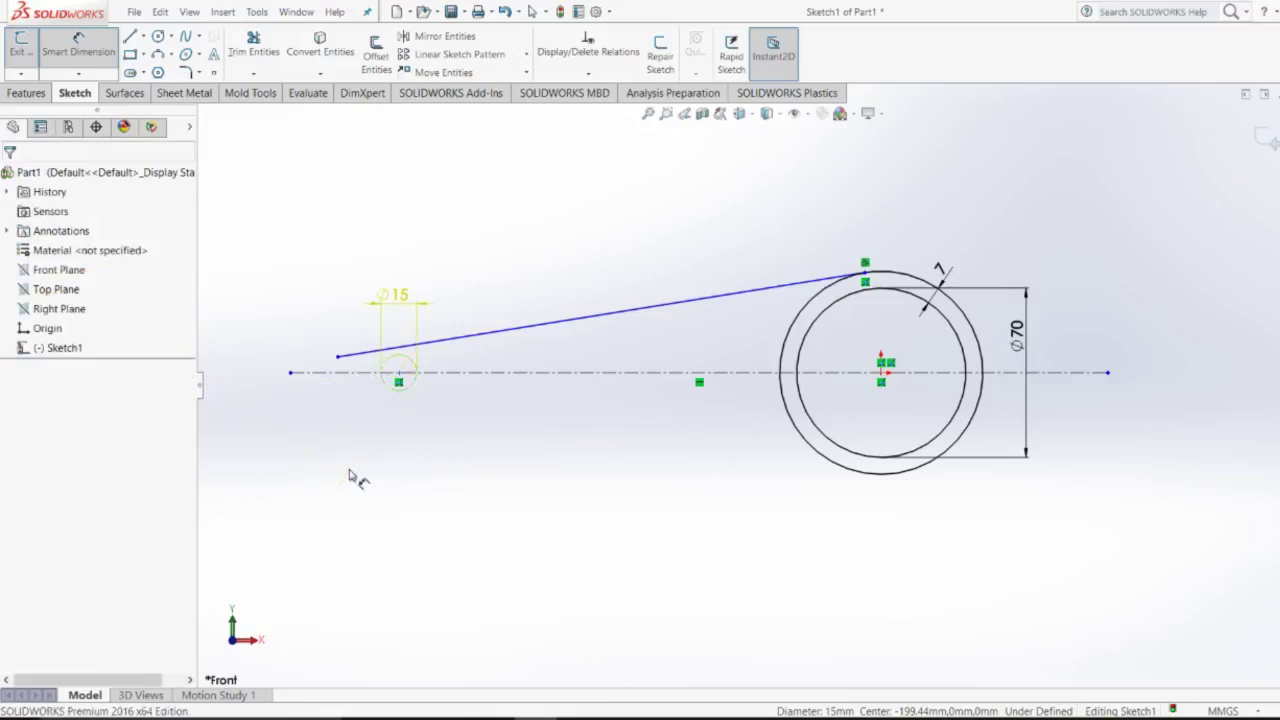
{"action": "key", "text": "Escape"}
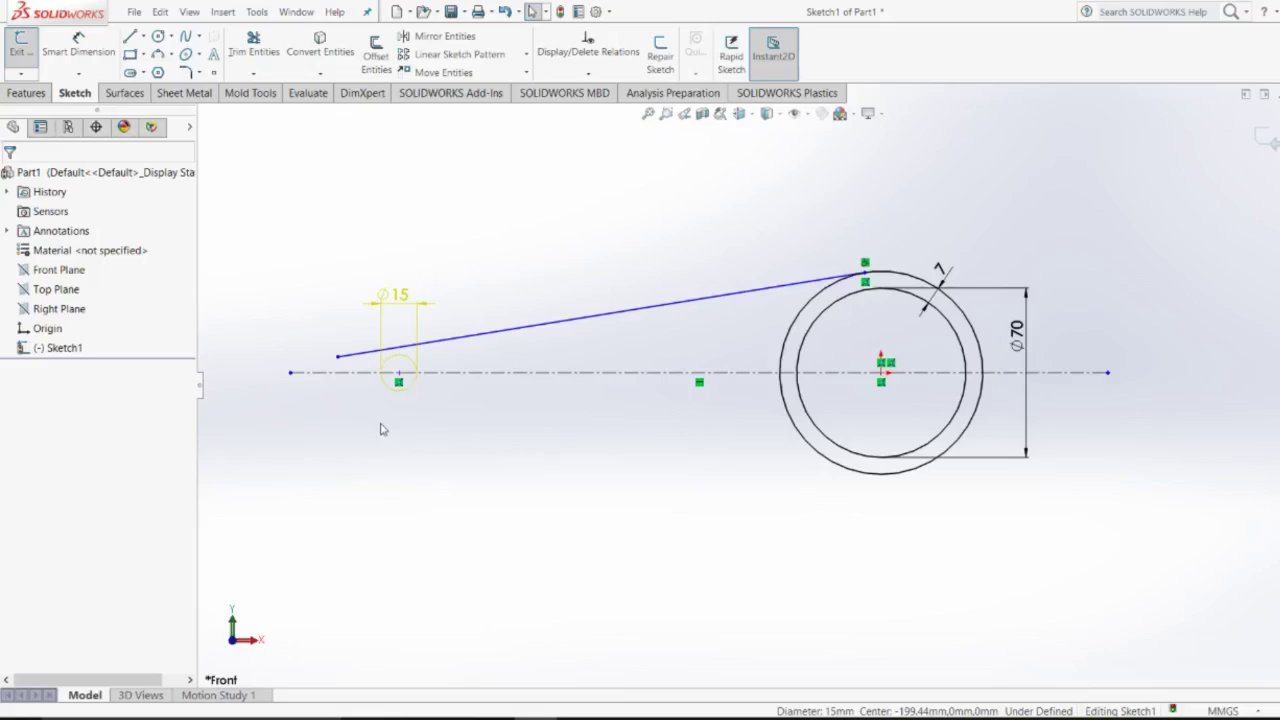
{"action": "key", "text": "ctrl+z"}
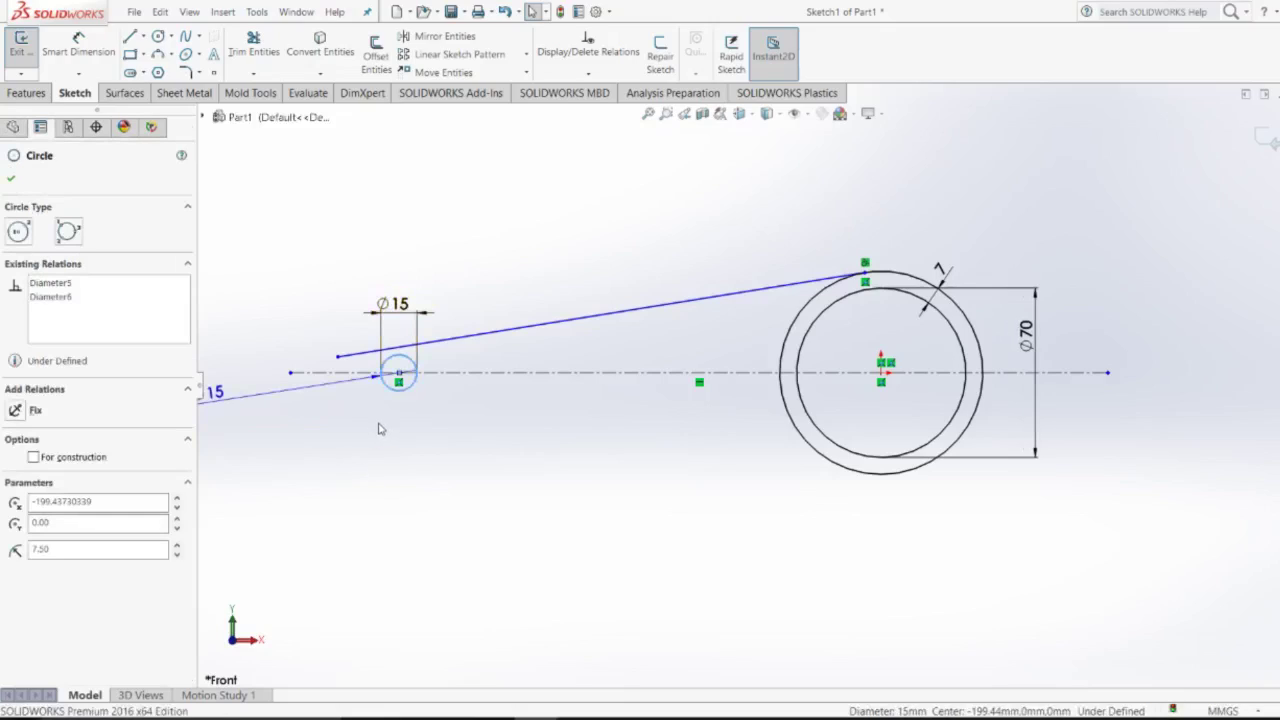
{"action": "key", "text": "Escape"}
{"action": "key", "text": "ctrl+z"}
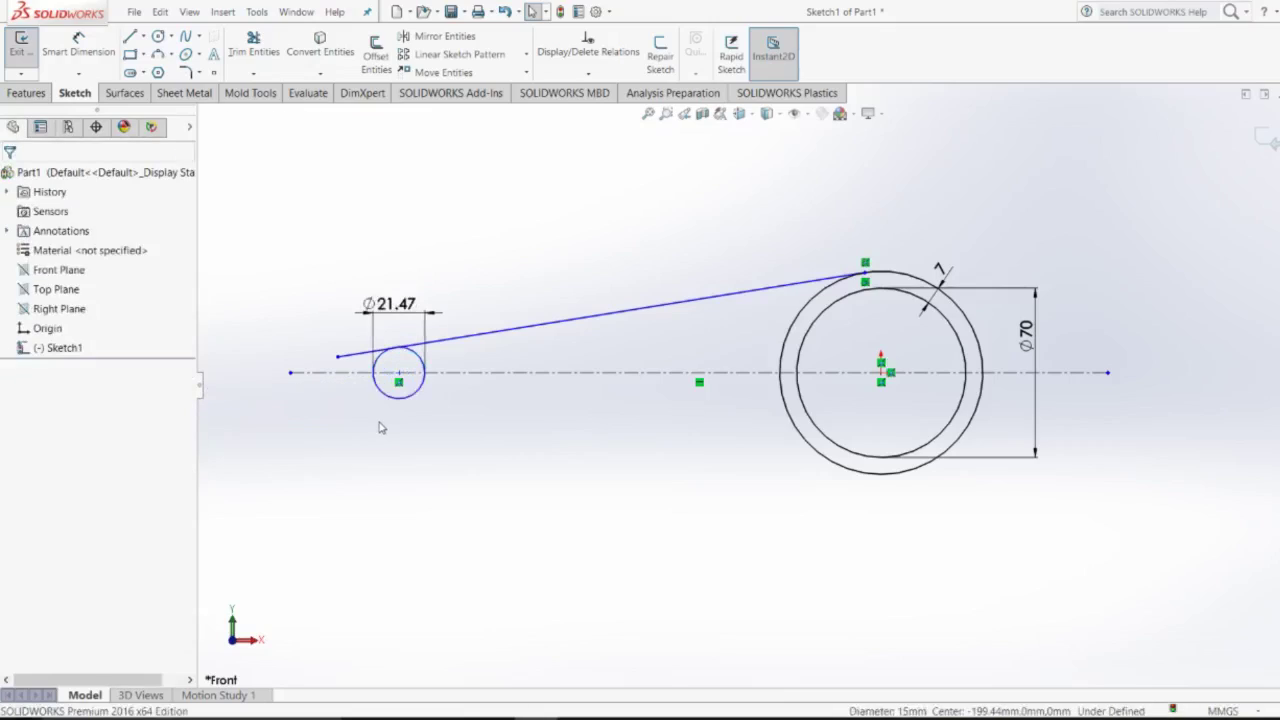
Re-enter the small circle's diameter as 15 mm.
{"action": "double_click", "coordinate": [394, 308]}
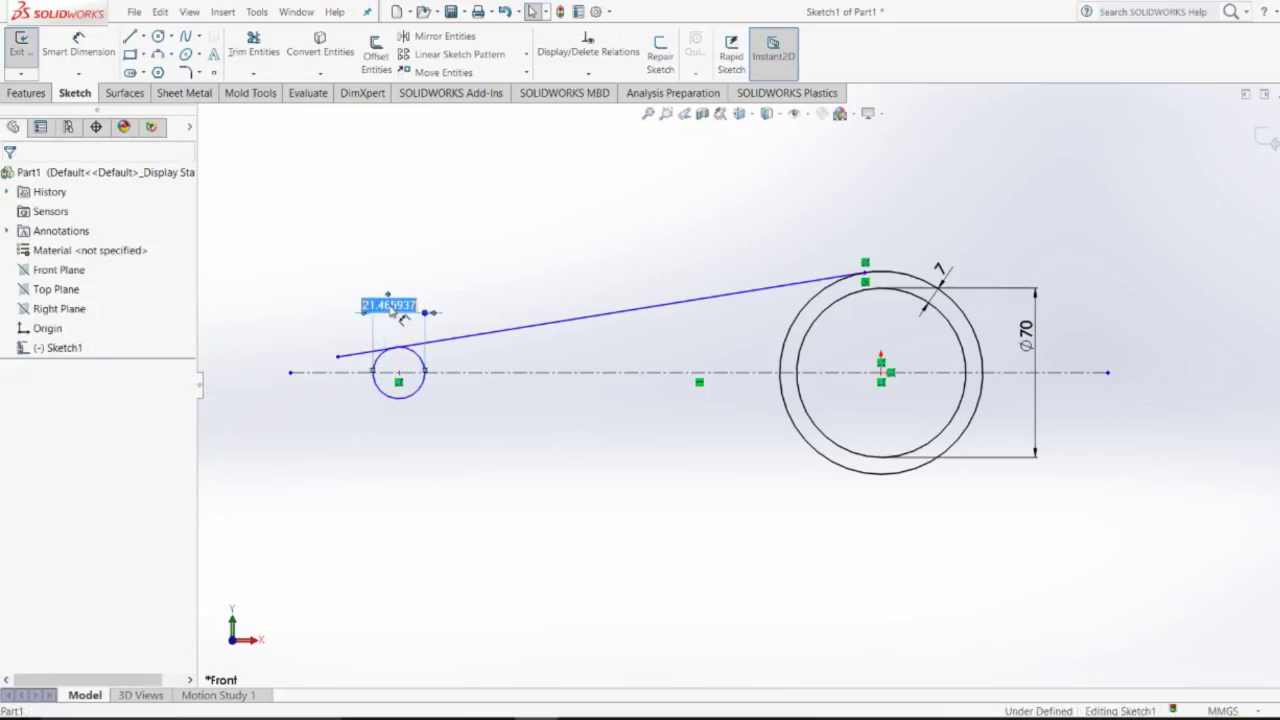
{"action": "type", "text": "15"}
{"action": "key", "text": "Return"}
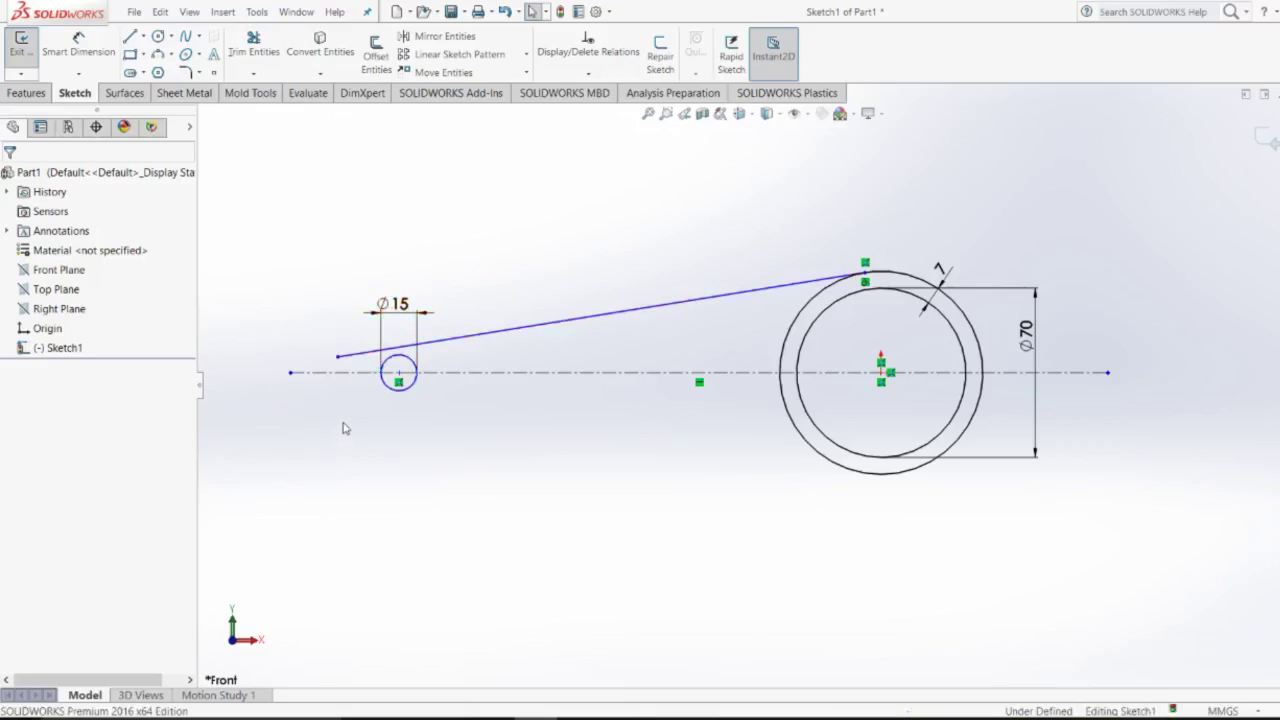
{"action": "left_click", "coordinate": [379, 386]}
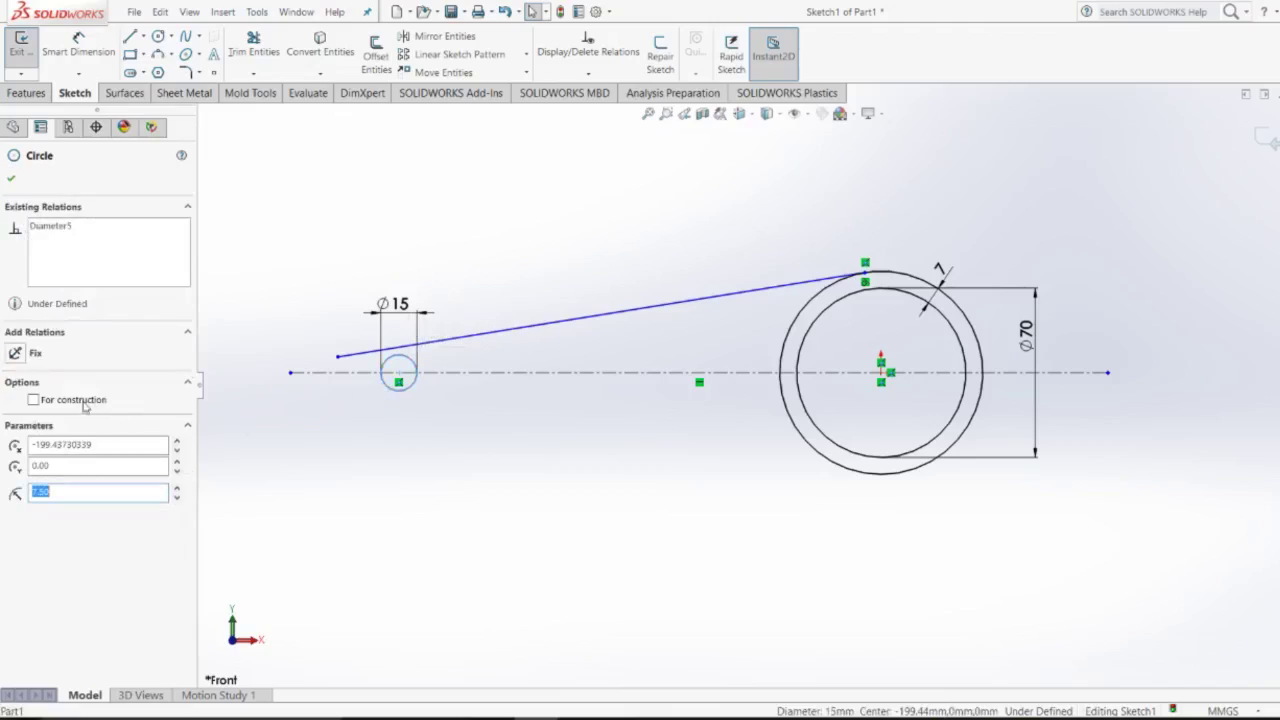
{"action": "key", "text": "Escape"}
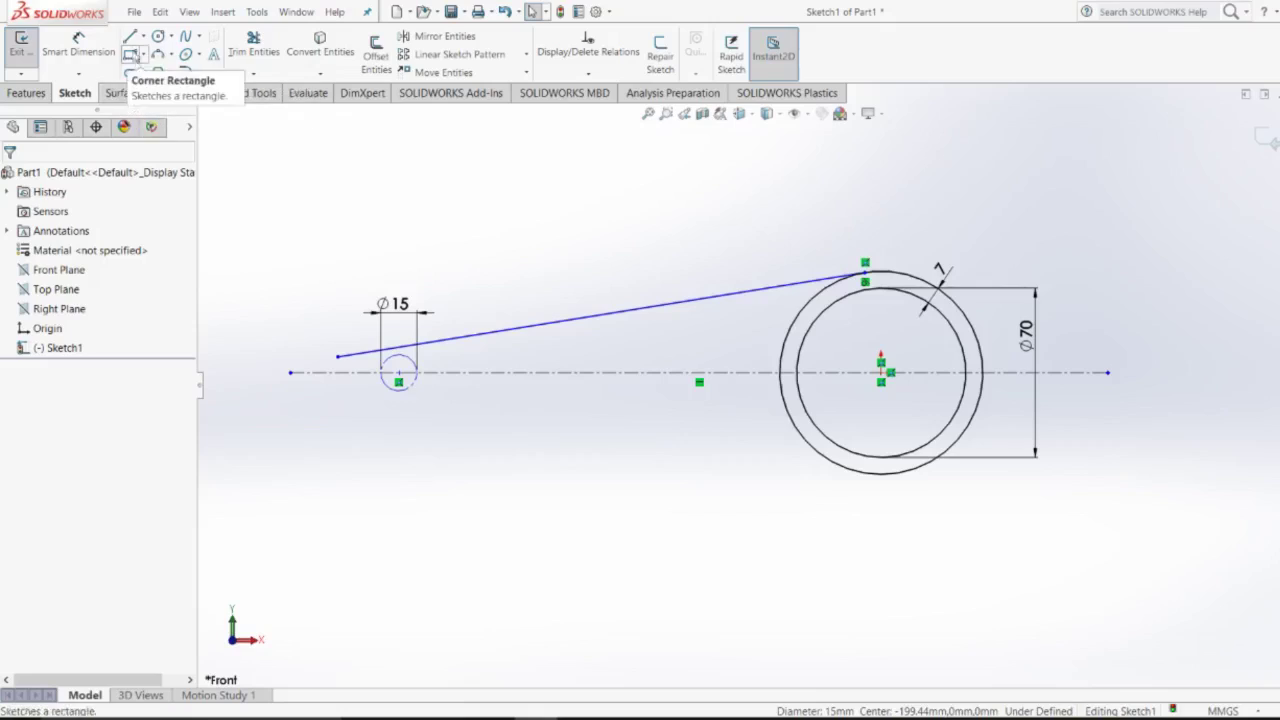
Draw the ear's short left edge and a bottom line along the centreline to the ring.
{"action": "left_click", "coordinate": [130, 36]}
{"action": "left_click", "coordinate": [340, 358]}
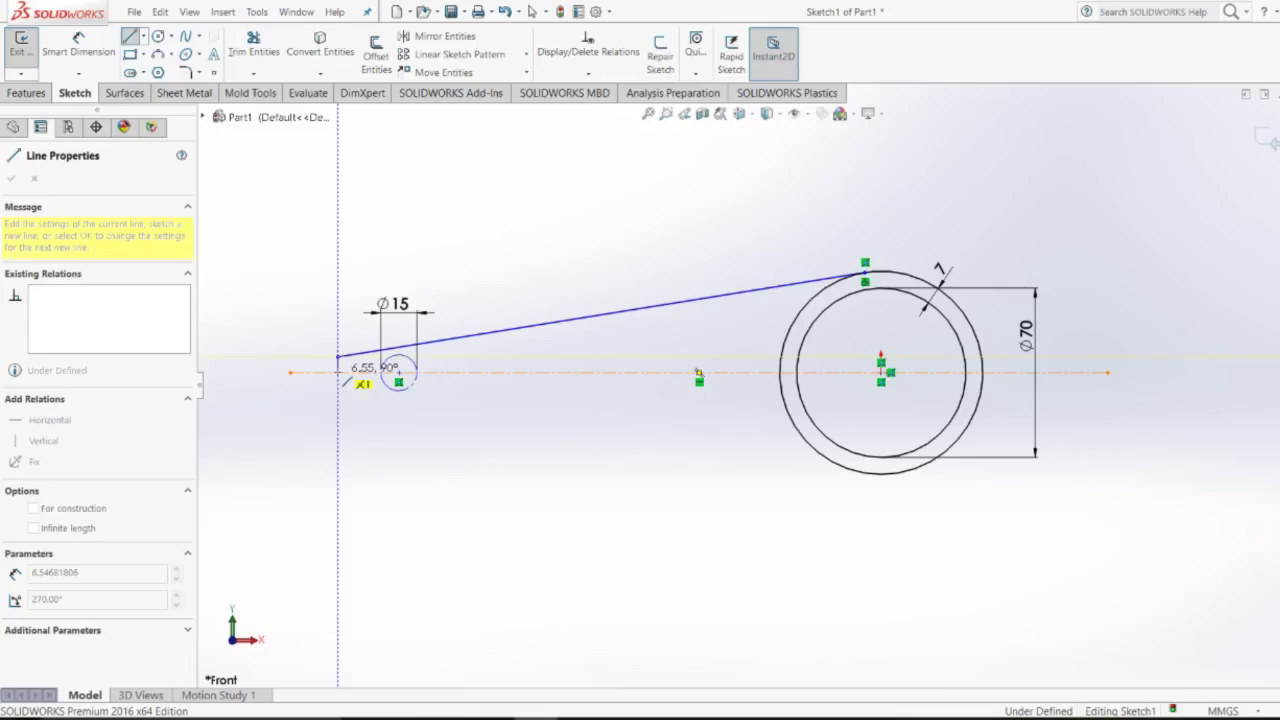
{"action": "left_click", "coordinate": [338, 372]}
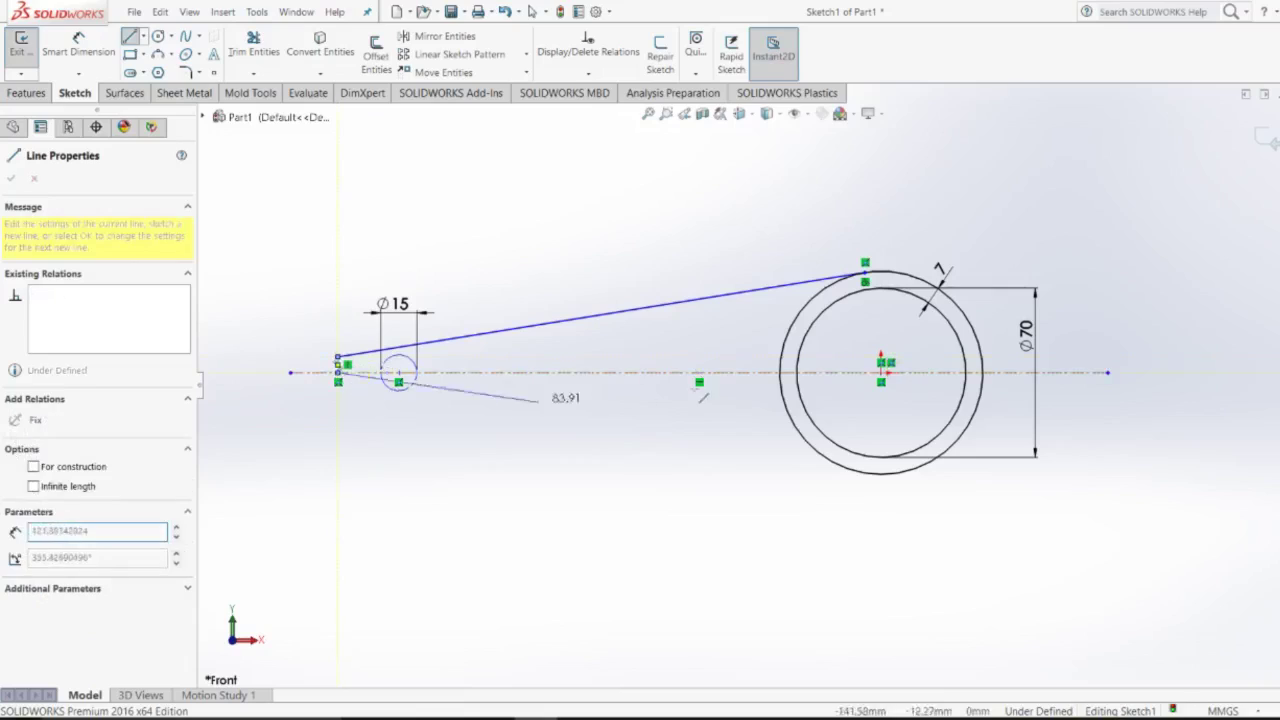
{"action": "left_click", "coordinate": [983, 374]}
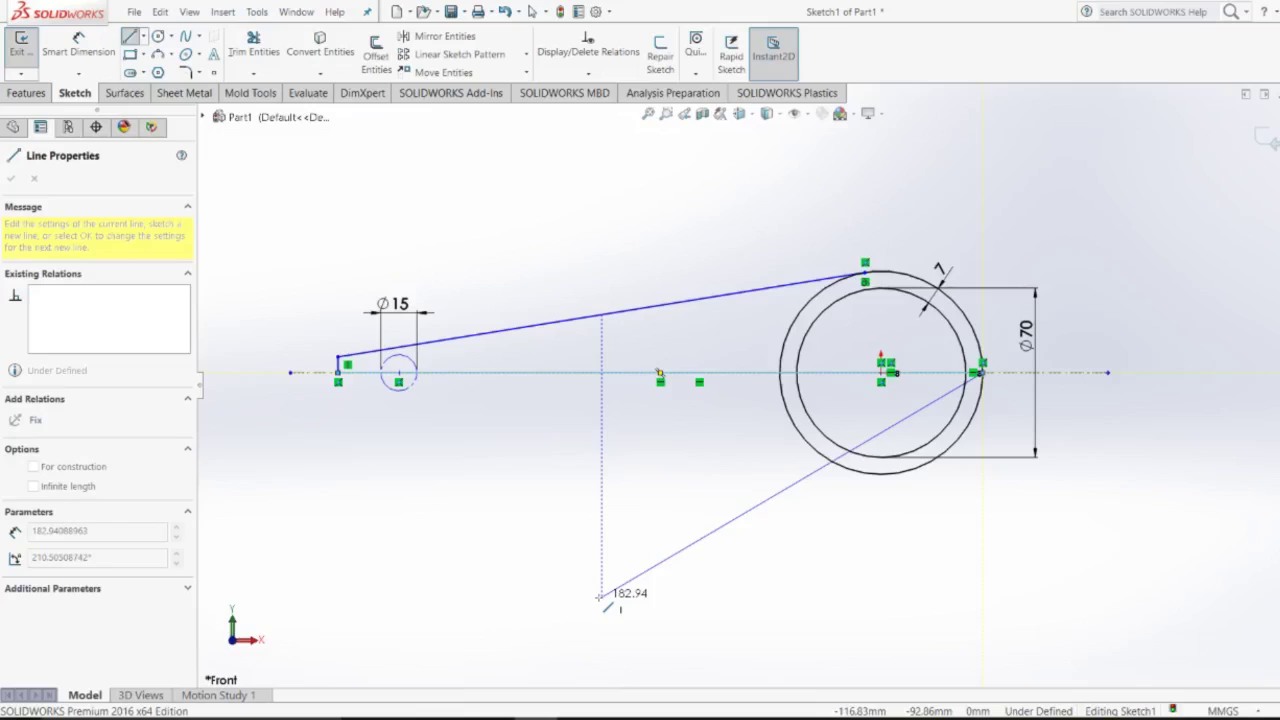
{"action": "key", "text": "Escape"}
{"action": "scroll", "coordinate": [588, 477], "scroll_direction": "down", "scroll_amount": 1}
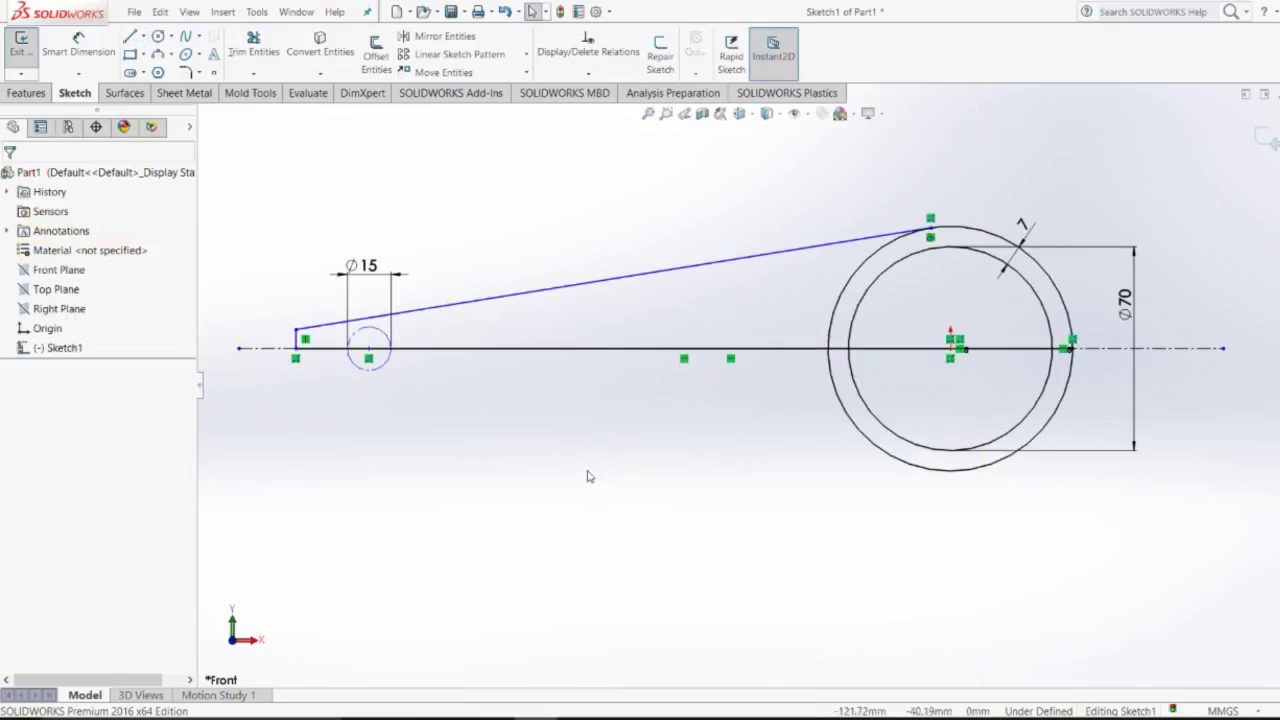
{"action": "right_click_drag", "start_coordinate": [395, 476], "coordinate": [406, 450]}
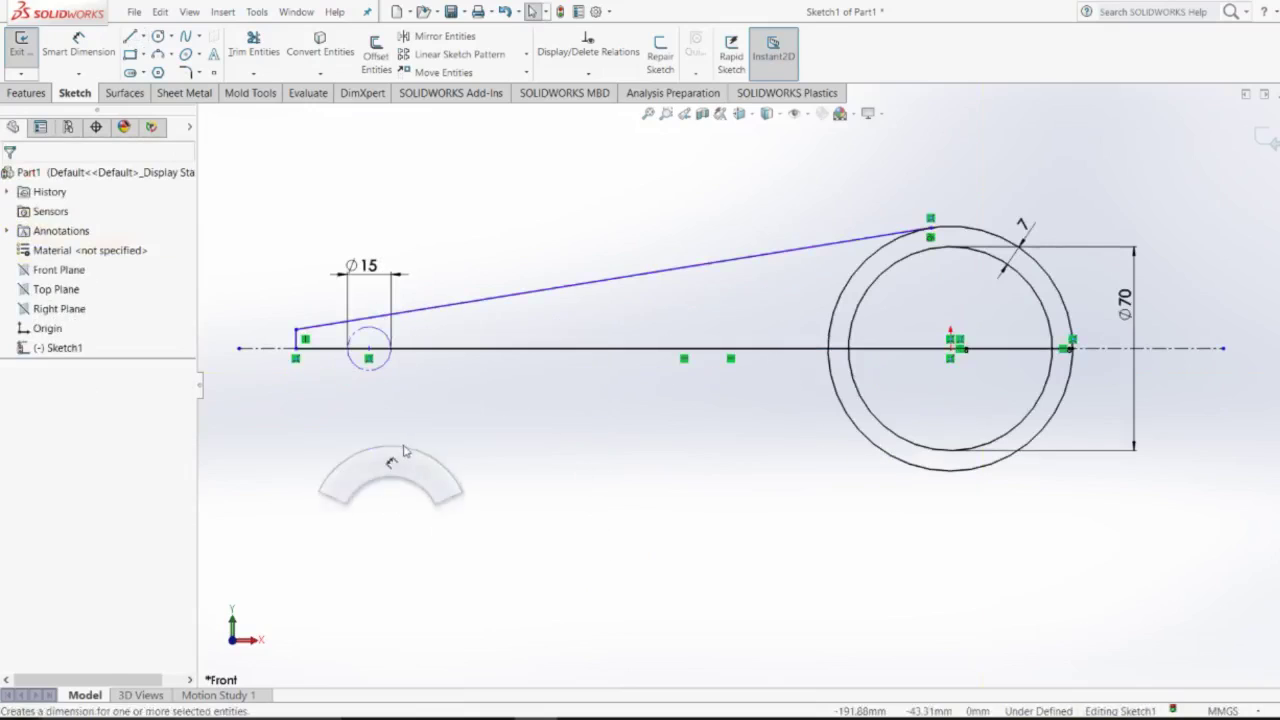
{"action": "key", "text": "alt+Tab"}
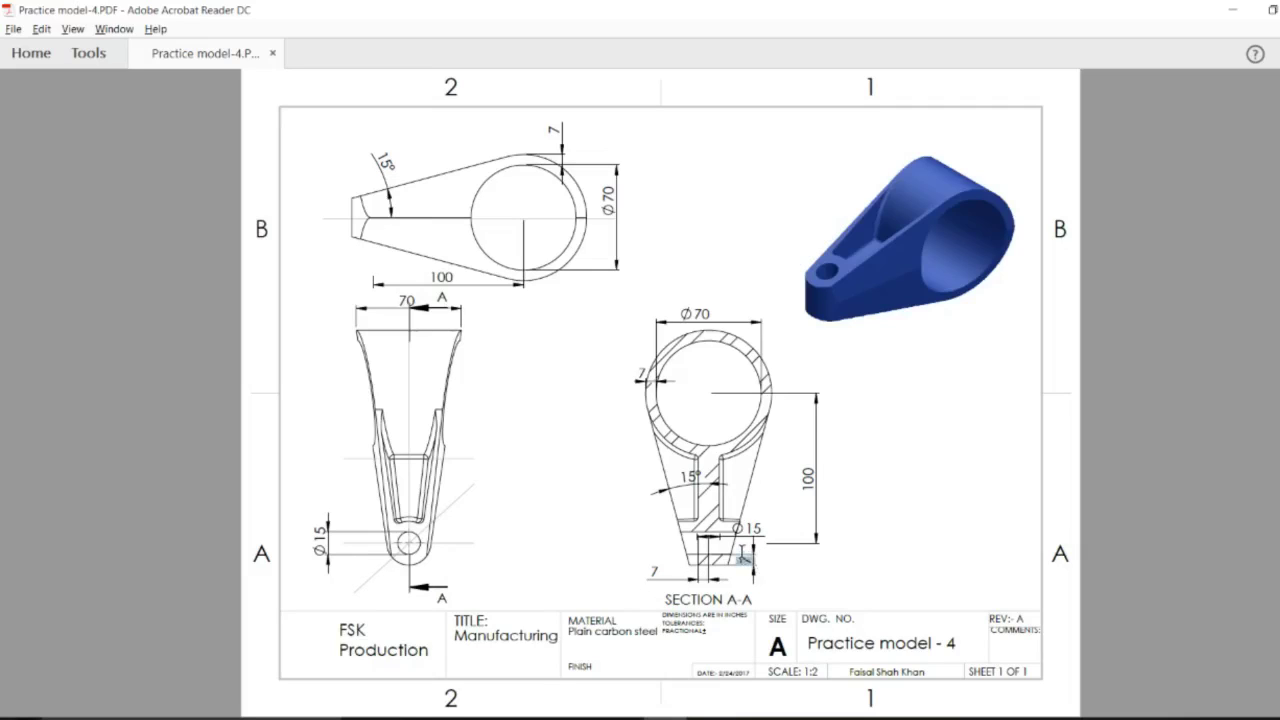
{"action": "key", "text": "alt+Tab"}
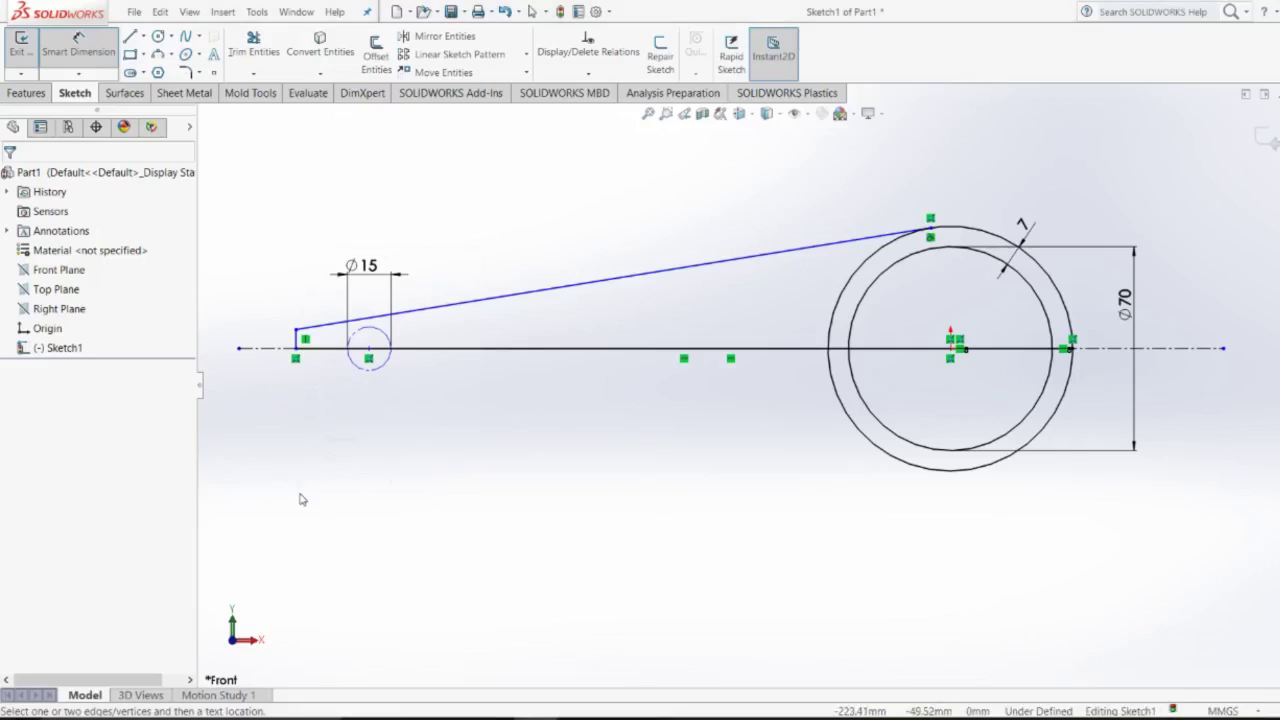
Dimension the Ø15 hole centre 7 mm from the left end of the centreline.
{"action": "right_click", "coordinate": [302, 499]}
{"action": "key", "text": "Escape"}
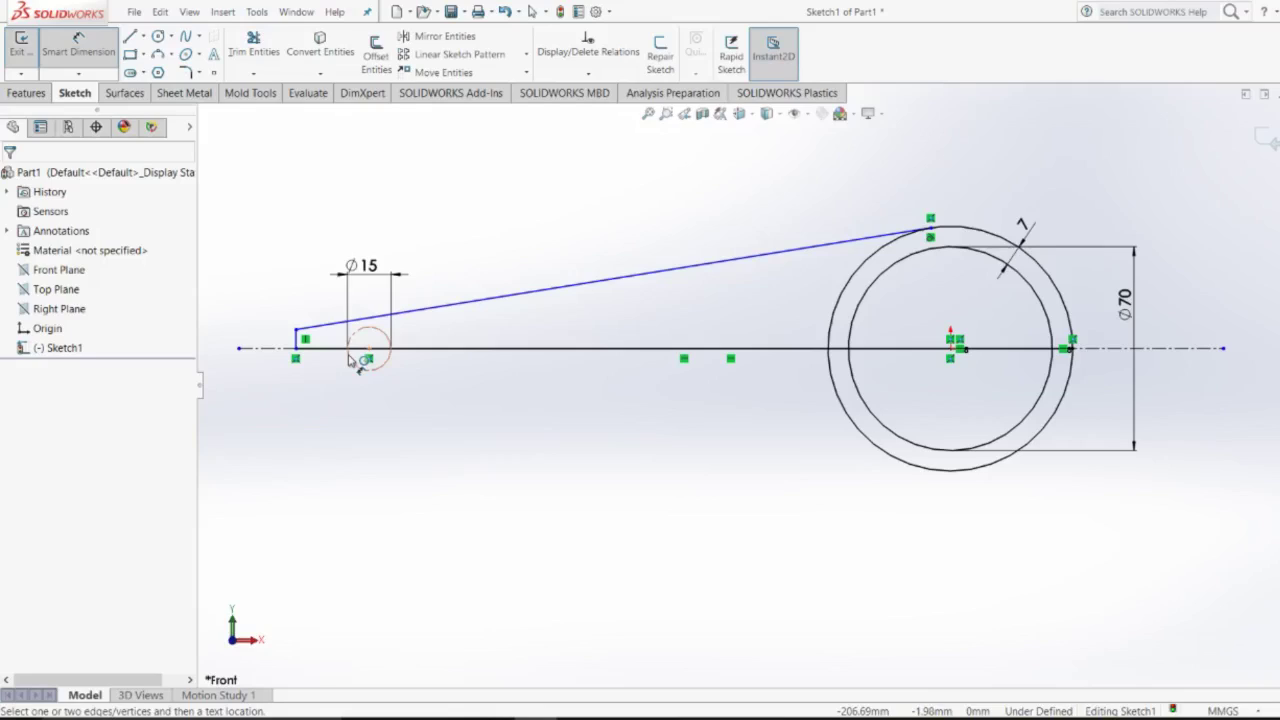
{"action": "left_click", "coordinate": [350, 361]}
{"action": "left_click", "coordinate": [296, 348]}
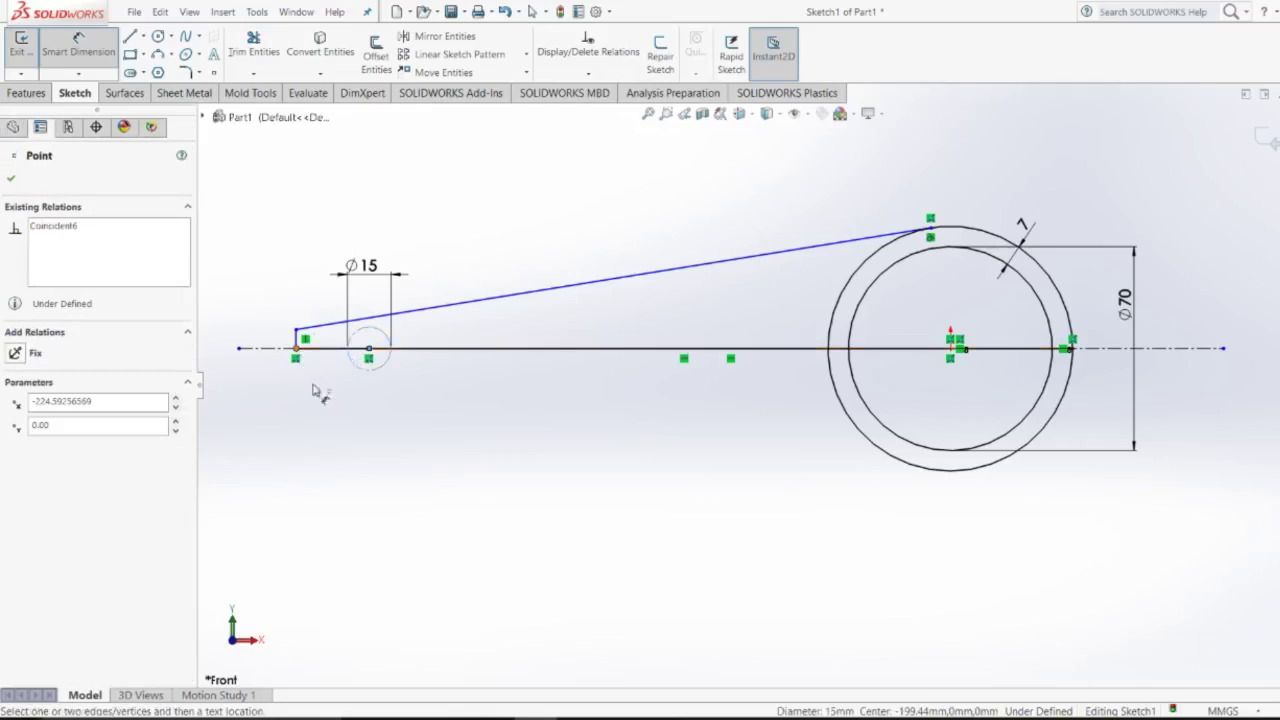
{"action": "left_click", "coordinate": [322, 402]}
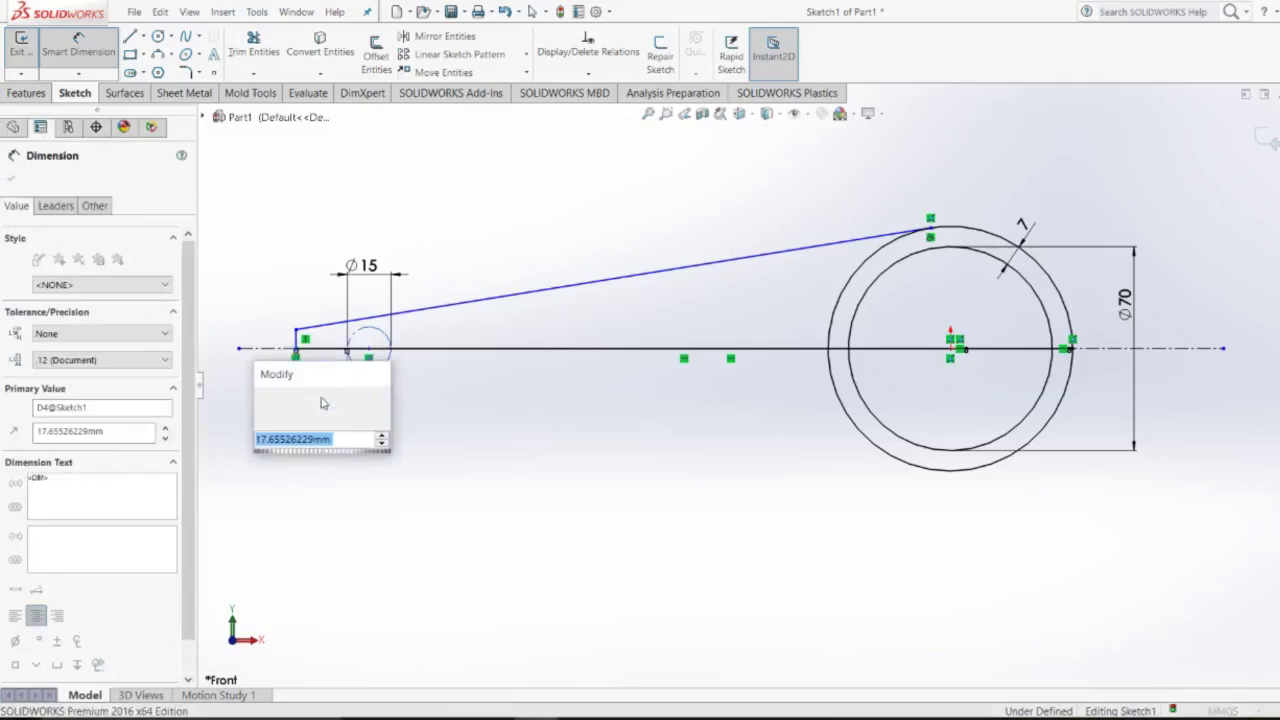
{"action": "type", "text": "7"}
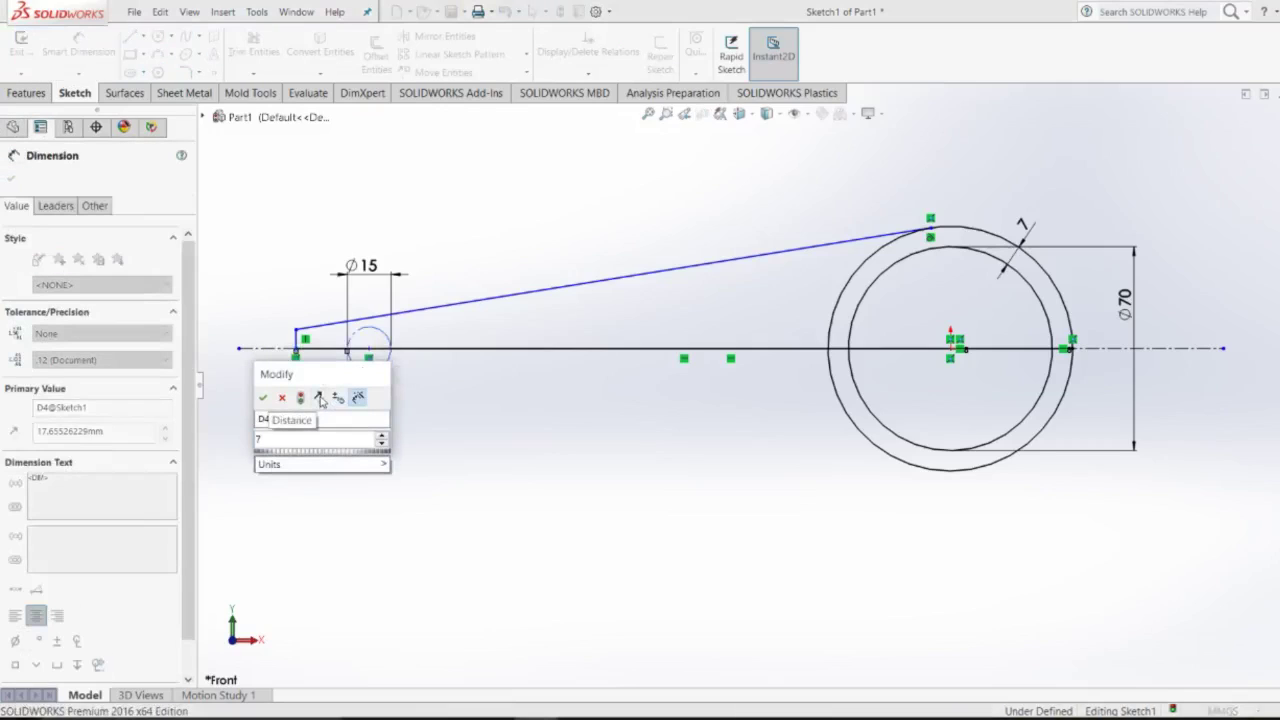
{"action": "key", "text": "Return"}
{"action": "scroll", "coordinate": [295, 382], "scroll_direction": "down", "scroll_amount": 3}
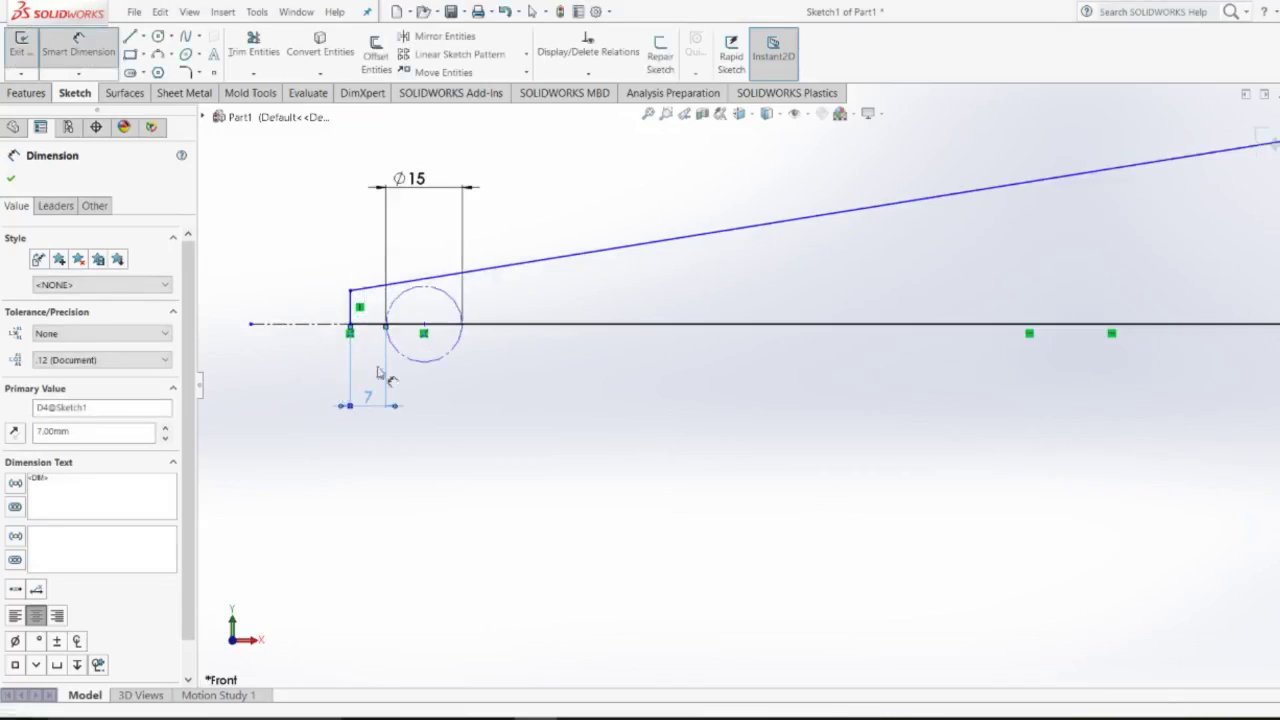
{"action": "left_click", "coordinate": [508, 380]}
Zoom around the sketch and compare it with the reference drawing.
{"action": "scroll", "coordinate": [508, 391], "scroll_direction": "up", "scroll_amount": 3}
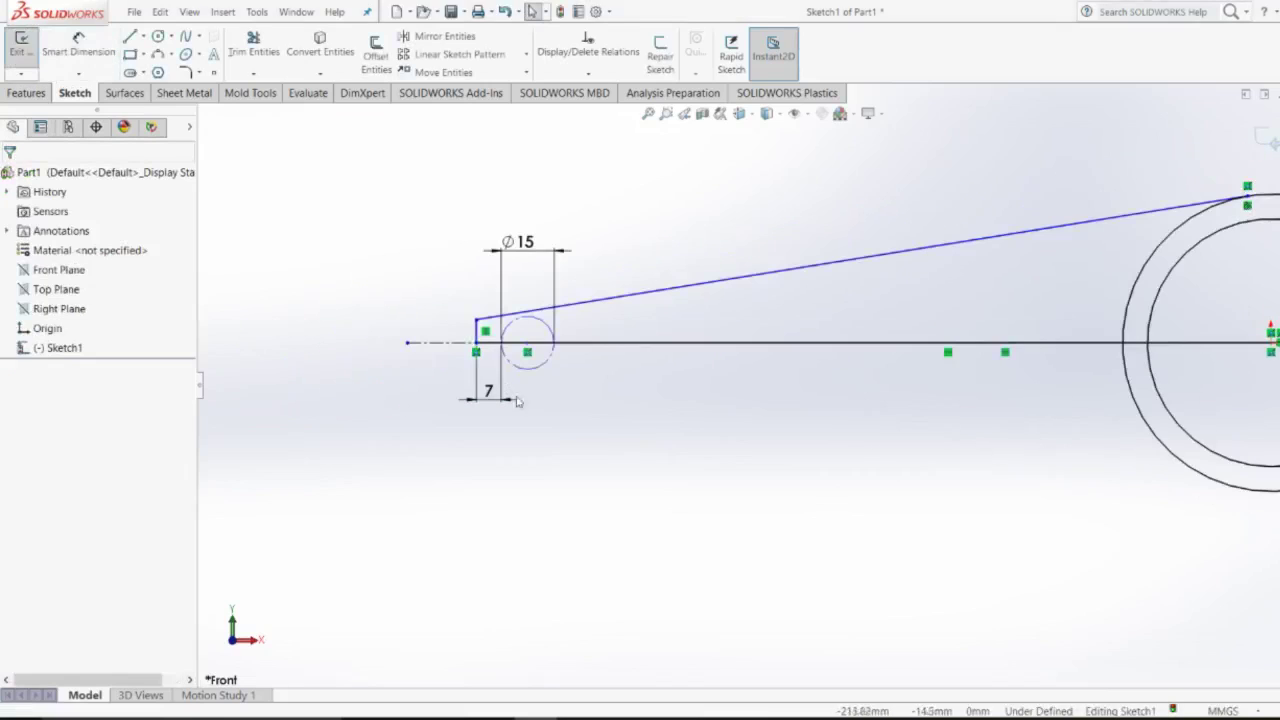
{"action": "scroll", "coordinate": [654, 420], "scroll_direction": "down", "scroll_amount": 1}
{"action": "scroll", "coordinate": [773, 431], "scroll_direction": "down", "scroll_amount": 2}
{"action": "scroll", "coordinate": [773, 431], "scroll_direction": "up", "scroll_amount": 1}
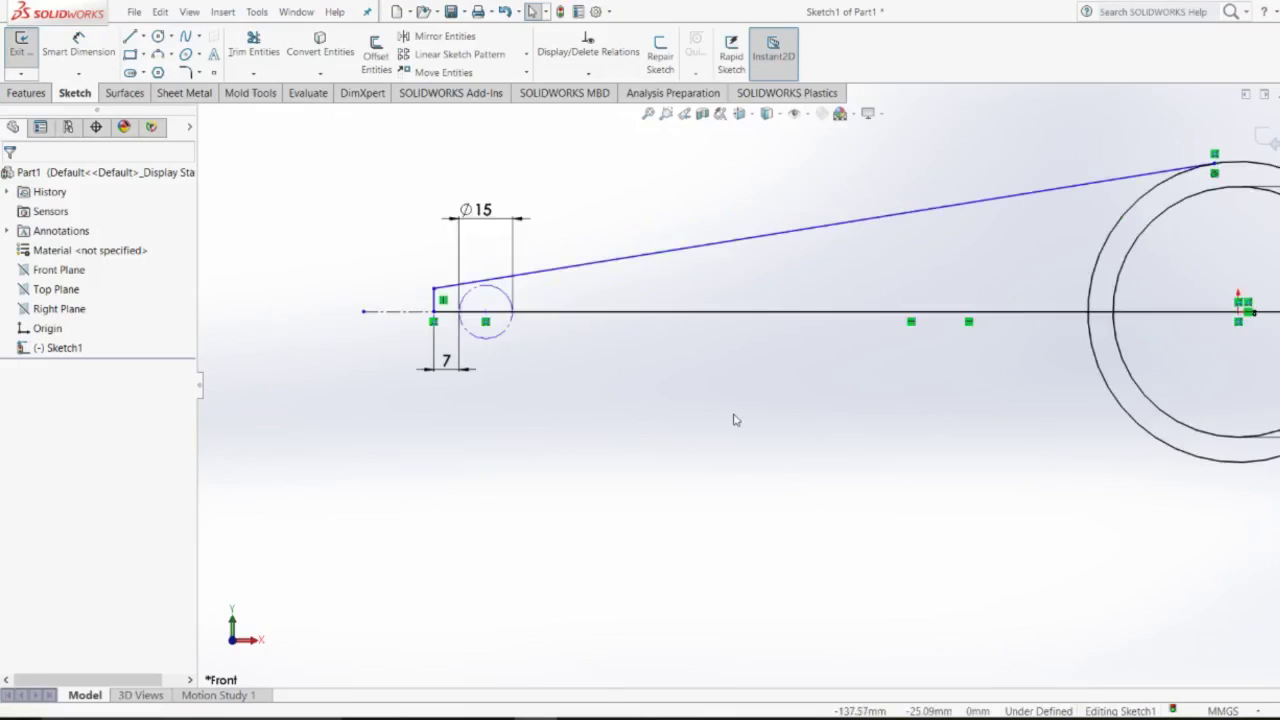
{"action": "key", "text": "alt+Tab"}
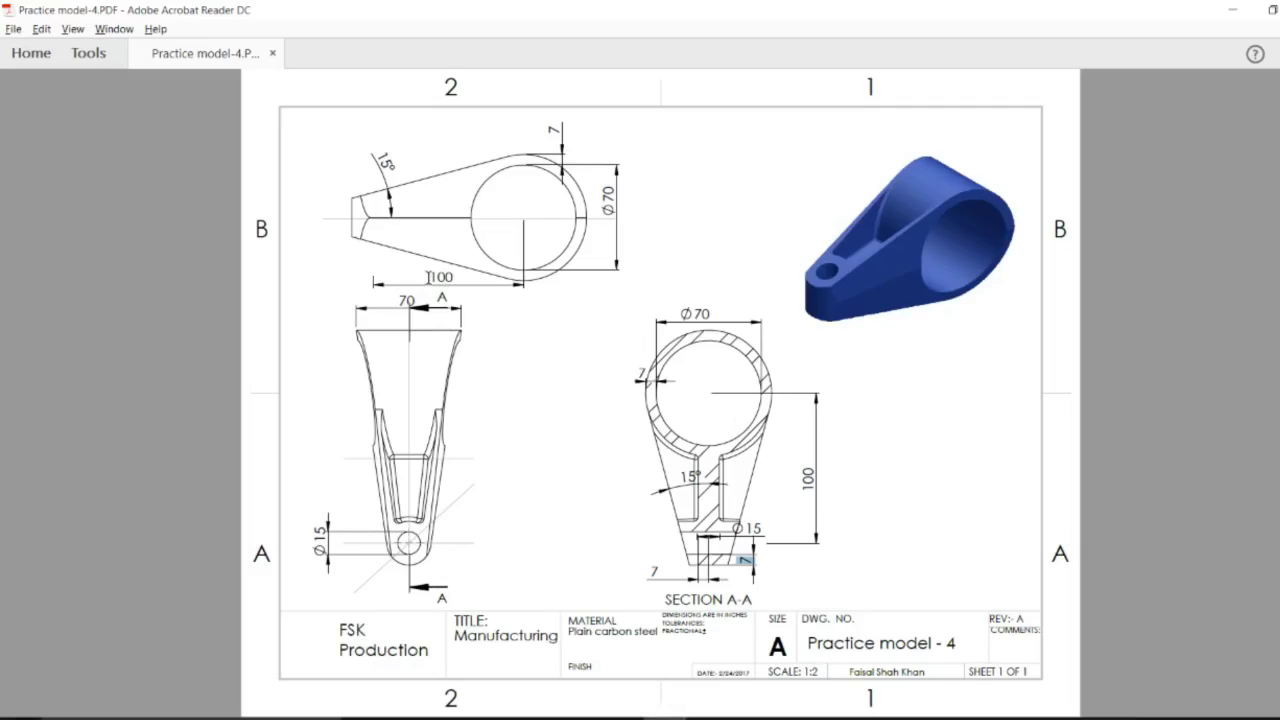
{"action": "key", "text": "alt+Tab"}
Dimension the Ø15 hole and Ø70 ring centres 100 mm apart.
{"action": "scroll", "coordinate": [786, 374], "scroll_direction": "up", "scroll_amount": 1}
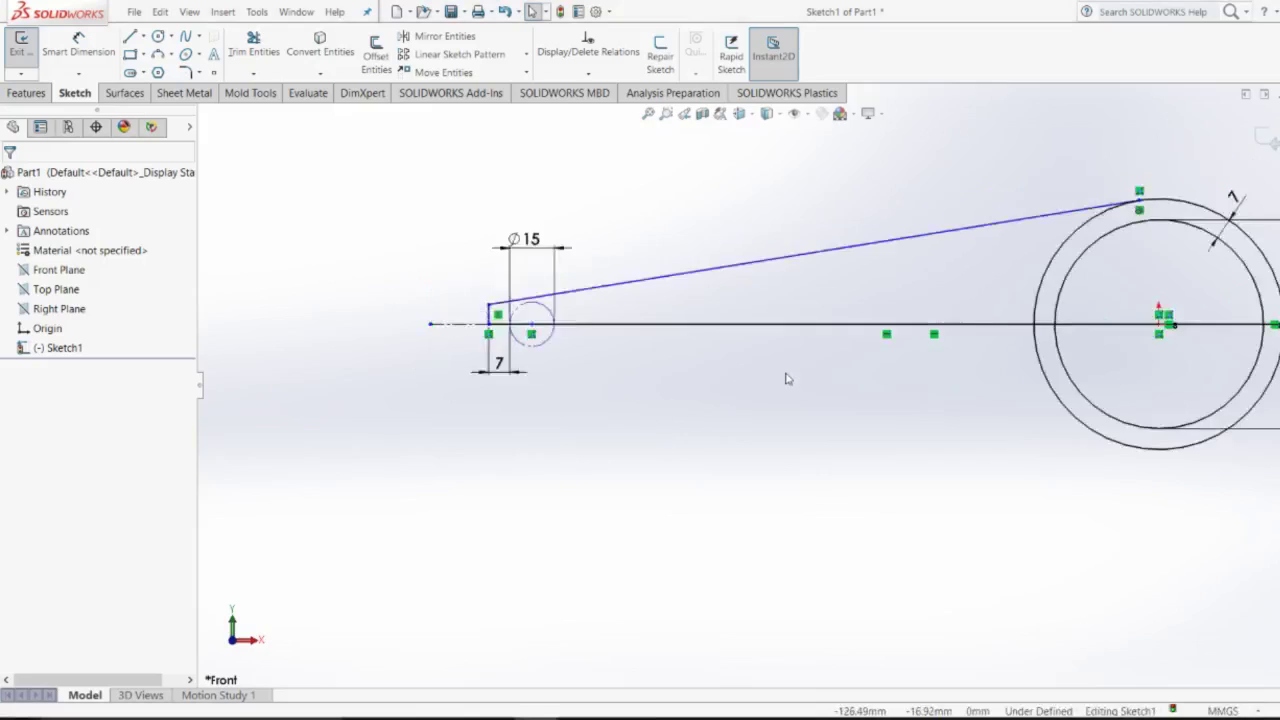
{"action": "scroll", "coordinate": [663, 425], "scroll_direction": "down", "scroll_amount": 1}
{"action": "key", "text": "s"}
{"action": "left_click", "coordinate": [586, 491]}
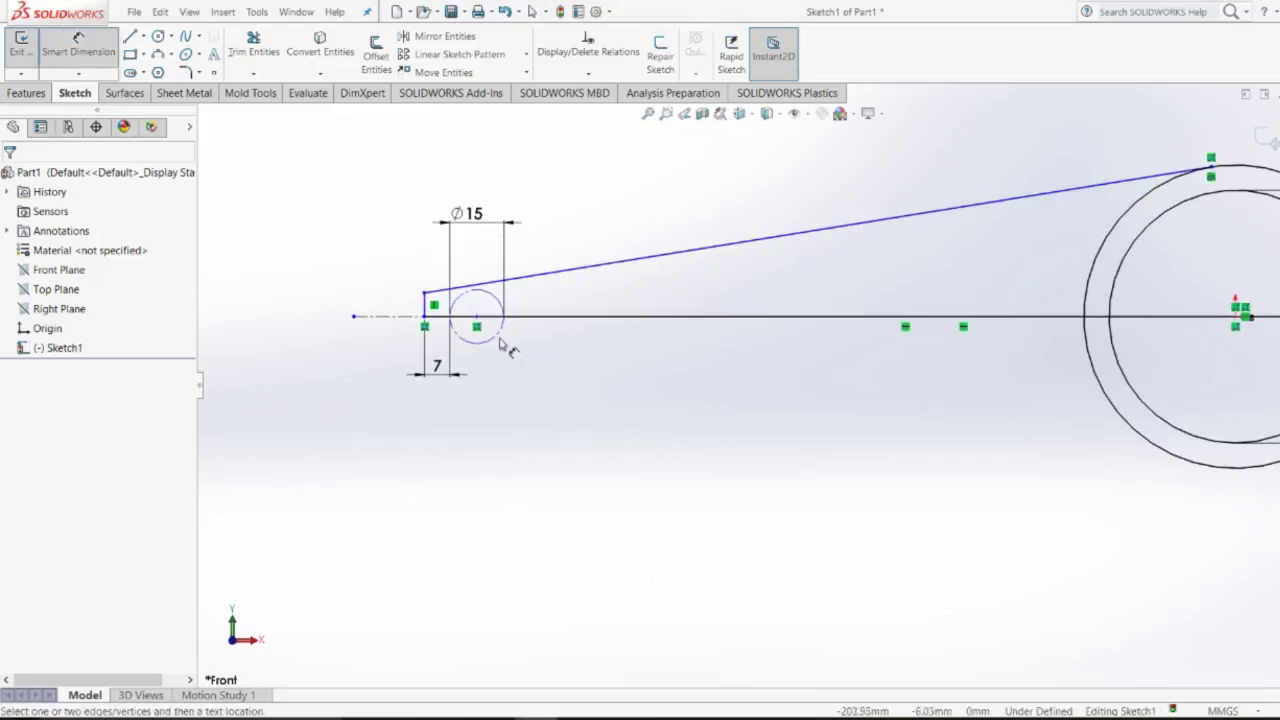
{"action": "left_click", "coordinate": [477, 318]}
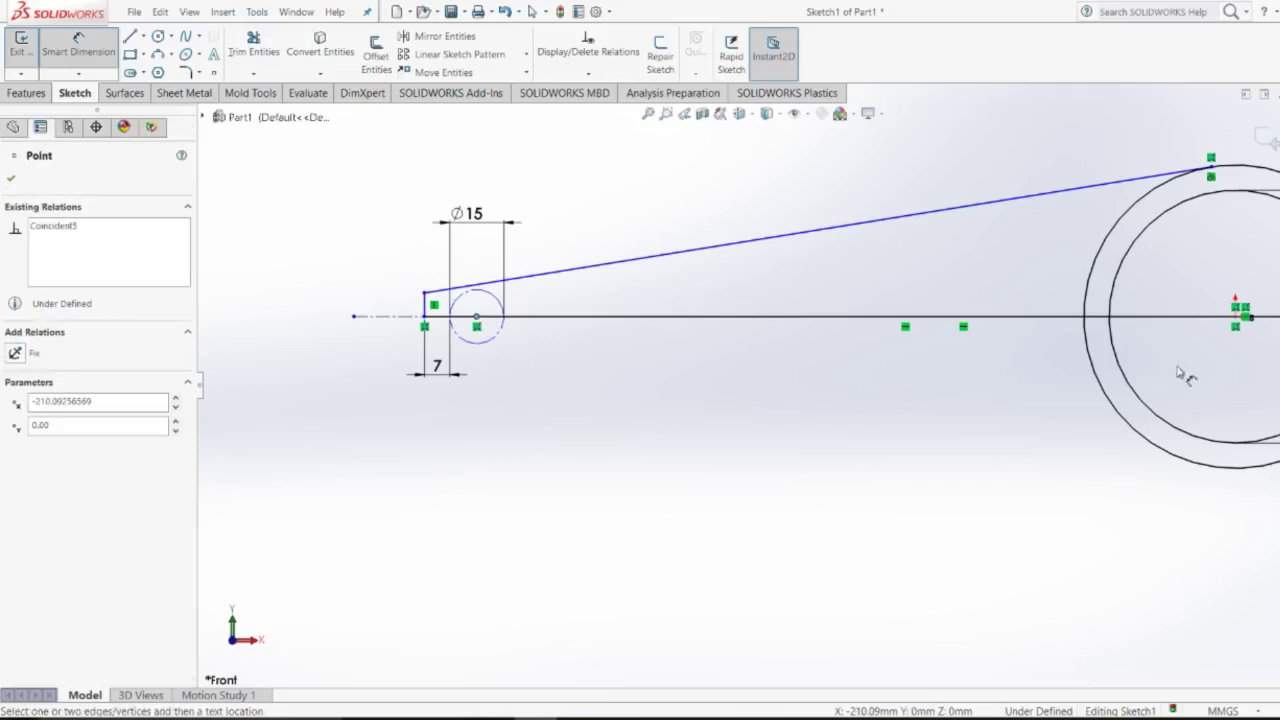
{"action": "left_click", "coordinate": [1236, 317]}
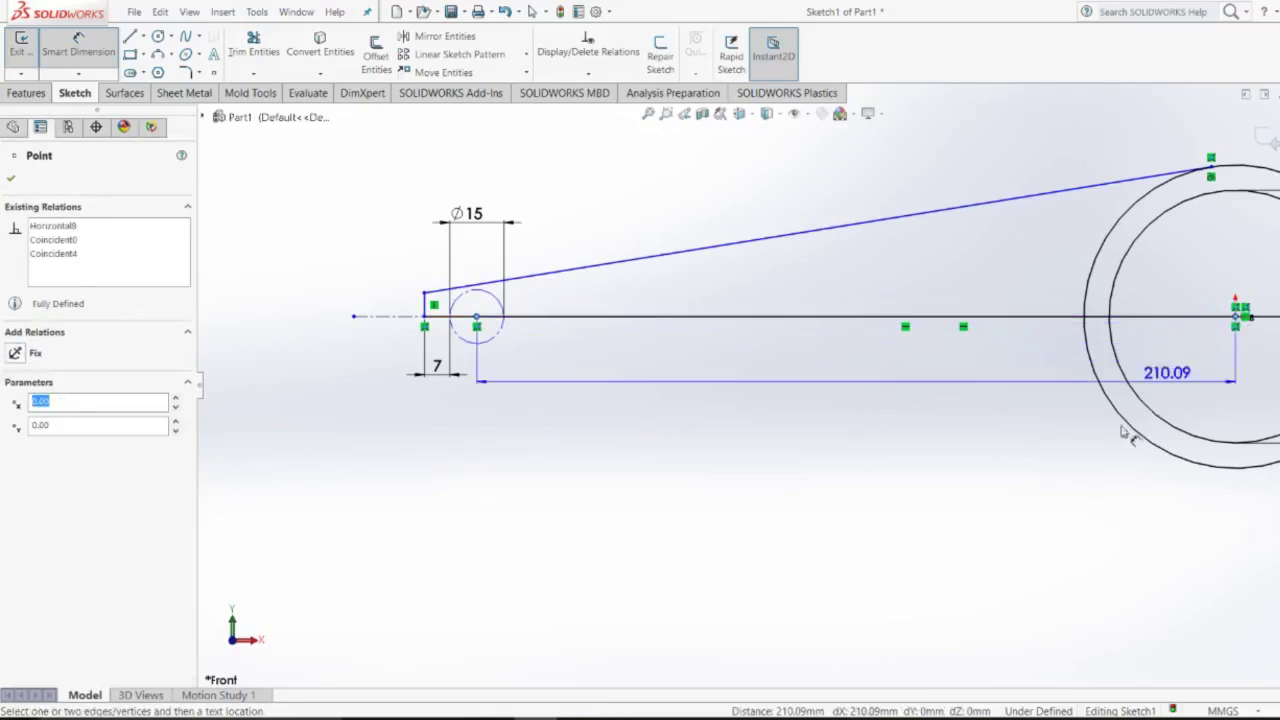
{"action": "left_click", "coordinate": [948, 560]}
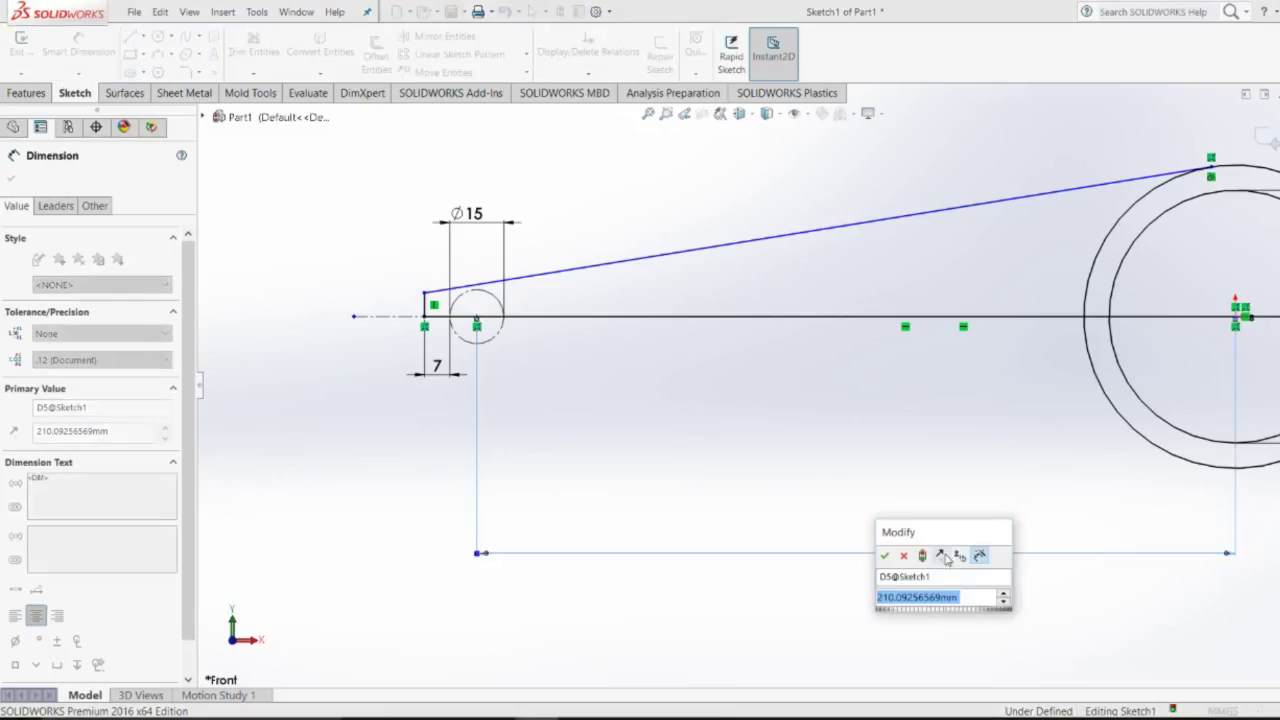
{"action": "type", "text": "100"}
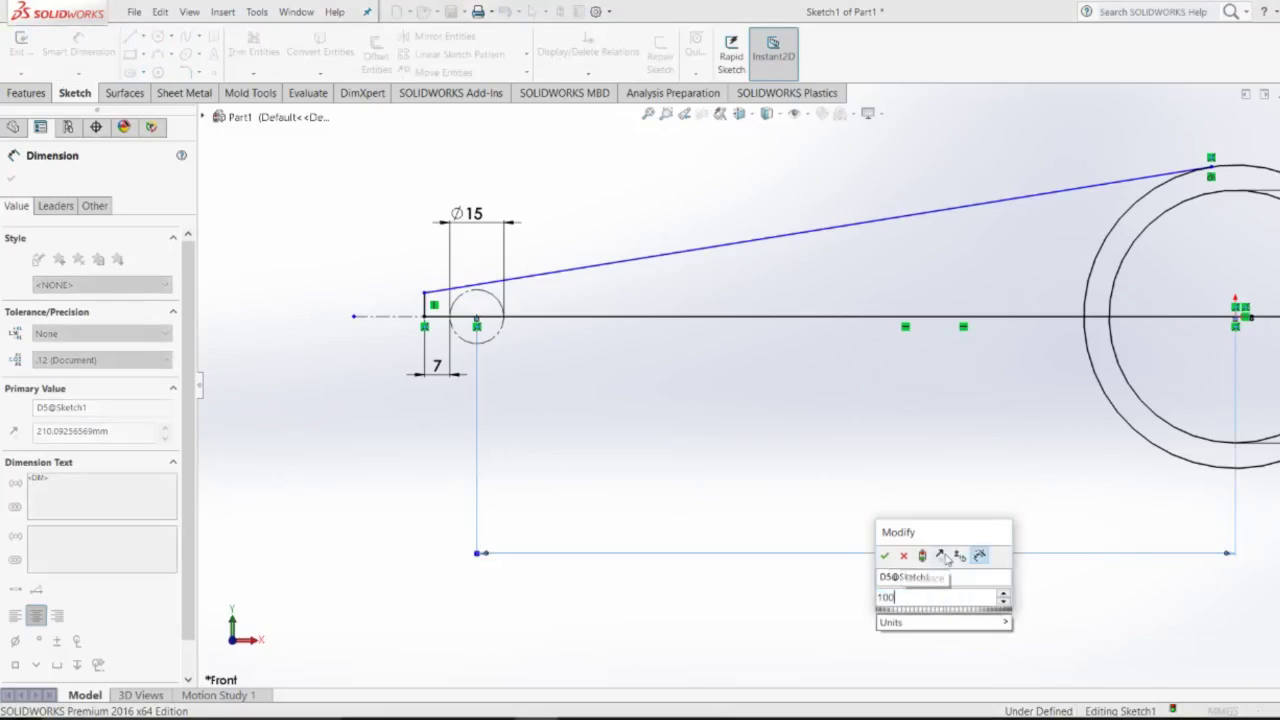
{"action": "key", "text": "Return"}
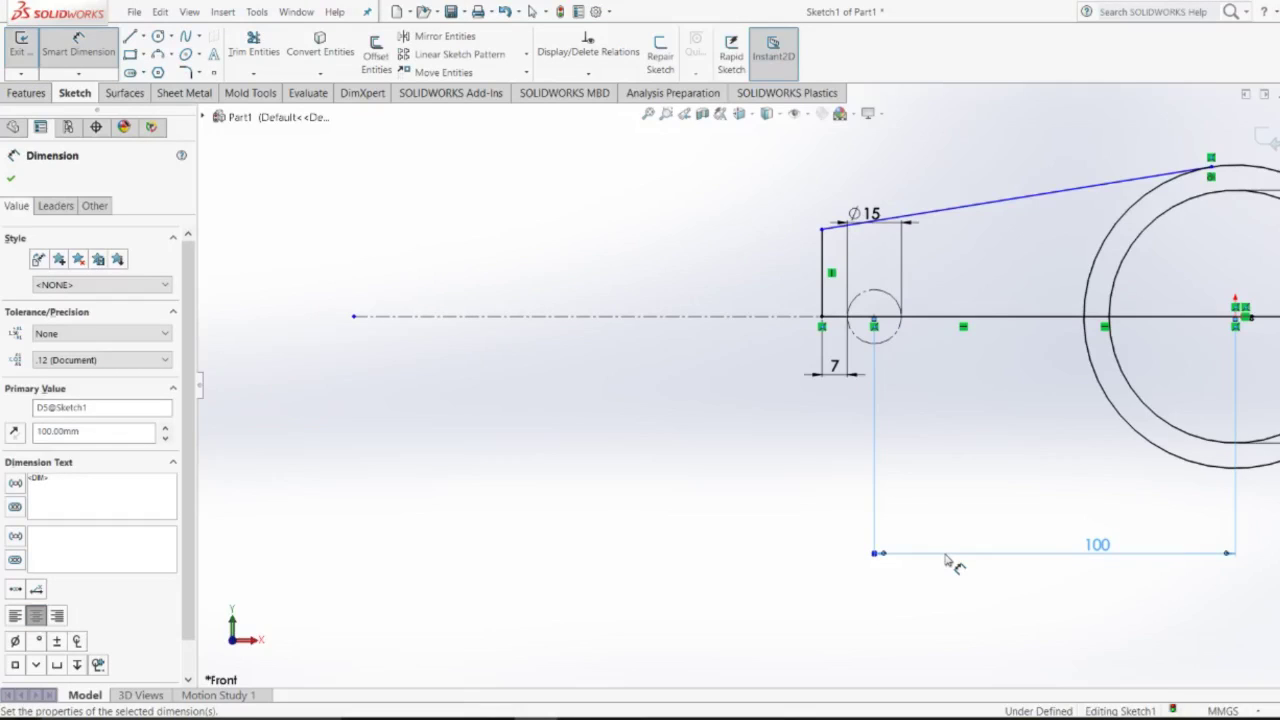
Scroll through the reference drawing to check the remaining dimensions.
{"action": "key", "text": "alt+Tab"}
{"action": "key", "text": "alt+Tab"}
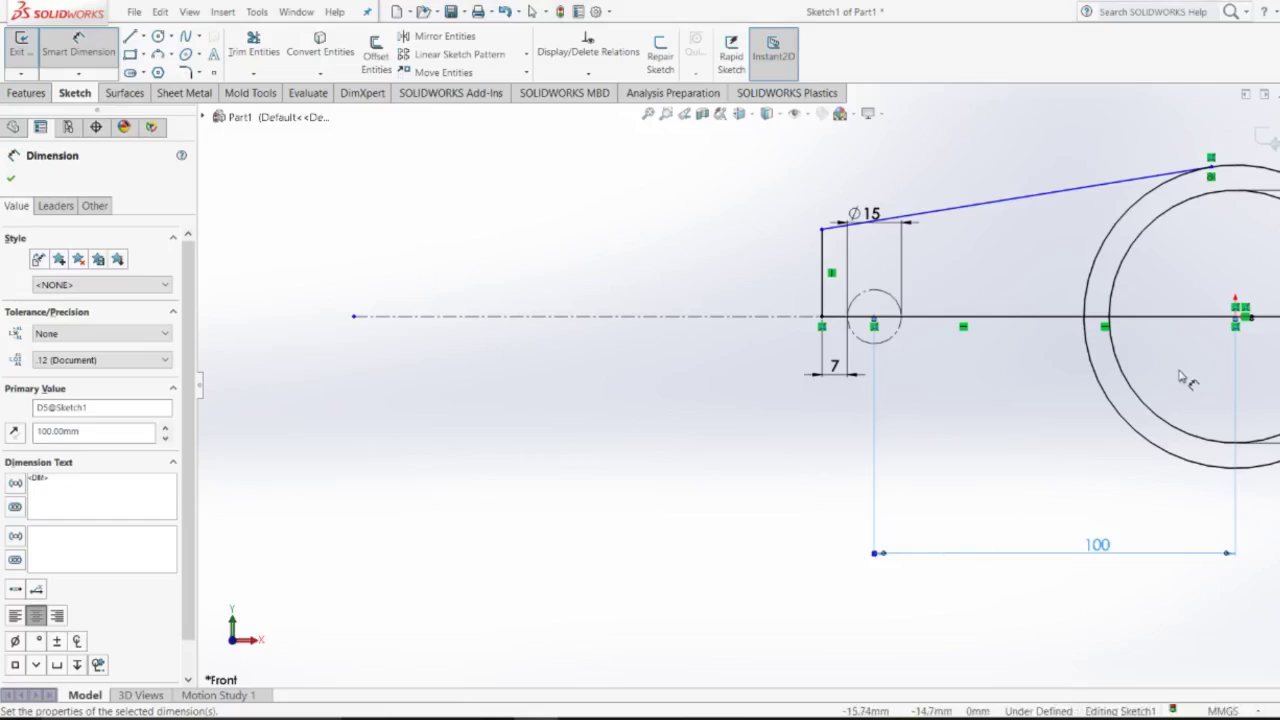
{"action": "scroll", "coordinate": [1080, 435], "scroll_direction": "up", "scroll_amount": 2}
{"action": "scroll", "coordinate": [1095, 408], "scroll_direction": "down", "scroll_amount": 1}
{"action": "scroll", "coordinate": [1095, 408], "scroll_direction": "up", "scroll_amount": 2}
{"action": "scroll", "coordinate": [1063, 377], "scroll_direction": "down", "scroll_amount": 2}
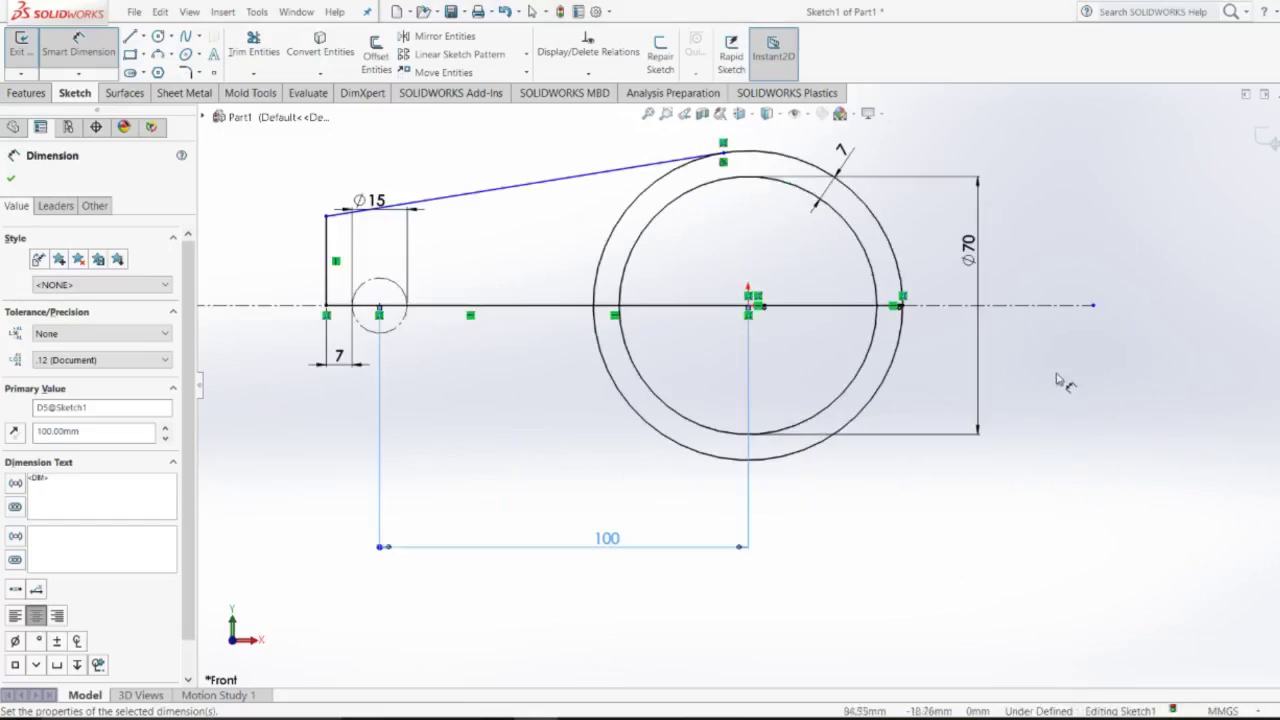
{"action": "scroll", "coordinate": [752, 330], "scroll_direction": "up", "scroll_amount": 2}
{"action": "scroll", "coordinate": [760, 332], "scroll_direction": "down", "scroll_amount": 2}
{"action": "scroll", "coordinate": [760, 331], "scroll_direction": "up", "scroll_amount": 2}
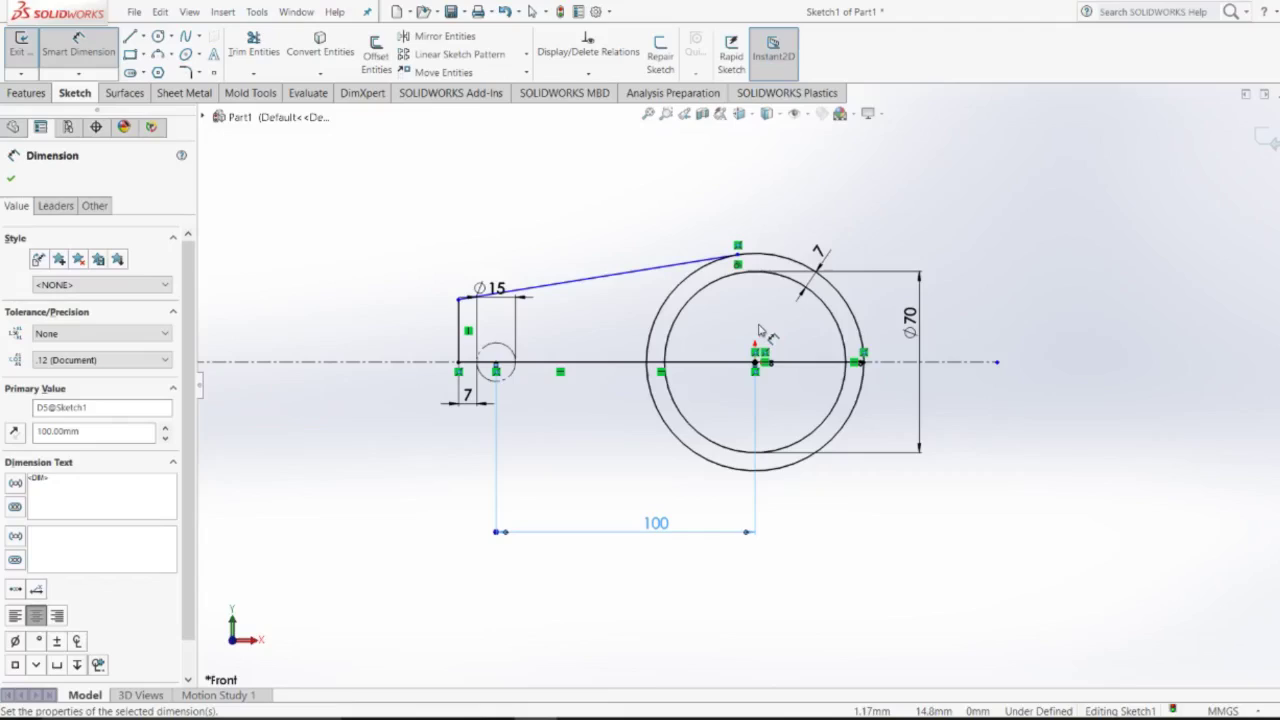
{"action": "scroll", "coordinate": [590, 314], "scroll_direction": "down", "scroll_amount": 2}
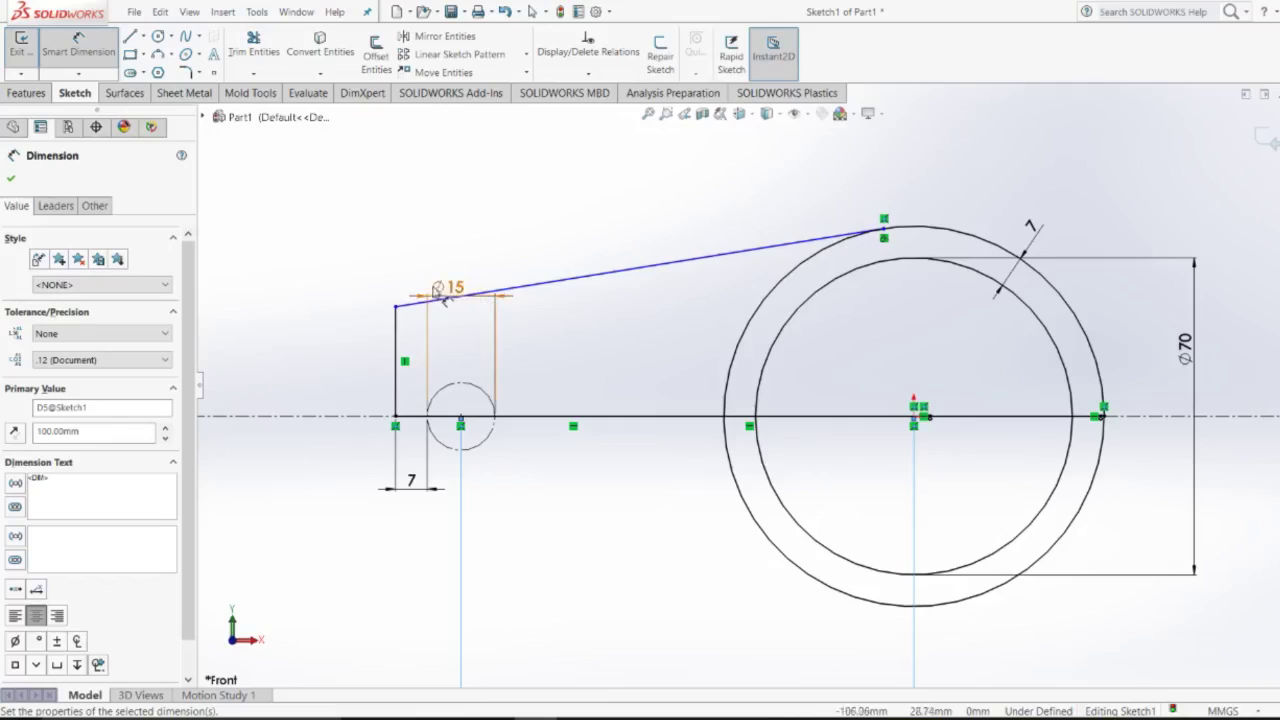
Move the Ø15 dimension down beside the hole and lower the ear's top-left corner slightly.
{"action": "left_click", "coordinate": [397, 316]}
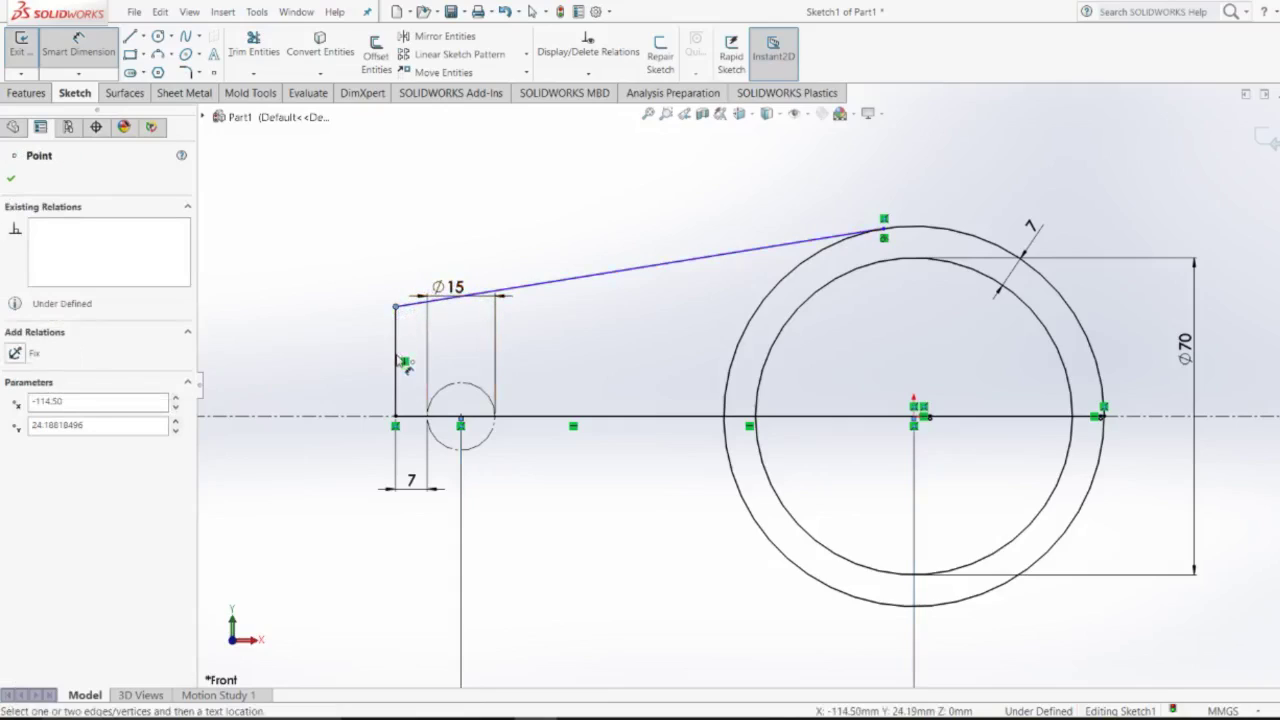
{"action": "key", "text": "Escape"}
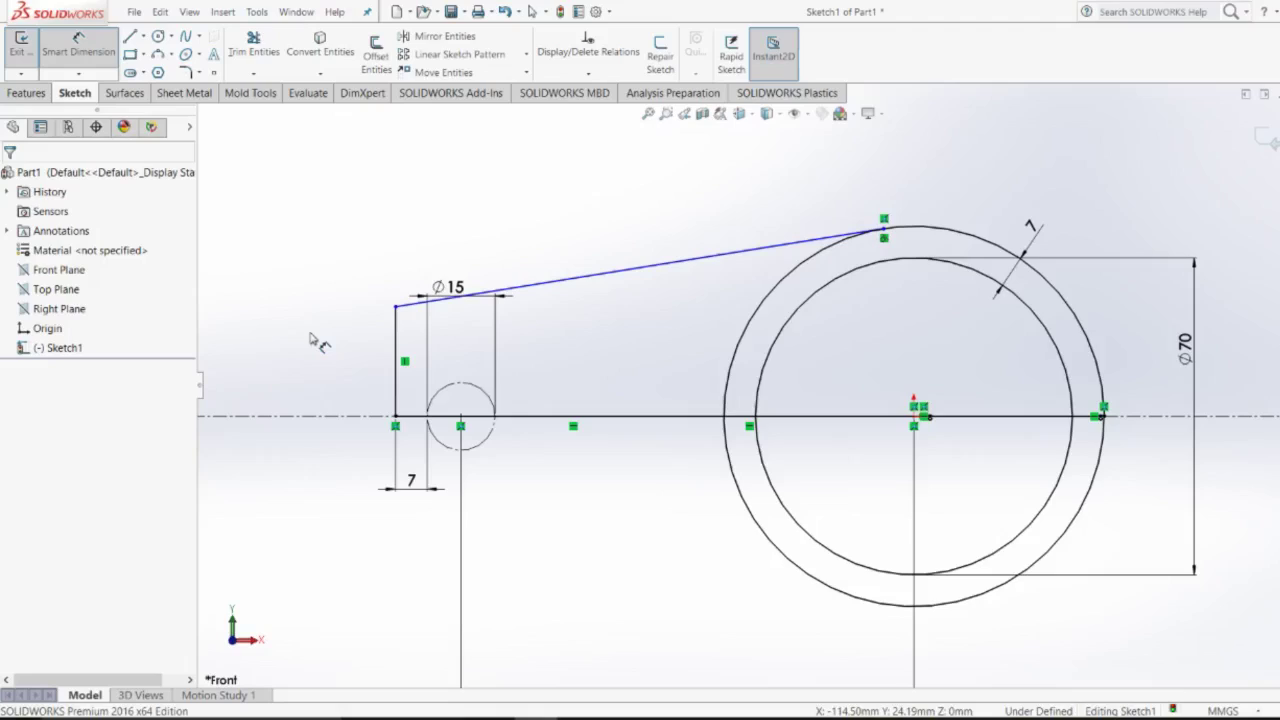
{"action": "left_click_drag", "start_coordinate": [466, 303], "coordinate": [462, 356]}
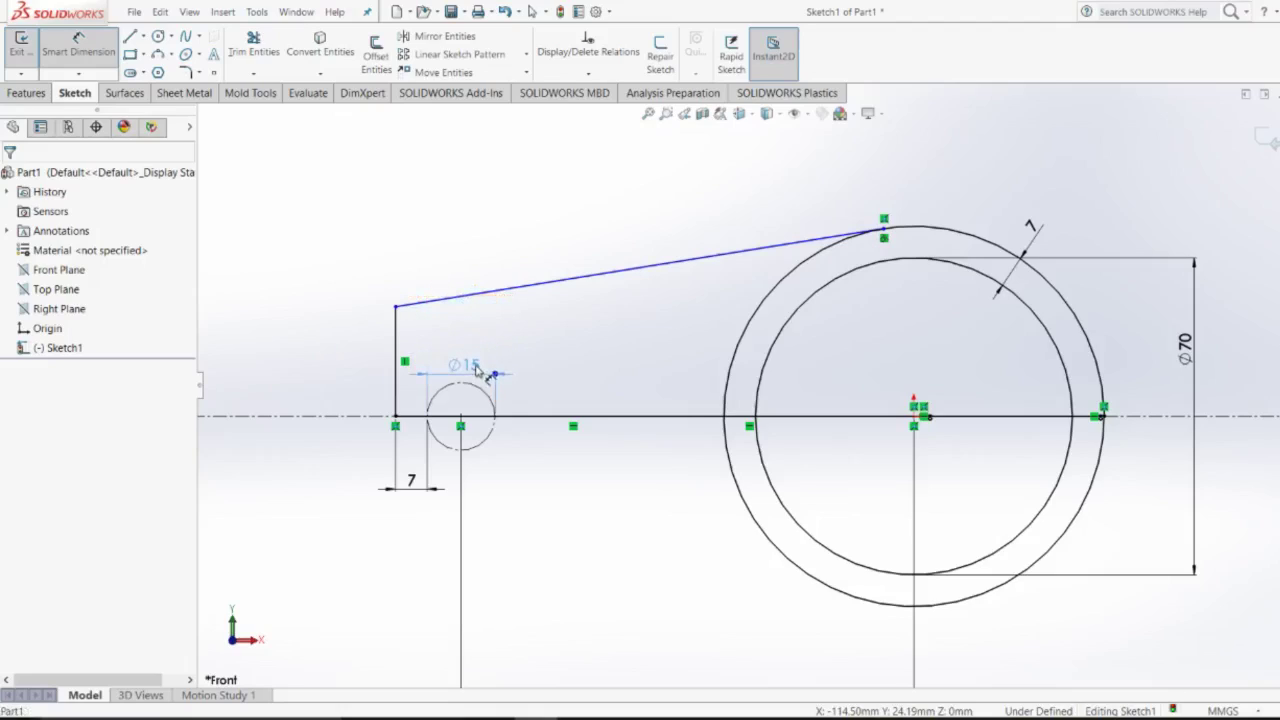
{"action": "mouse_move", "coordinate": [396, 306]}
{"action": "left_mouse_down"}
{"action": "mouse_move", "coordinate": [398, 334]}
{"action": "mouse_move", "coordinate": [402, 314]}
{"action": "left_mouse_up"}
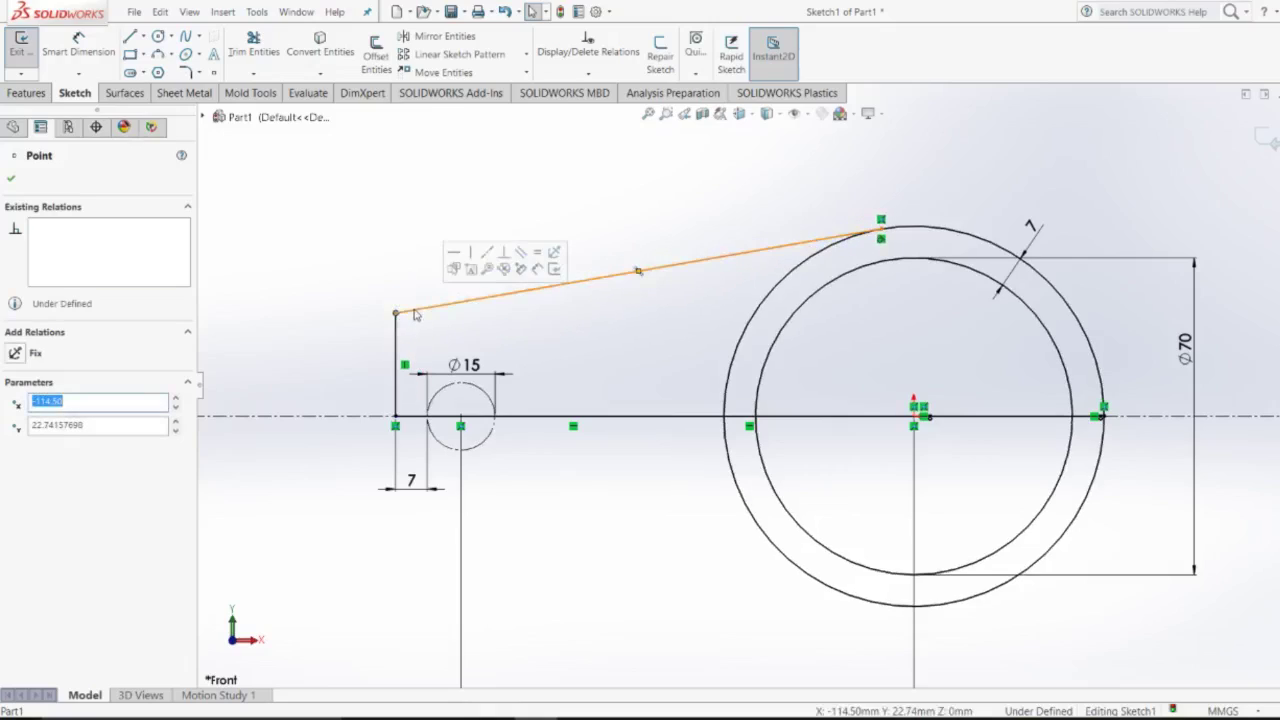
{"action": "left_click", "coordinate": [328, 376]}
Add a 15° angle dimension between the slanted top line and the horizontal centreline.
{"action": "right_click_drag", "start_coordinate": [328, 376], "coordinate": [338, 248]}
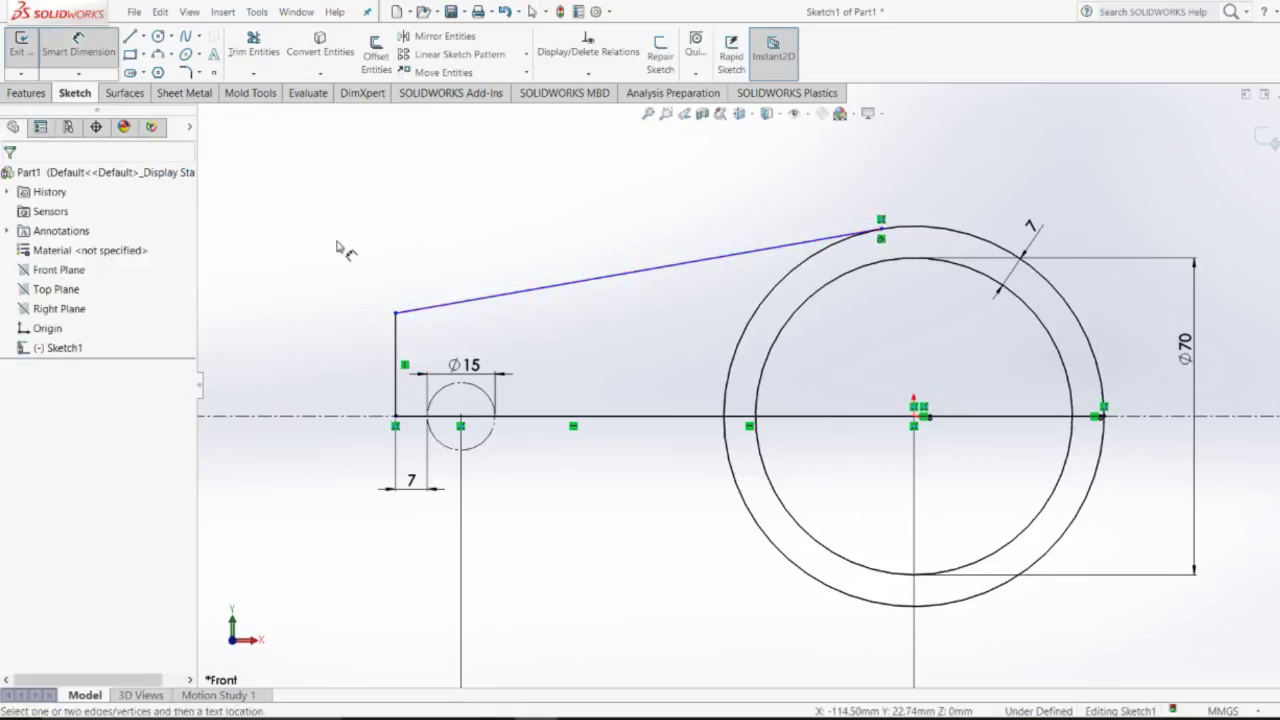
{"action": "left_click", "coordinate": [612, 278]}
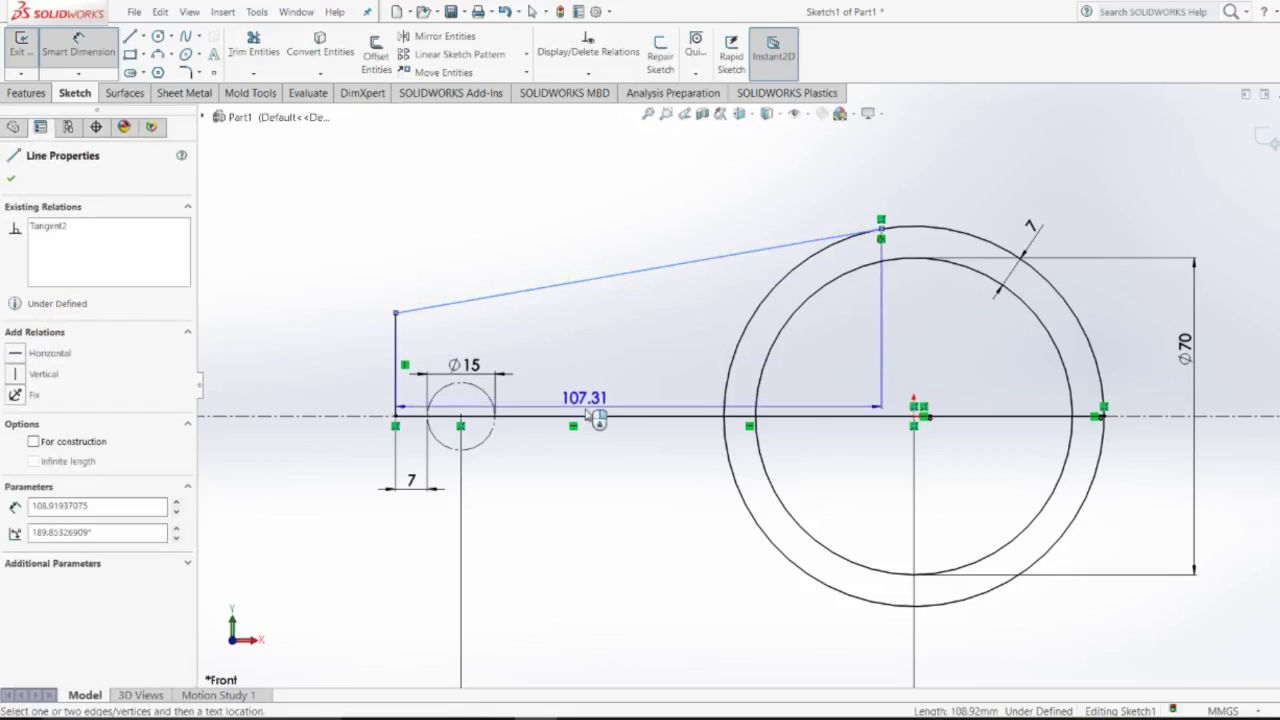
{"action": "left_click", "coordinate": [586, 416]}
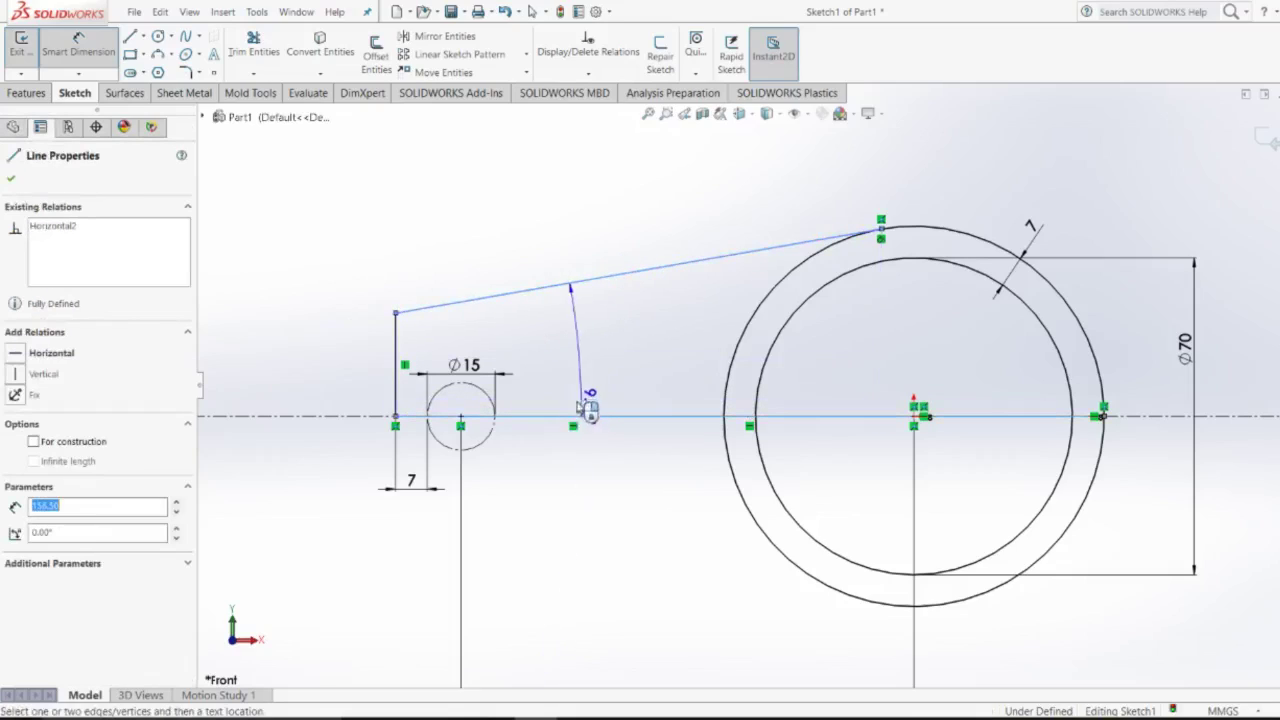
{"action": "left_click", "coordinate": [570, 347]}
{"action": "type", "text": "1"}
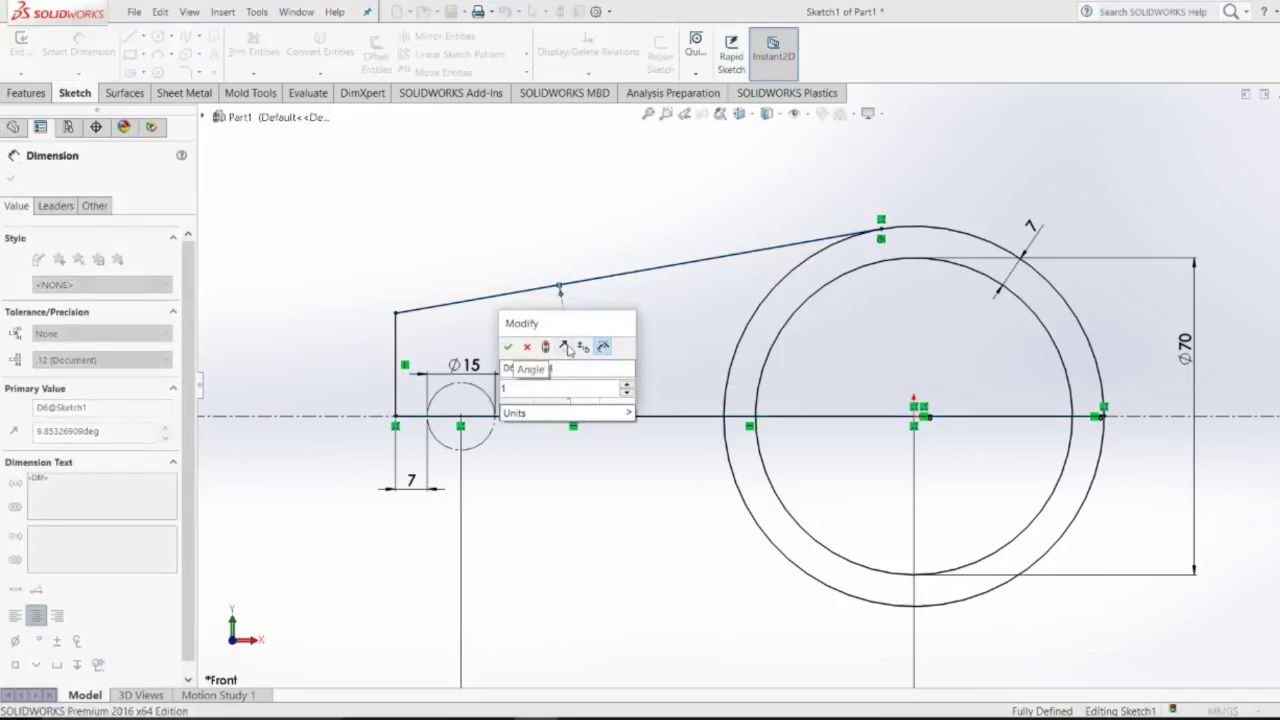
{"action": "type", "text": "5"}
{"action": "key", "text": "Return"}
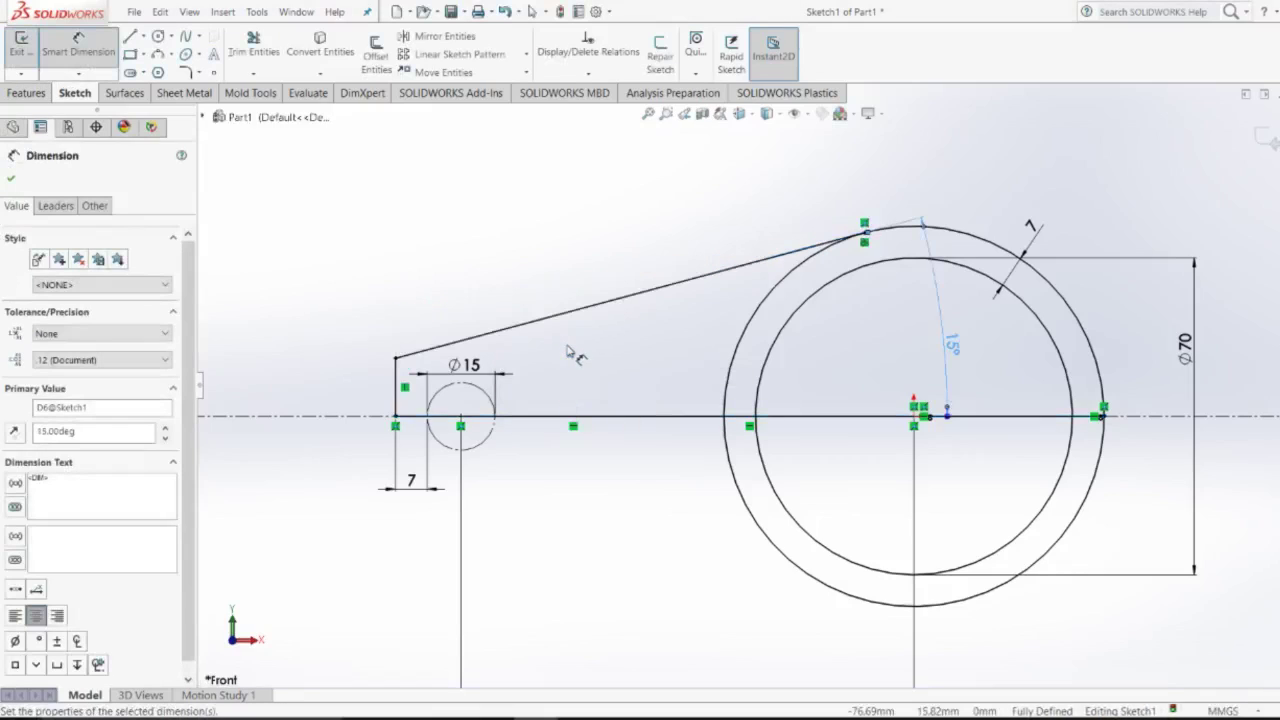
{"action": "key", "text": "Escape"}
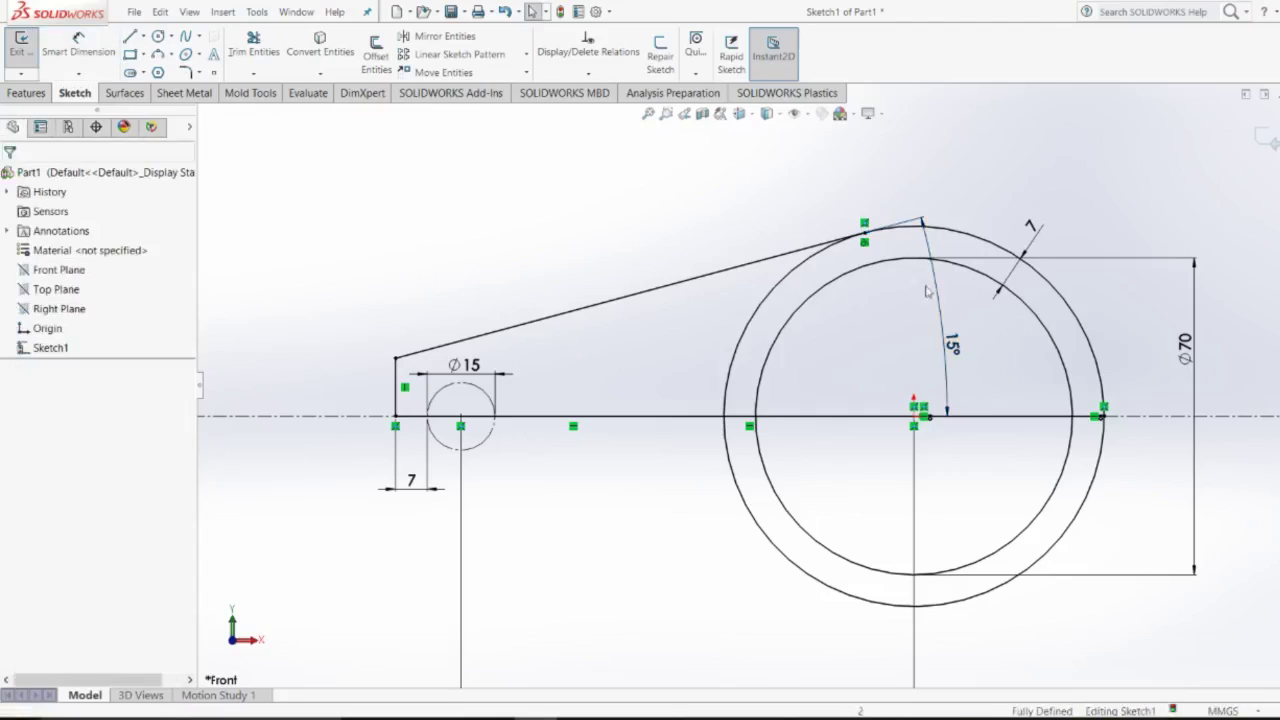
Move the 15° label beside the ring and check the 100 mm spacing on the reference drawing.
{"action": "left_click_drag", "start_coordinate": [950, 345], "coordinate": [635, 380]}
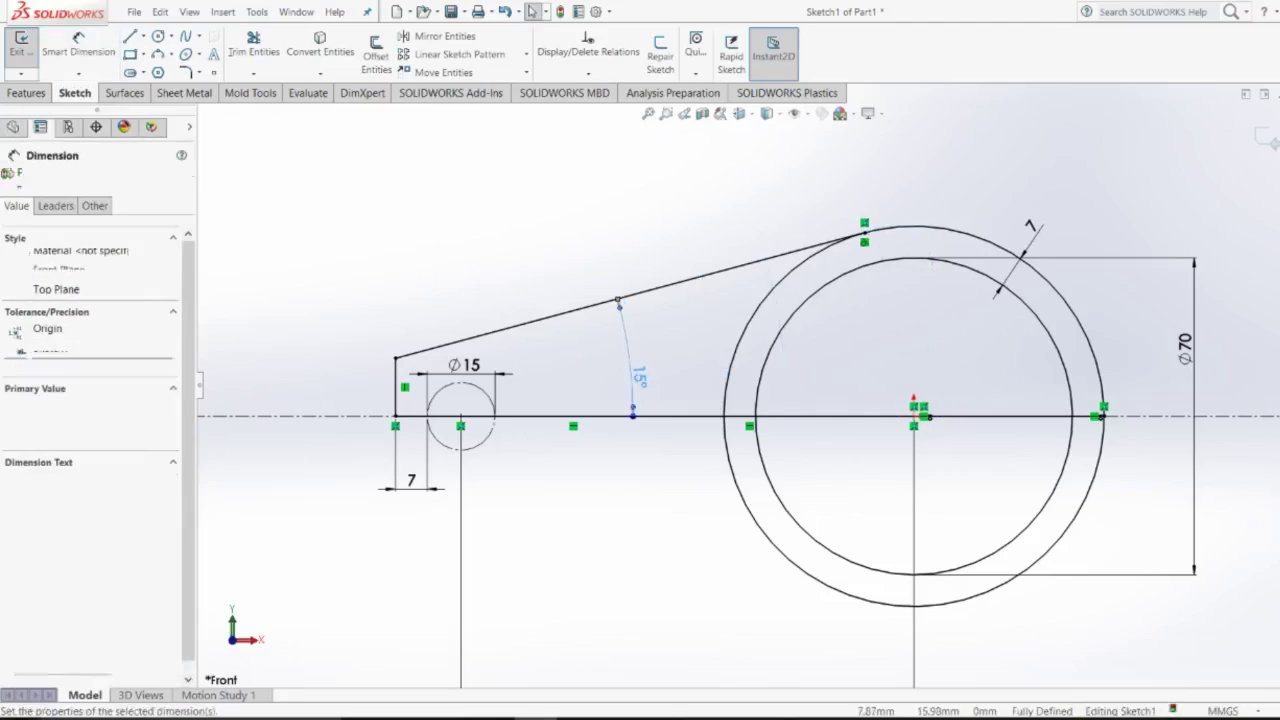
{"action": "key", "text": "Escape"}
{"action": "key", "text": "alt+Tab"}
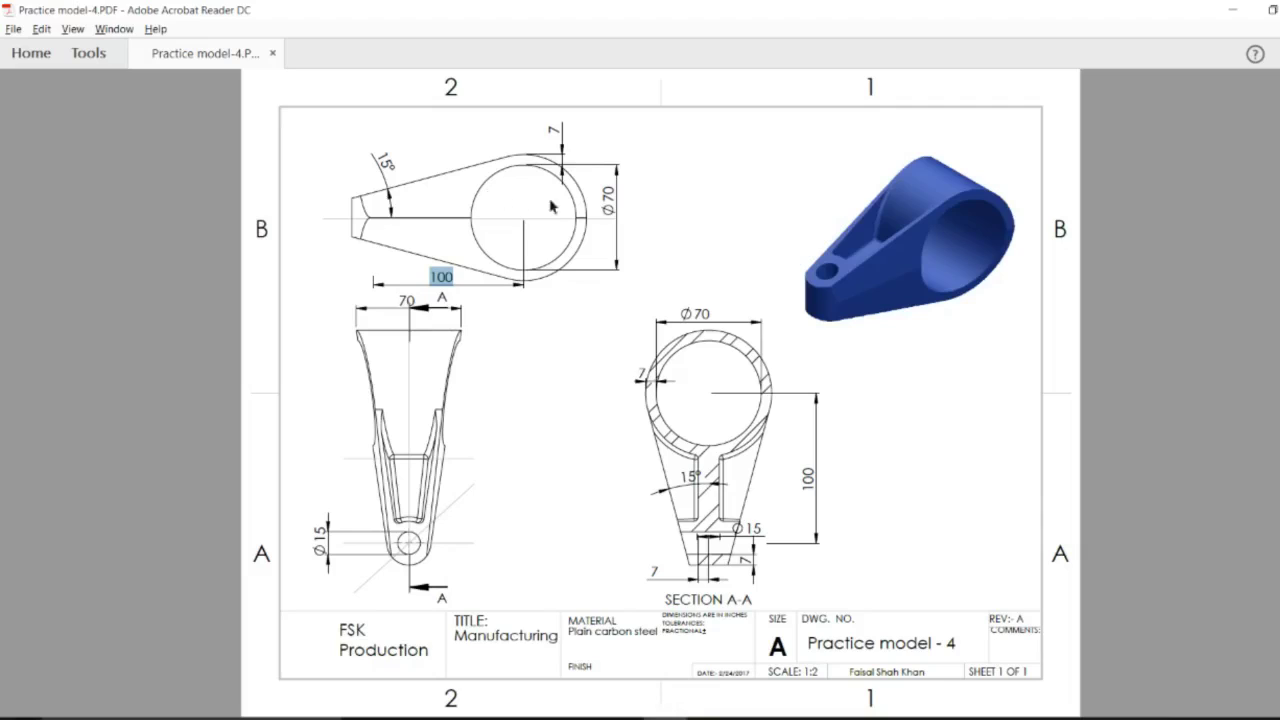
{"action": "key", "text": "alt+Tab"}
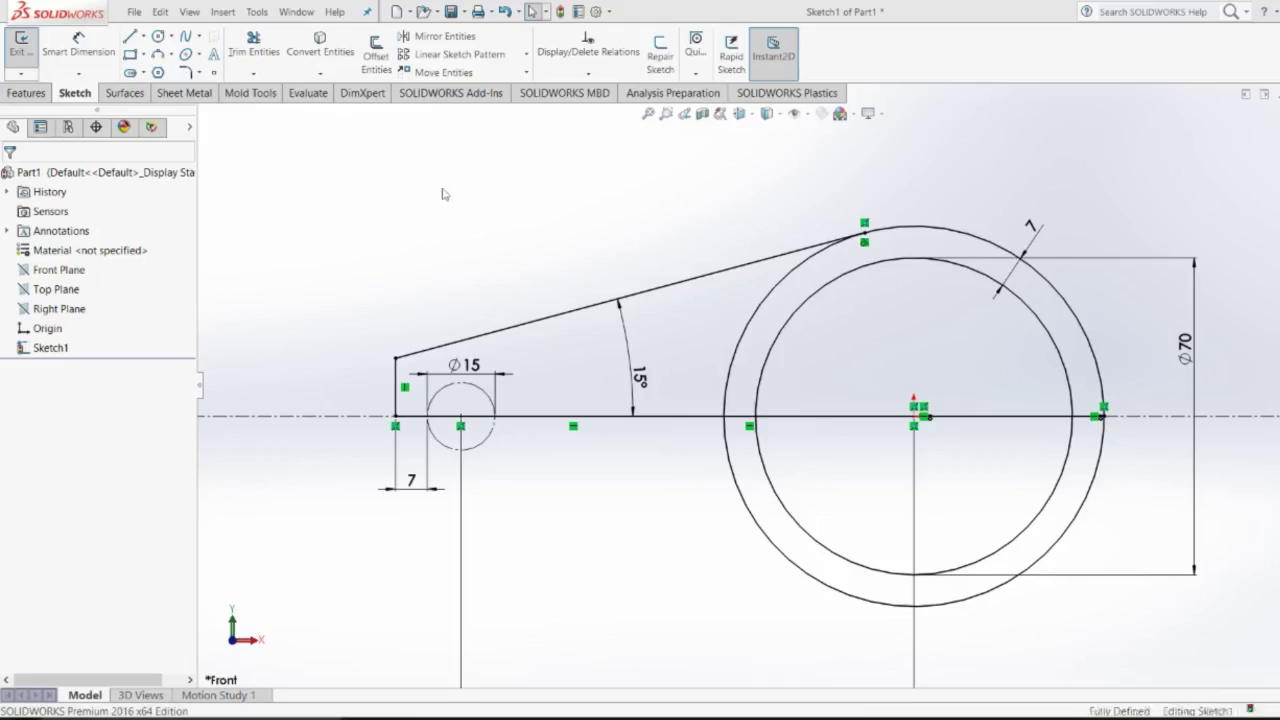
Power-trim the lower halves of both ring circles with Trim Entities, leaving the half-ring arch.
{"action": "scroll", "coordinate": [802, 356], "scroll_direction": "down", "scroll_amount": 2}
{"action": "scroll", "coordinate": [802, 356], "scroll_direction": "up", "scroll_amount": 2}
{"action": "scroll", "coordinate": [790, 370], "scroll_direction": "up", "scroll_amount": 2}
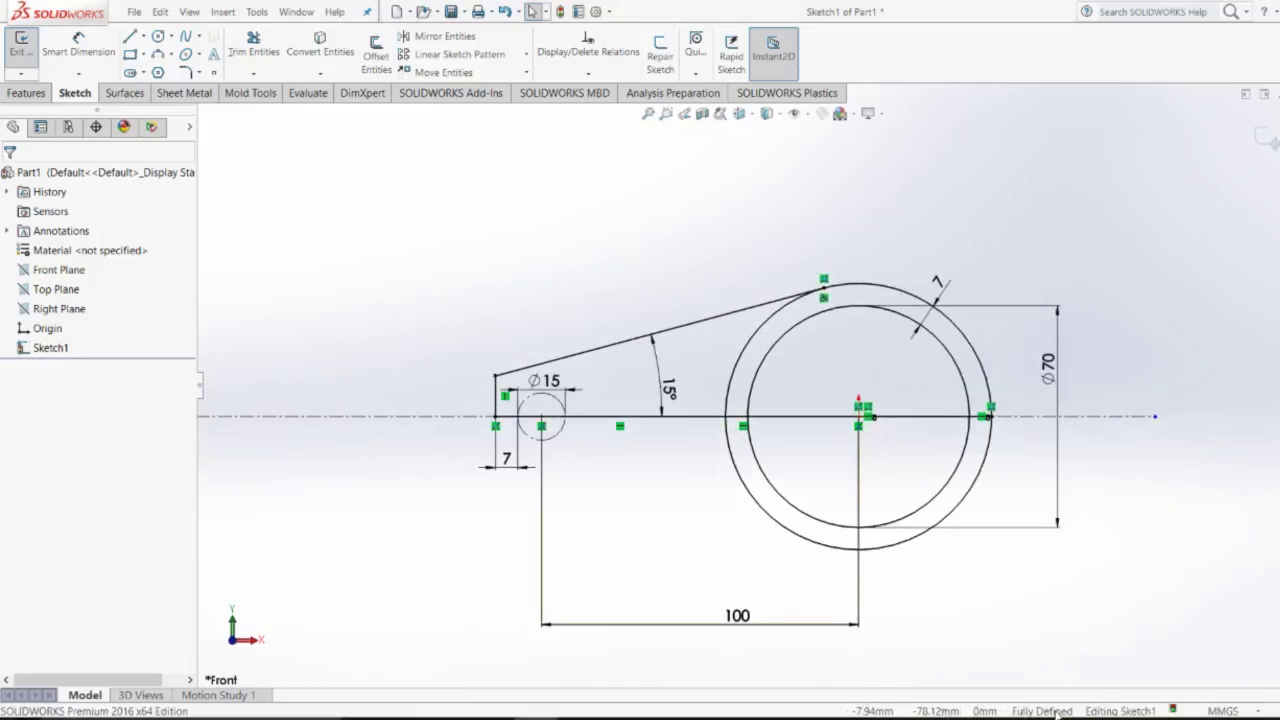
{"action": "scroll", "coordinate": [900, 460], "scroll_direction": "down", "scroll_amount": 1}
{"action": "scroll", "coordinate": [900, 460], "scroll_direction": "down", "scroll_amount": 1}
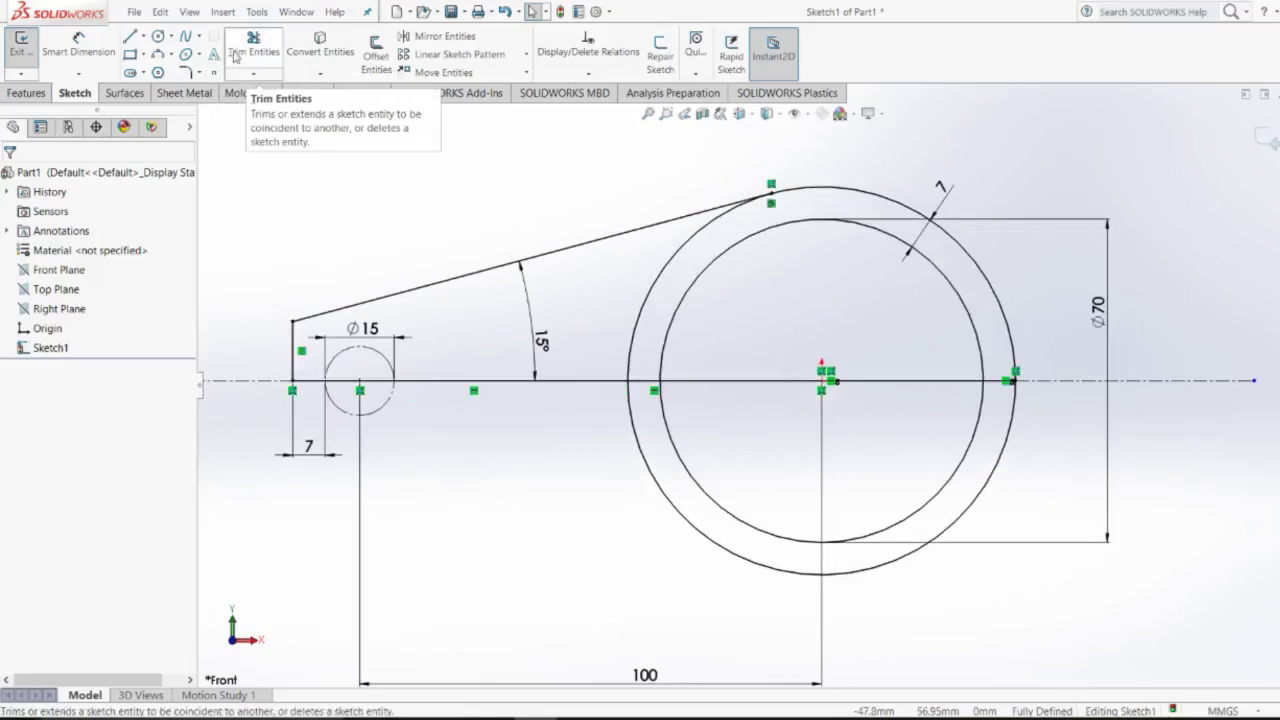
{"action": "left_click", "coordinate": [236, 56]}
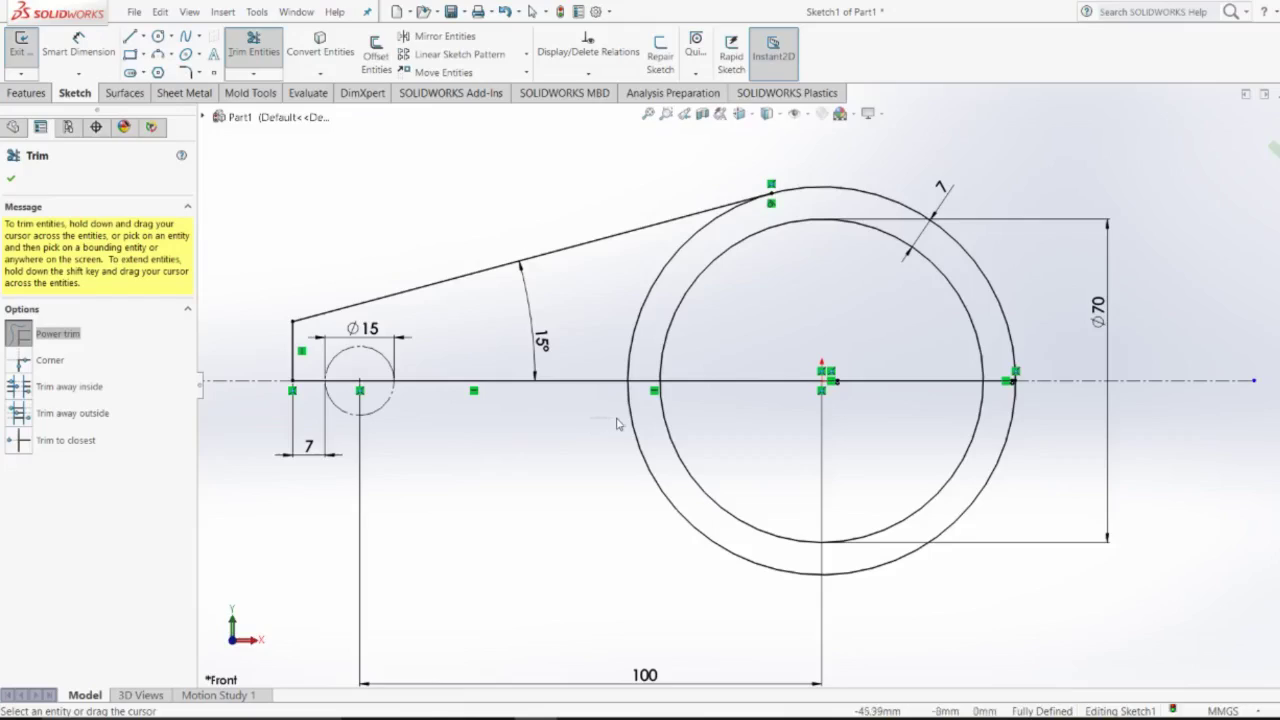
{"action": "left_click_drag", "start_coordinate": [616, 419], "coordinate": [667, 423]}
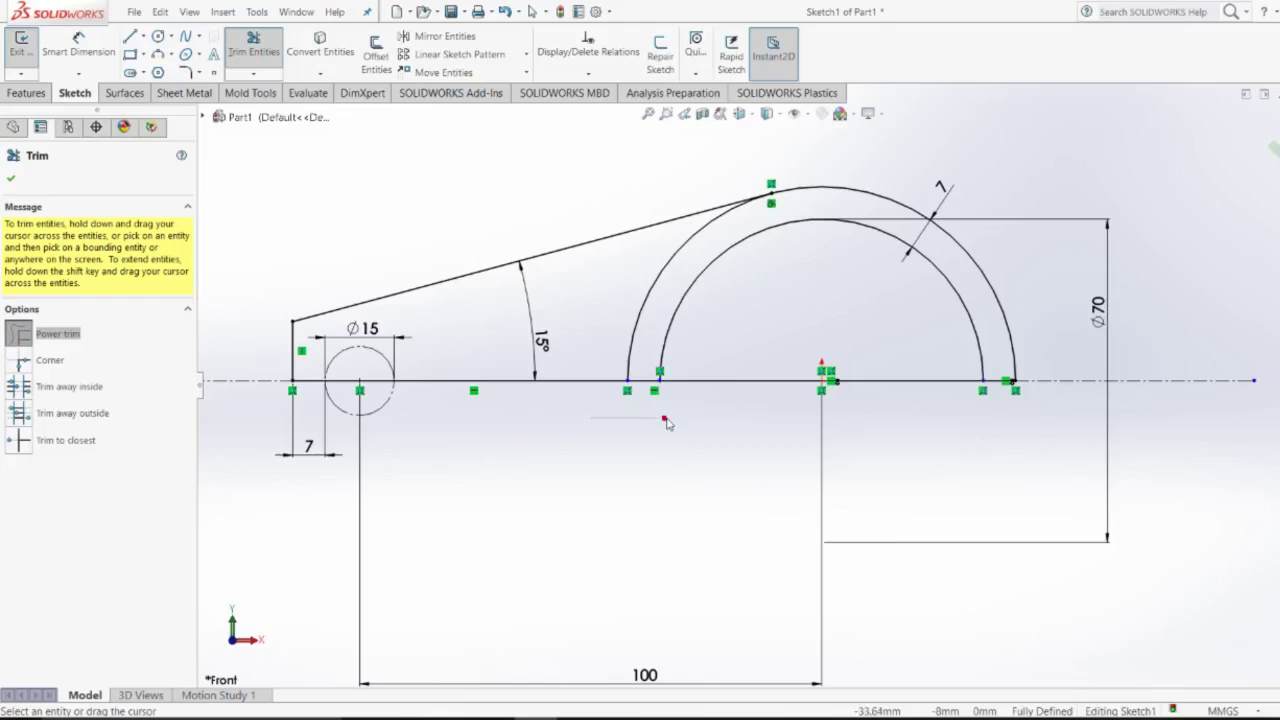
{"action": "scroll", "coordinate": [674, 400], "scroll_direction": "down", "scroll_amount": 1}
{"action": "scroll", "coordinate": [680, 400], "scroll_direction": "up", "scroll_amount": 1}
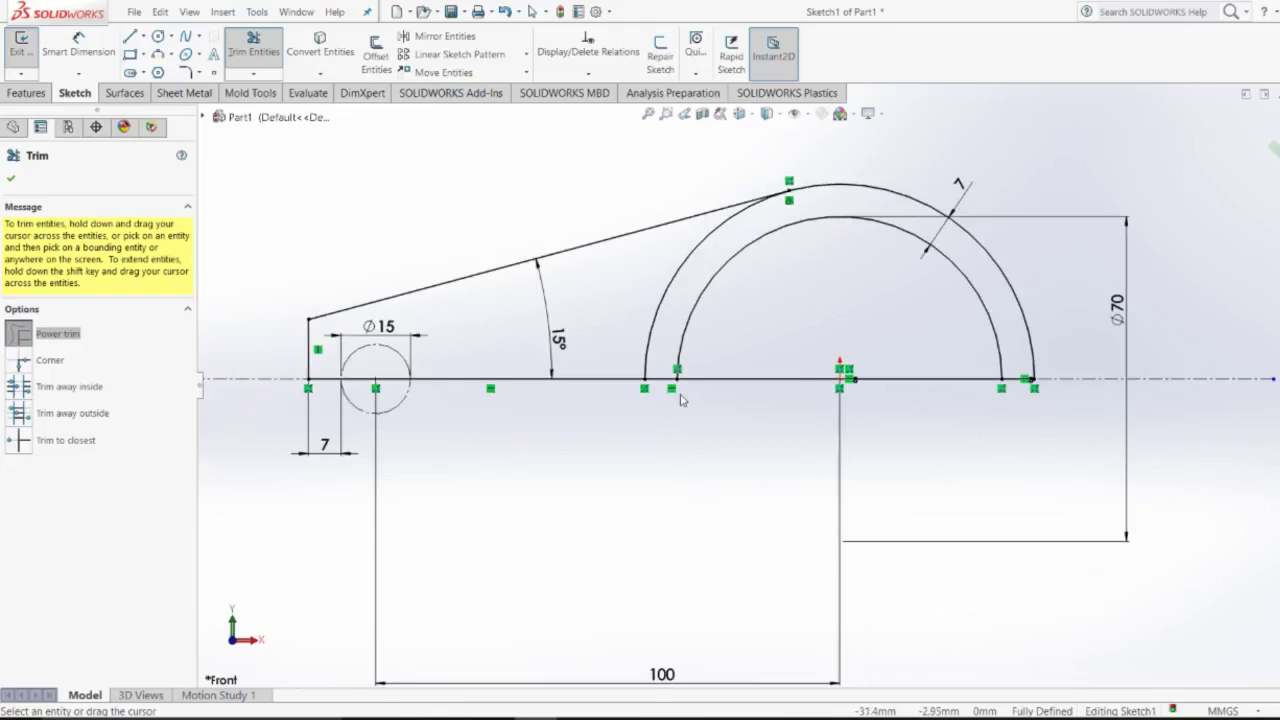
{"action": "scroll", "coordinate": [679, 400], "scroll_direction": "down", "scroll_amount": 1}
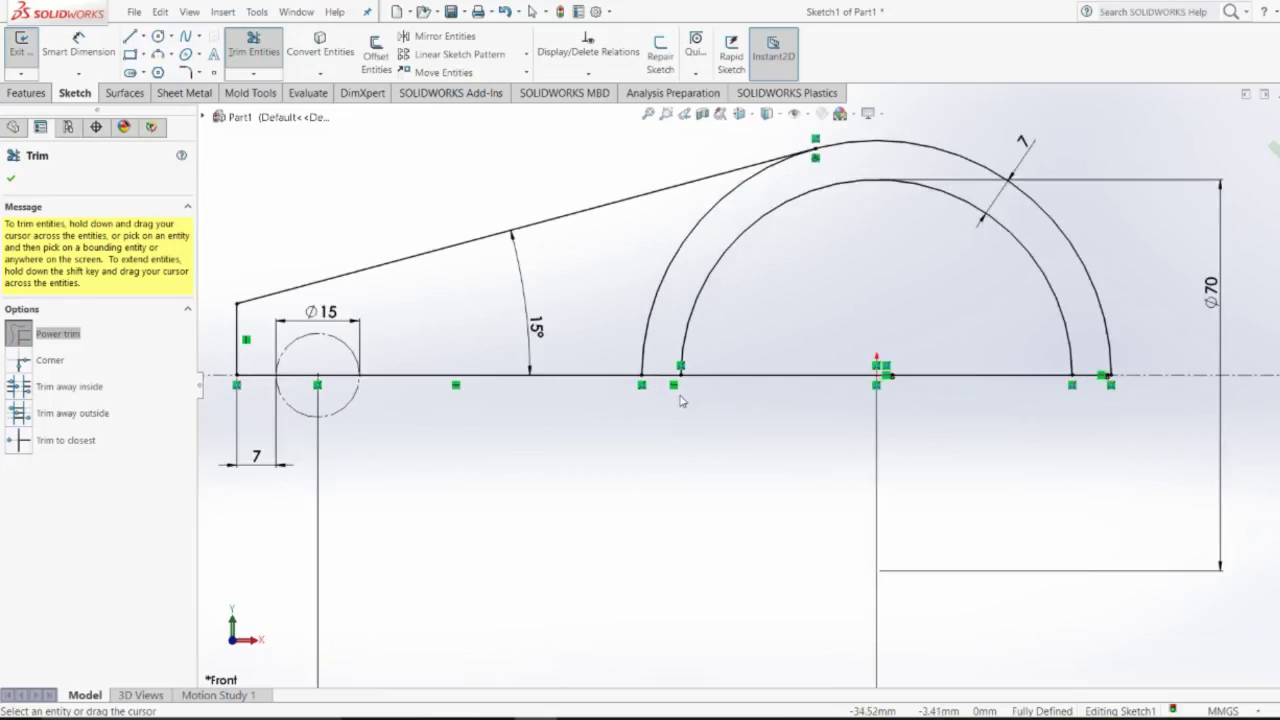
{"action": "scroll", "coordinate": [679, 400], "scroll_direction": "up", "scroll_amount": 1}
{"action": "scroll", "coordinate": [679, 400], "scroll_direction": "down", "scroll_amount": 1}
{"action": "scroll", "coordinate": [679, 401], "scroll_direction": "up", "scroll_amount": 1}
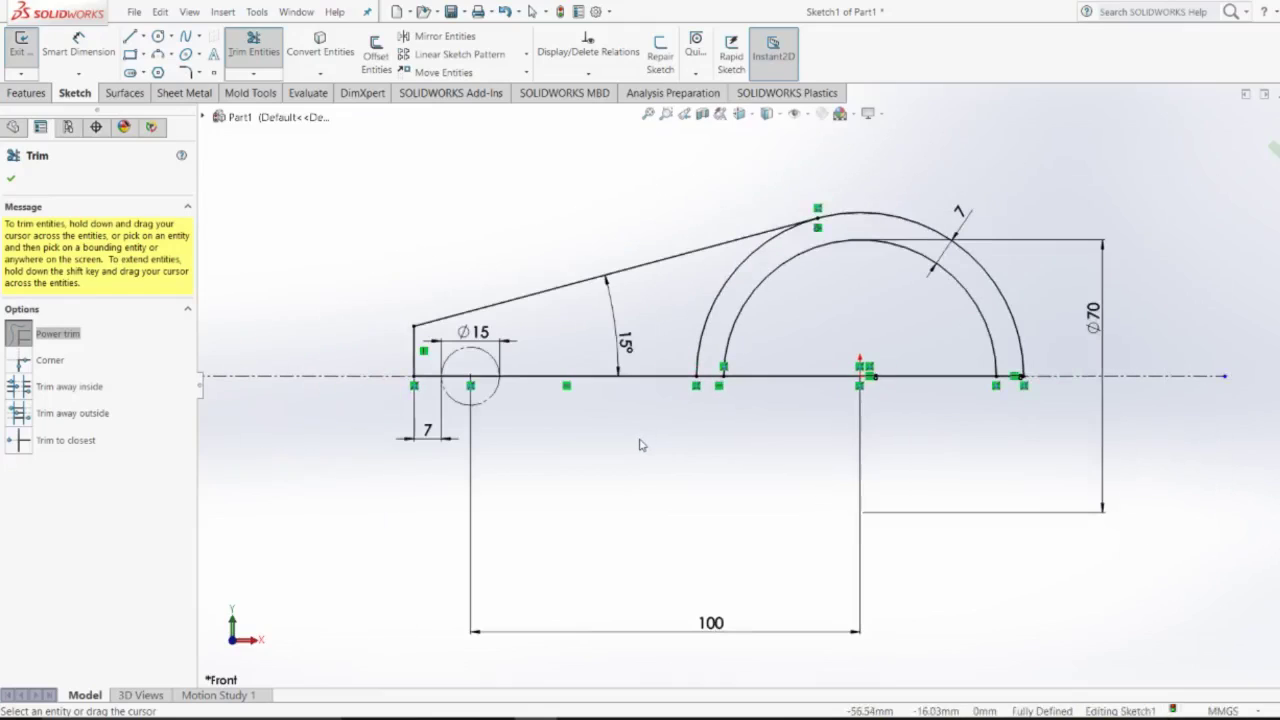
{"action": "left_click", "coordinate": [13, 180]}
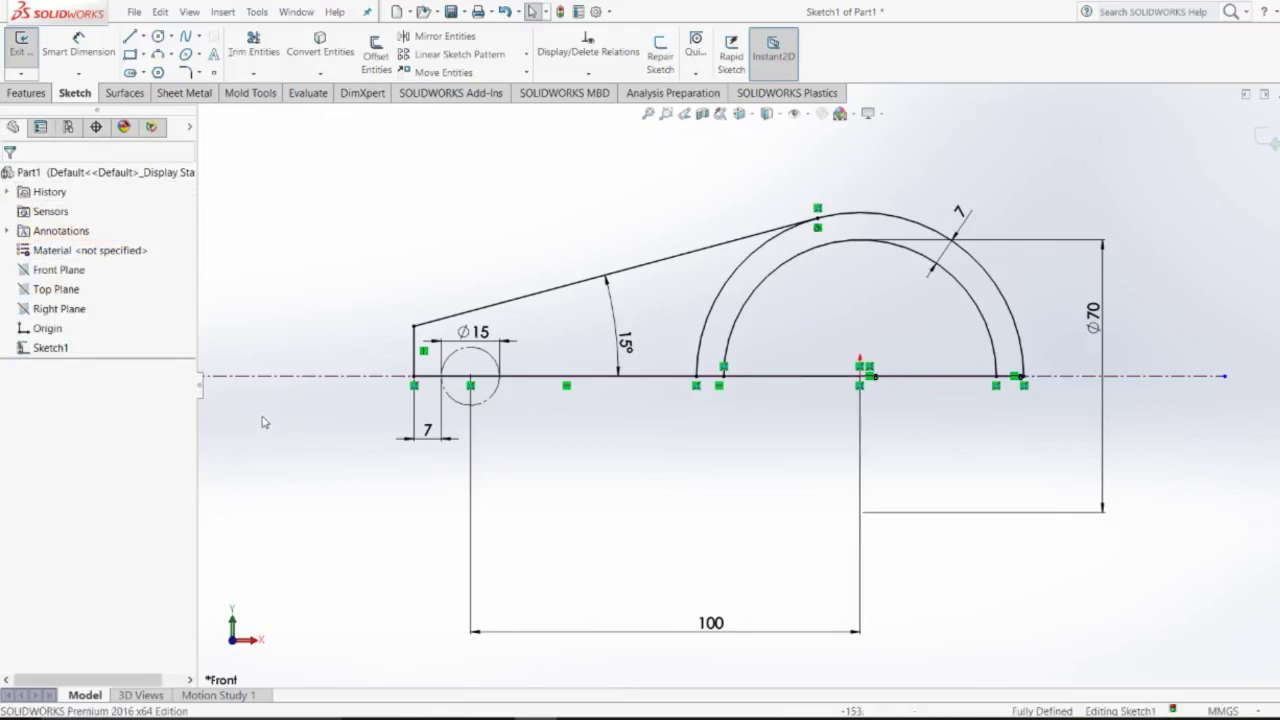
{"action": "left_click", "coordinate": [27, 92]}
Set up an Extruded Boss/Base on the tapered ear and arch regions as a solid, not thin, feature.
{"action": "left_click", "coordinate": [28, 55]}
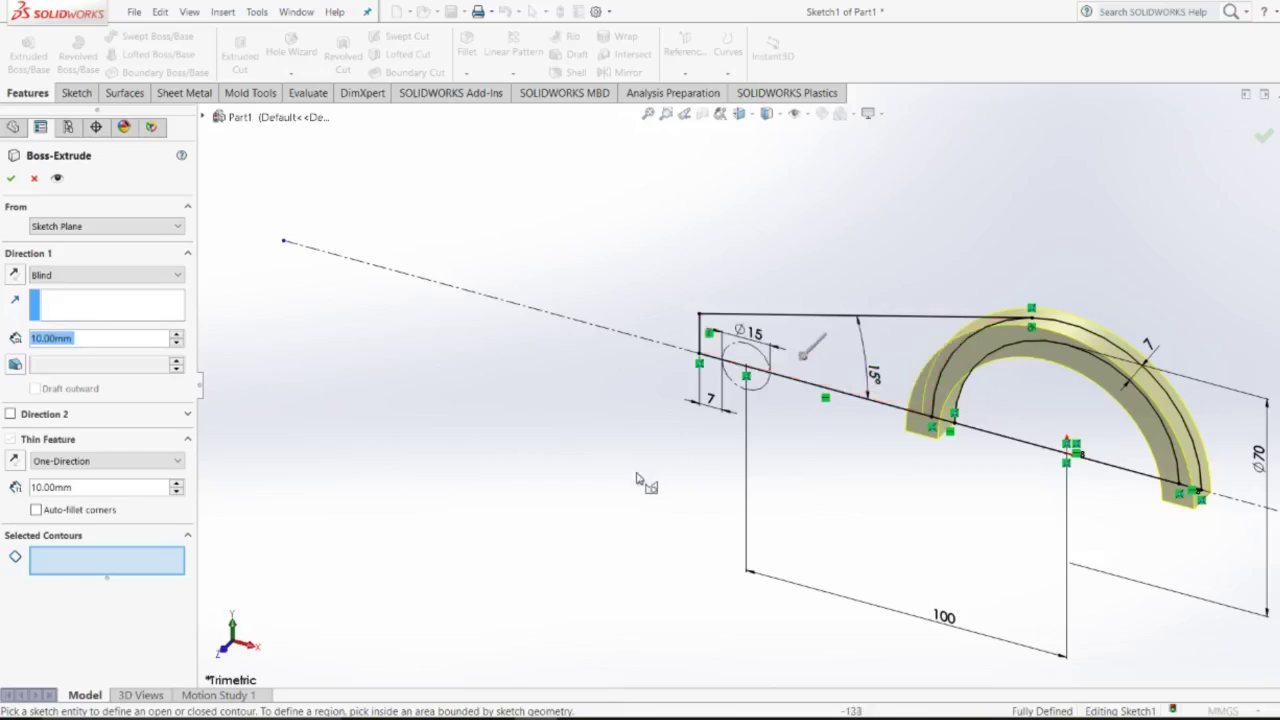
{"action": "mouse_move", "coordinate": [643, 452]}
{"action": "middle_mouse_down"}
{"action": "mouse_move", "coordinate": [470, 430]}
{"action": "mouse_move", "coordinate": [248, 445]}
{"action": "mouse_move", "coordinate": [222, 390]}
{"action": "middle_mouse_up"}
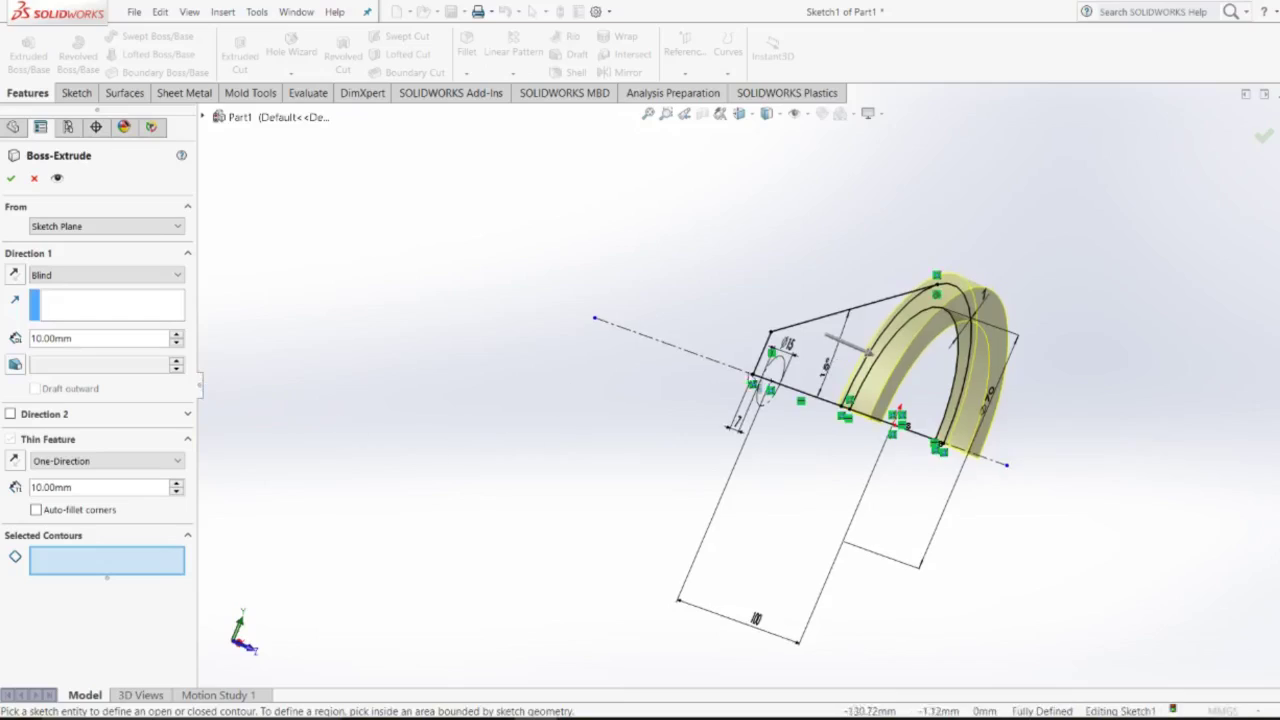
{"action": "left_click", "coordinate": [811, 356]}
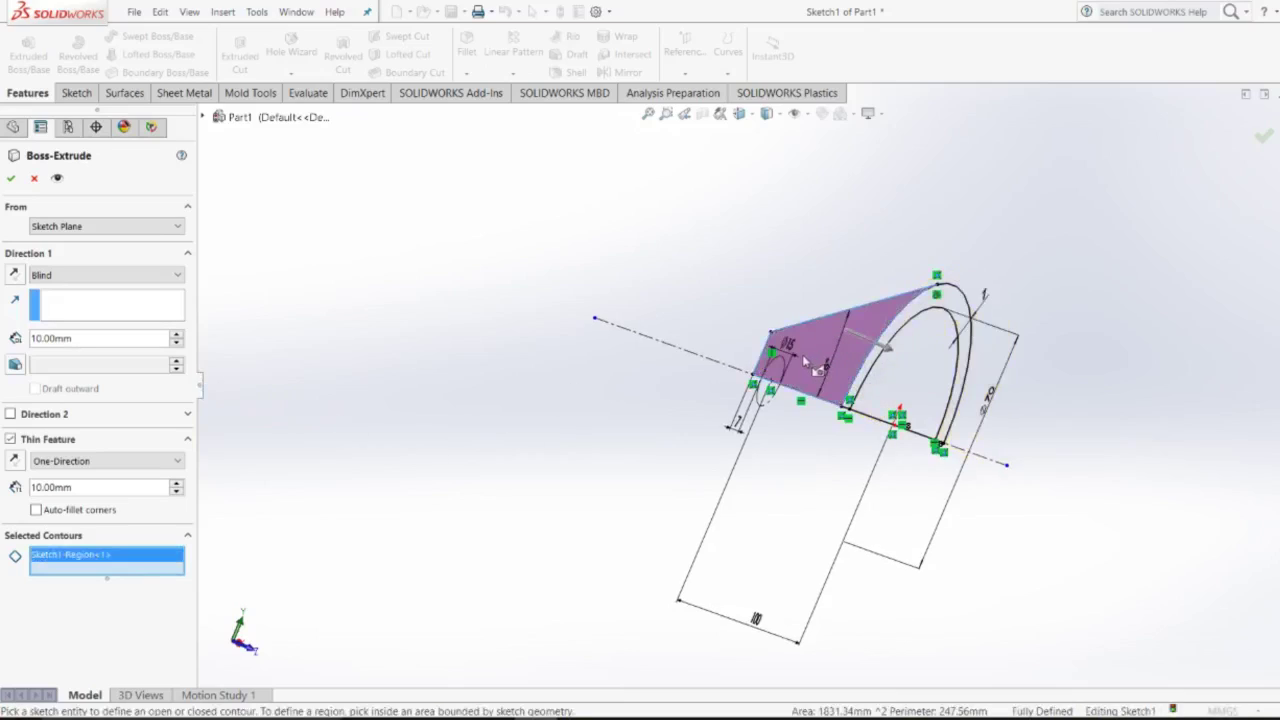
{"action": "left_click", "coordinate": [872, 357]}
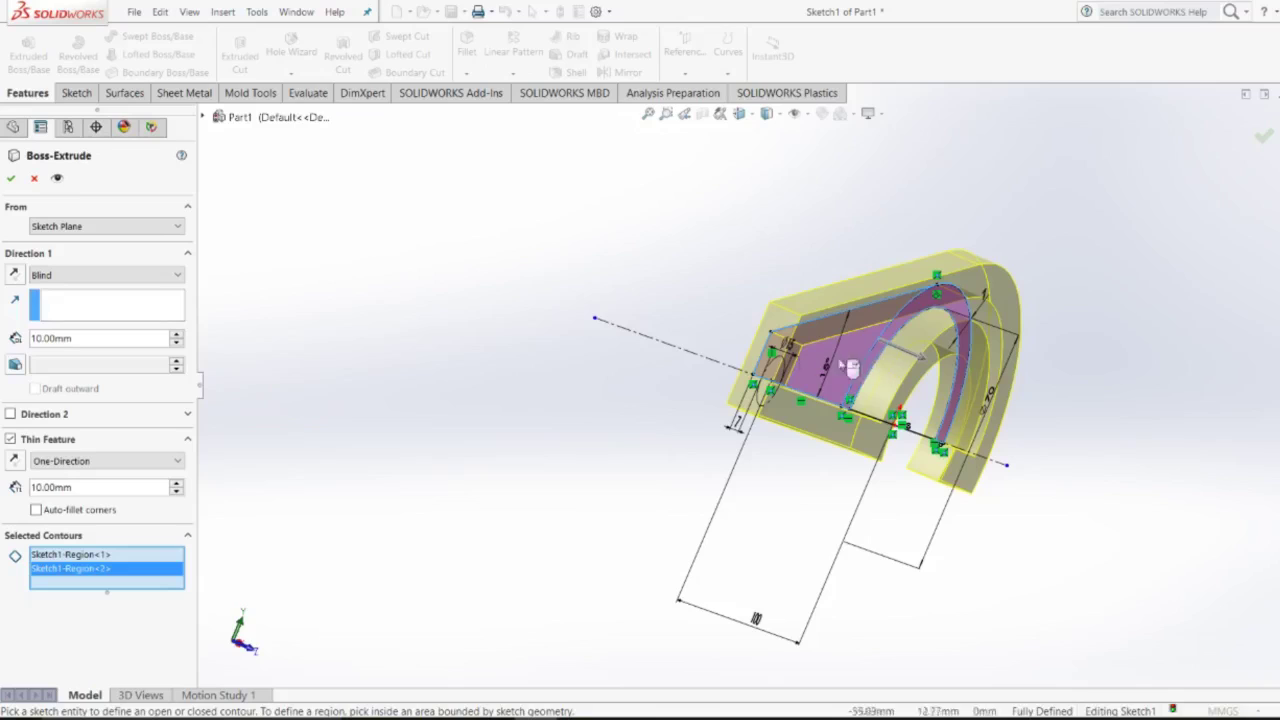
{"action": "mouse_move", "coordinate": [540, 371]}
{"action": "middle_mouse_down"}
{"action": "mouse_move", "coordinate": [409, 223]}
{"action": "mouse_move", "coordinate": [423, 246]}
{"action": "middle_mouse_up"}
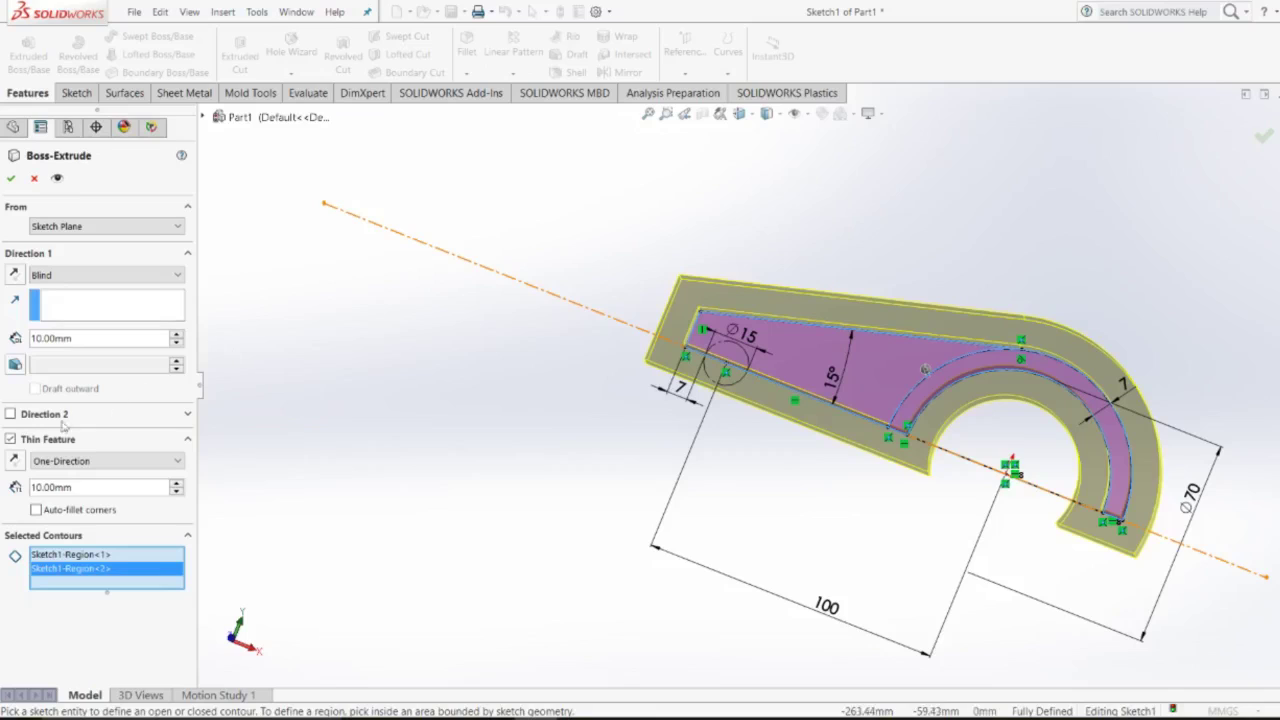
{"action": "left_click", "coordinate": [10, 440]}
{"action": "mouse_move", "coordinate": [334, 371]}
{"action": "middle_mouse_down"}
{"action": "mouse_move", "coordinate": [549, 432]}
{"action": "mouse_move", "coordinate": [563, 449]}
{"action": "mouse_move", "coordinate": [480, 354]}
{"action": "middle_mouse_up"}
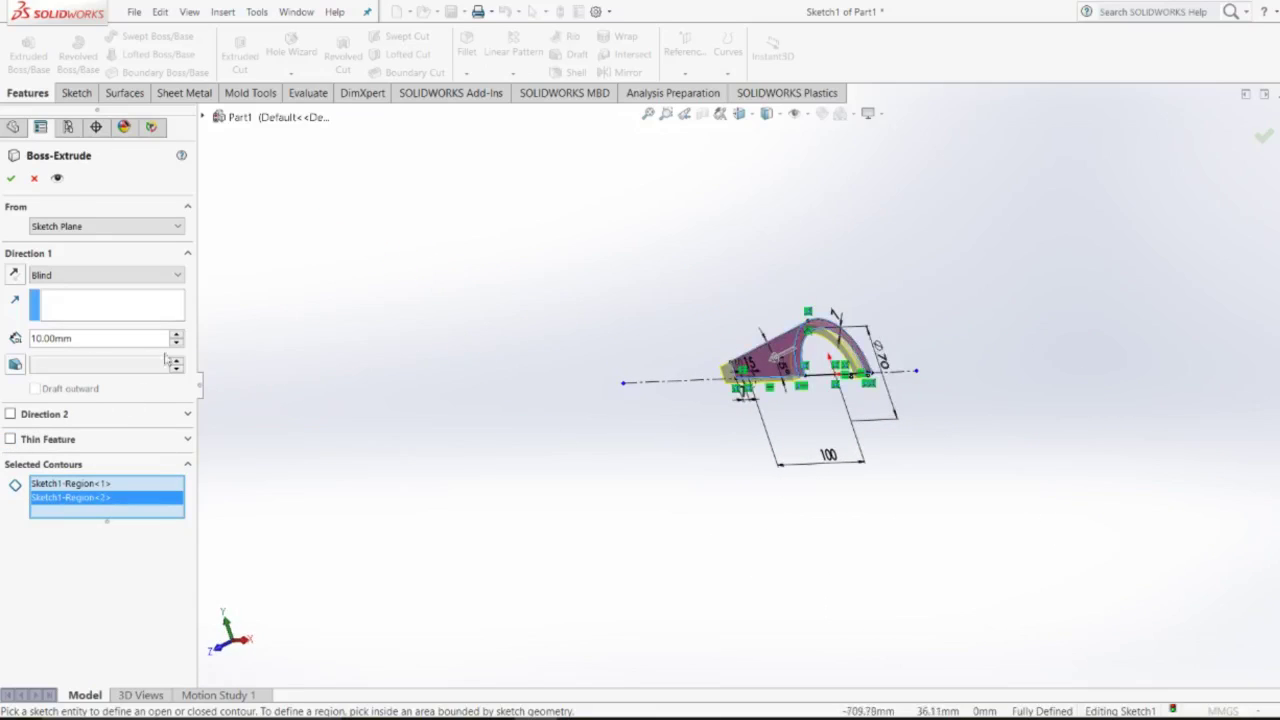
{"action": "key", "text": "alt+Tab"}
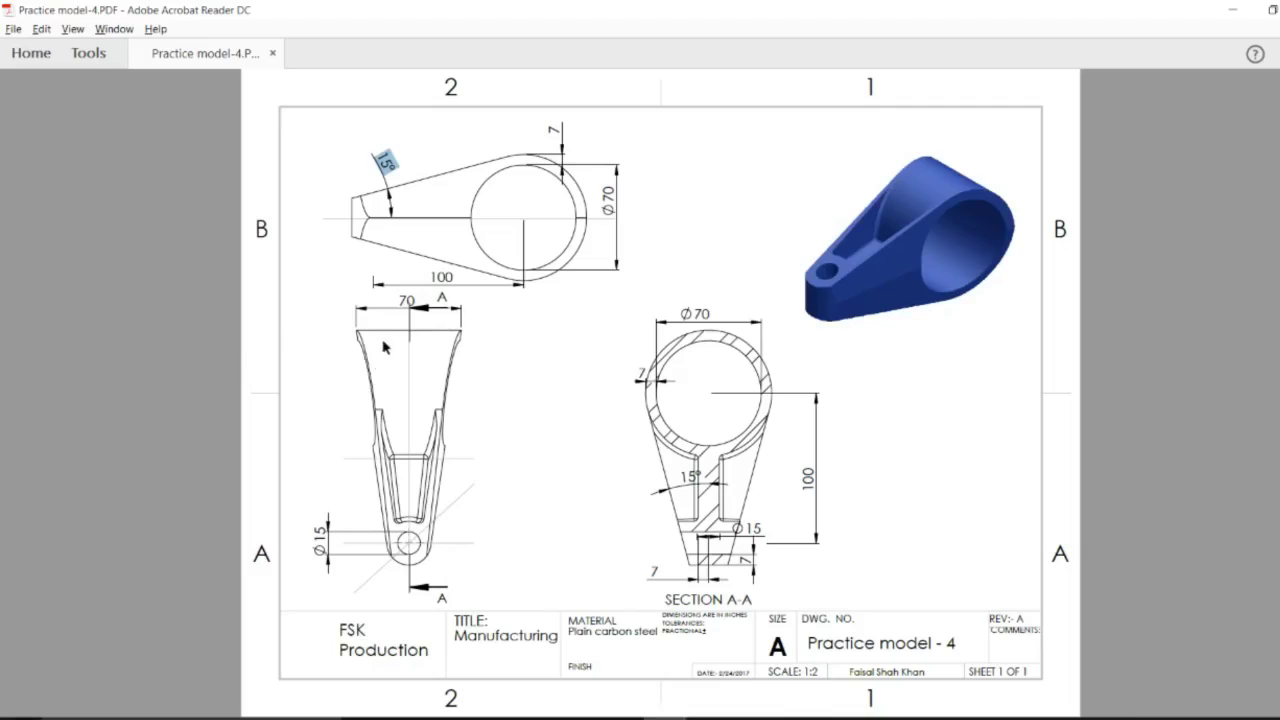
Extrude both regions 70 mm with a Mid Plane end condition to create Boss-Extrude1.
{"action": "left_click_drag", "start_coordinate": [392, 300], "coordinate": [414, 300]}
{"action": "key", "text": "alt+Tab"}
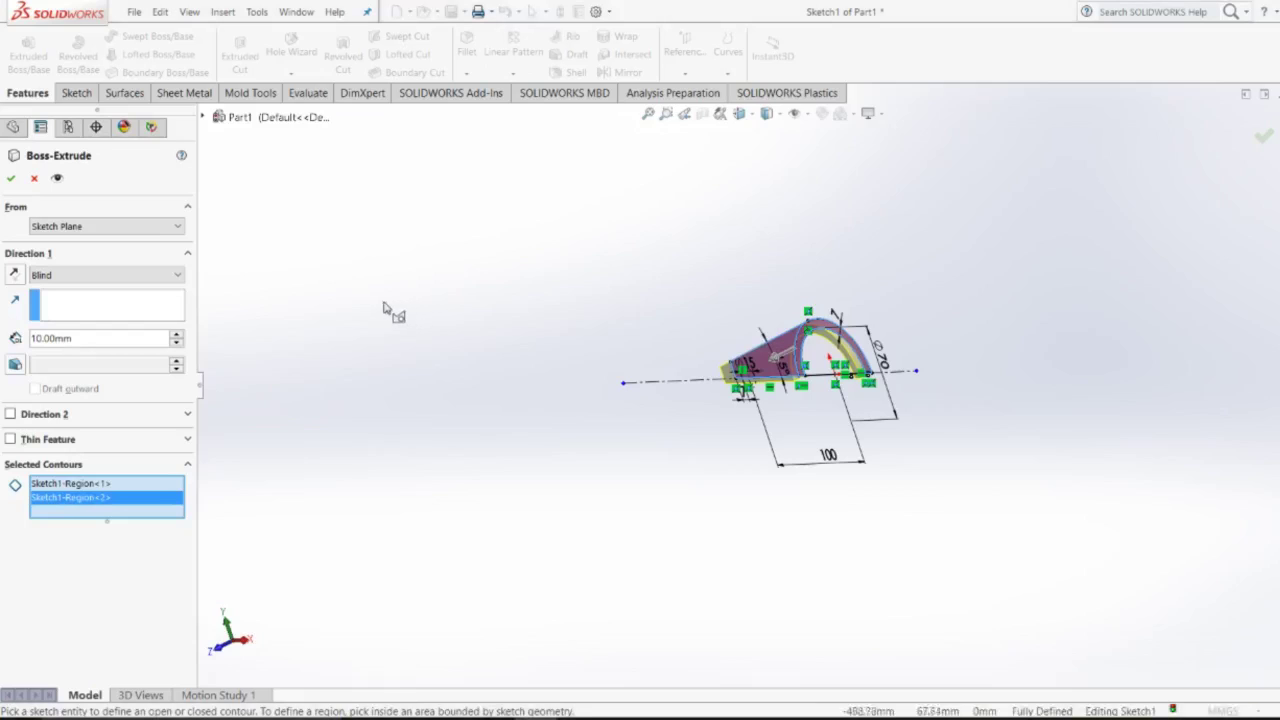
{"action": "left_click_drag", "start_coordinate": [81, 337], "coordinate": [5, 337]}
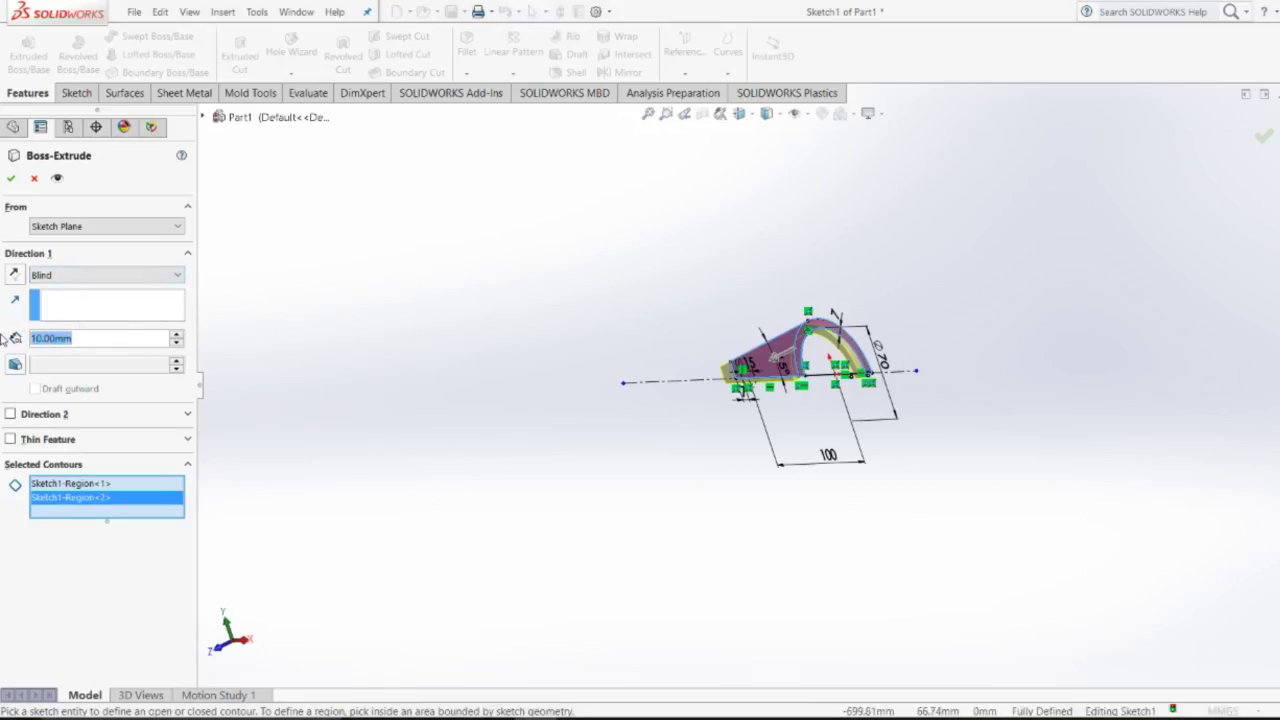
{"action": "type", "text": "70"}
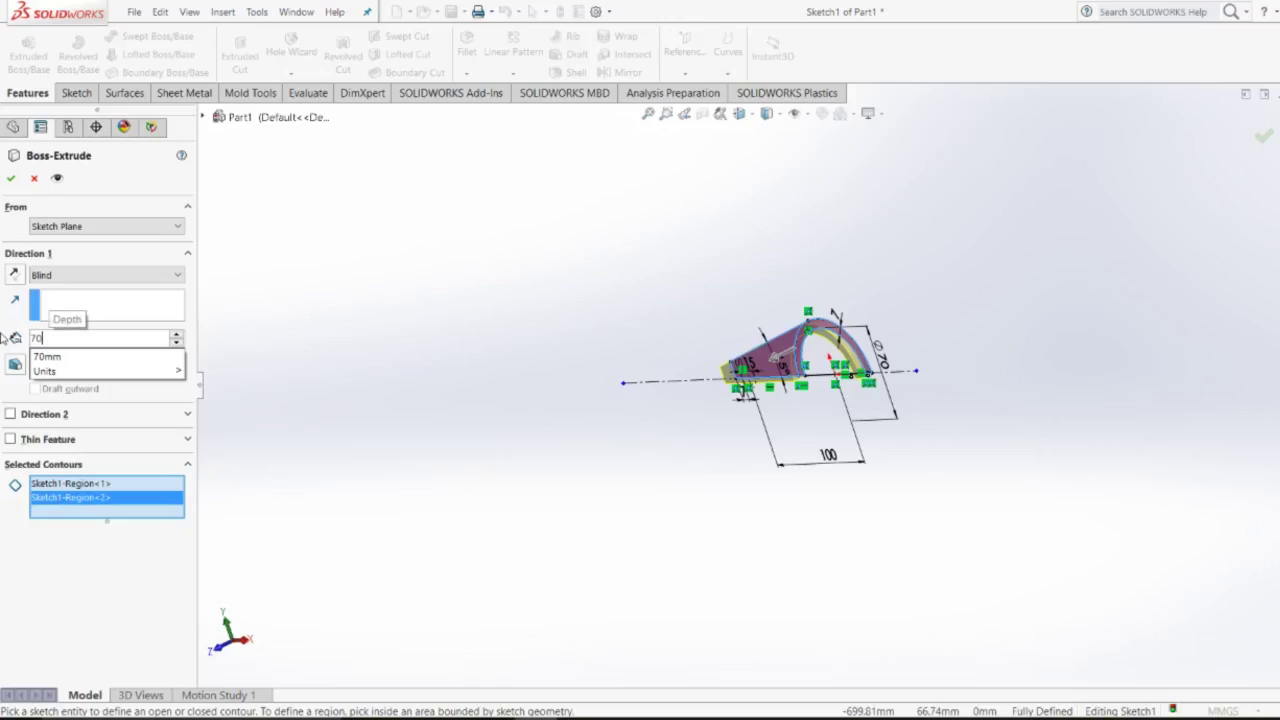
{"action": "key", "text": "Return"}
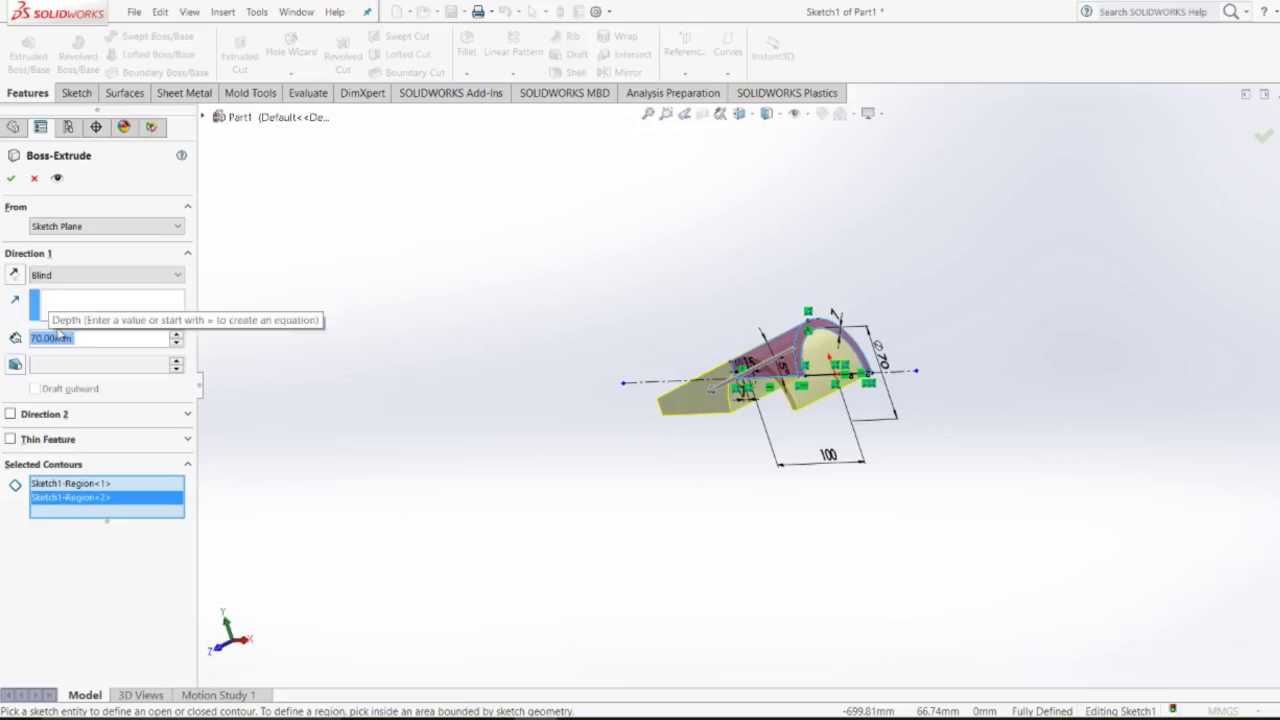
{"action": "left_click", "coordinate": [80, 279]}
{"action": "left_click", "coordinate": [89, 349]}
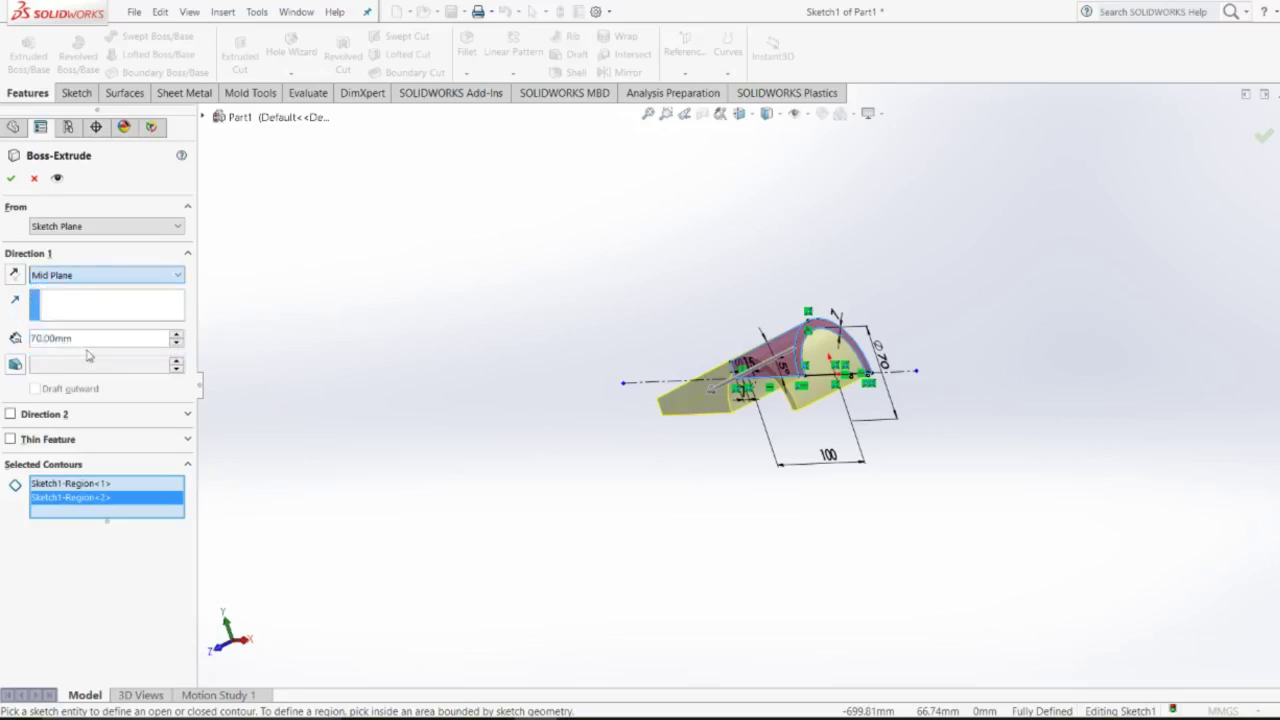
{"action": "left_click", "coordinate": [12, 178]}
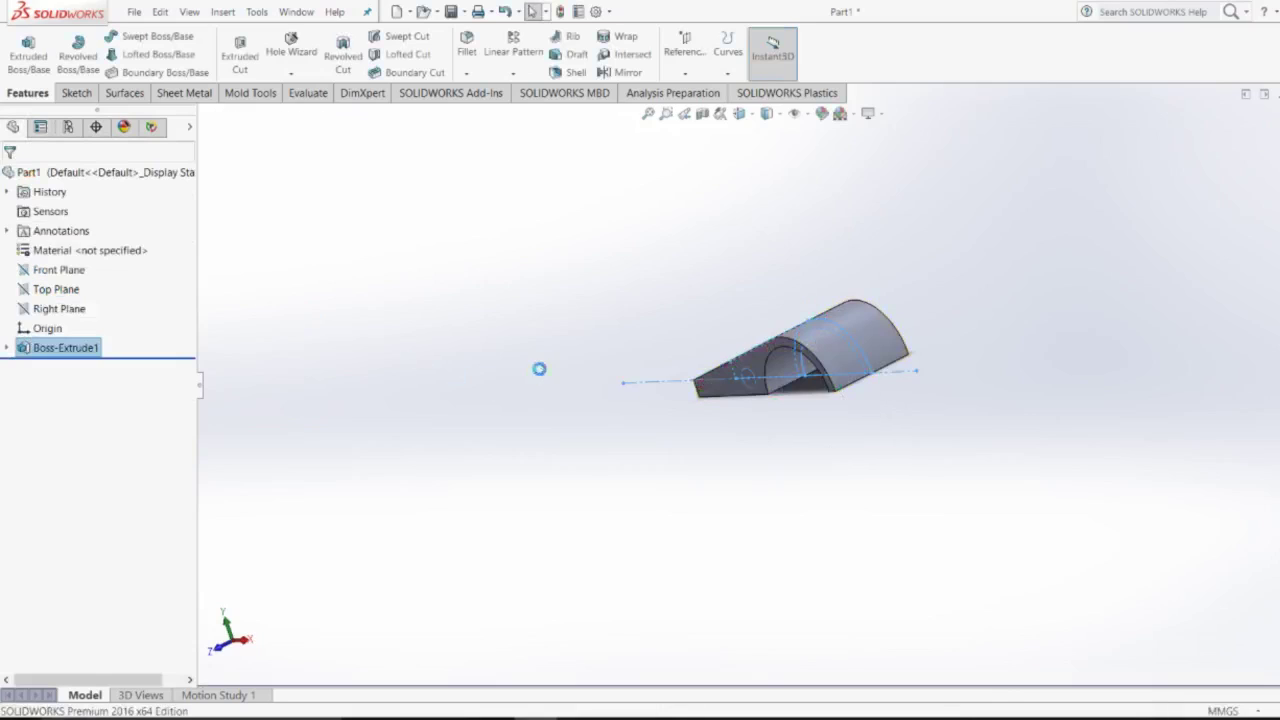
Zoom to fit the clamp body and view it normal to the Top Plane.
{"action": "mouse_move", "coordinate": [495, 384]}
{"action": "middle_mouse_down"}
{"action": "mouse_move", "coordinate": [634, 537]}
{"action": "mouse_move", "coordinate": [460, 494]}
{"action": "mouse_move", "coordinate": [574, 317]}
{"action": "mouse_move", "coordinate": [462, 260]}
{"action": "mouse_move", "coordinate": [414, 420]}
{"action": "mouse_move", "coordinate": [529, 406]}
{"action": "middle_mouse_up"}
{"action": "left_click", "coordinate": [647, 114]}
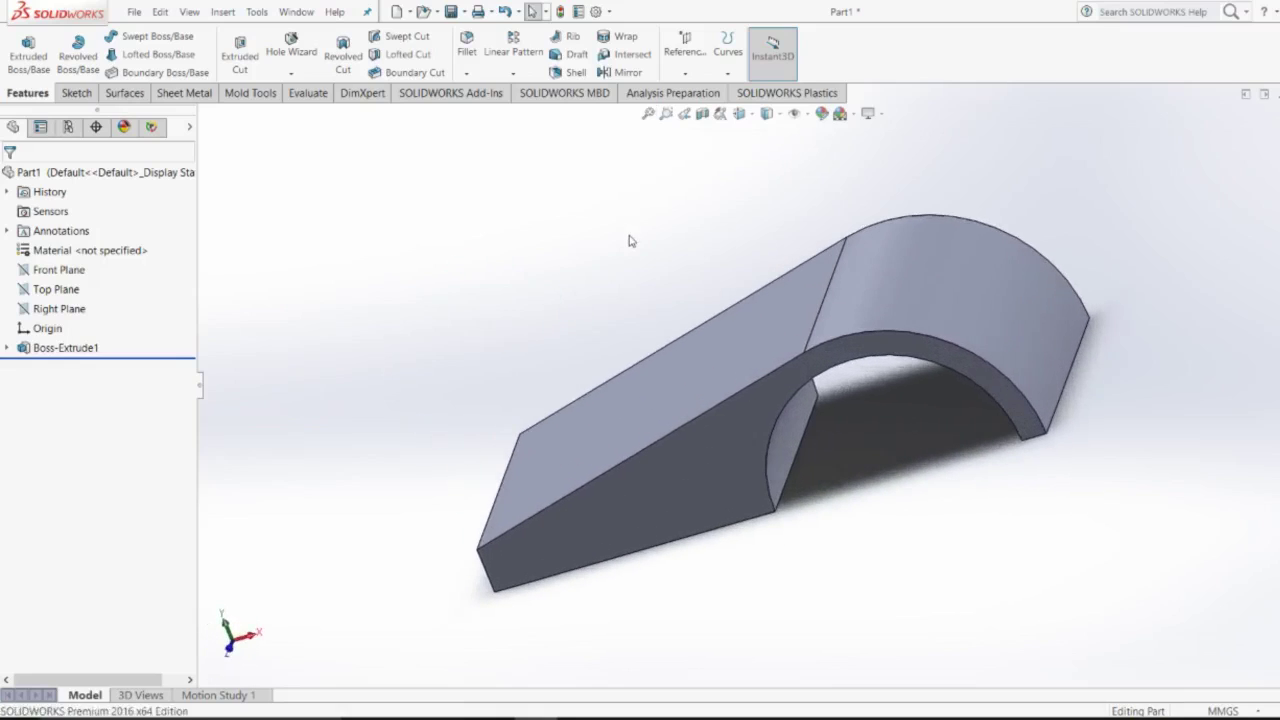
{"action": "left_click", "coordinate": [57, 290]}
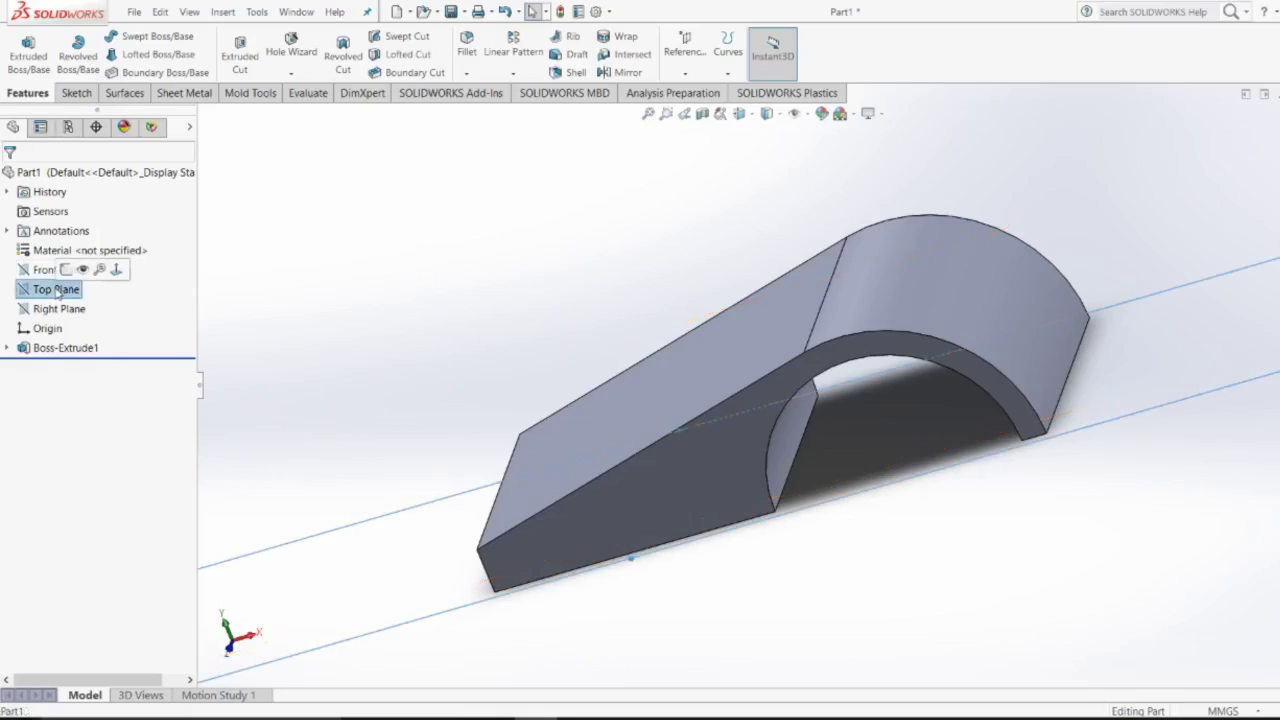
{"action": "left_click", "coordinate": [115, 271]}
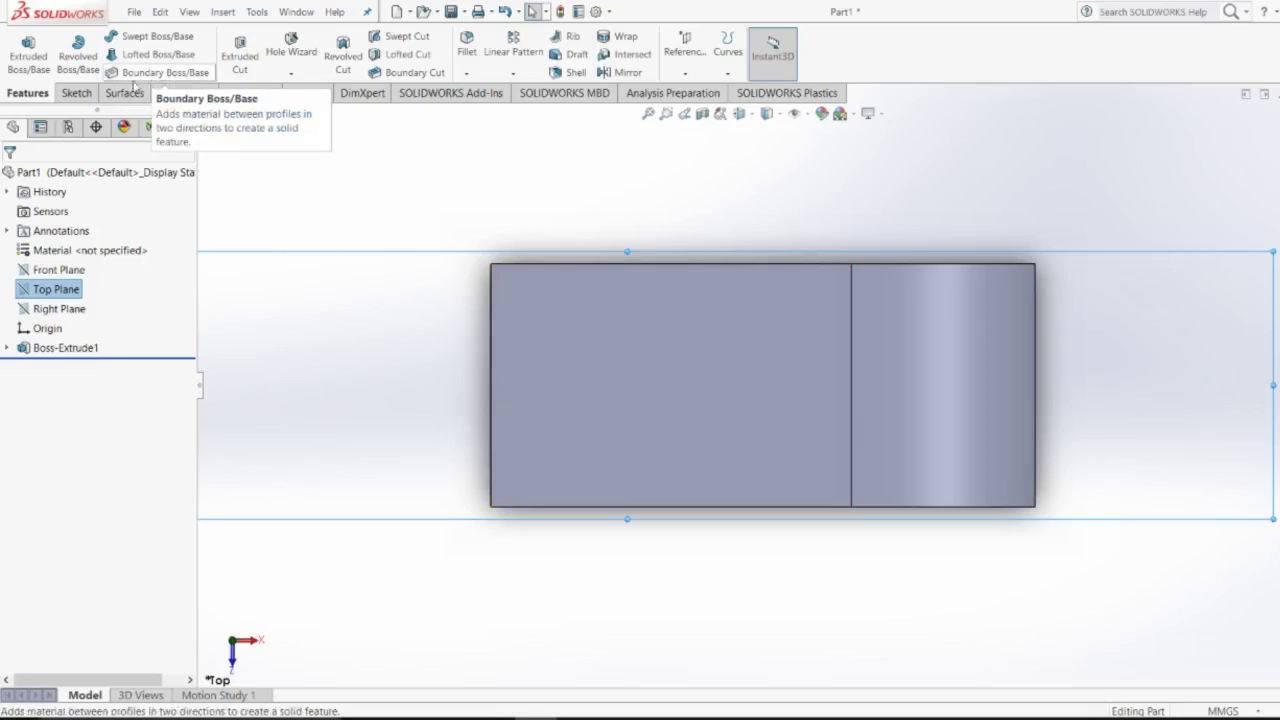
{"action": "left_click", "coordinate": [76, 92]}
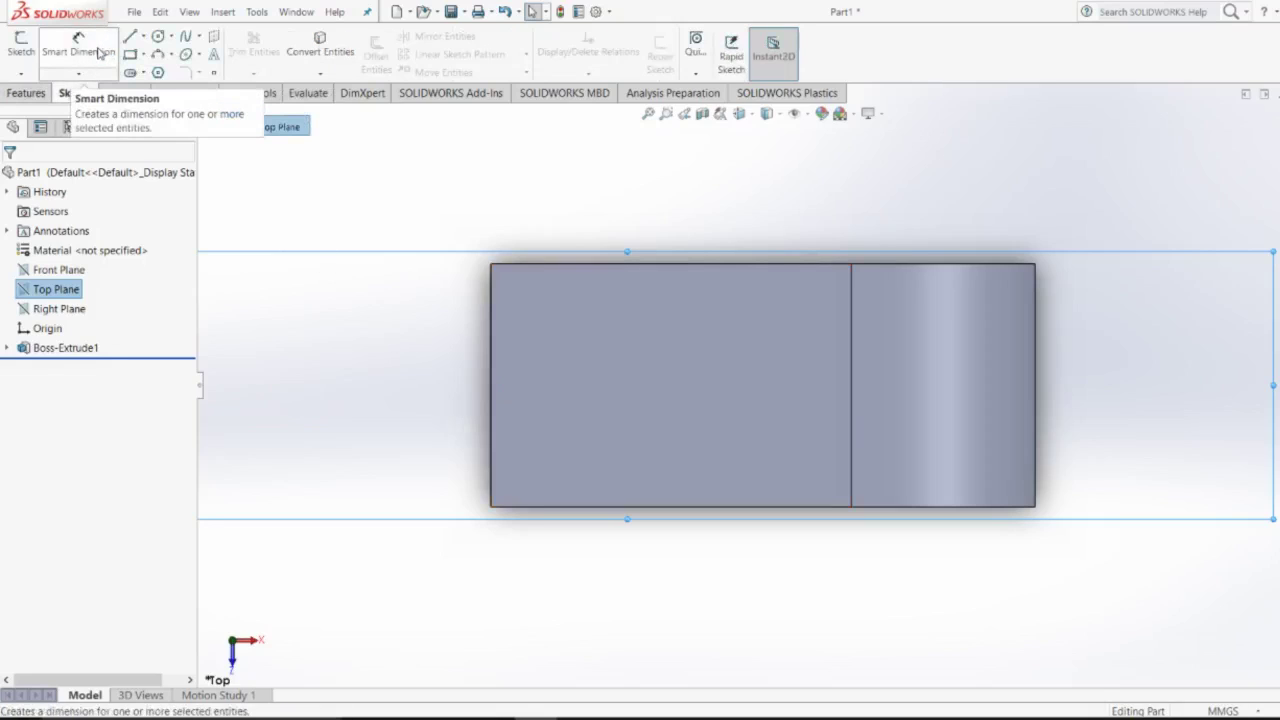
Start Sketch2 on the Top Plane and consult the reference drawing.
{"action": "left_click", "coordinate": [20, 45]}
{"action": "key", "text": "alt+Tab"}
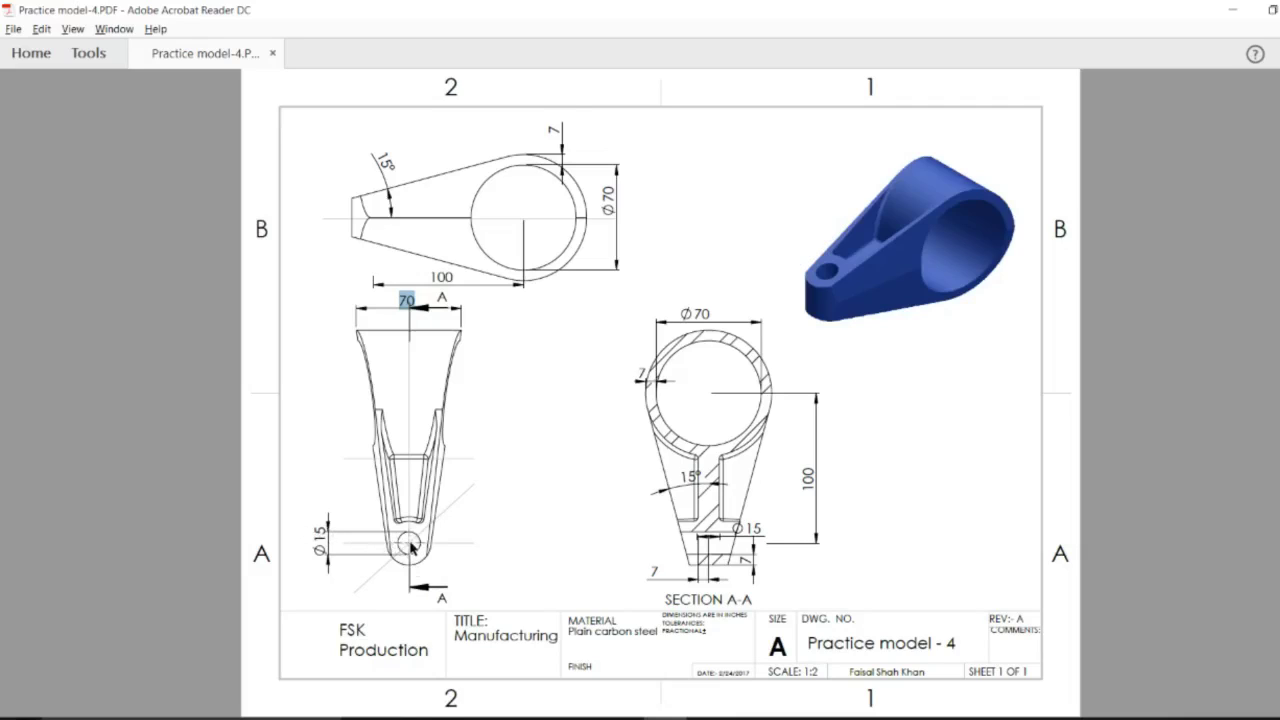
{"action": "key", "text": "alt+Tab"}
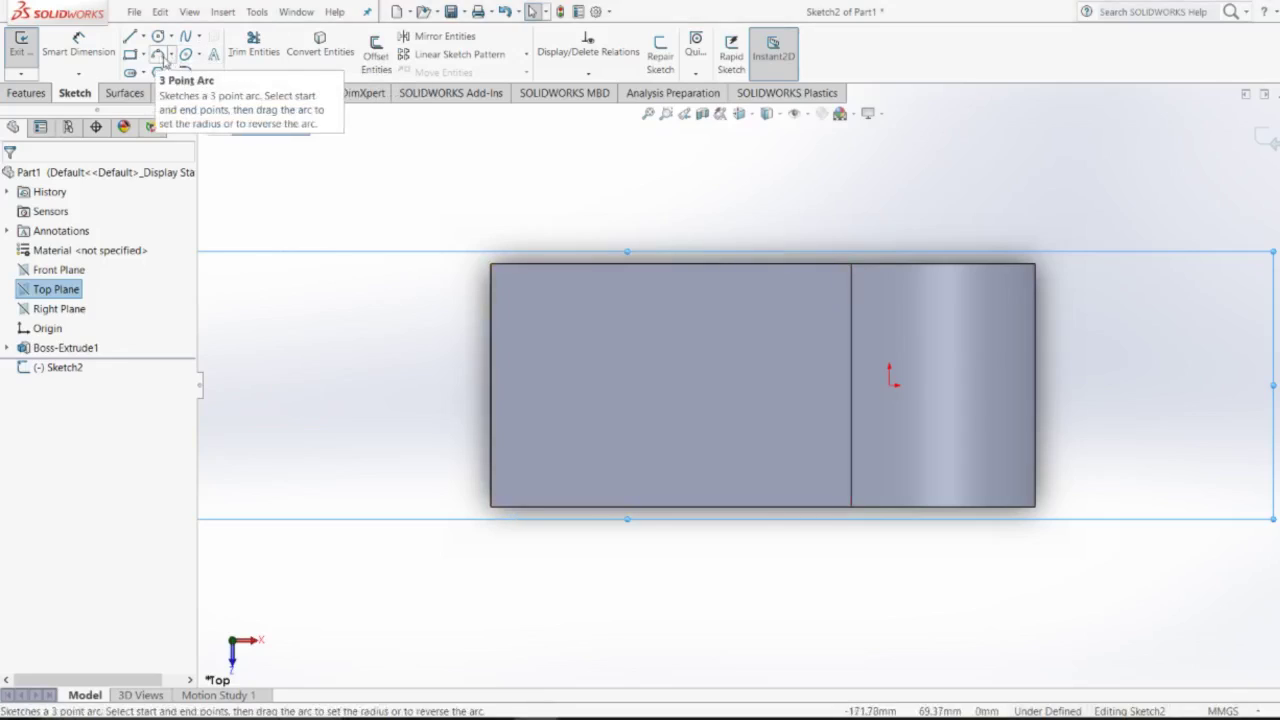
Draw a horizontal construction centreline through the origin across the whole plate.
{"action": "left_click", "coordinate": [158, 36]}
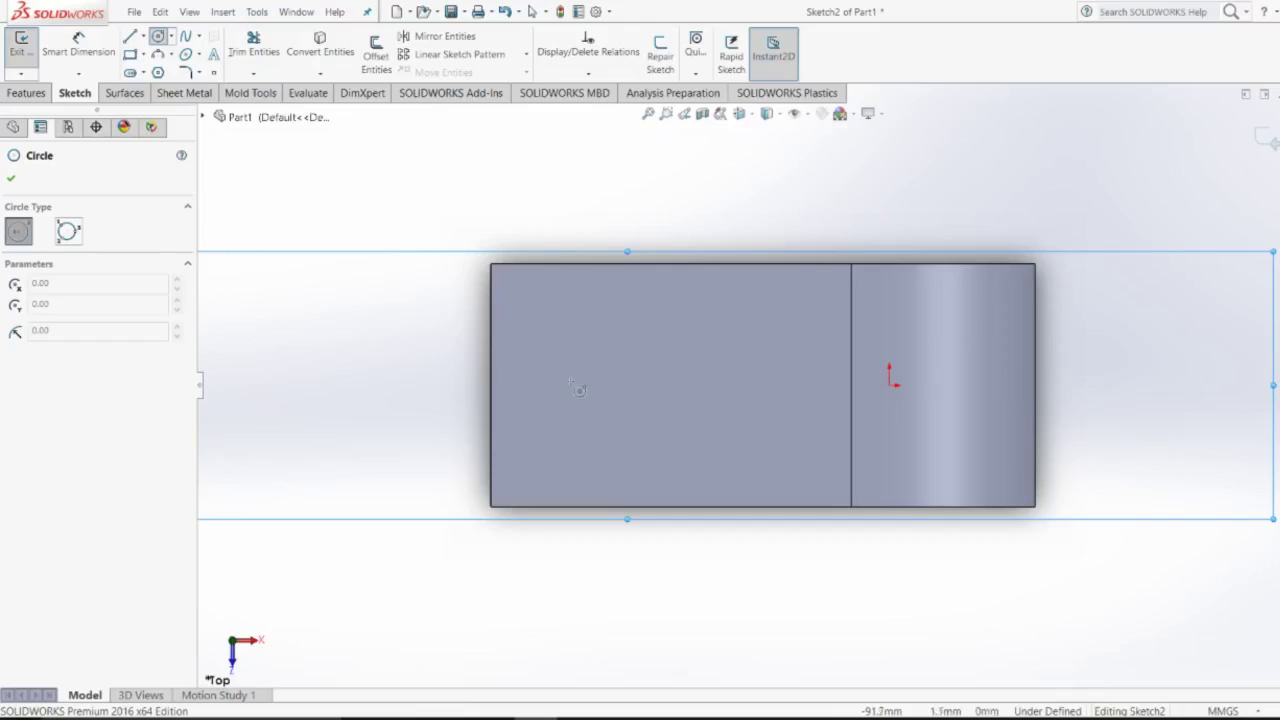
{"action": "left_click", "coordinate": [143, 36]}
{"action": "left_click", "coordinate": [165, 72]}
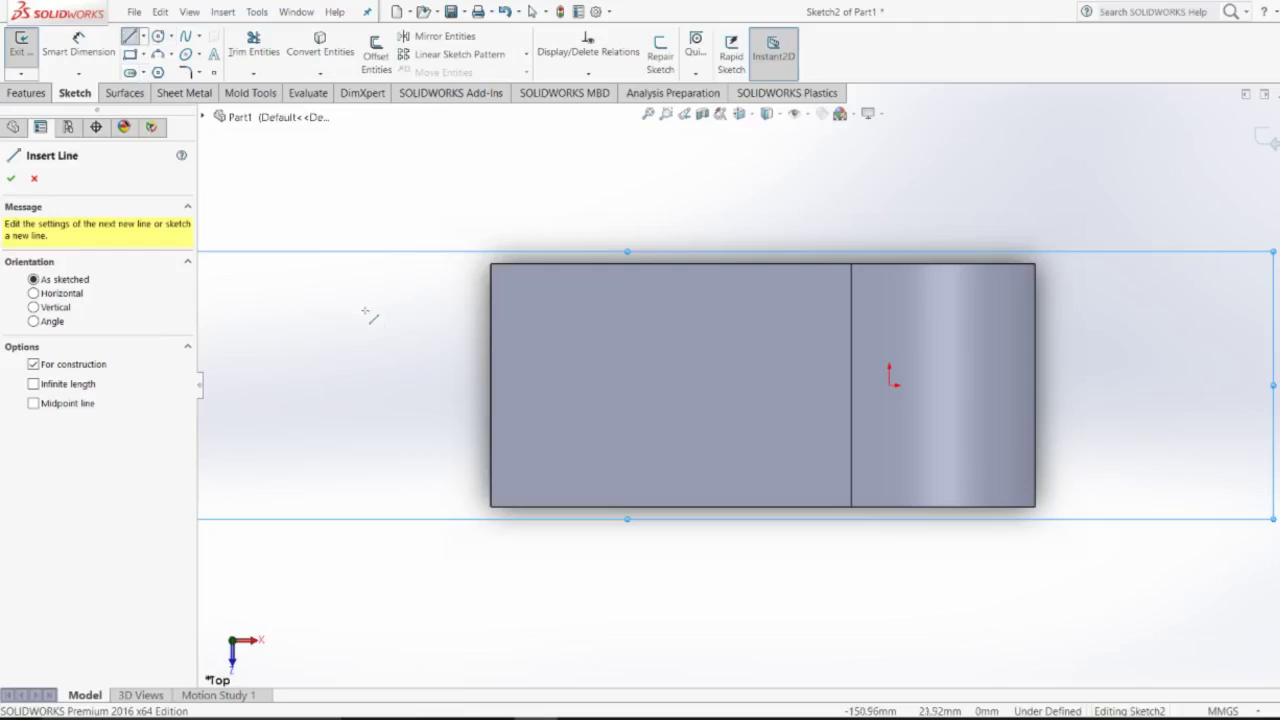
{"action": "left_click", "coordinate": [376, 386]}
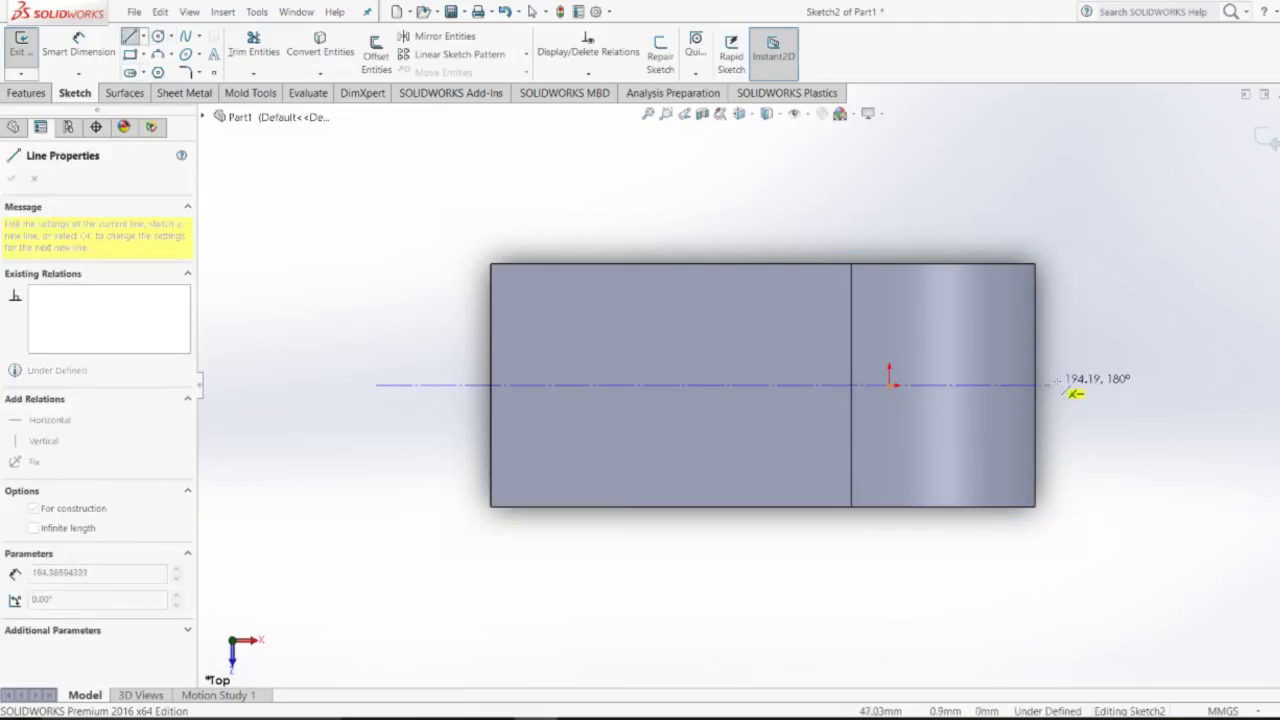
{"action": "left_click", "coordinate": [1093, 385]}
{"action": "key", "text": "Escape"}
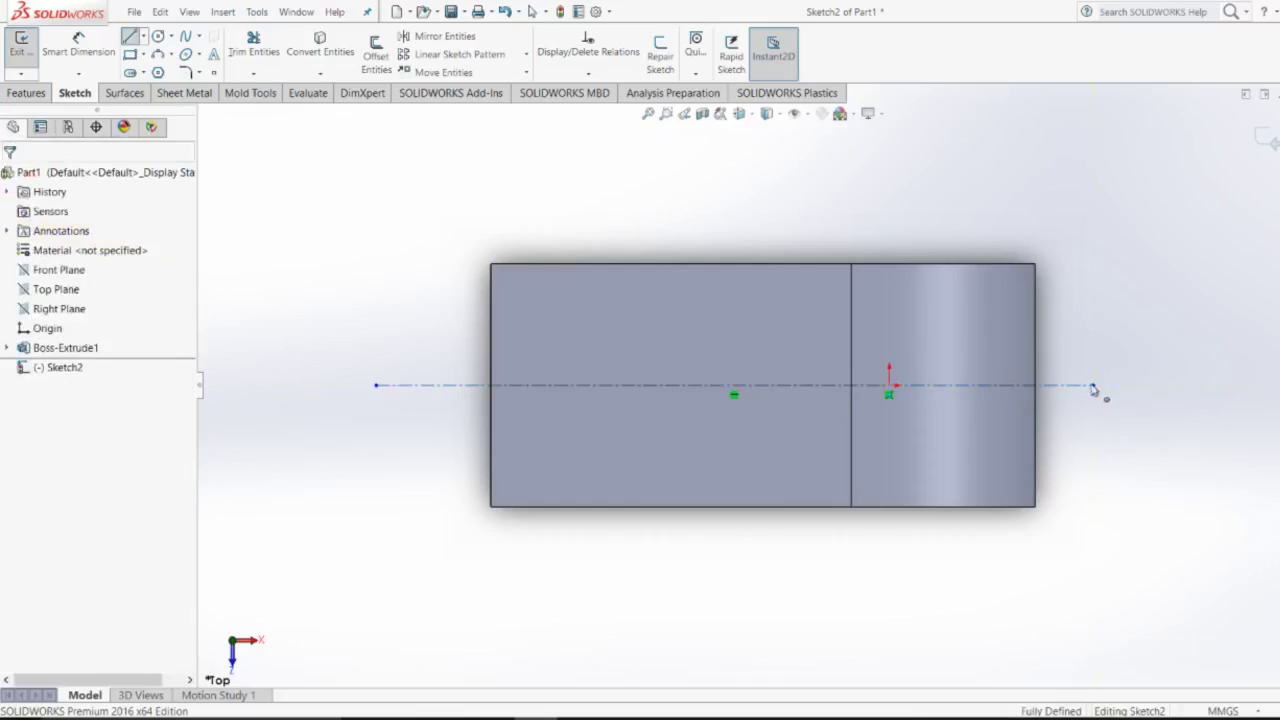
{"action": "key", "text": "Escape"}
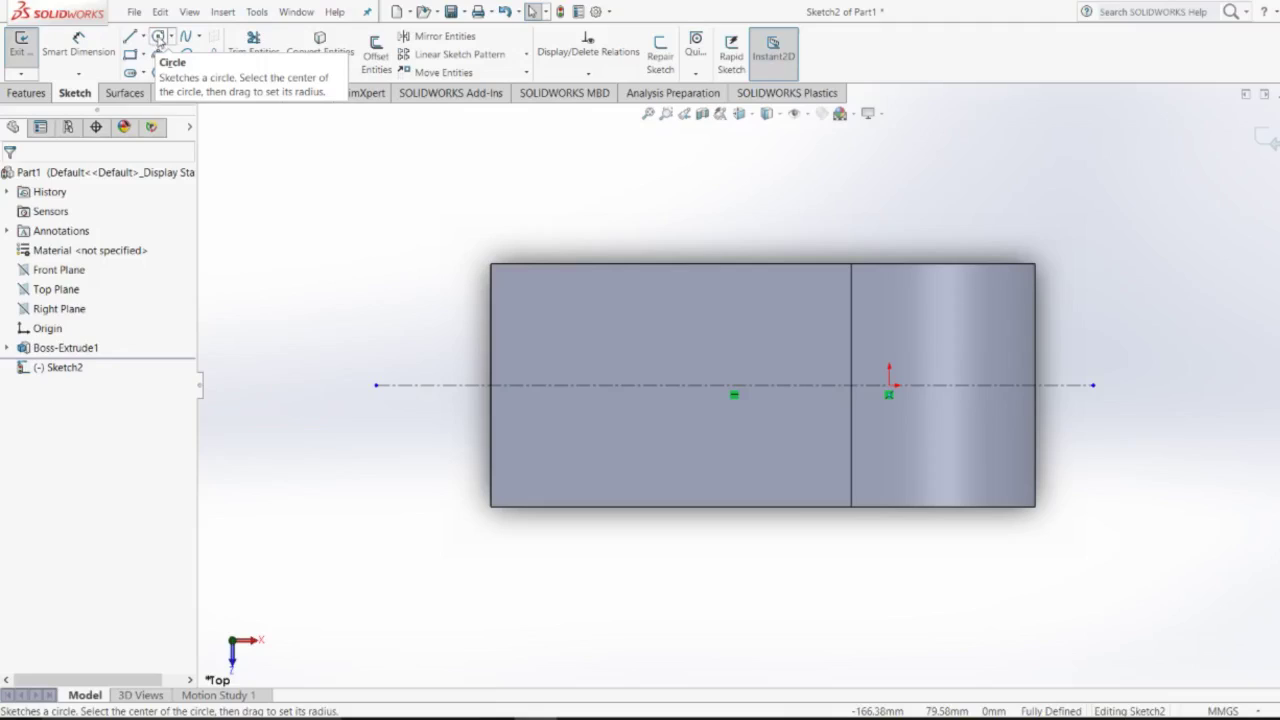
Draw a circle centred on the centreline near the plate's left end.
{"action": "left_click", "coordinate": [159, 38]}
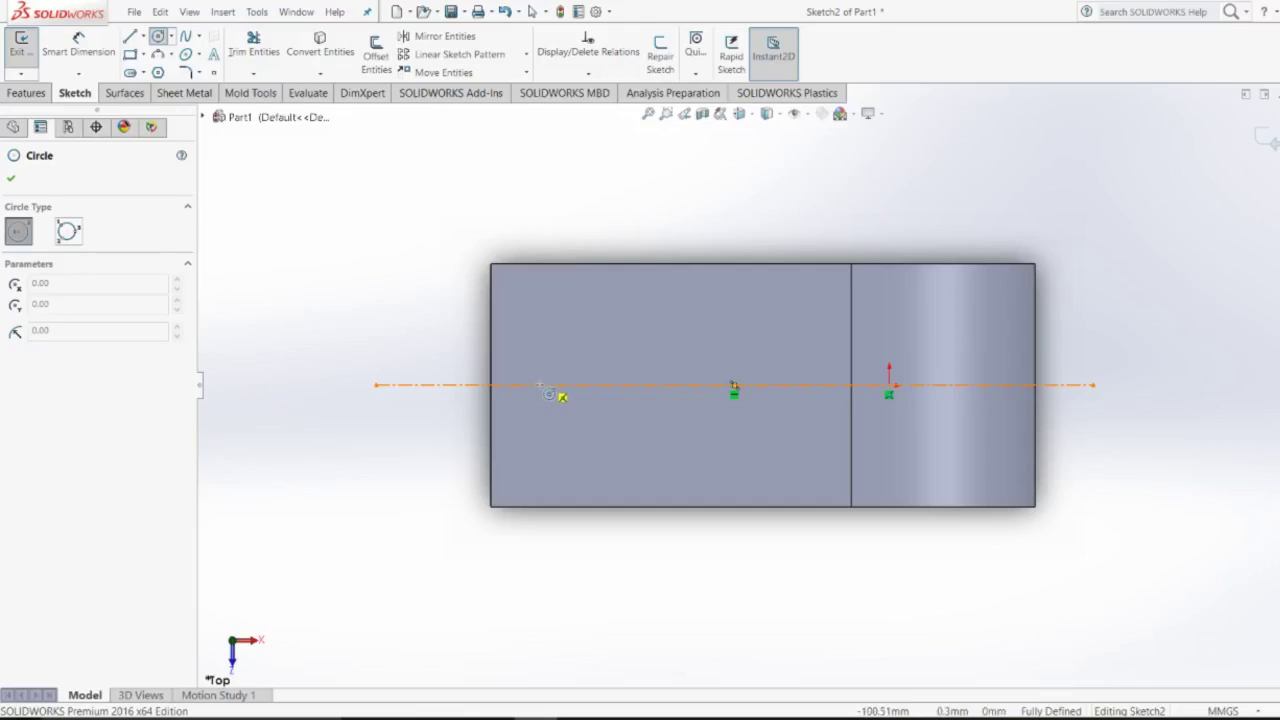
{"action": "left_click", "coordinate": [545, 385]}
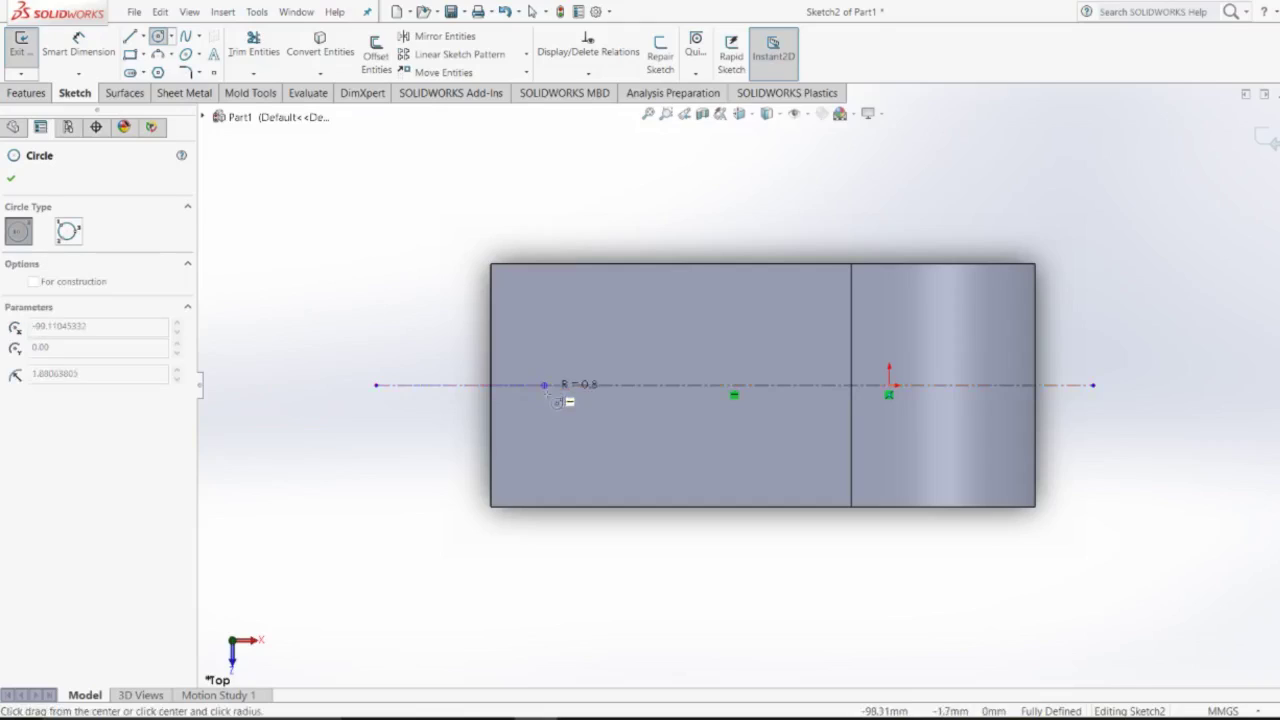
{"action": "left_click", "coordinate": [554, 416]}
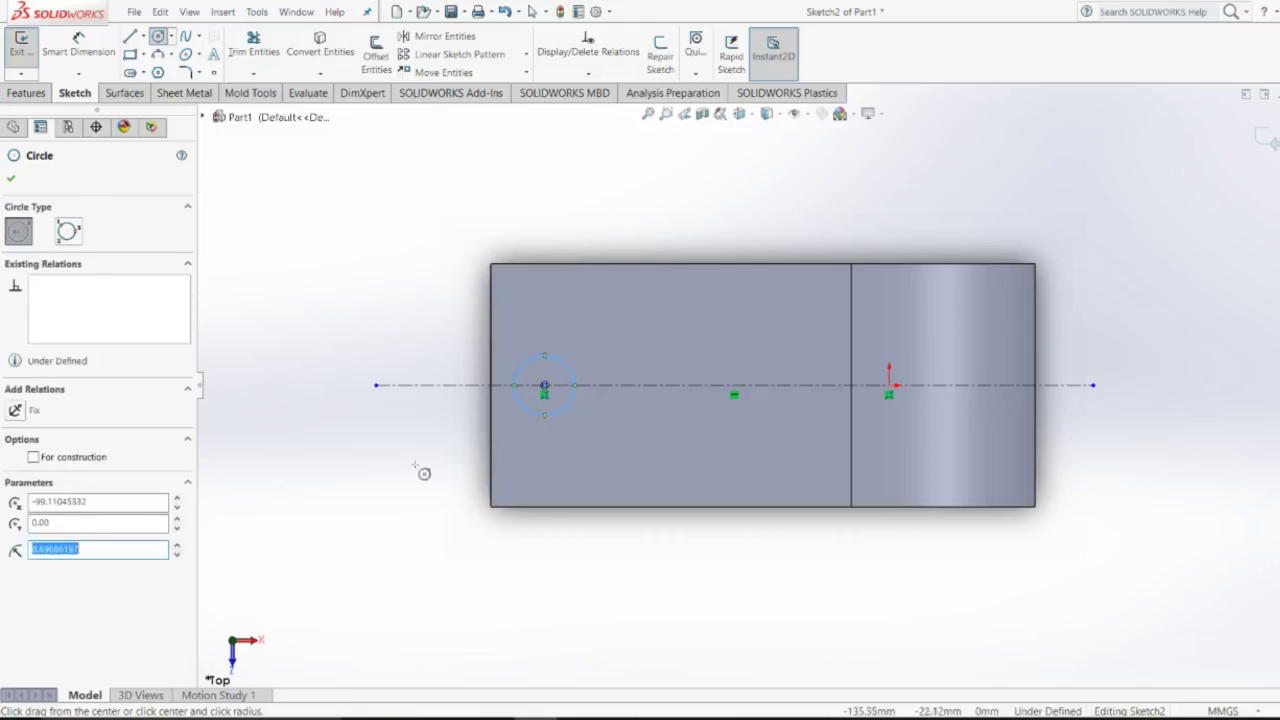
{"action": "key", "text": "Escape"}
Dimension the circle's diameter to 15 mm.
{"action": "right_click_drag", "start_coordinate": [350, 470], "coordinate": [346, 452]}
{"action": "left_click", "coordinate": [516, 398]}
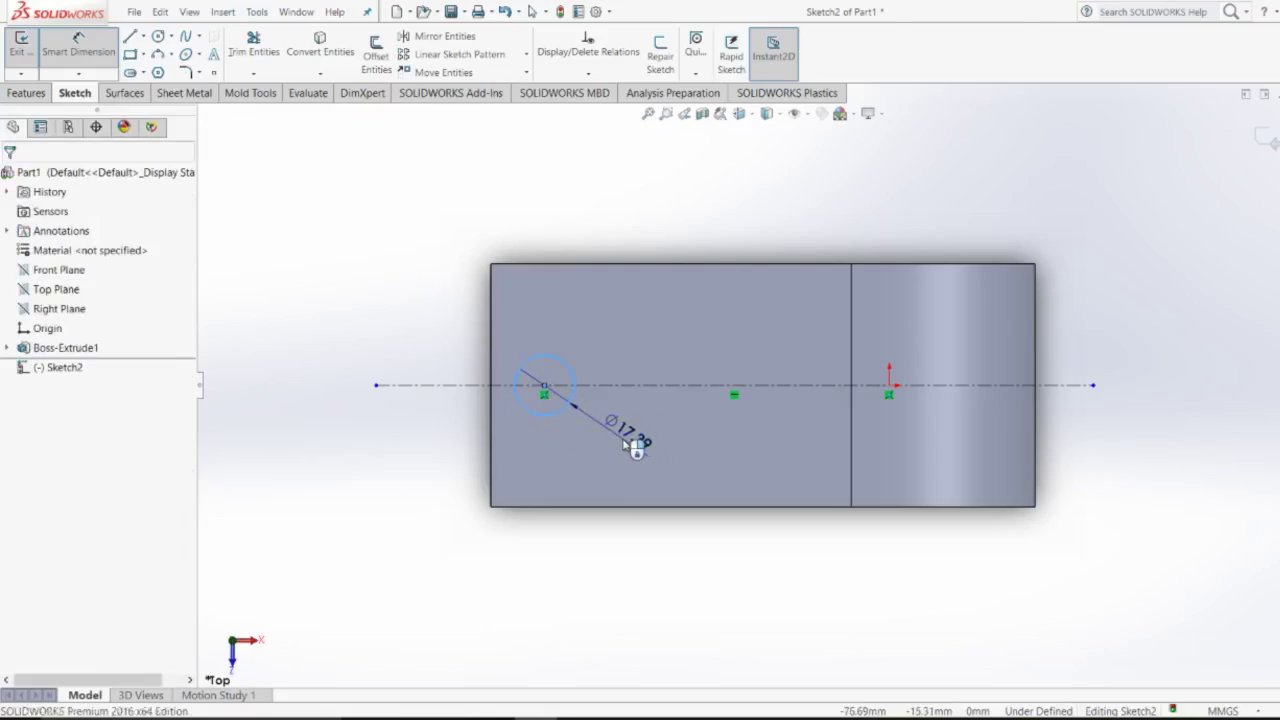
{"action": "left_click", "coordinate": [636, 446]}
{"action": "type", "text": "15"}
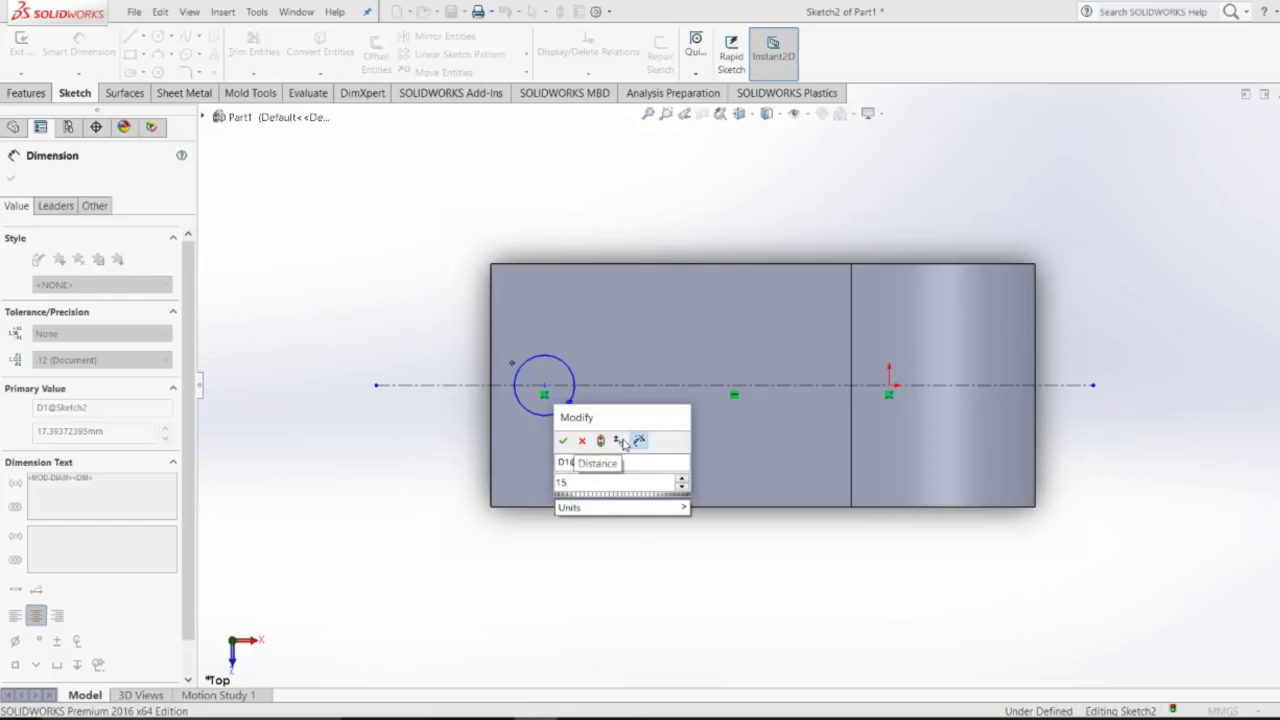
{"action": "key", "text": "Return"}
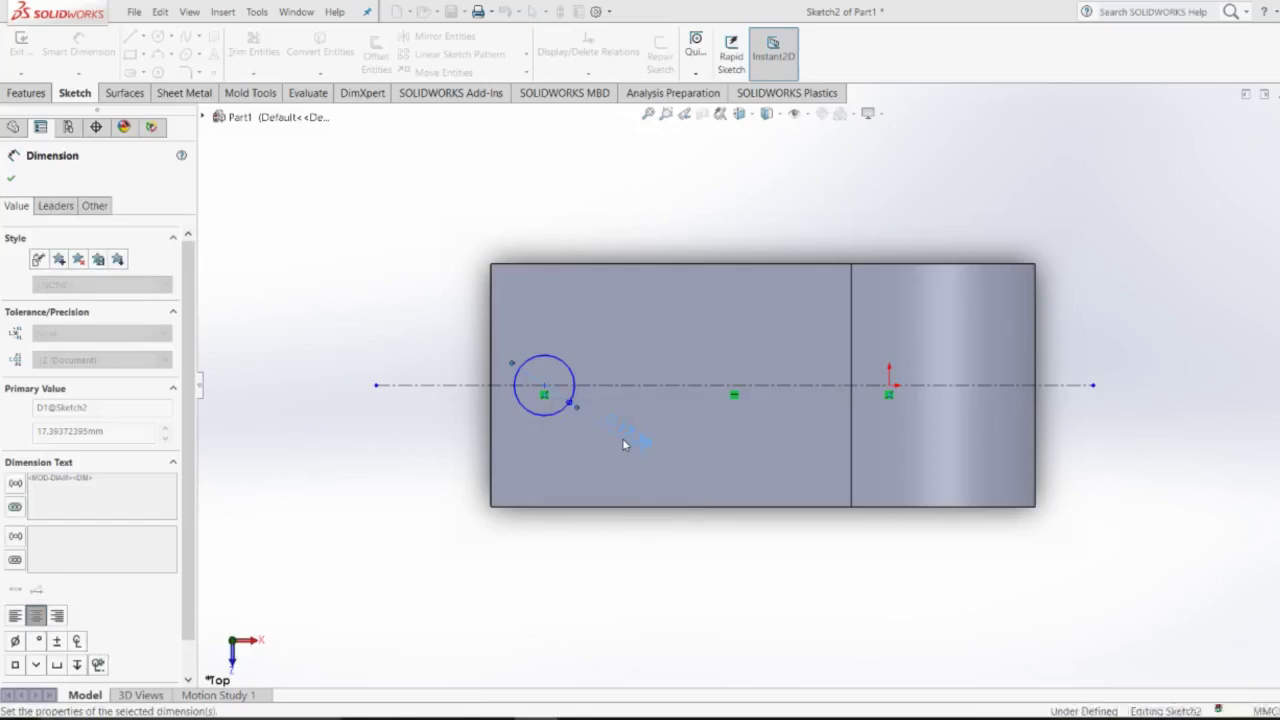
{"action": "scroll", "coordinate": [447, 406], "scroll_direction": "down", "scroll_amount": 2}
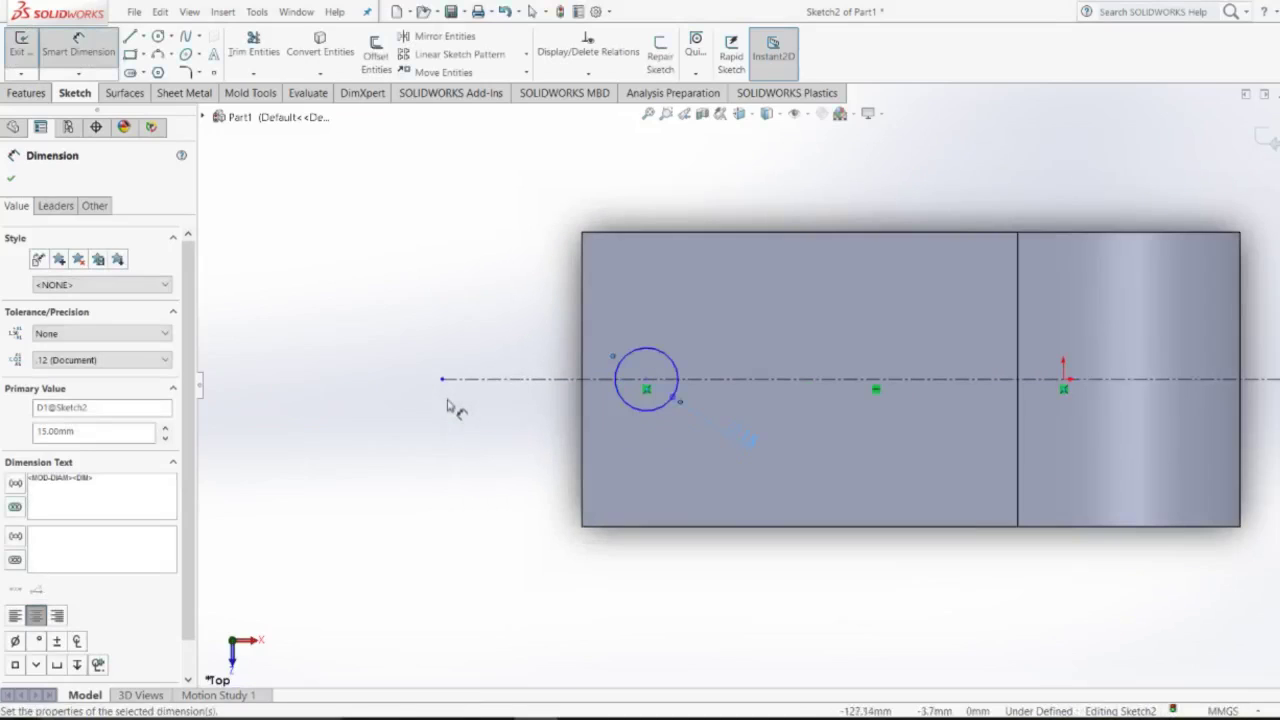
{"action": "left_click", "coordinate": [268, 238]}
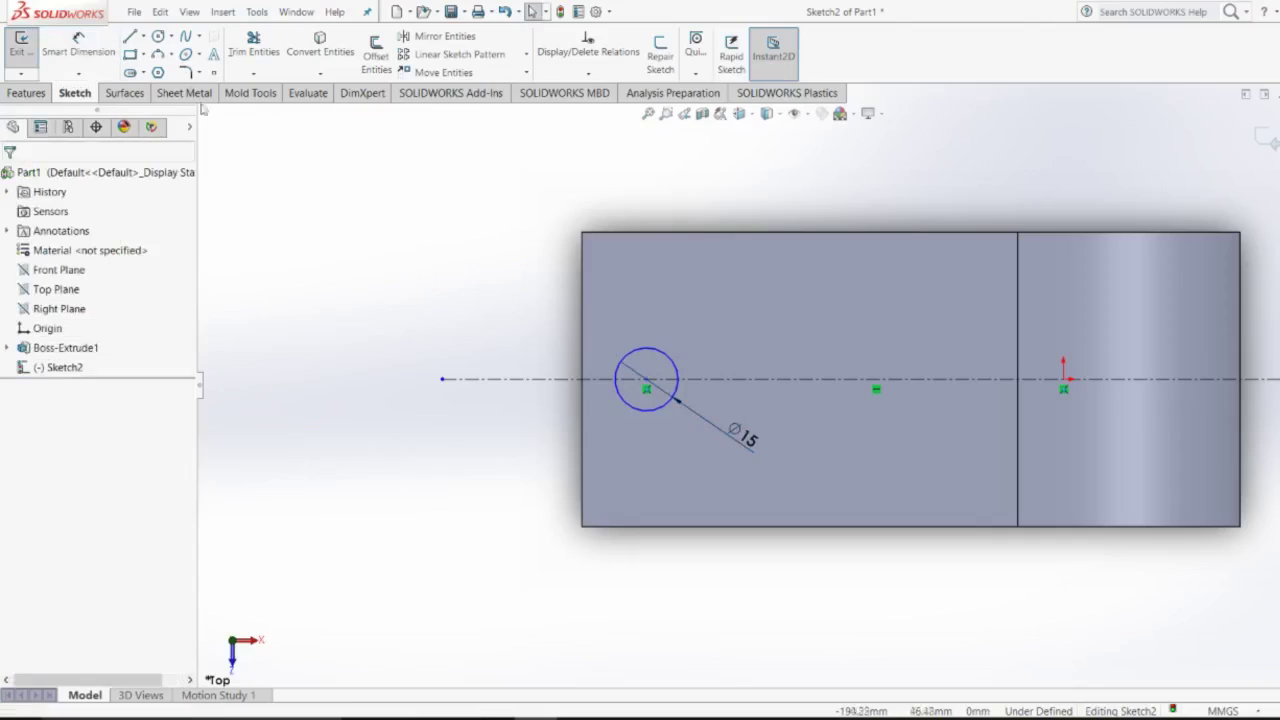
{"action": "left_click", "coordinate": [159, 39]}
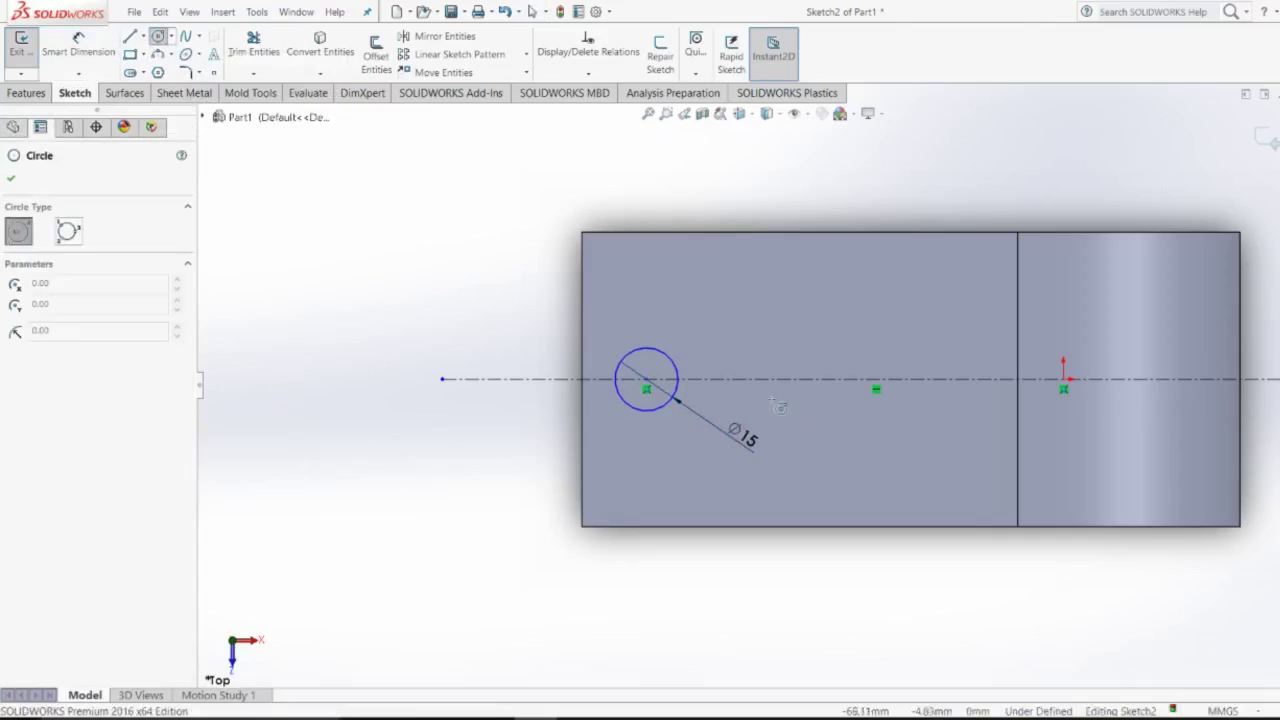
Draw a larger circle concentric with the Ø15 hole.
{"action": "left_click", "coordinate": [647, 381]}
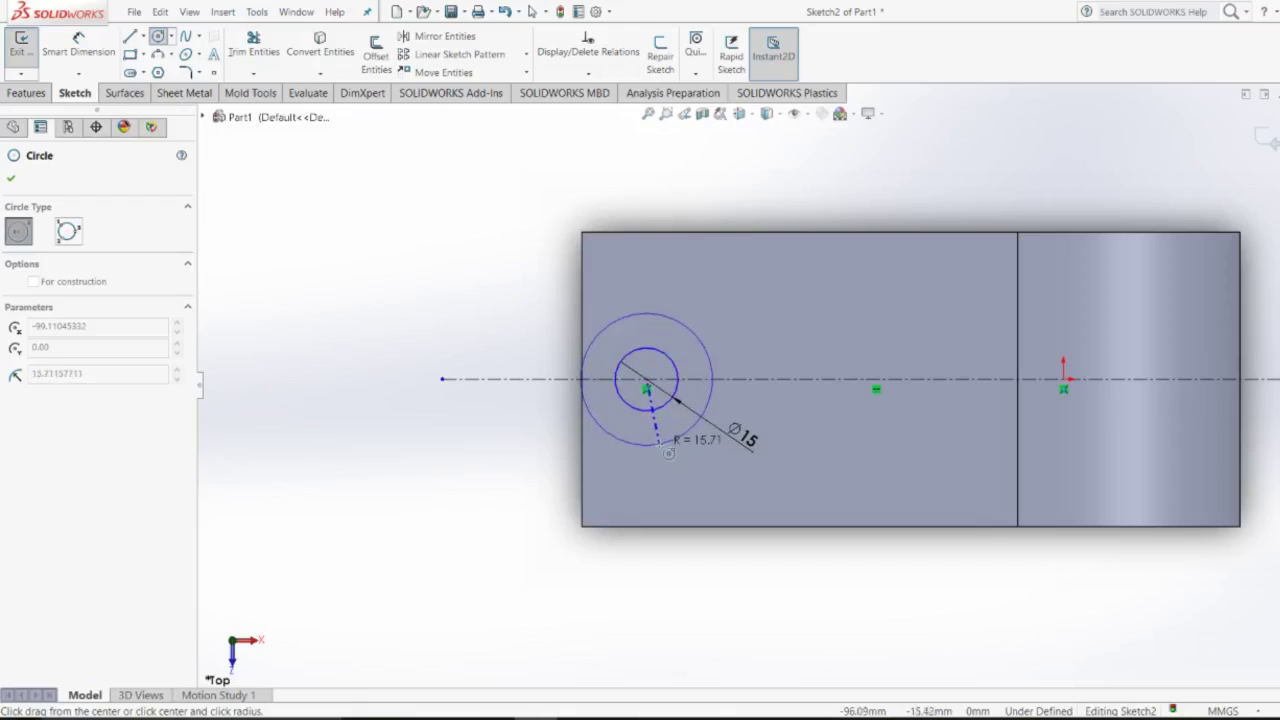
{"action": "left_click", "coordinate": [664, 449]}
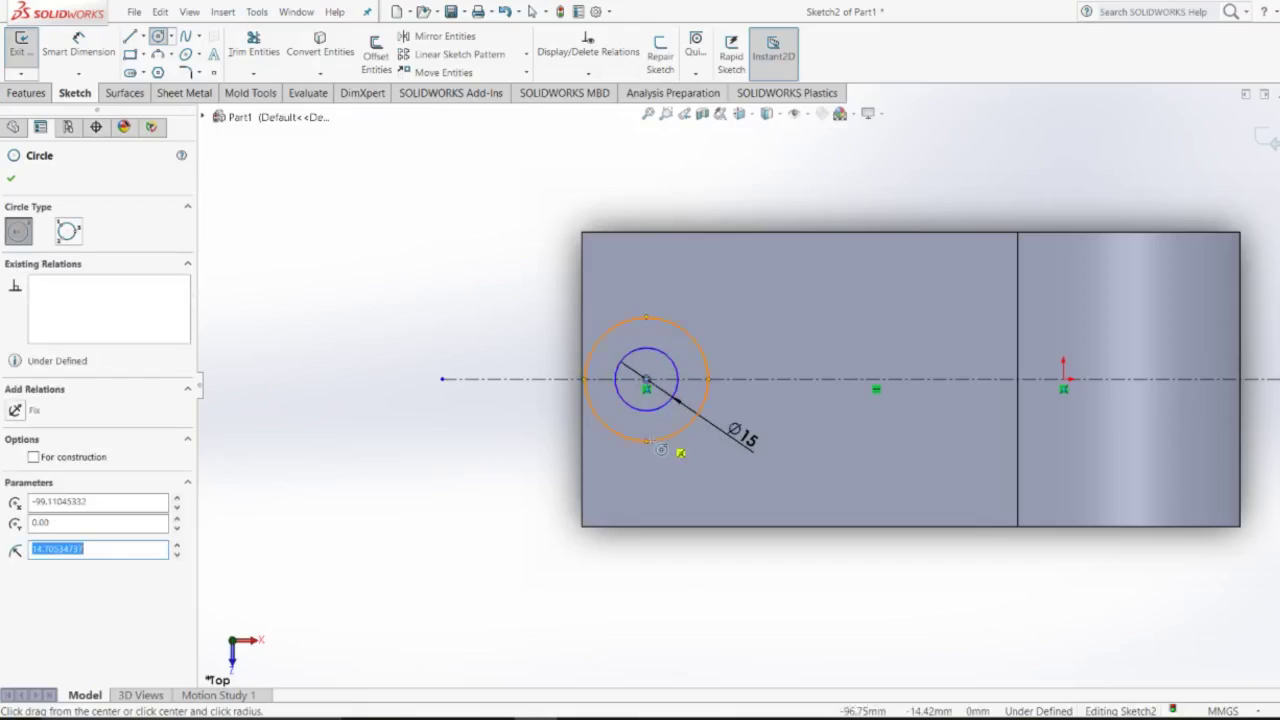
{"action": "scroll", "coordinate": [546, 402], "scroll_direction": "down", "scroll_amount": 2}
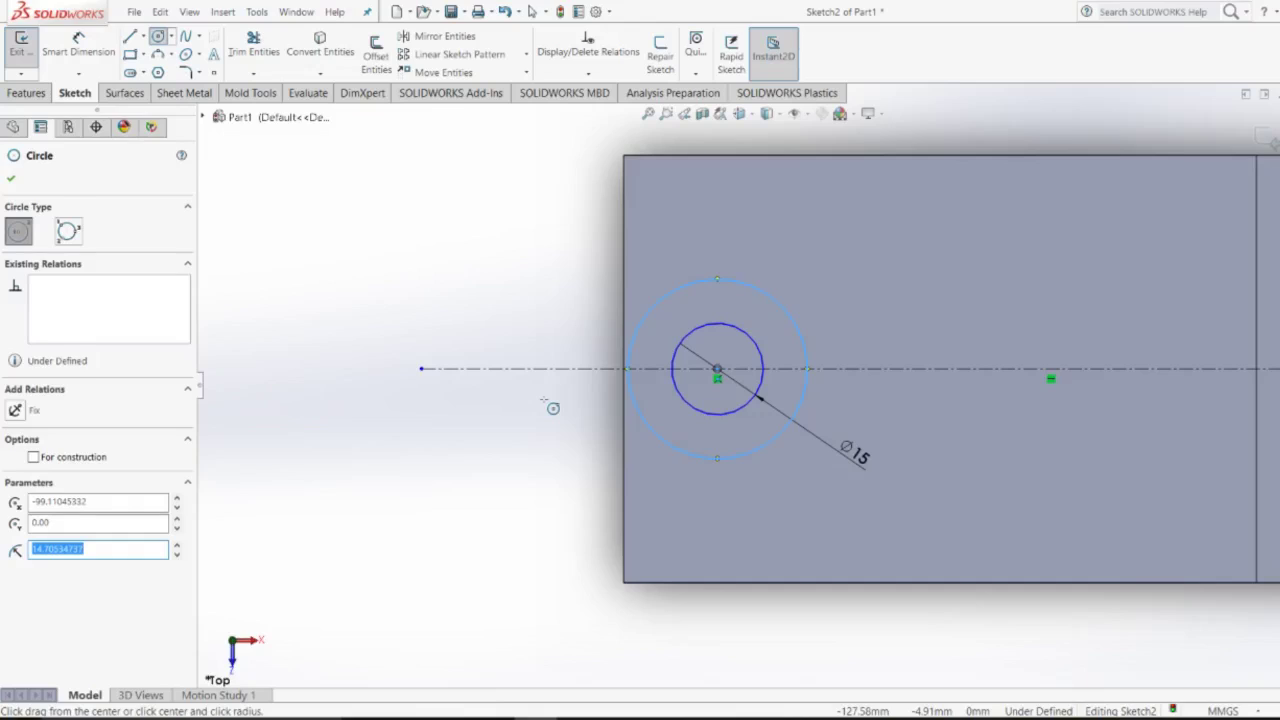
{"action": "key", "text": "Escape"}
Add a Tangent relation between the outer circle and the plate's left edge.
{"action": "scroll", "coordinate": [636, 389], "scroll_direction": "down", "scroll_amount": 1}
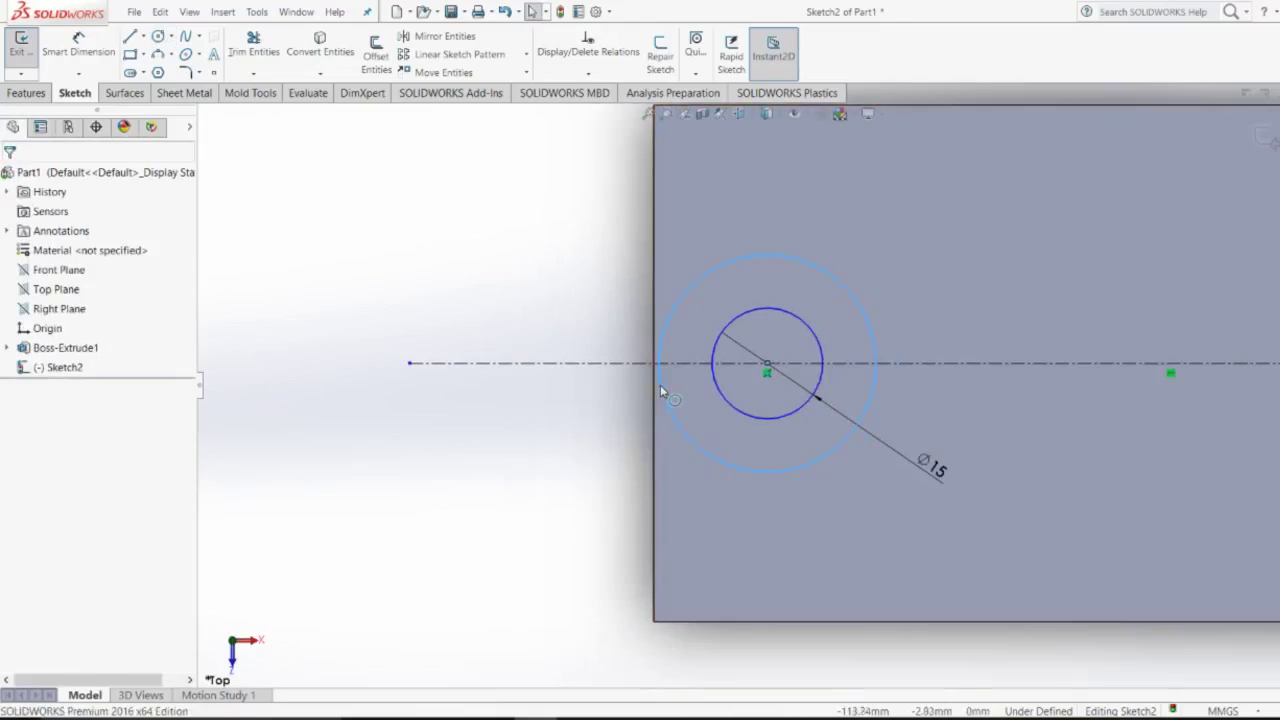
{"action": "left_click", "coordinate": [661, 388]}
{"action": "left_click", "coordinate": [653, 405], "text": "ctrl"}
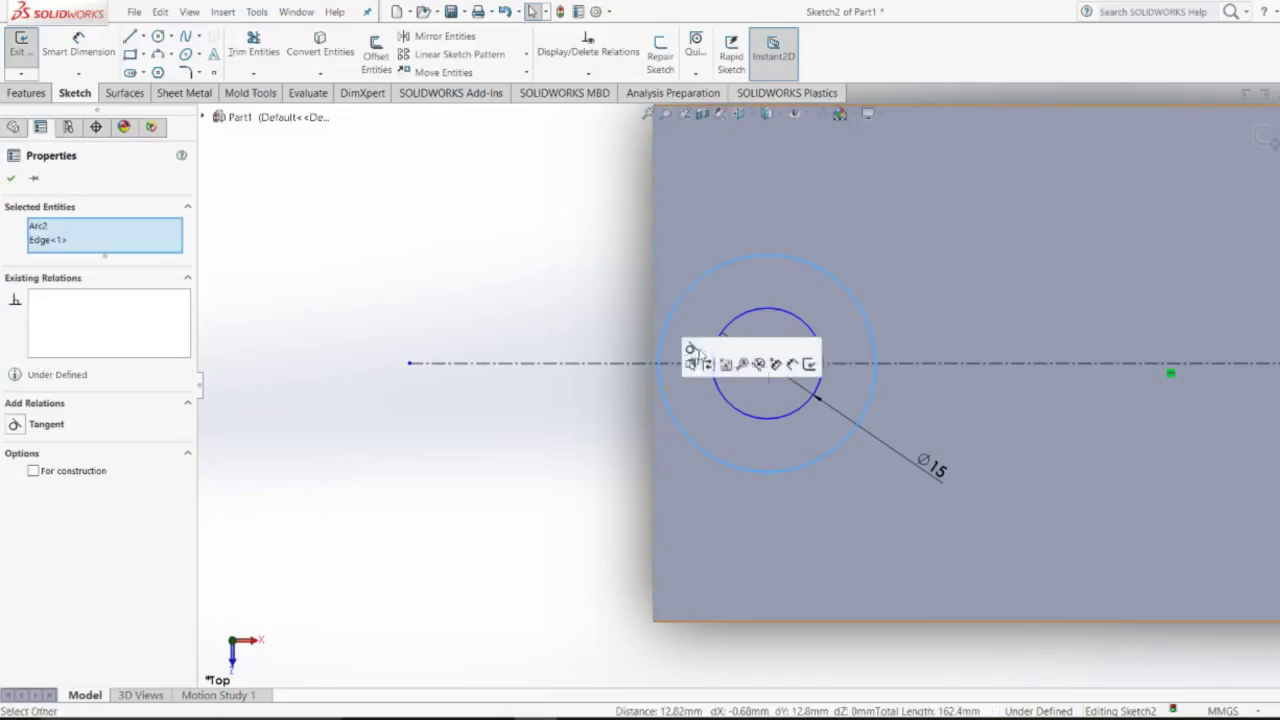
{"action": "left_click", "coordinate": [690, 348]}
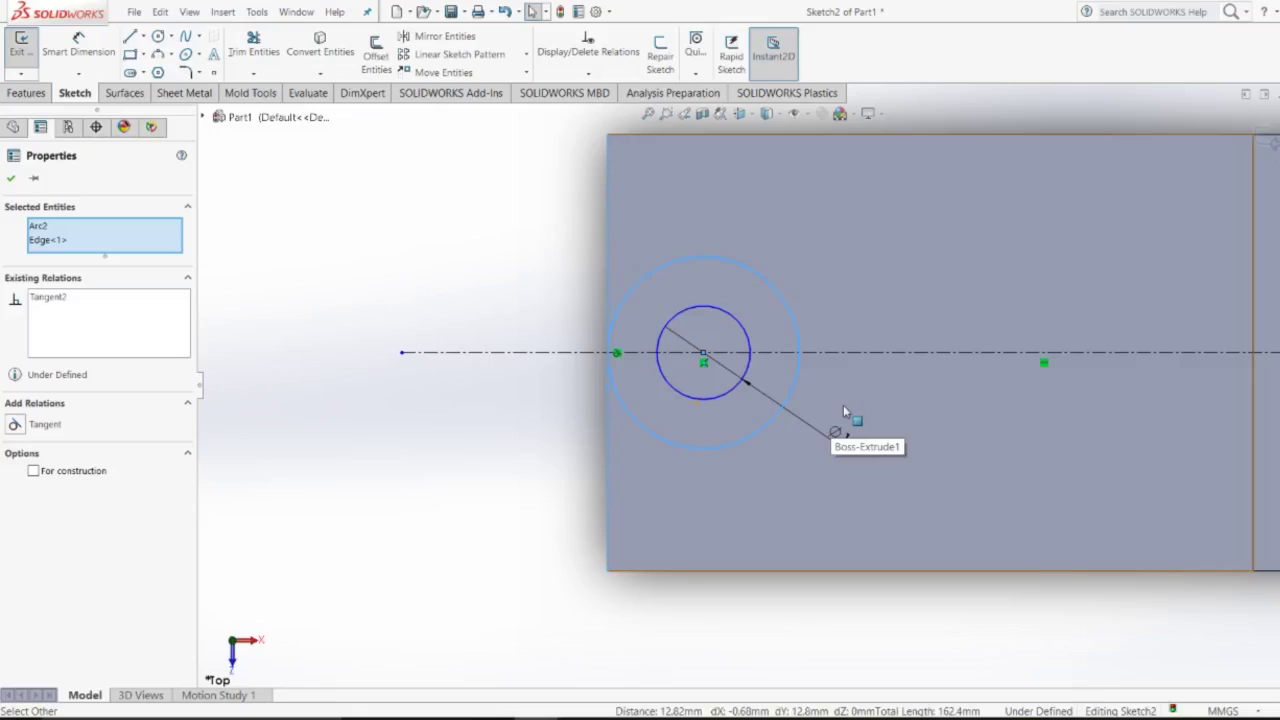
Dimension the outer circle to the Ø15 hole as 7 mm, fully defining Sketch2.
{"action": "left_click", "coordinate": [11, 179]}
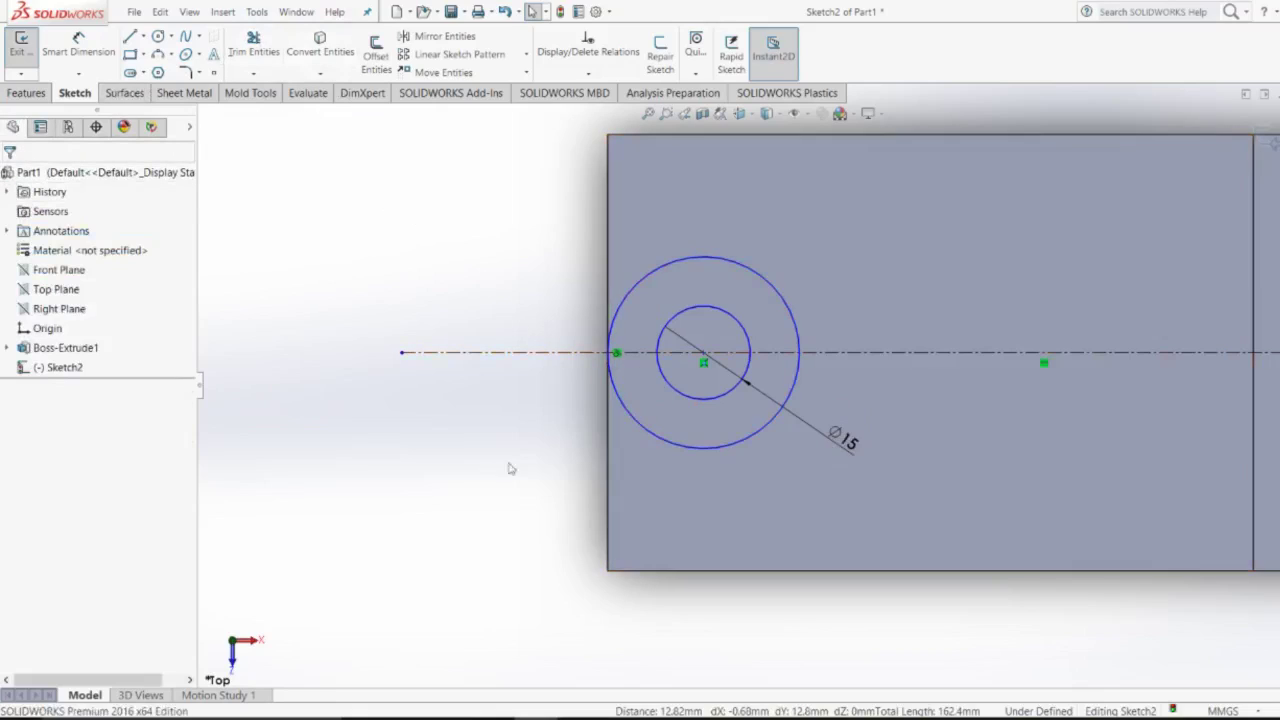
{"action": "right_click_drag", "start_coordinate": [468, 470], "coordinate": [477, 423]}
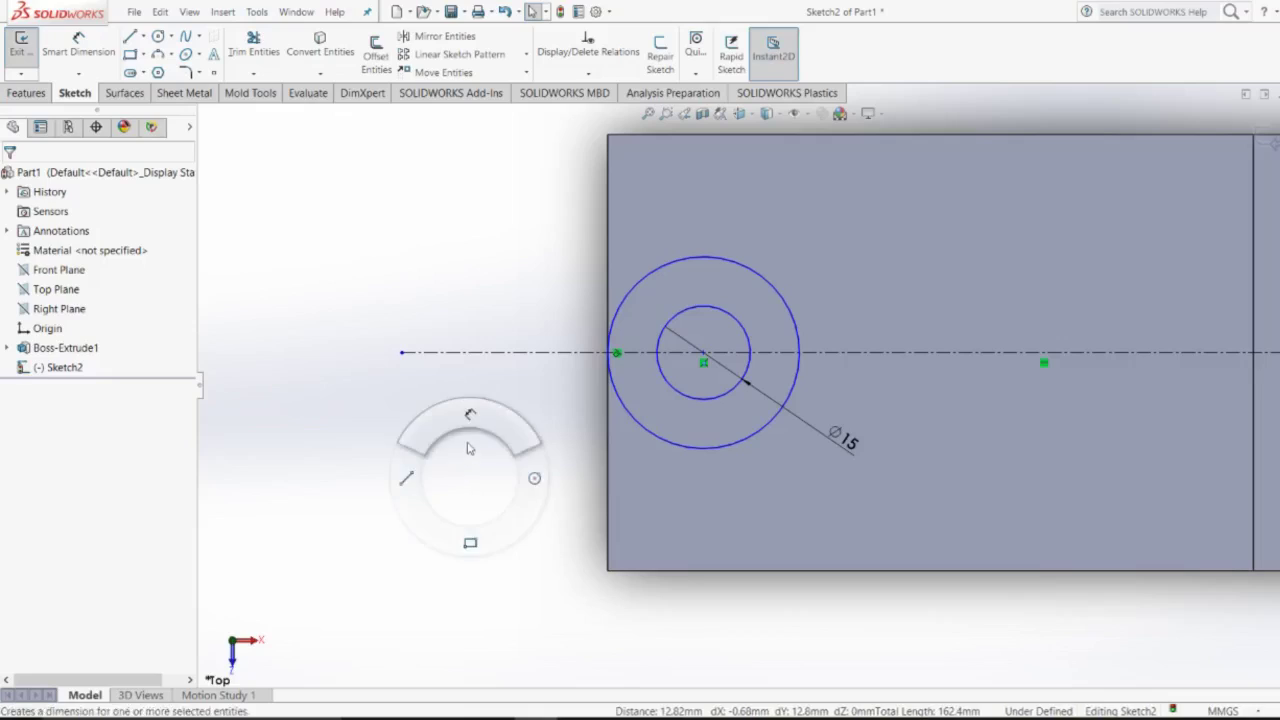
{"action": "left_click", "coordinate": [610, 378]}
{"action": "left_click", "coordinate": [660, 358]}
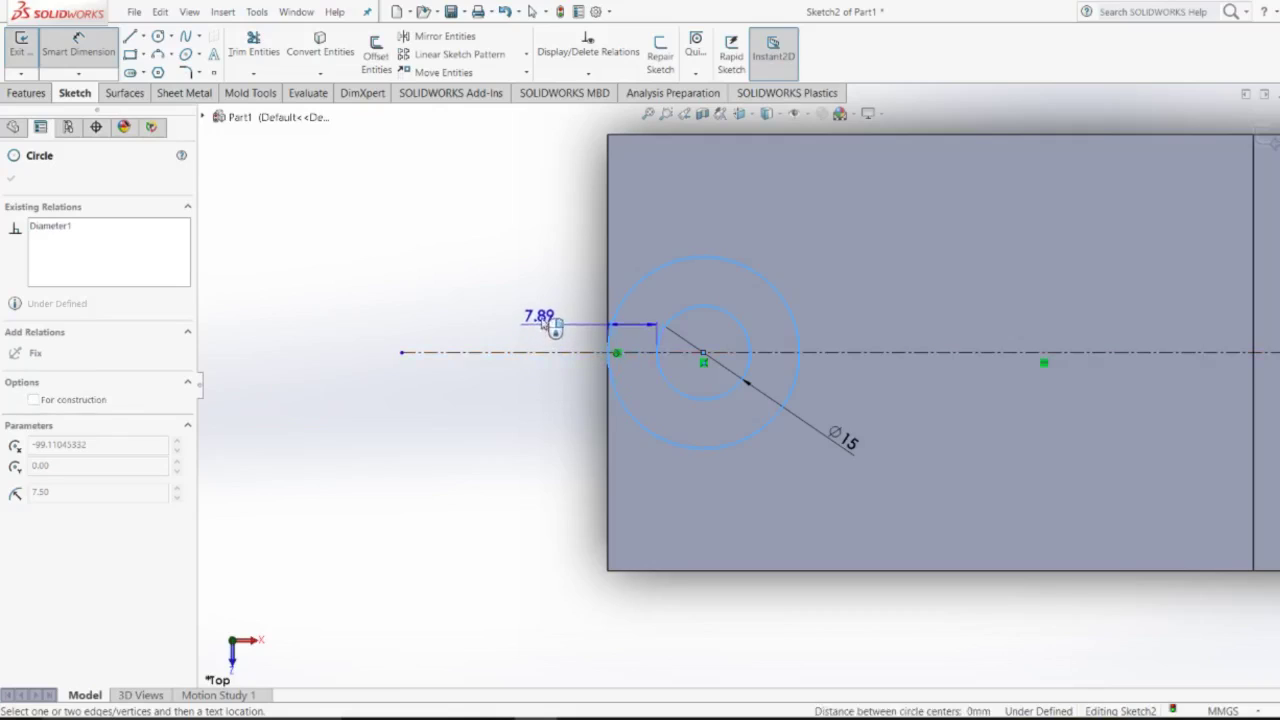
{"action": "left_click", "coordinate": [548, 320]}
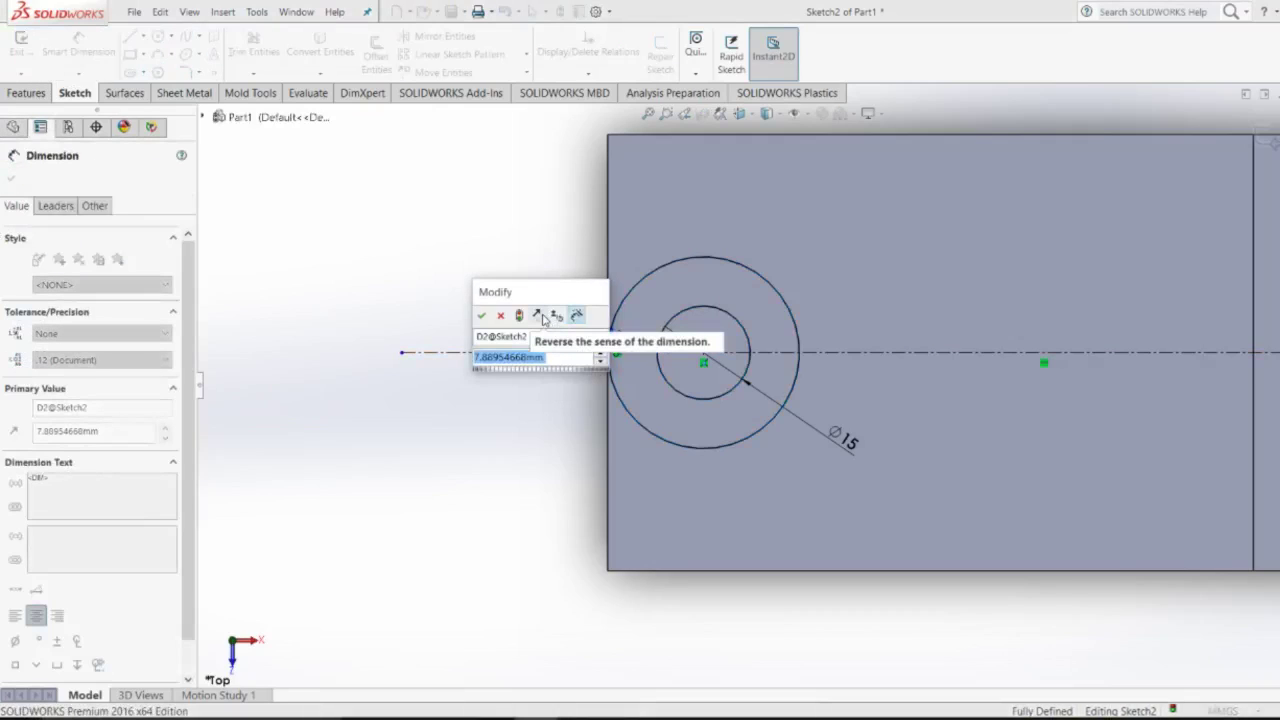
{"action": "type", "text": "7"}
{"action": "key", "text": "Return"}
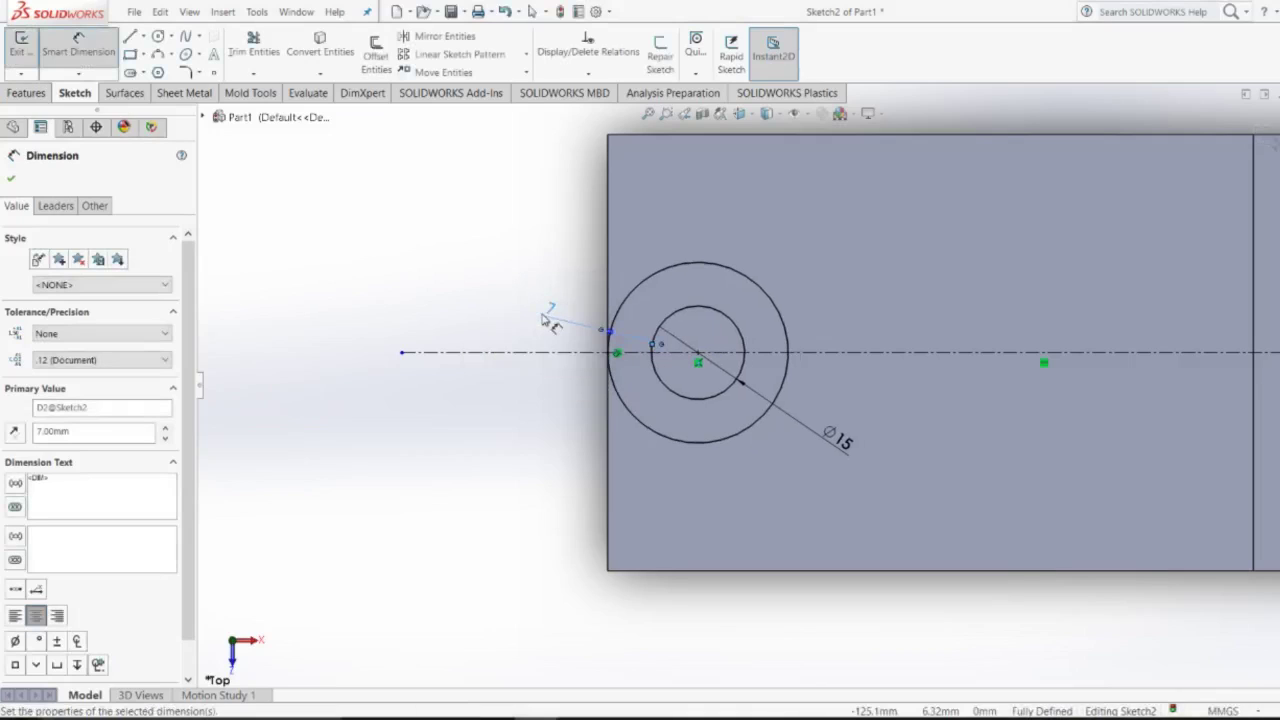
{"action": "key", "text": "Escape"}
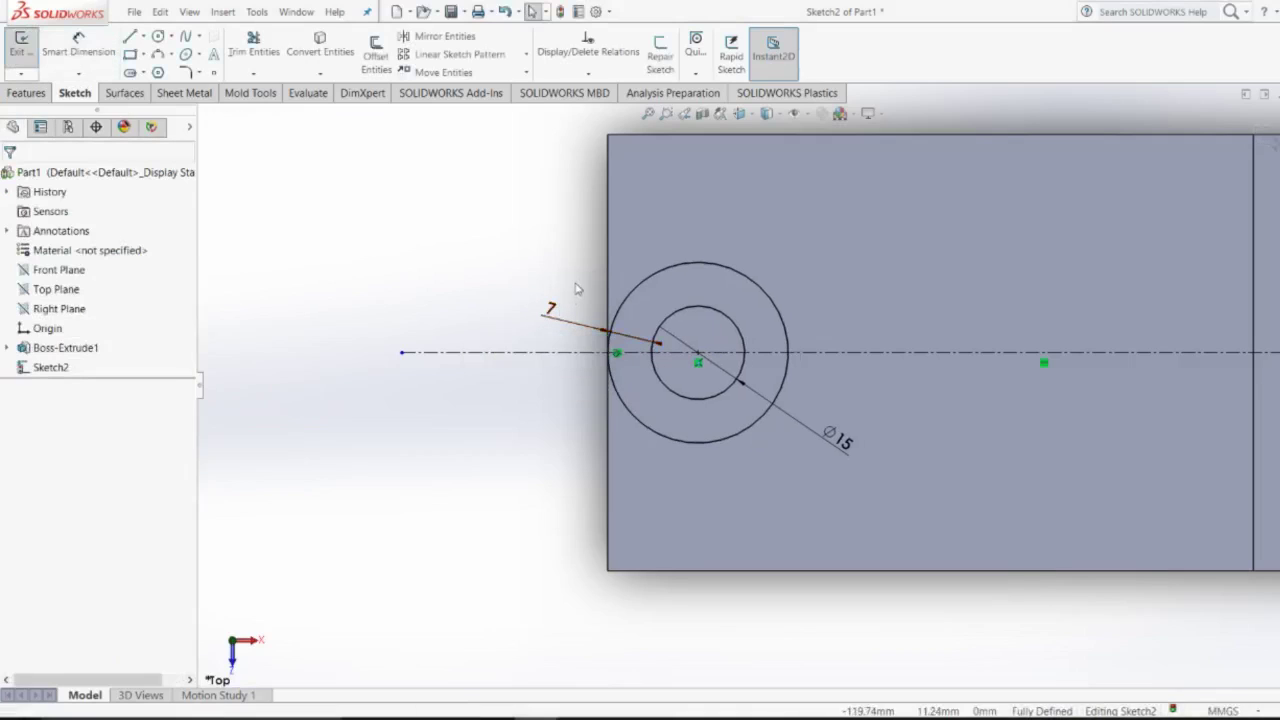
Draw lines from the outer circle's top to the top-right corner, down to bottom-right, then tangent back to the circle.
{"action": "left_click", "coordinate": [129, 36]}
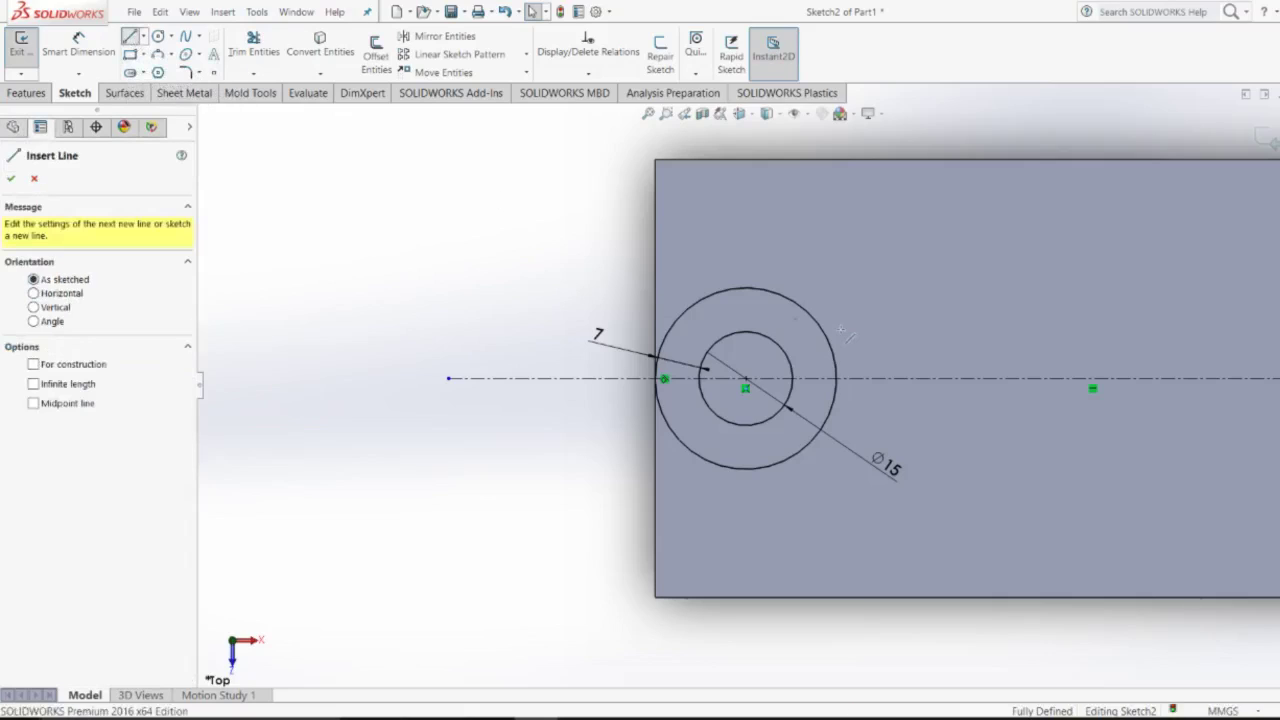
{"action": "scroll", "coordinate": [762, 385], "scroll_direction": "up", "scroll_amount": 2}
{"action": "scroll", "coordinate": [762, 390], "scroll_direction": "up", "scroll_amount": 2}
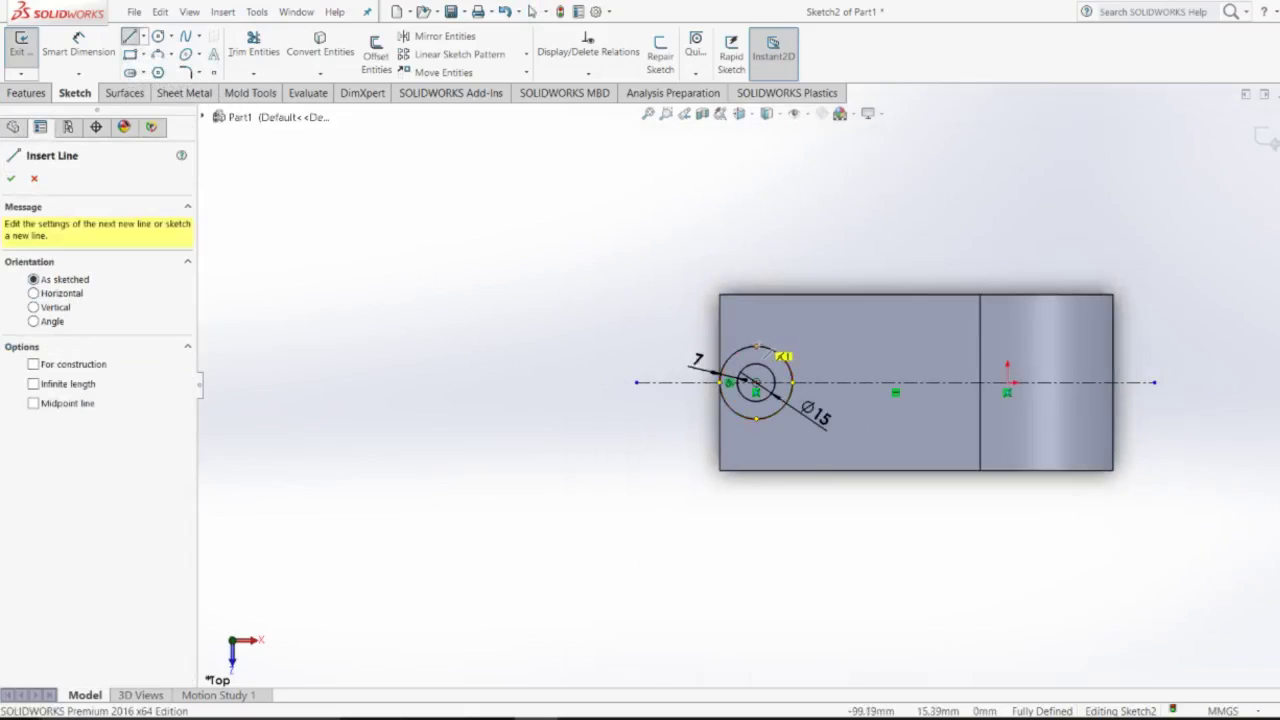
{"action": "left_click", "coordinate": [760, 349]}
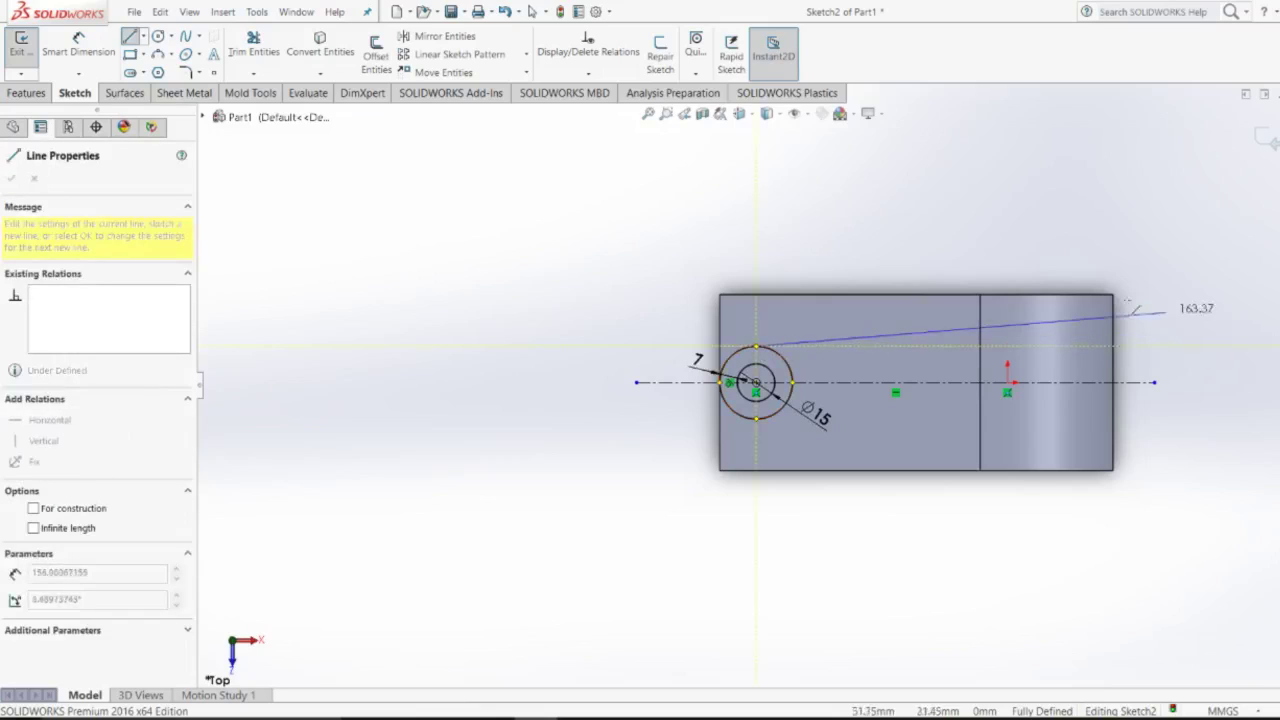
{"action": "scroll", "coordinate": [1103, 295], "scroll_direction": "down", "scroll_amount": 1}
{"action": "scroll", "coordinate": [1103, 300], "scroll_direction": "down", "scroll_amount": 3}
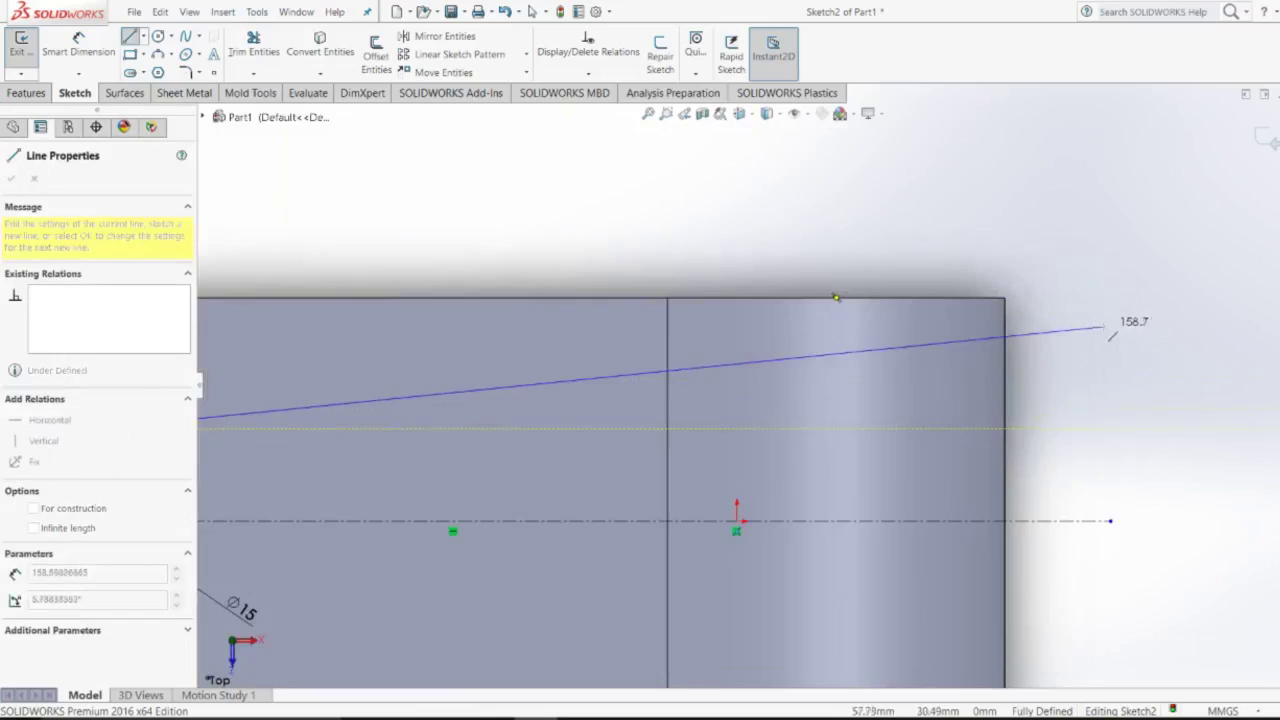
{"action": "left_click", "coordinate": [1005, 298]}
{"action": "scroll", "coordinate": [1005, 300], "scroll_direction": "up", "scroll_amount": 3}
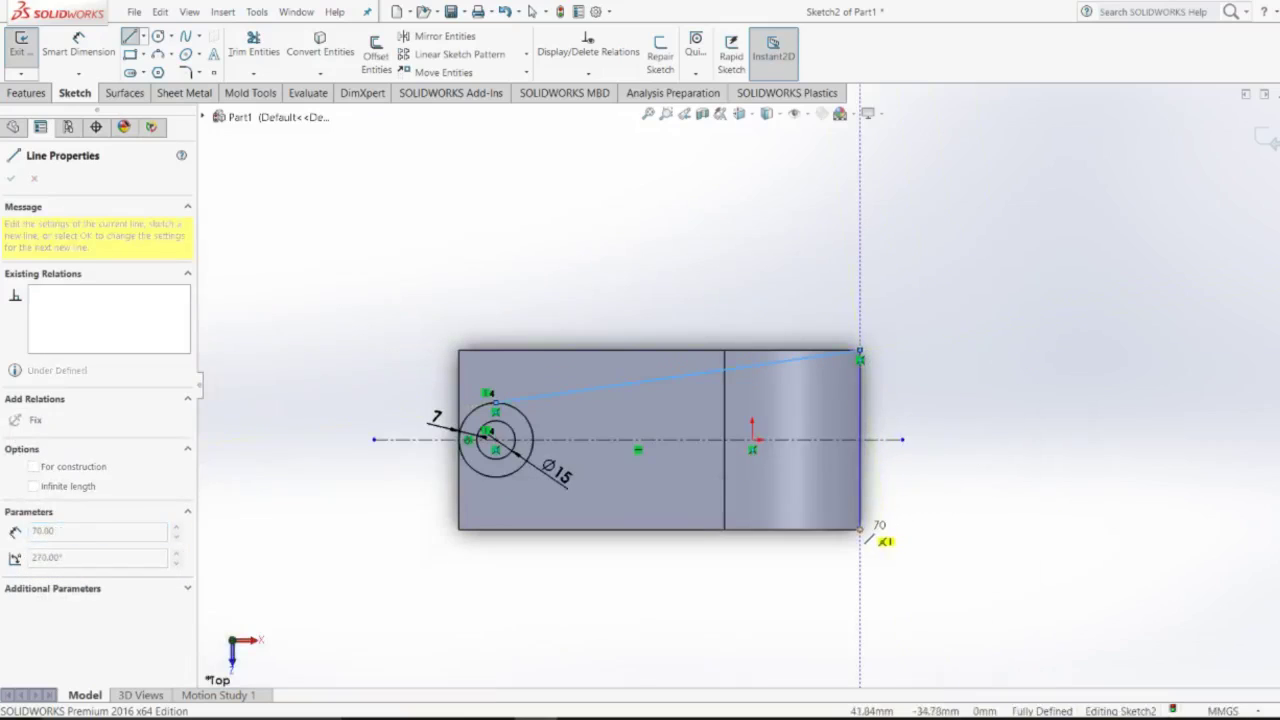
{"action": "left_click", "coordinate": [862, 530]}
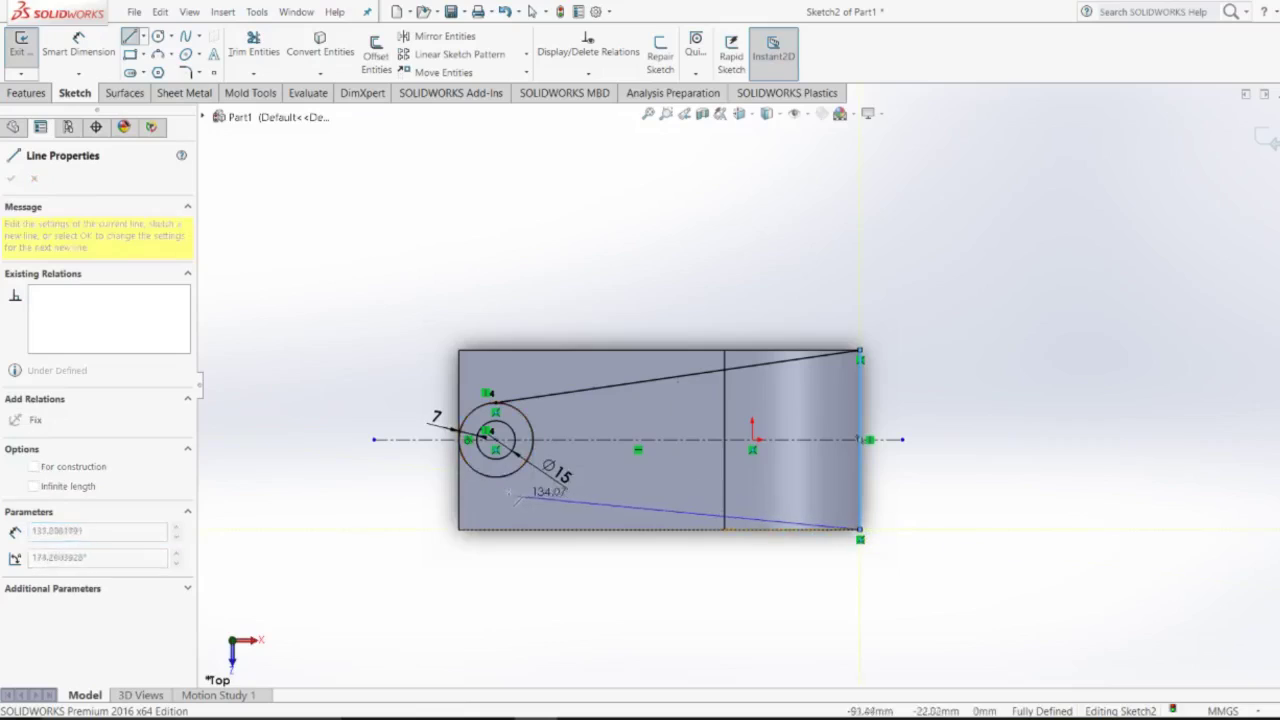
{"action": "left_click", "coordinate": [504, 487]}
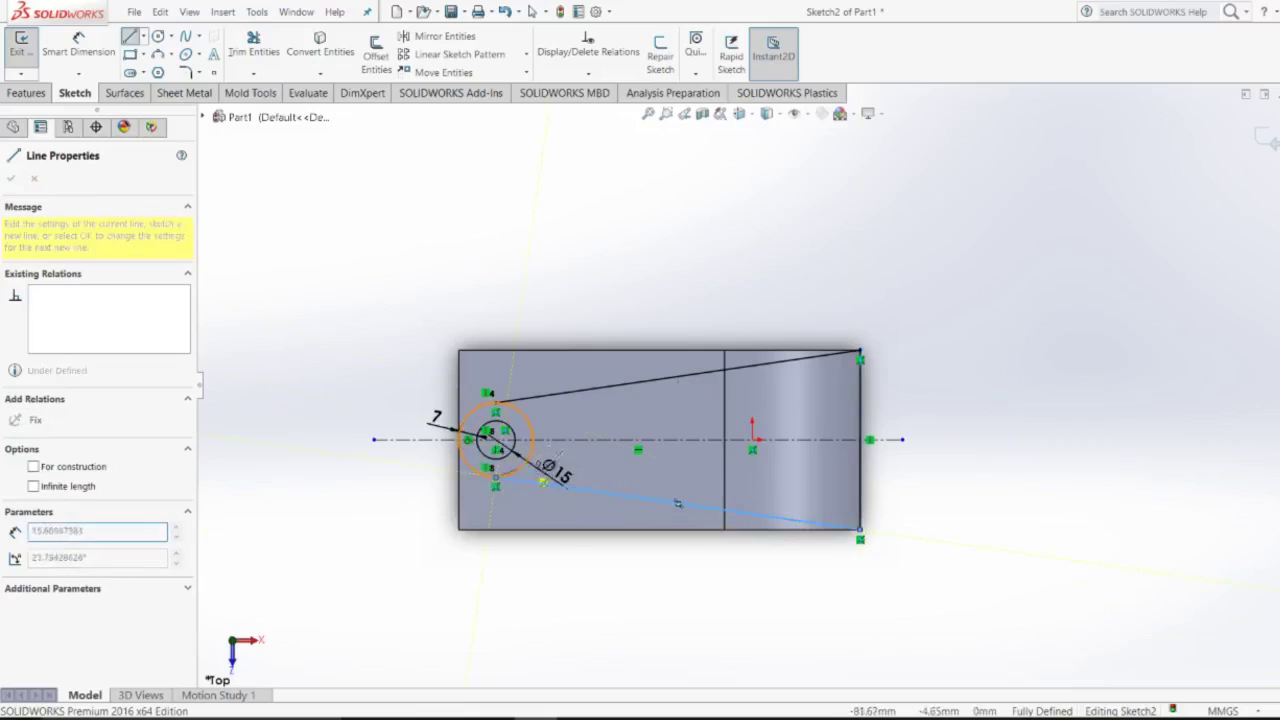
{"action": "key", "text": "Escape"}
{"action": "key", "text": "Escape"}
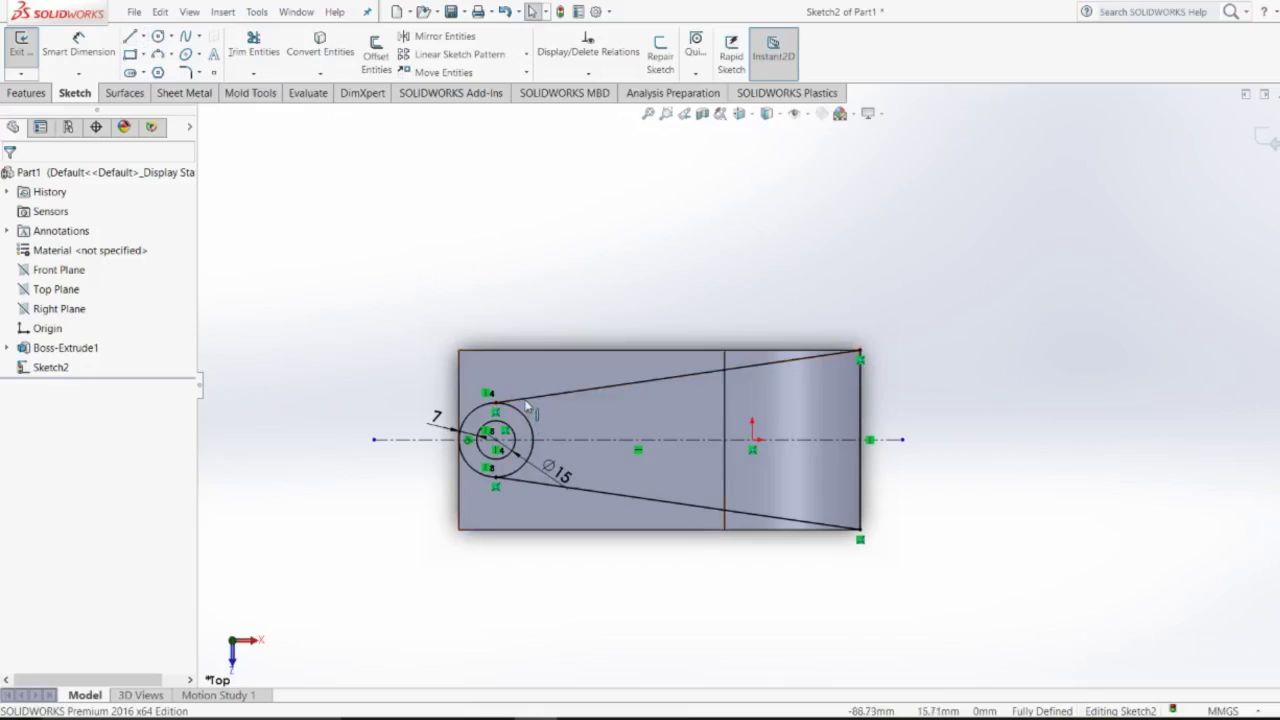
{"action": "scroll", "coordinate": [470, 404], "scroll_direction": "down", "scroll_amount": 3}
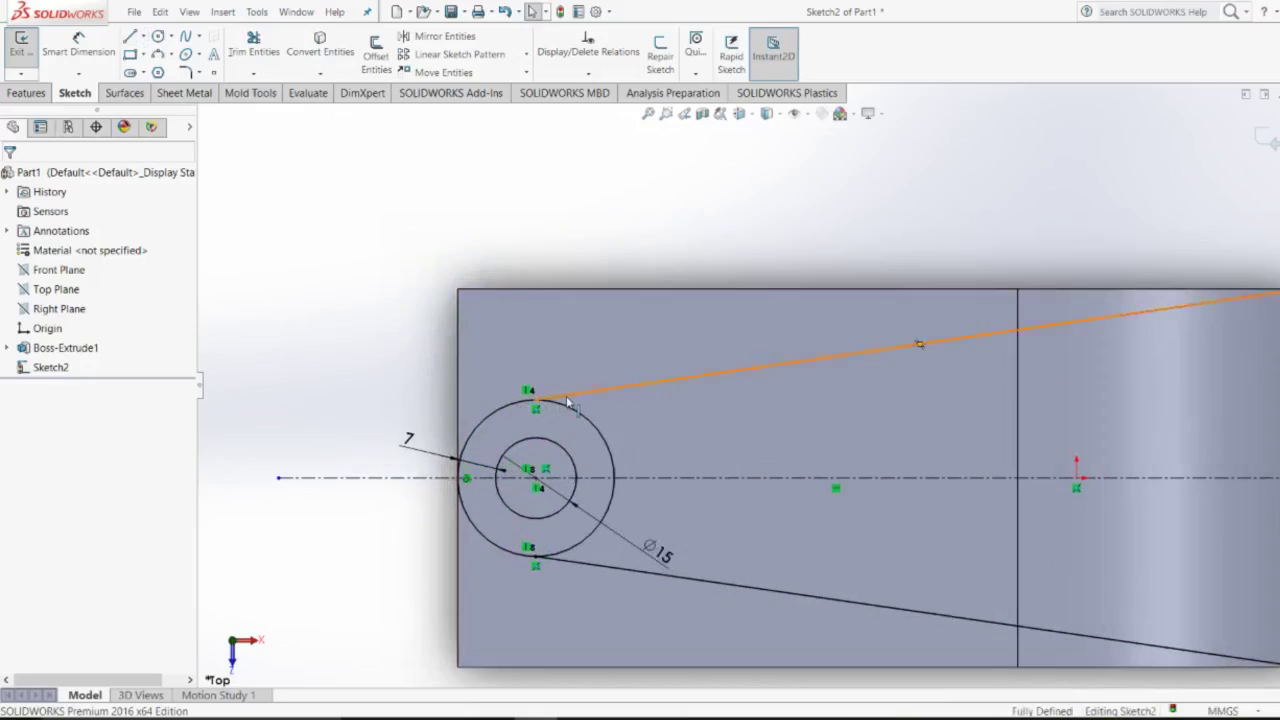
Make the top line tangent to the outer circle, then undo the over-defining relation.
{"action": "left_click", "coordinate": [567, 402]}
{"action": "left_click", "coordinate": [565, 406], "text": "ctrl"}
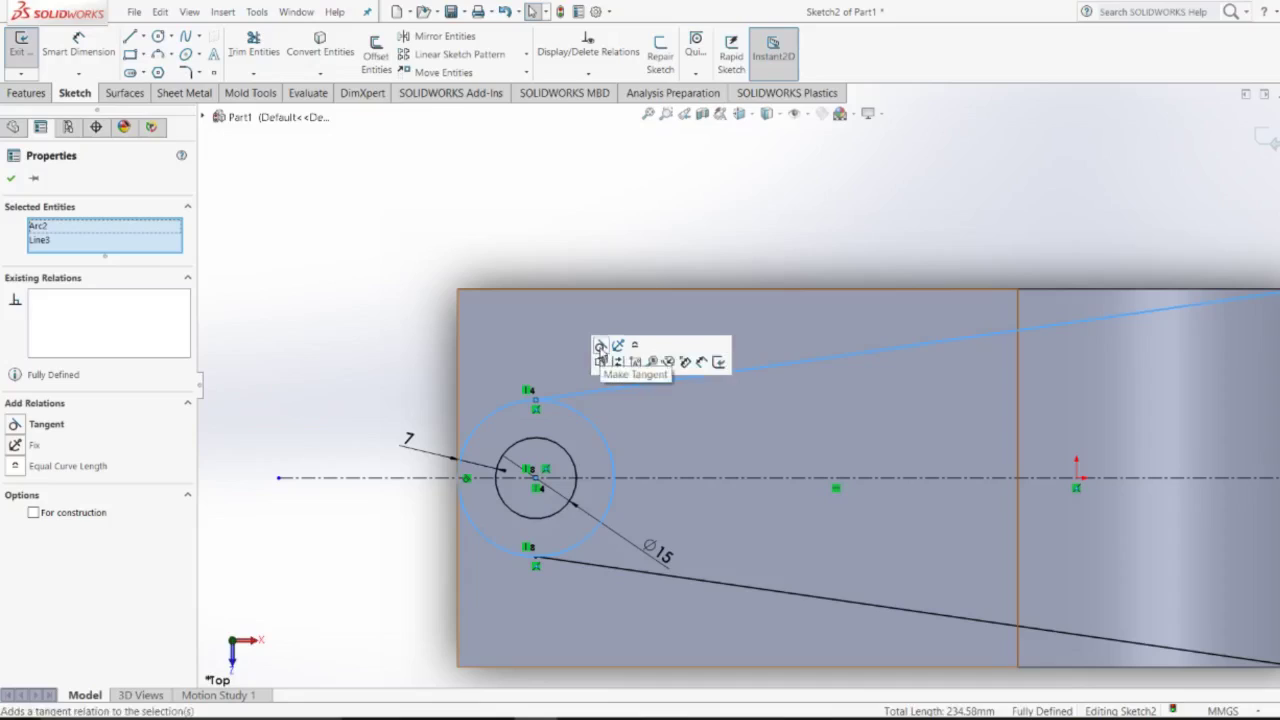
{"action": "left_click", "coordinate": [601, 352]}
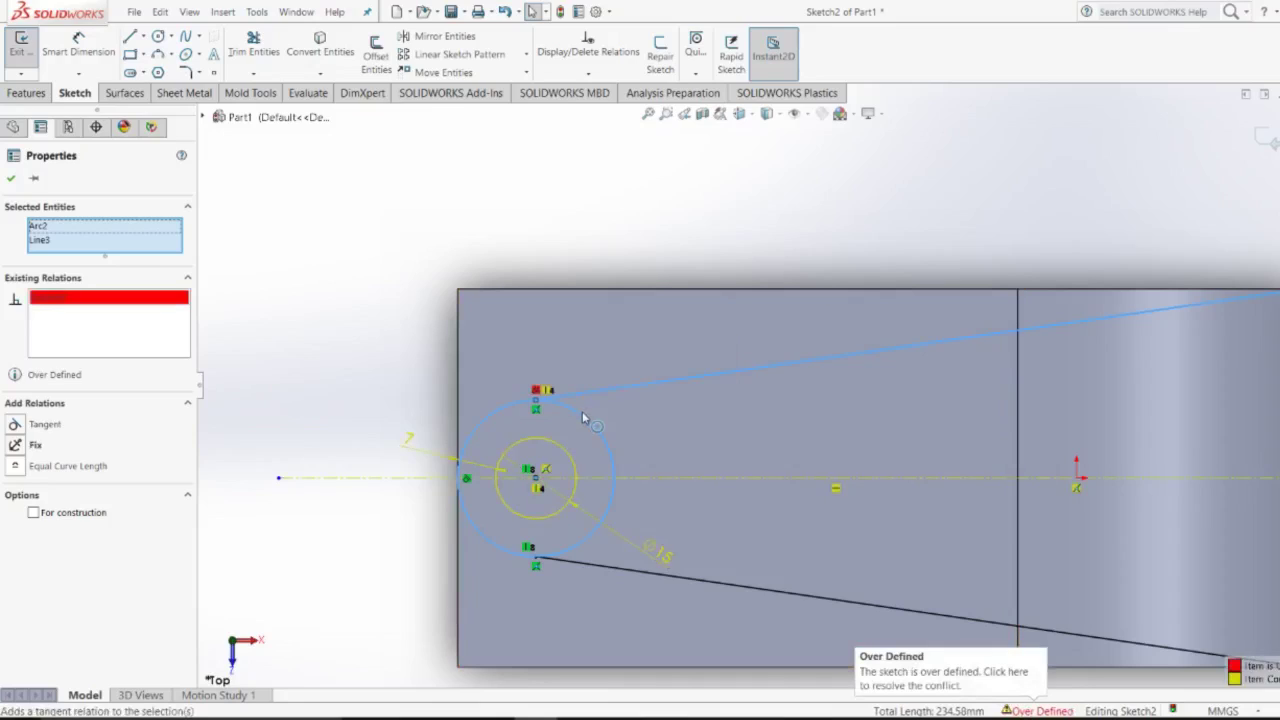
{"action": "key", "text": "ctrl+z"}
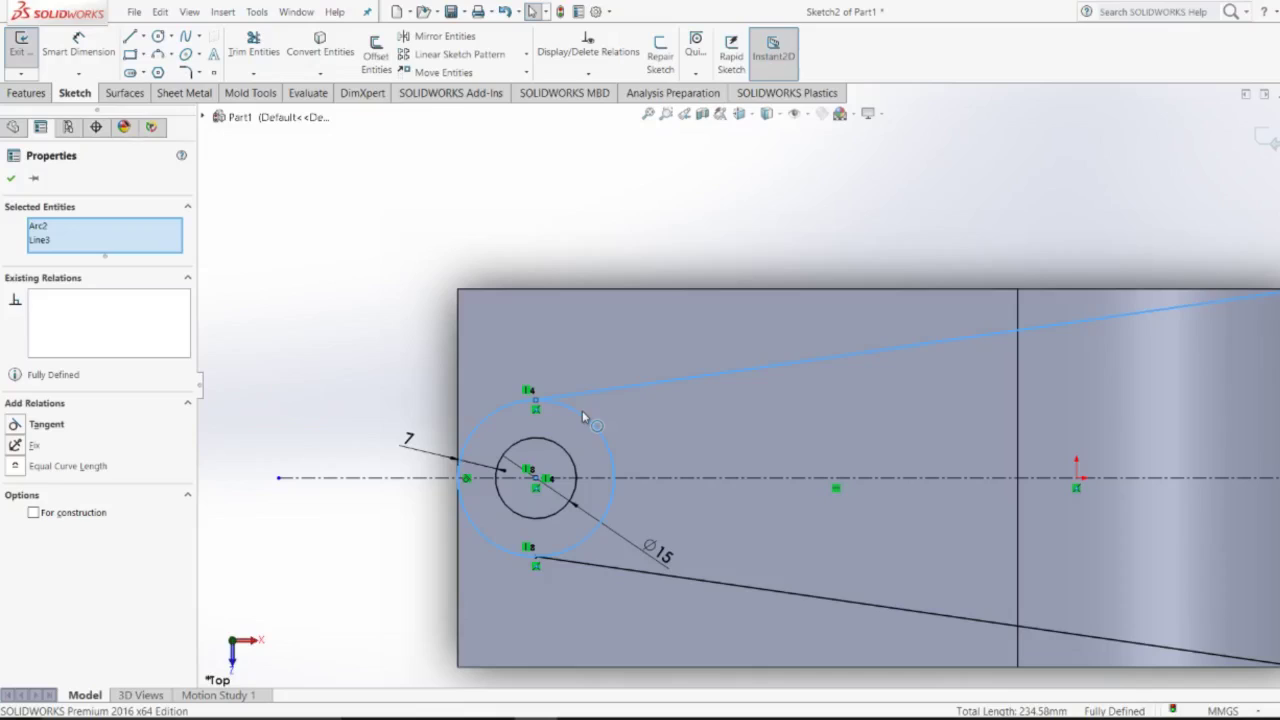
{"action": "left_click", "coordinate": [567, 405]}
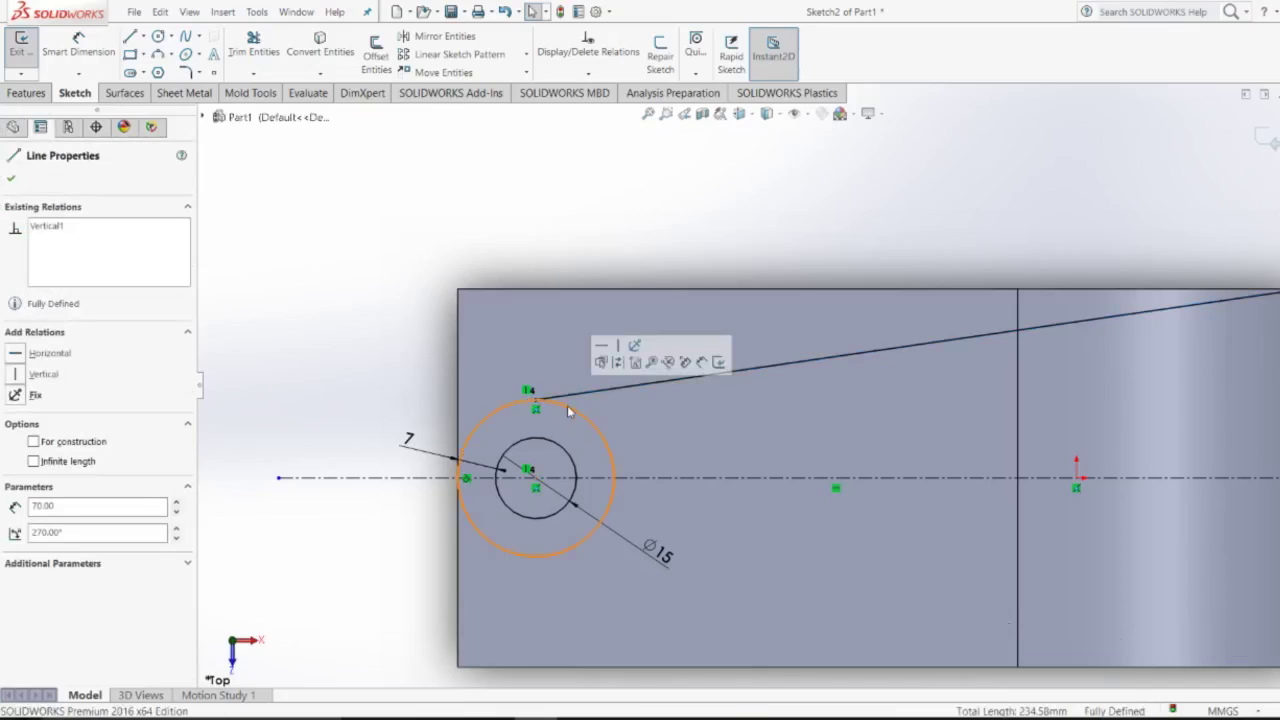
{"action": "scroll", "coordinate": [743, 447], "scroll_direction": "up", "scroll_amount": 3}
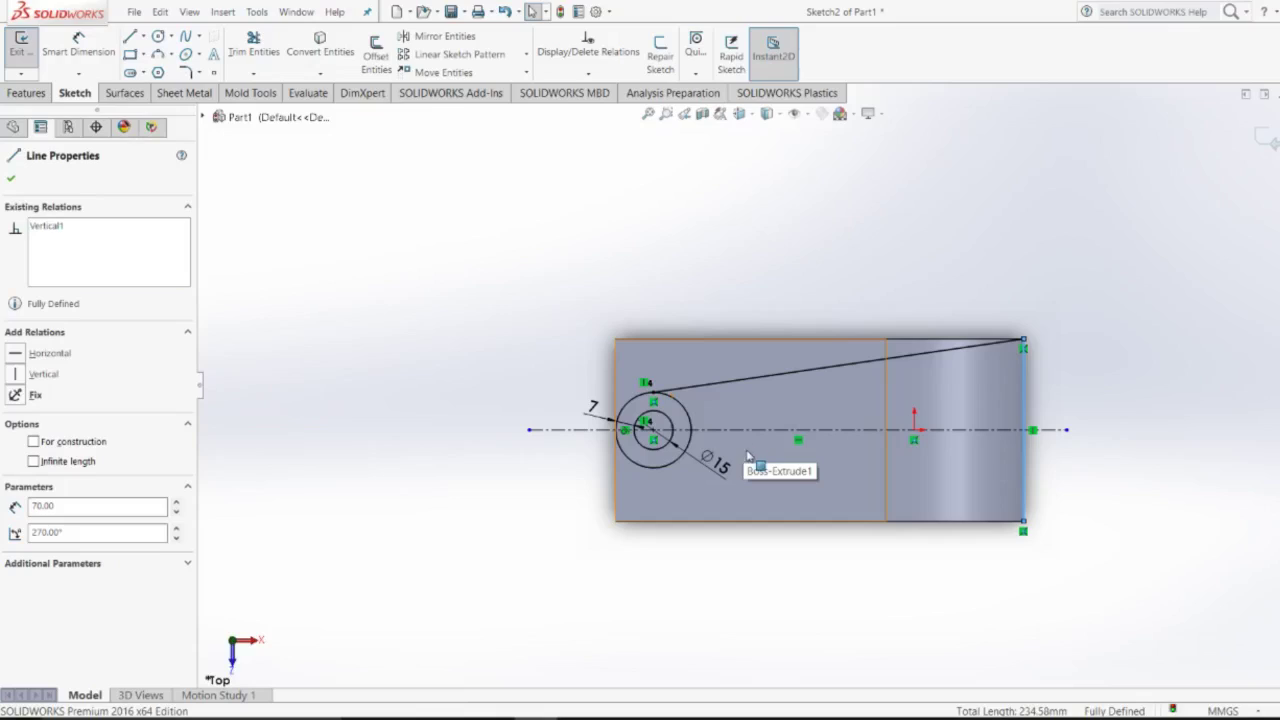
Draw a line from the rectangle's bottom-right corner to the outer circle.
{"action": "left_click", "coordinate": [130, 36]}
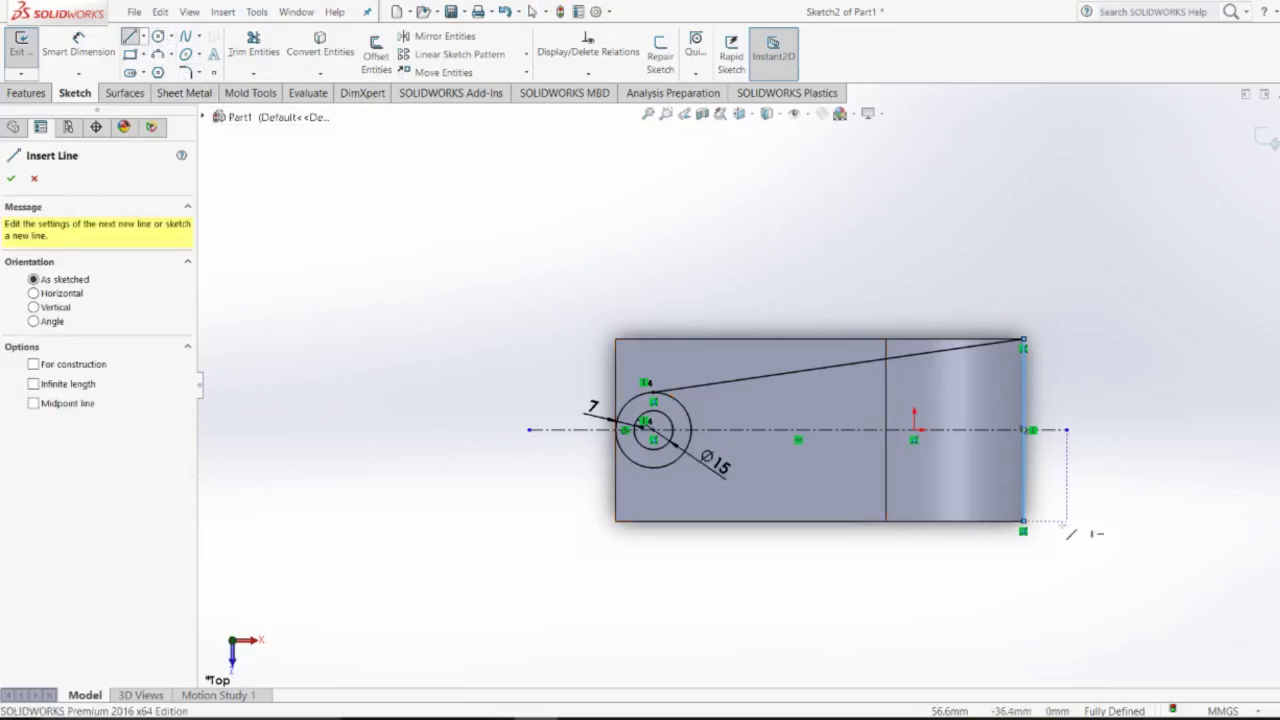
{"action": "left_click", "coordinate": [1023, 521]}
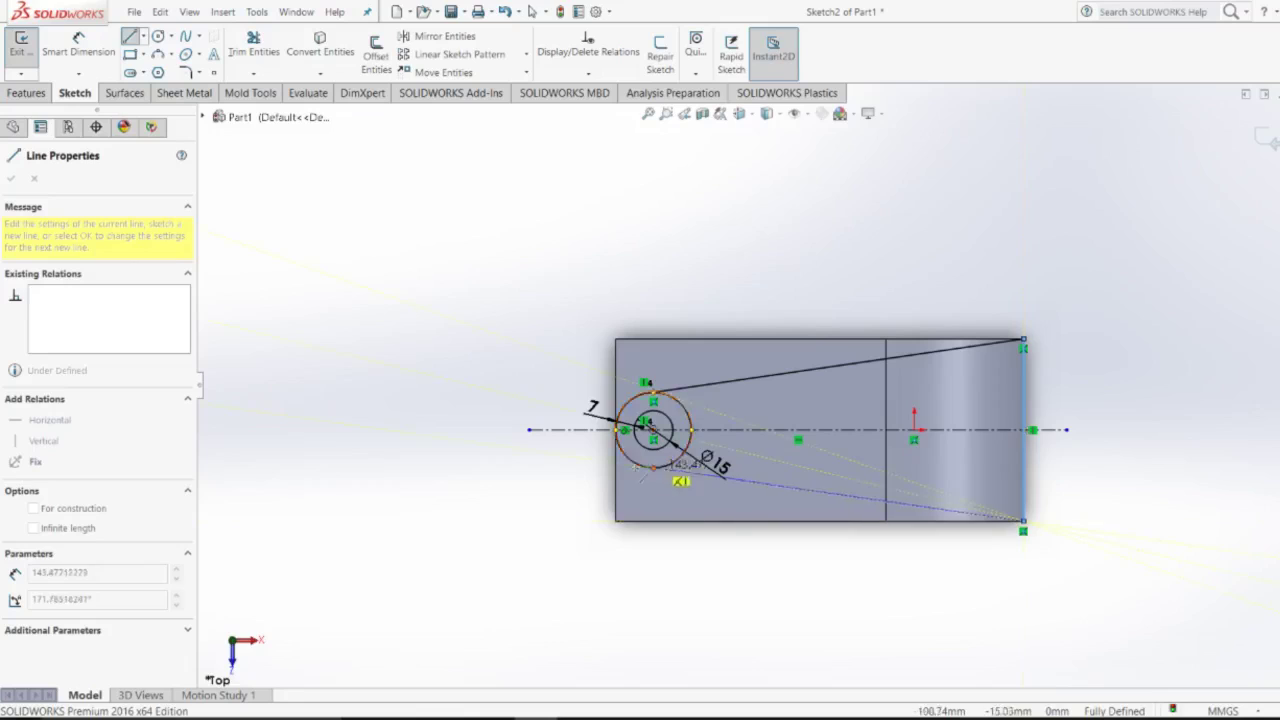
{"action": "left_click", "coordinate": [655, 478]}
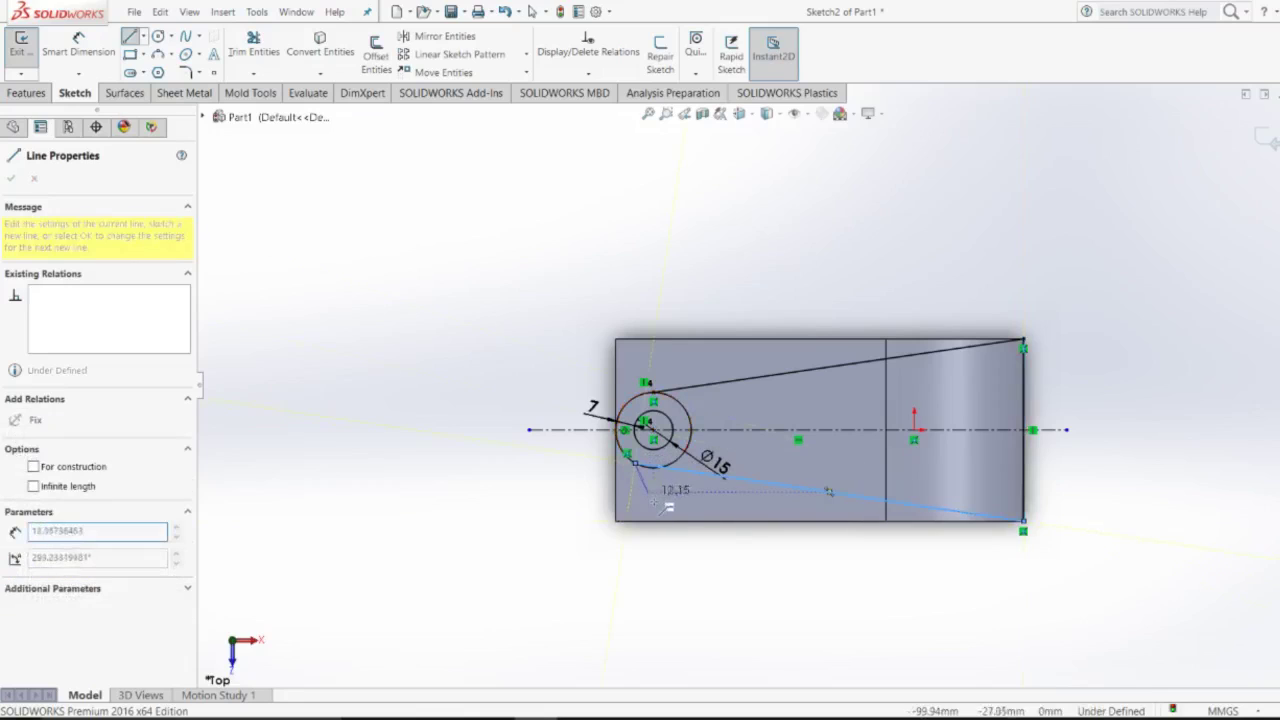
{"action": "key", "text": "Escape"}
{"action": "scroll", "coordinate": [679, 470], "scroll_direction": "down", "scroll_amount": 2}
{"action": "scroll", "coordinate": [670, 466], "scroll_direction": "down", "scroll_amount": 2}
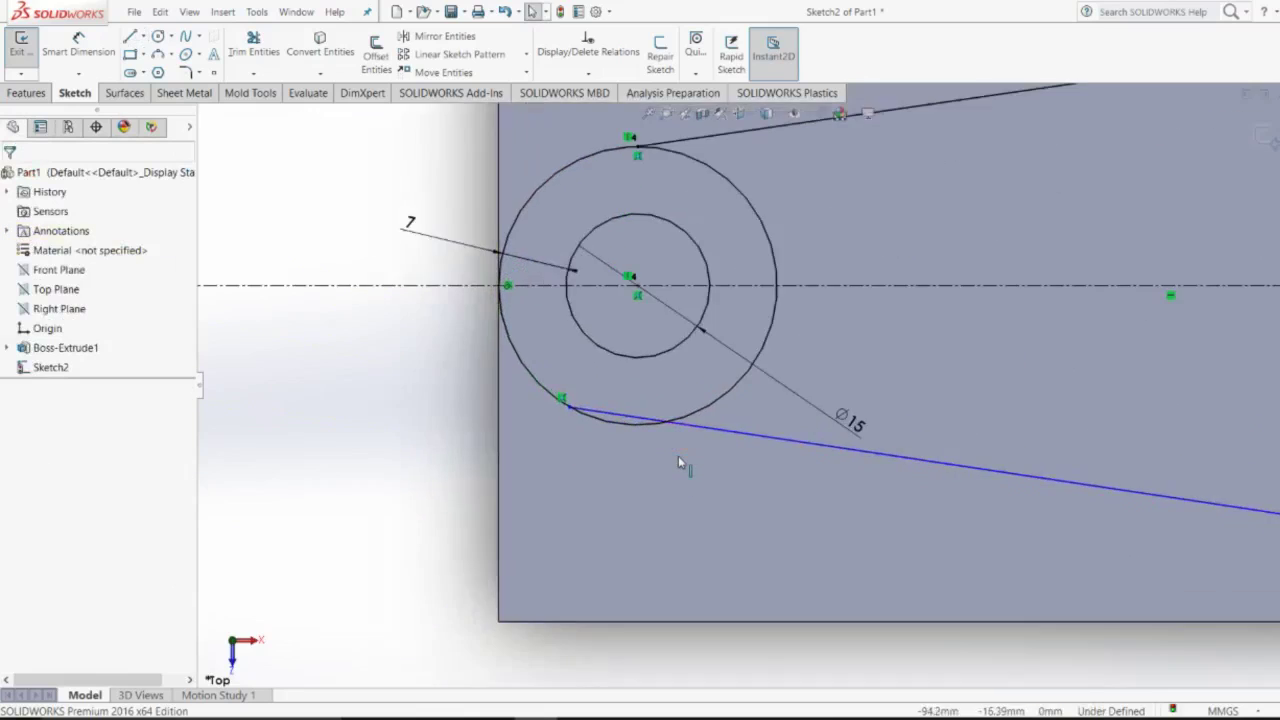
Add a Tangent relation between the new lower line and the outer circle.
{"action": "left_click", "coordinate": [690, 424]}
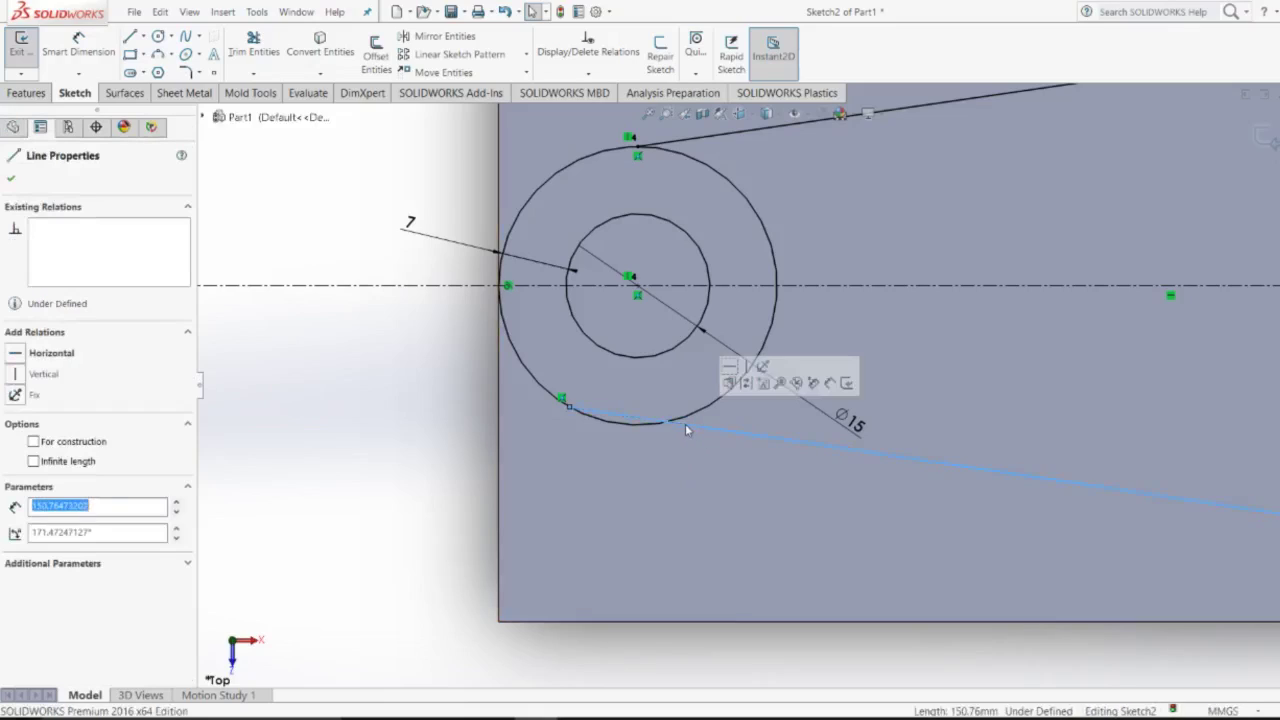
{"action": "left_click", "coordinate": [688, 414], "text": "ctrl"}
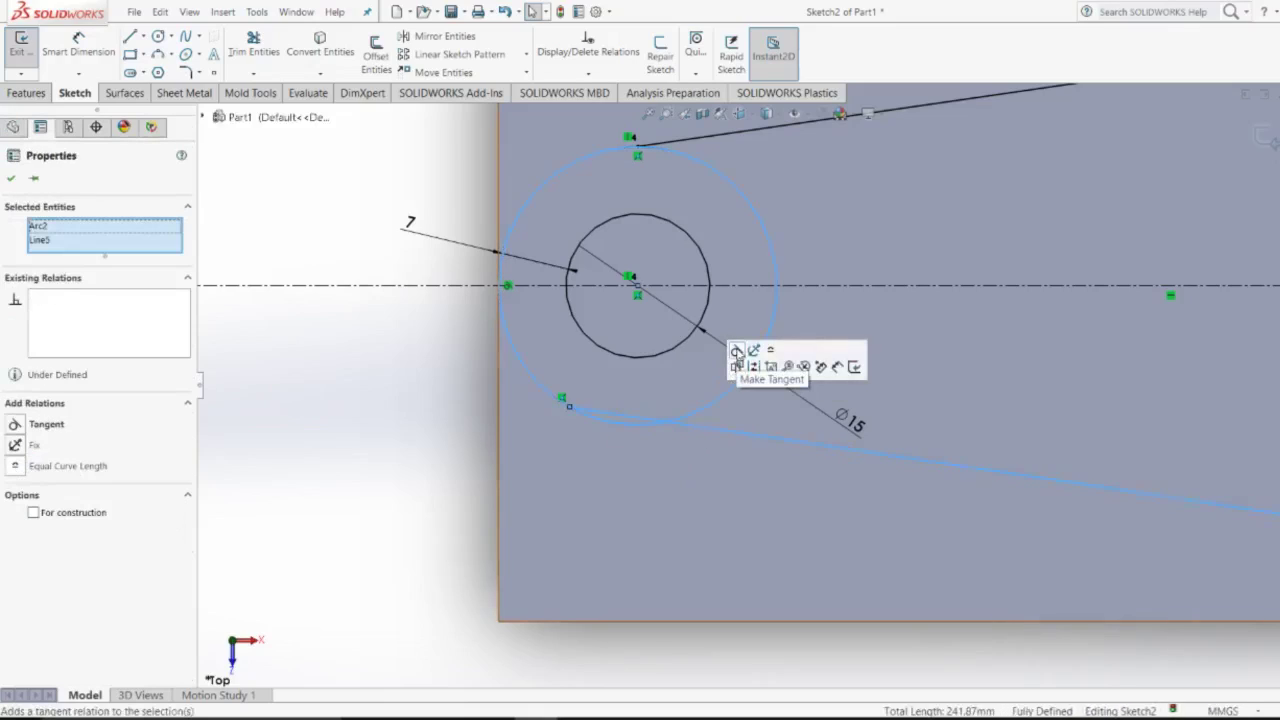
{"action": "left_click", "coordinate": [736, 351]}
{"action": "key", "text": "Escape"}
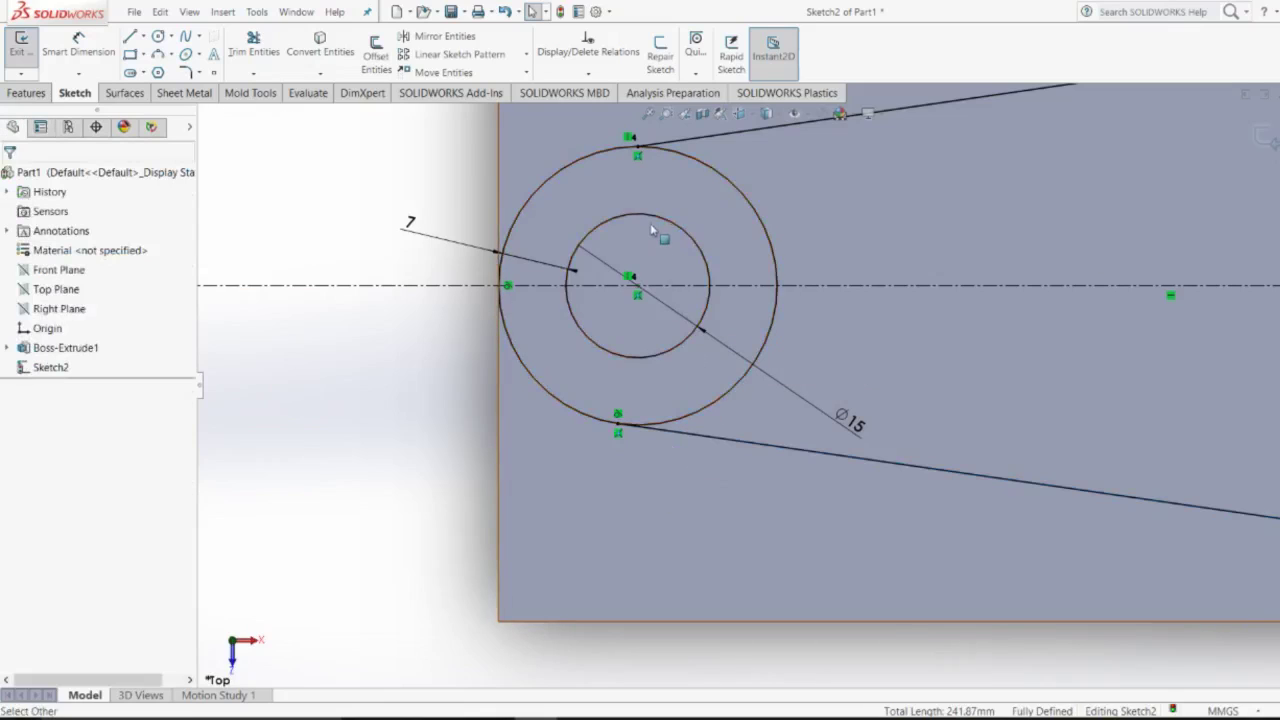
{"action": "scroll", "coordinate": [660, 226], "scroll_direction": "down", "scroll_amount": 2}
{"action": "scroll", "coordinate": [672, 205], "scroll_direction": "up", "scroll_amount": 1}
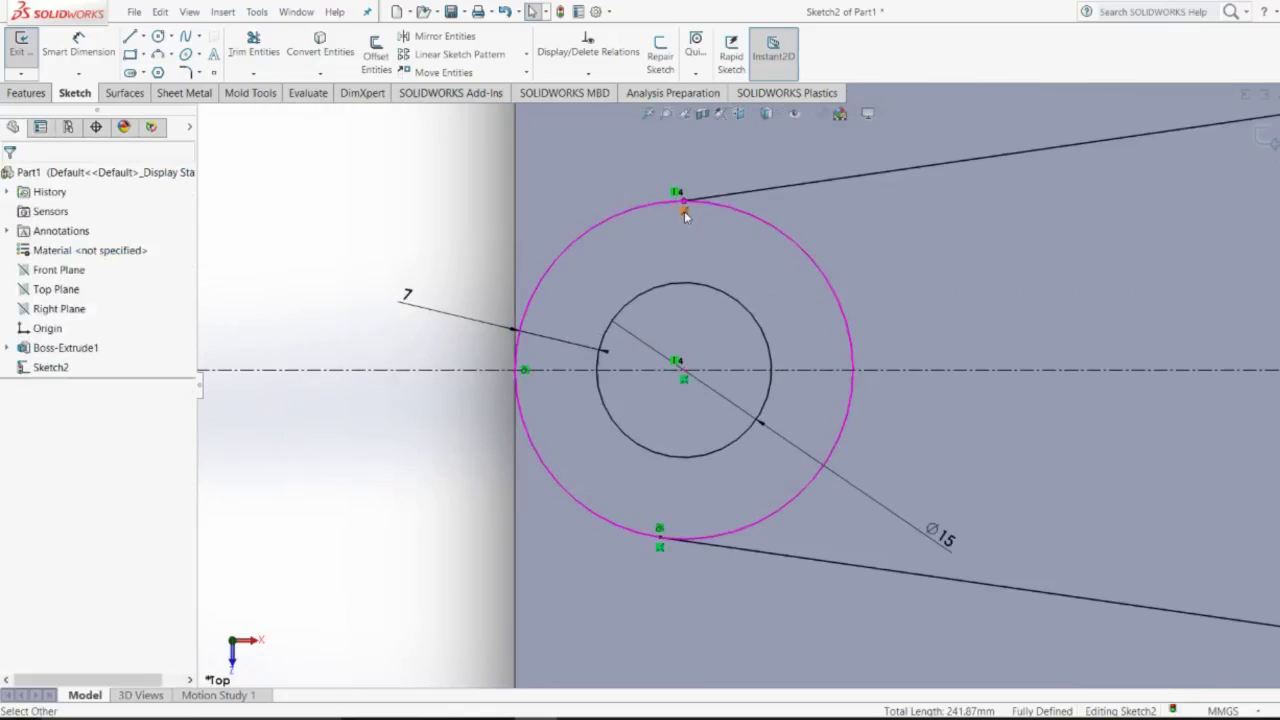
Delete the upper line endpoint's relations and drag the endpoint onto the outer circle.
{"action": "right_click", "coordinate": [683, 213]}
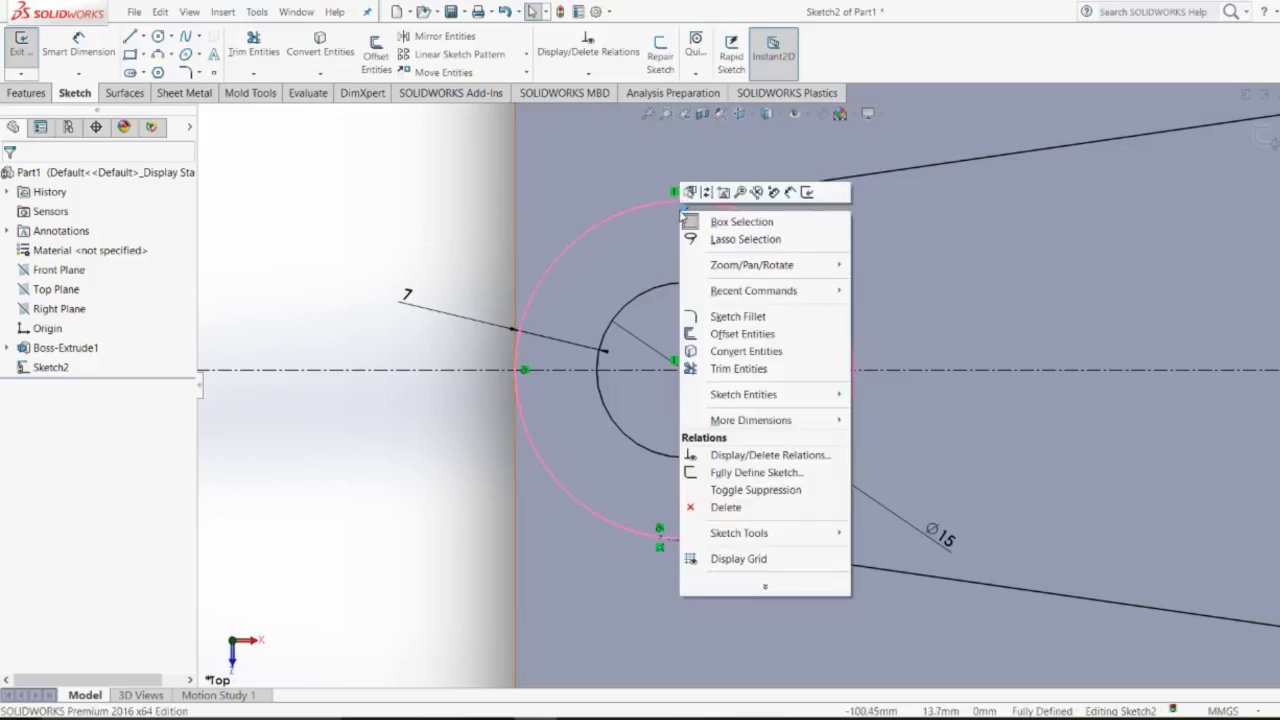
{"action": "left_click", "coordinate": [726, 507]}
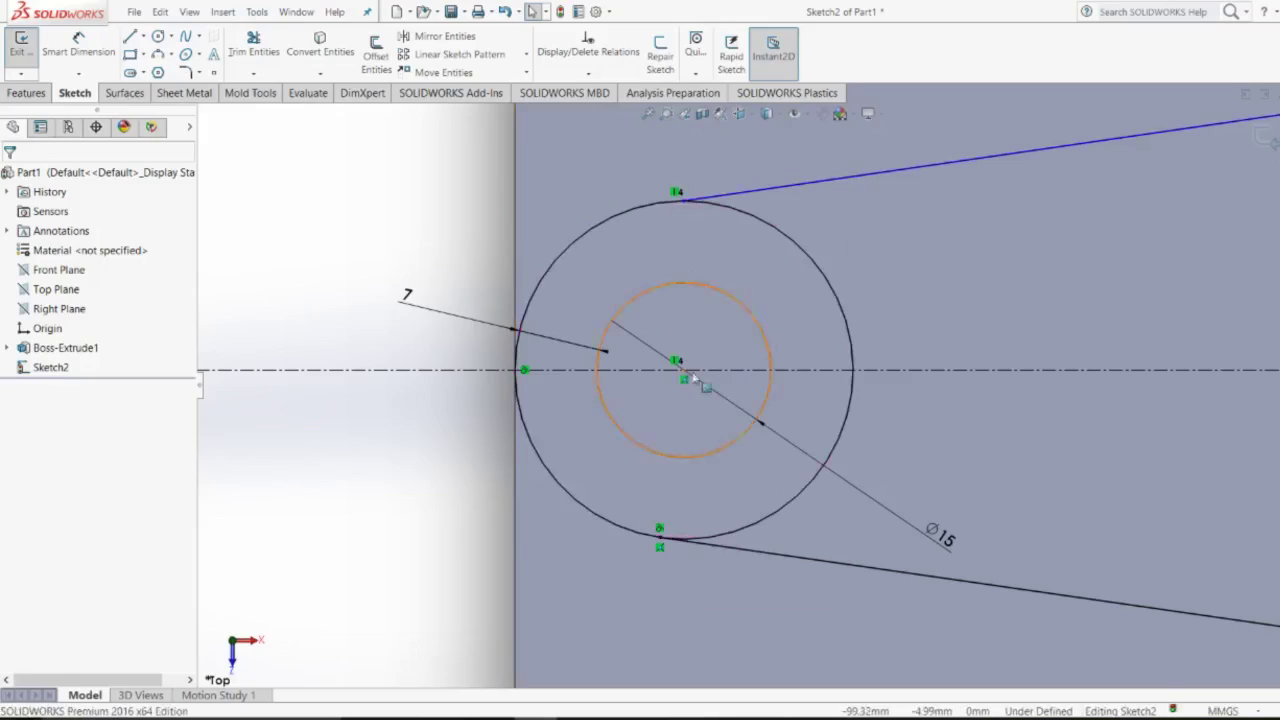
{"action": "left_click", "coordinate": [688, 193]}
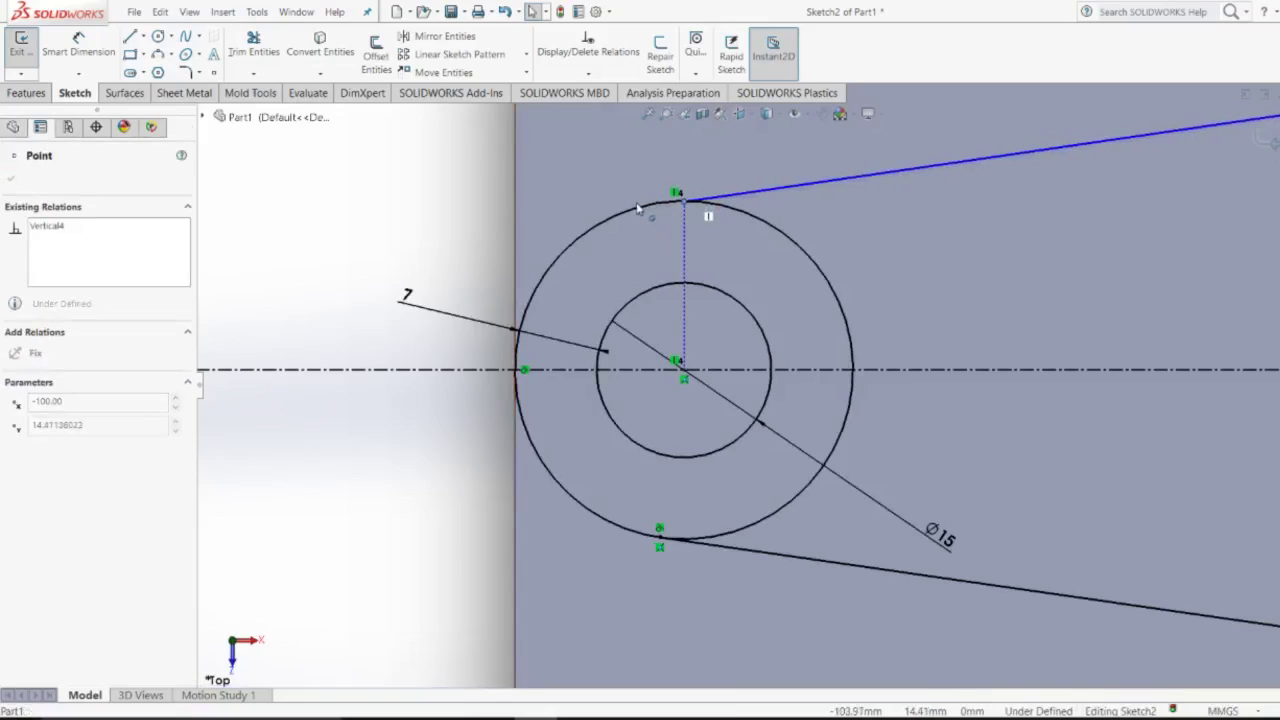
{"action": "left_click_drag", "start_coordinate": [632, 194], "coordinate": [634, 200]}
{"action": "left_click", "coordinate": [776, 204]}
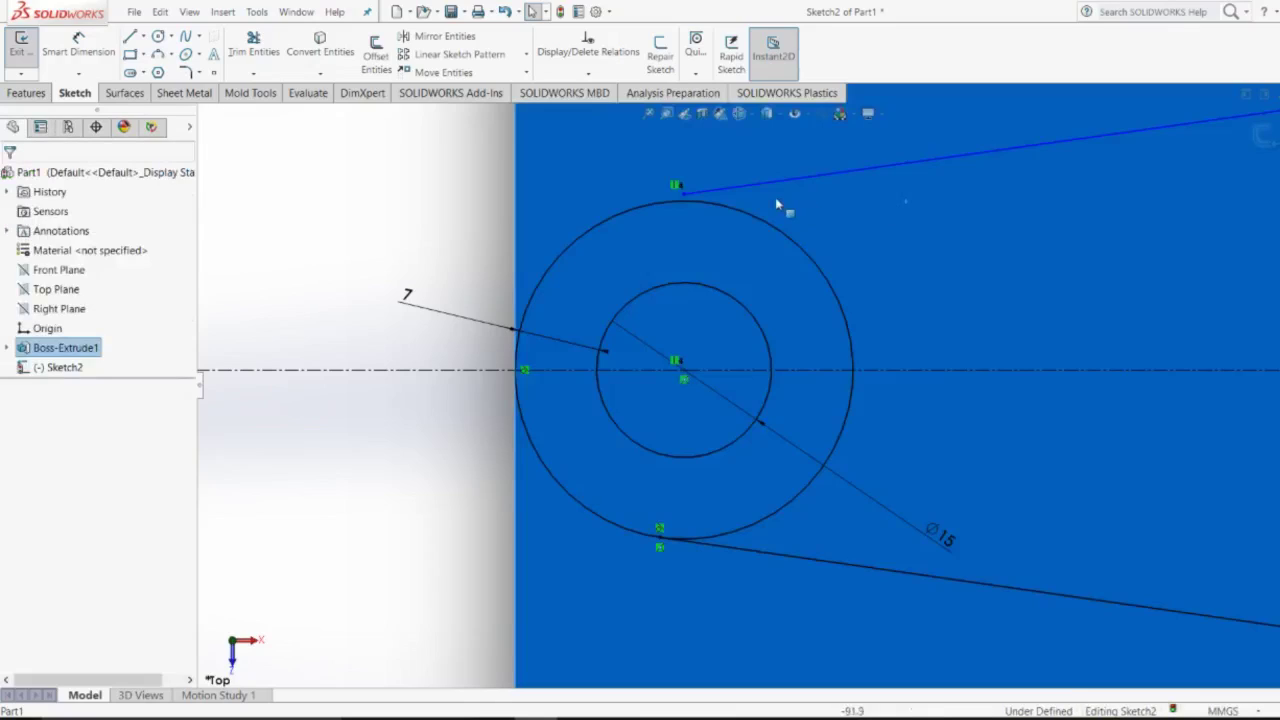
{"action": "left_click", "coordinate": [714, 191]}
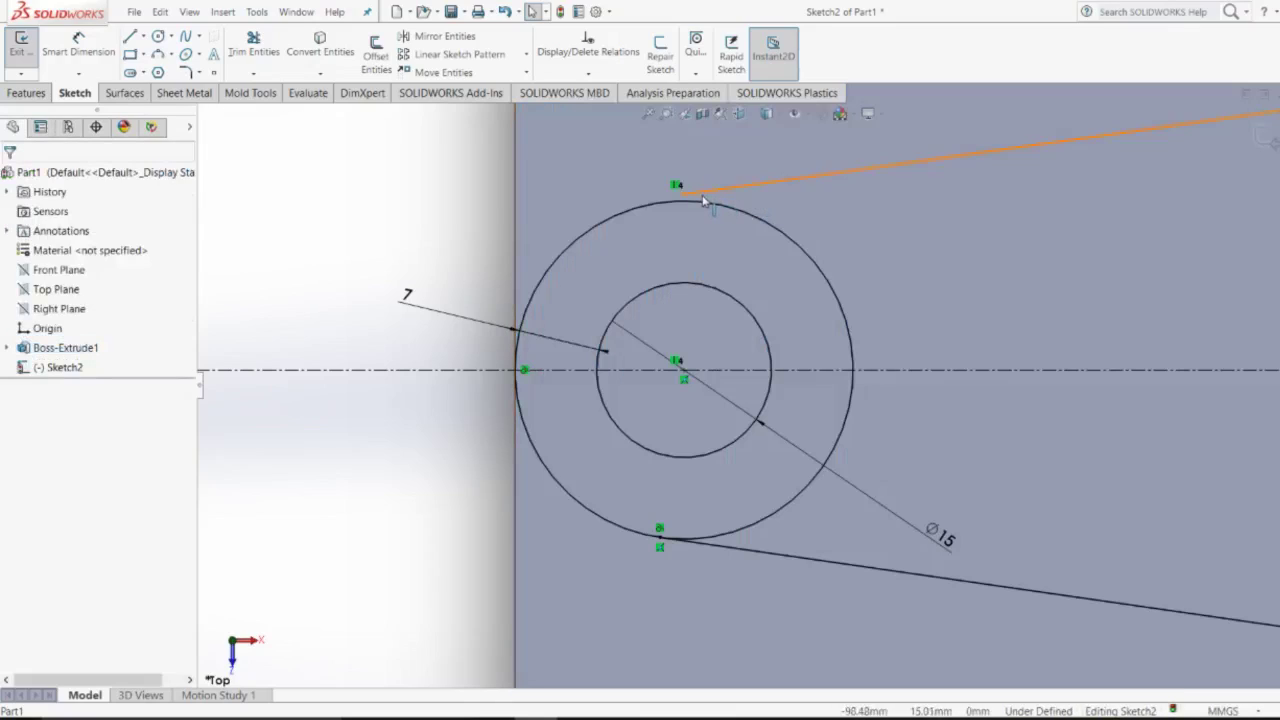
{"action": "left_click_drag", "start_coordinate": [693, 194], "coordinate": [639, 196]}
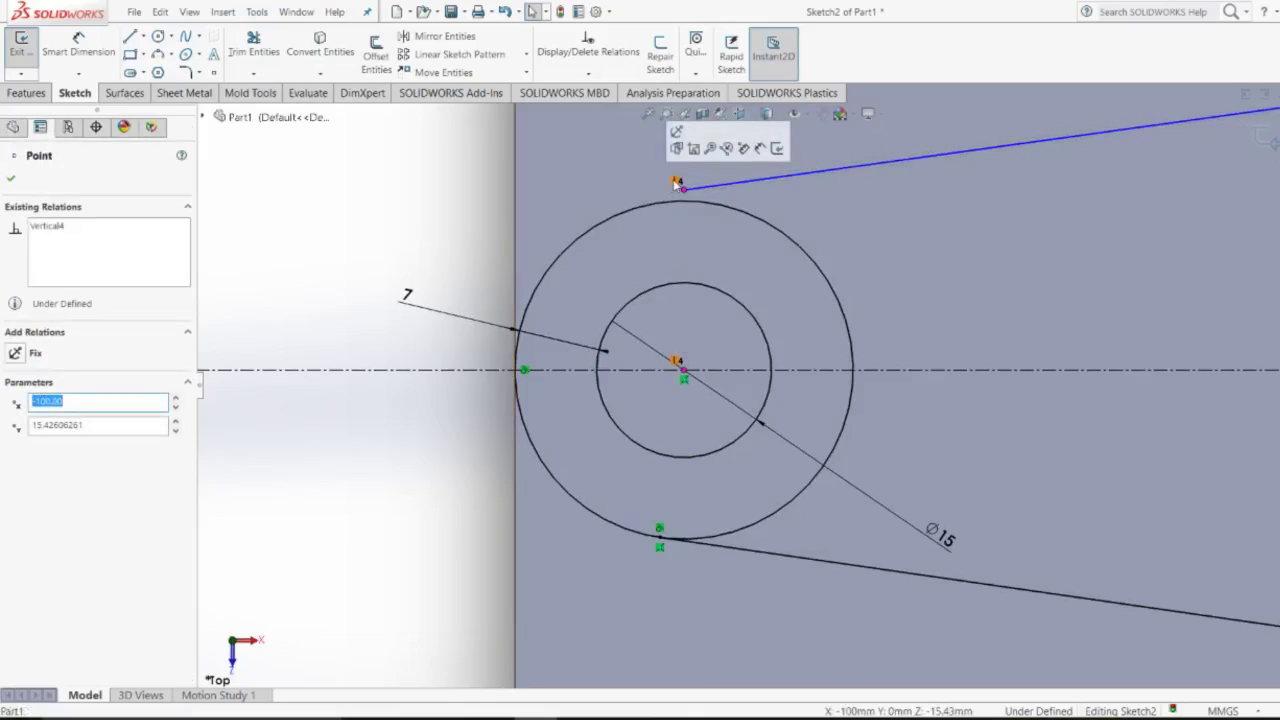
{"action": "left_click", "coordinate": [675, 185]}
{"action": "right_click", "coordinate": [675, 185]}
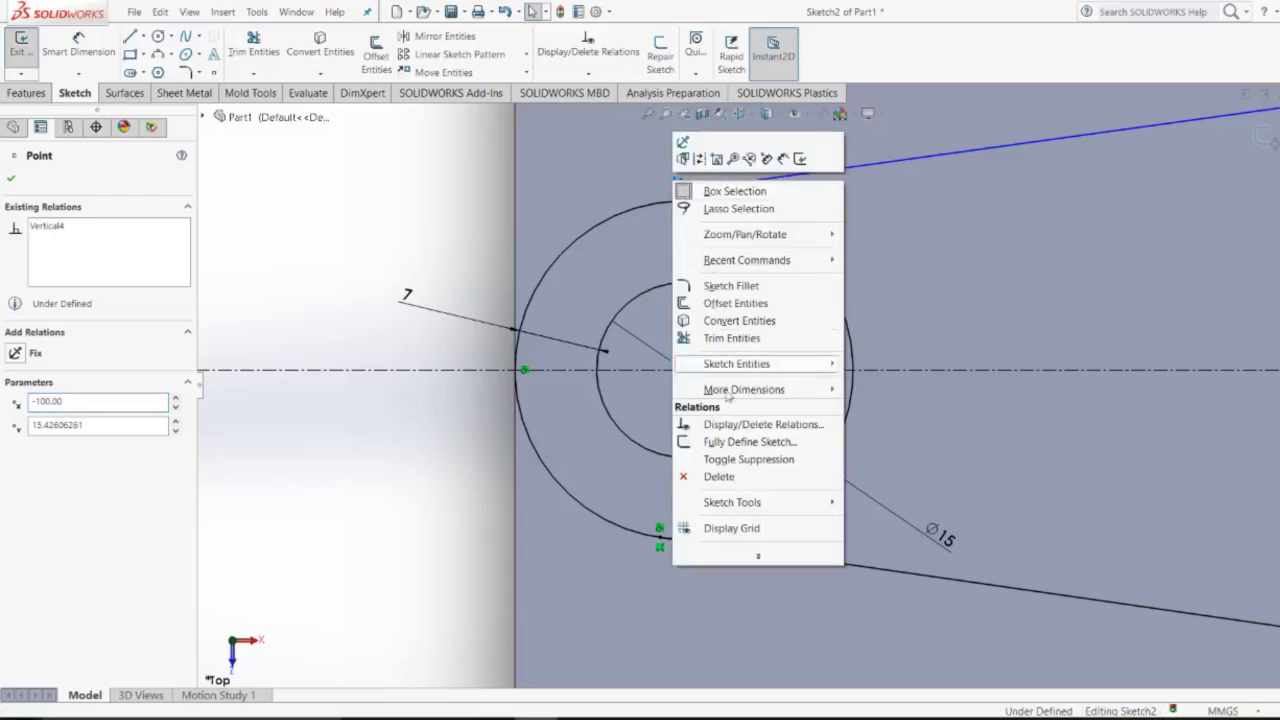
{"action": "left_click", "coordinate": [715, 470]}
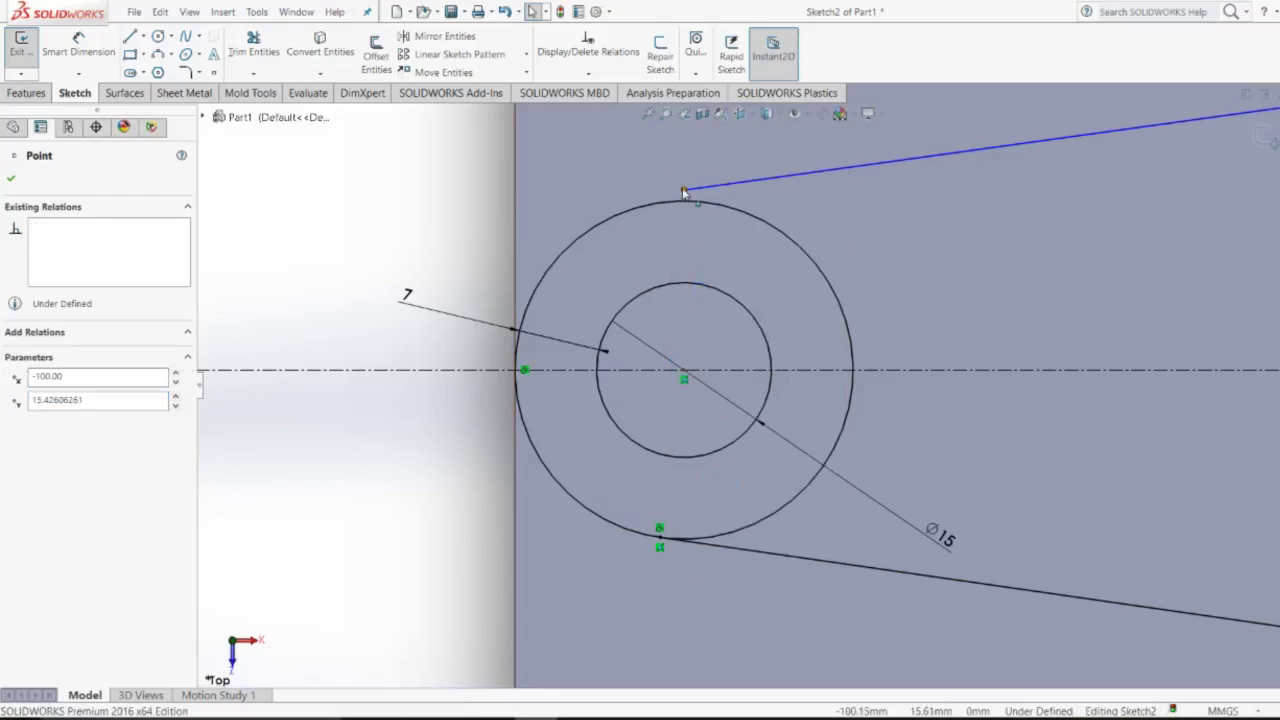
{"action": "left_click_drag", "start_coordinate": [683, 190], "coordinate": [653, 195]}
{"action": "left_click", "coordinate": [784, 199]}
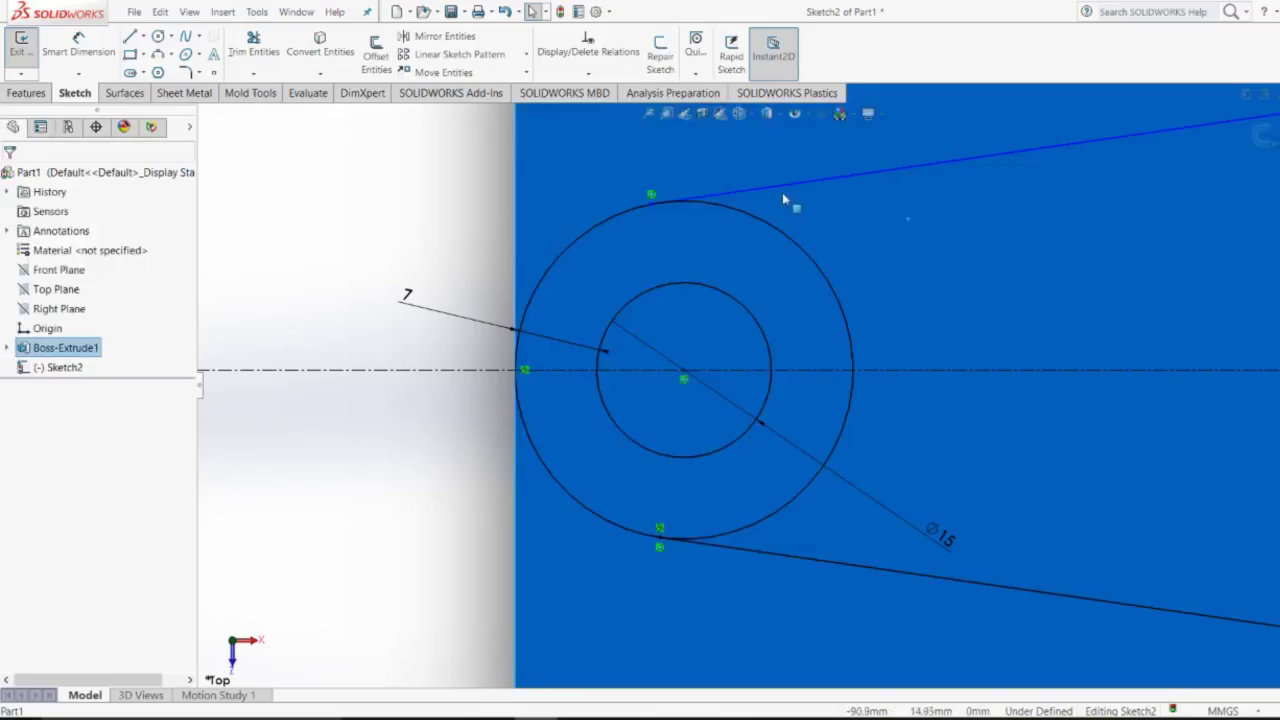
{"action": "key", "text": "Escape"}
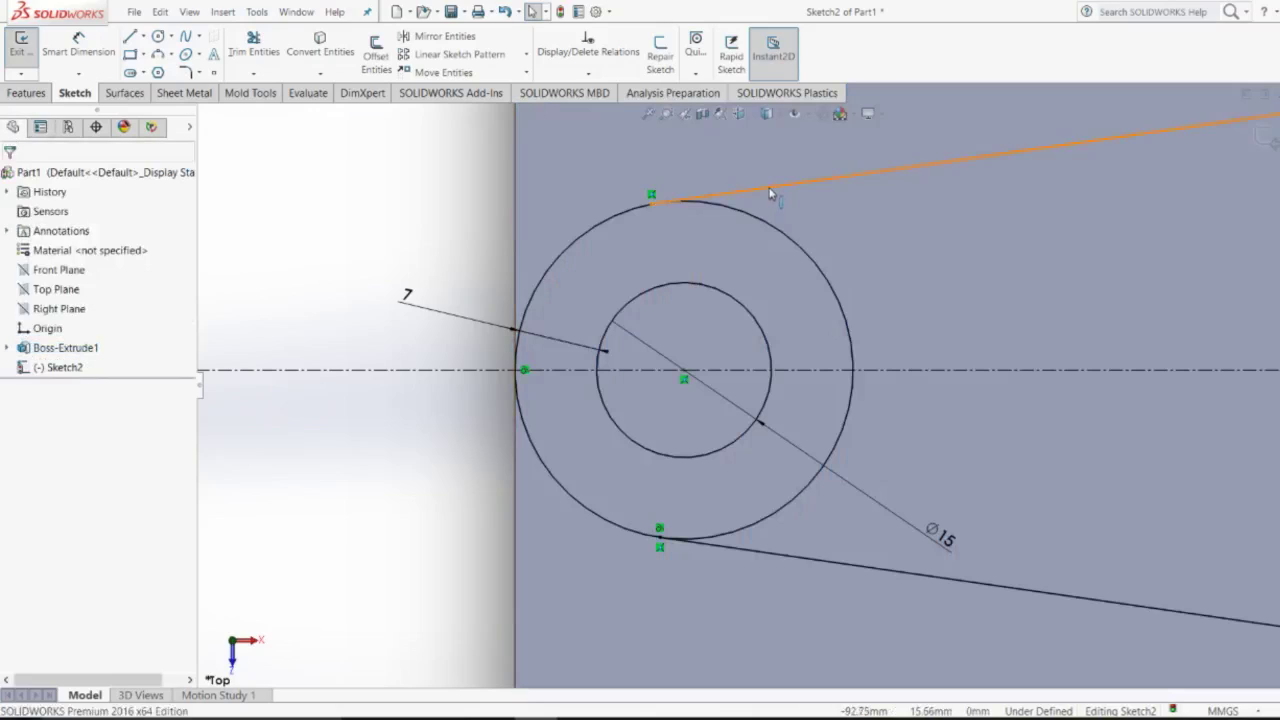
Make the upper line tangent to the outer circle and fit the sketch in view.
{"action": "left_click", "coordinate": [771, 195]}
{"action": "left_click", "coordinate": [760, 219]}
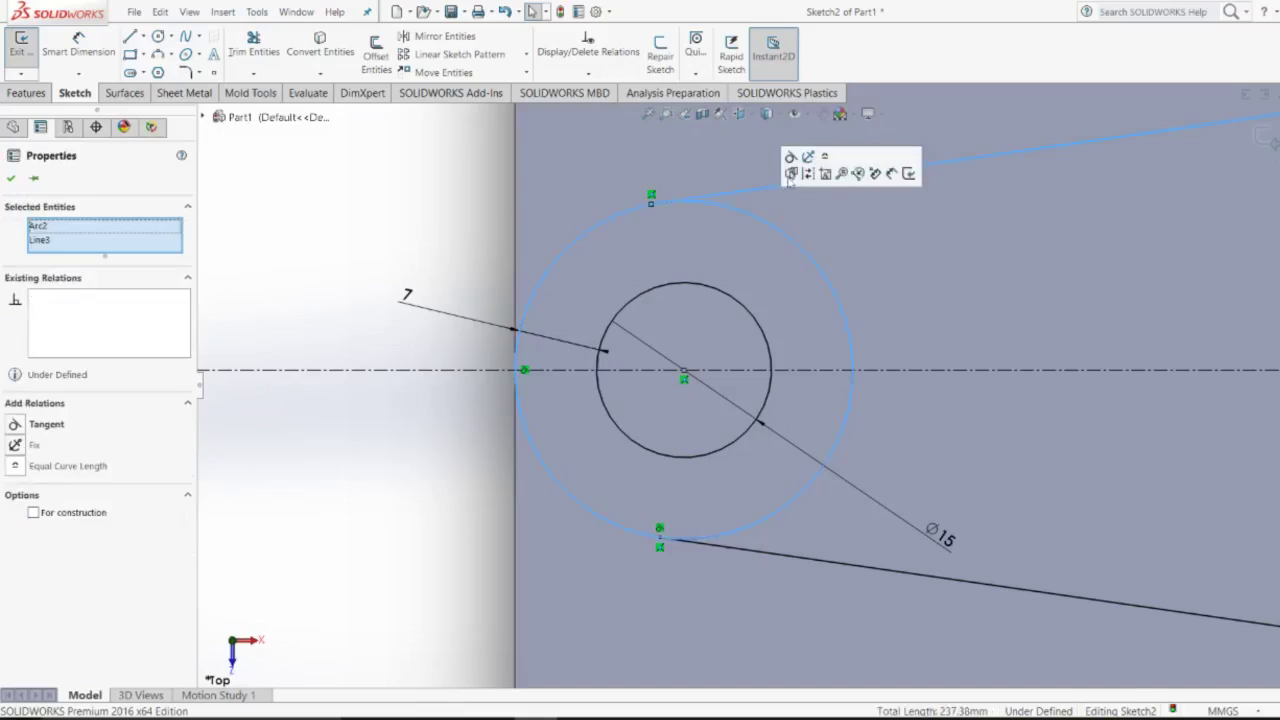
{"action": "left_click", "coordinate": [791, 163]}
{"action": "left_click", "coordinate": [812, 229]}
{"action": "scroll", "coordinate": [812, 229], "scroll_direction": "down", "scroll_amount": 4}
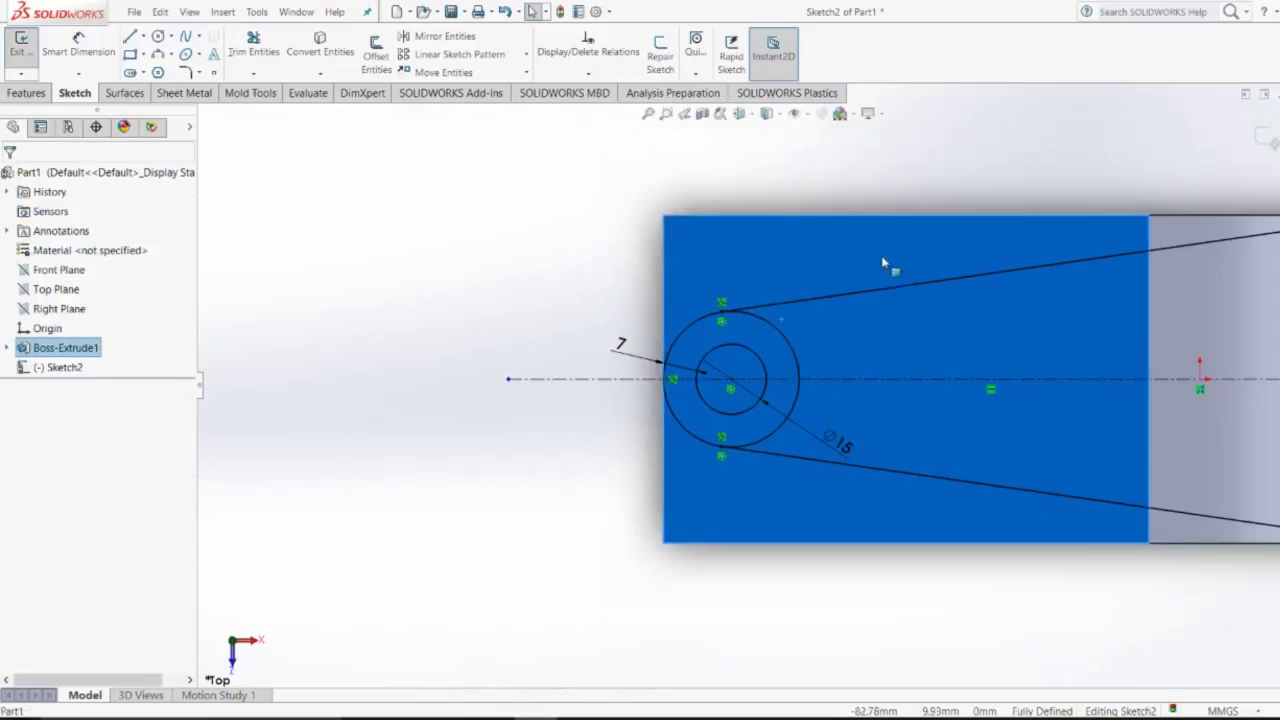
{"action": "key", "text": "Escape"}
{"action": "scroll", "coordinate": [1081, 353], "scroll_direction": "down", "scroll_amount": 2}
{"action": "key", "text": "f"}
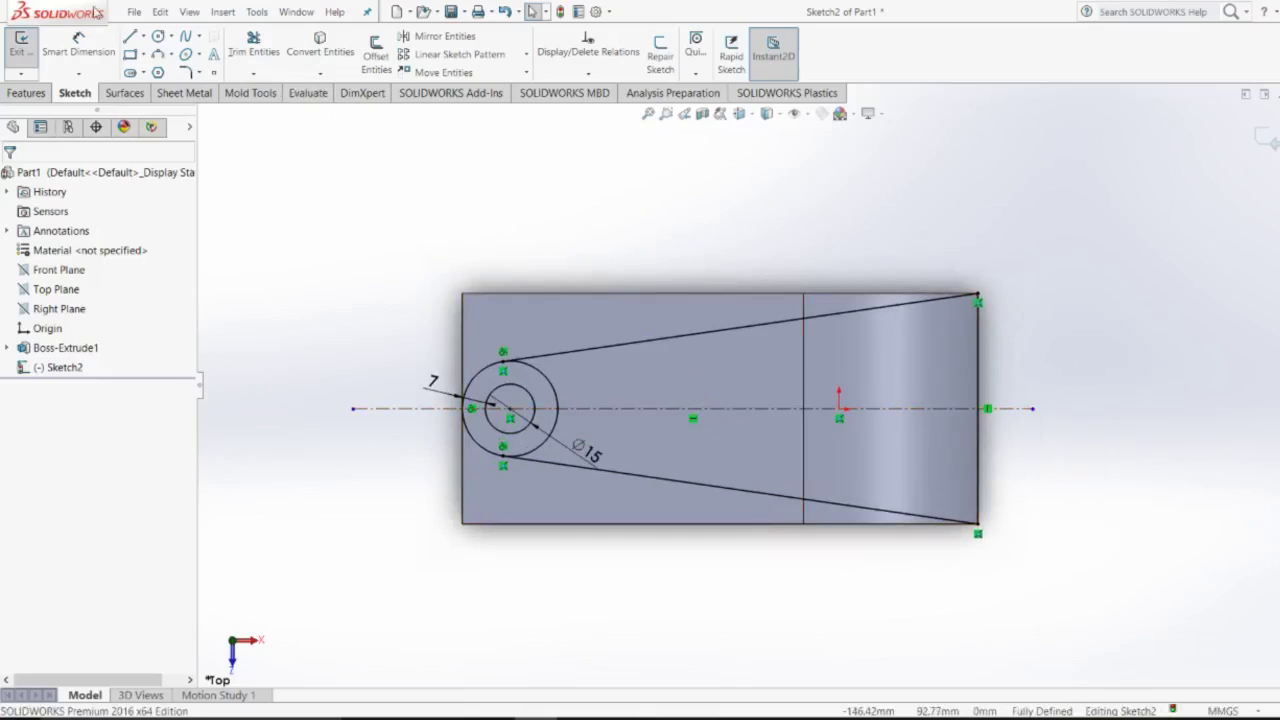
{"action": "left_click", "coordinate": [262, 58]}
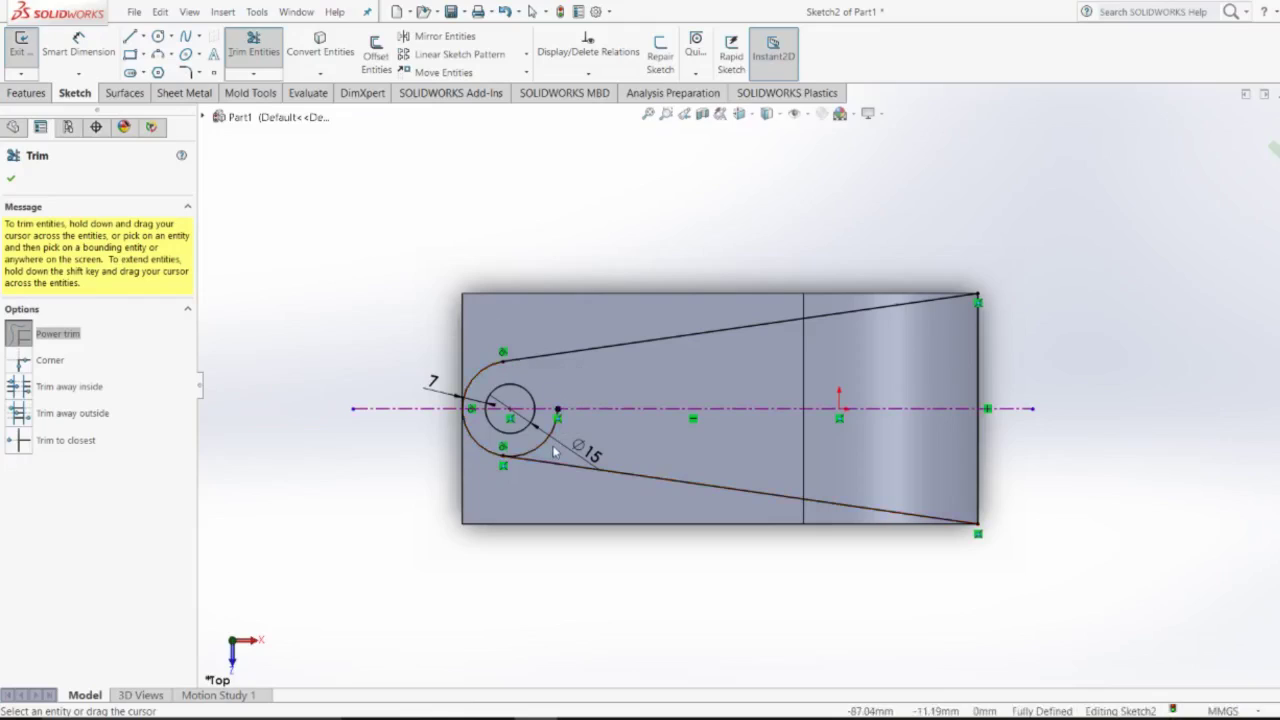
Start an Extruded Cut from Sketch2's ear outline.
{"action": "key", "text": "f"}
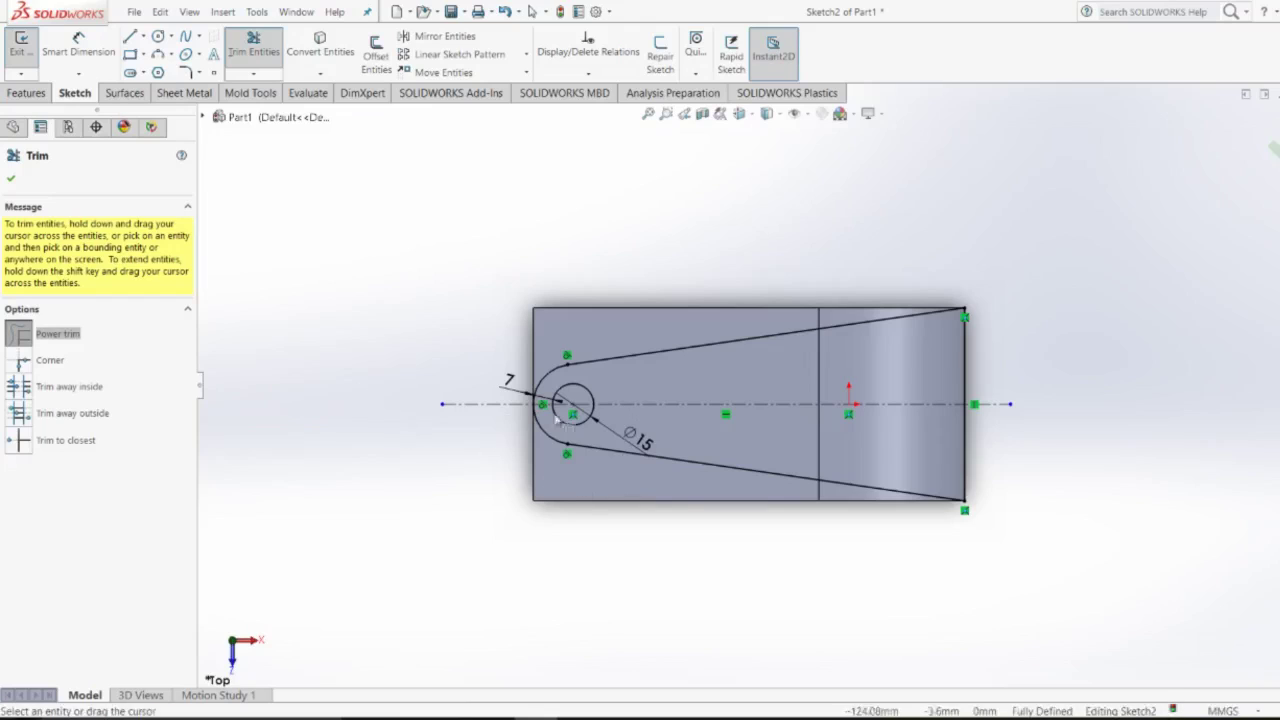
{"action": "scroll", "coordinate": [556, 420], "scroll_direction": "up", "scroll_amount": 3}
{"action": "scroll", "coordinate": [486, 423], "scroll_direction": "up", "scroll_amount": 2}
{"action": "scroll", "coordinate": [480, 420], "scroll_direction": "down", "scroll_amount": 1}
{"action": "scroll", "coordinate": [480, 420], "scroll_direction": "down", "scroll_amount": 2}
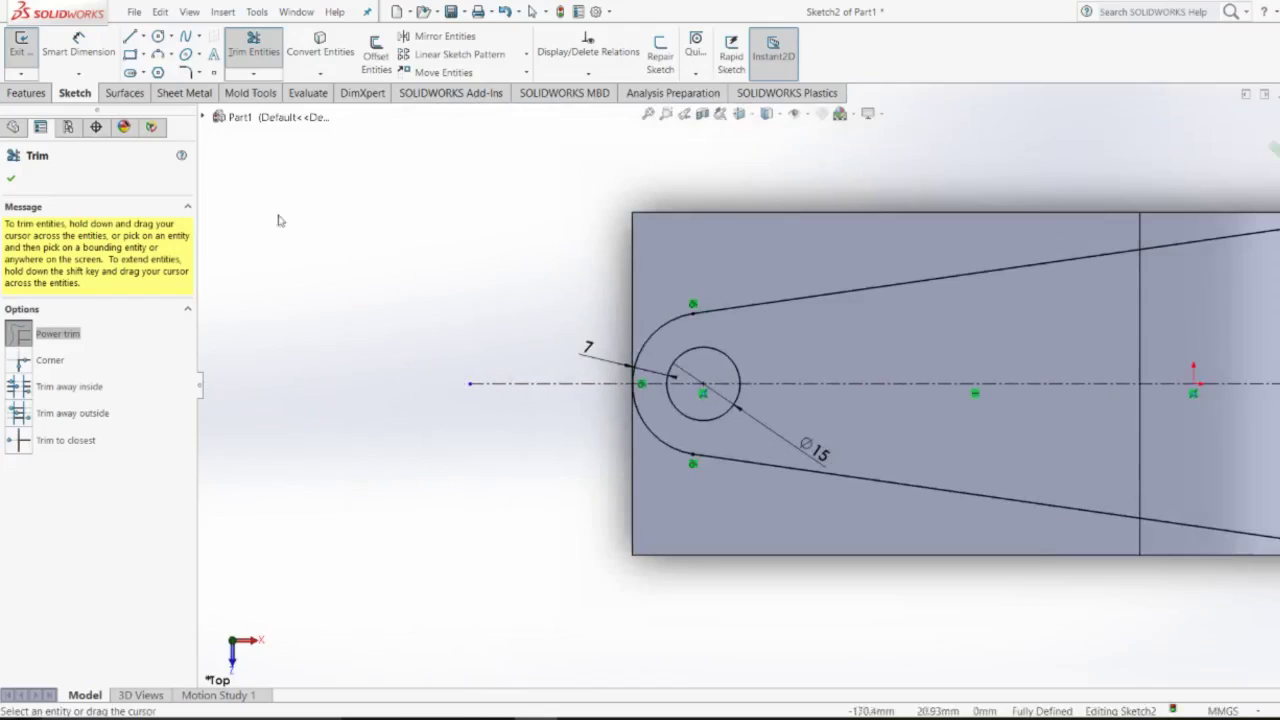
{"action": "left_click", "coordinate": [40, 93]}
{"action": "left_click", "coordinate": [240, 50]}
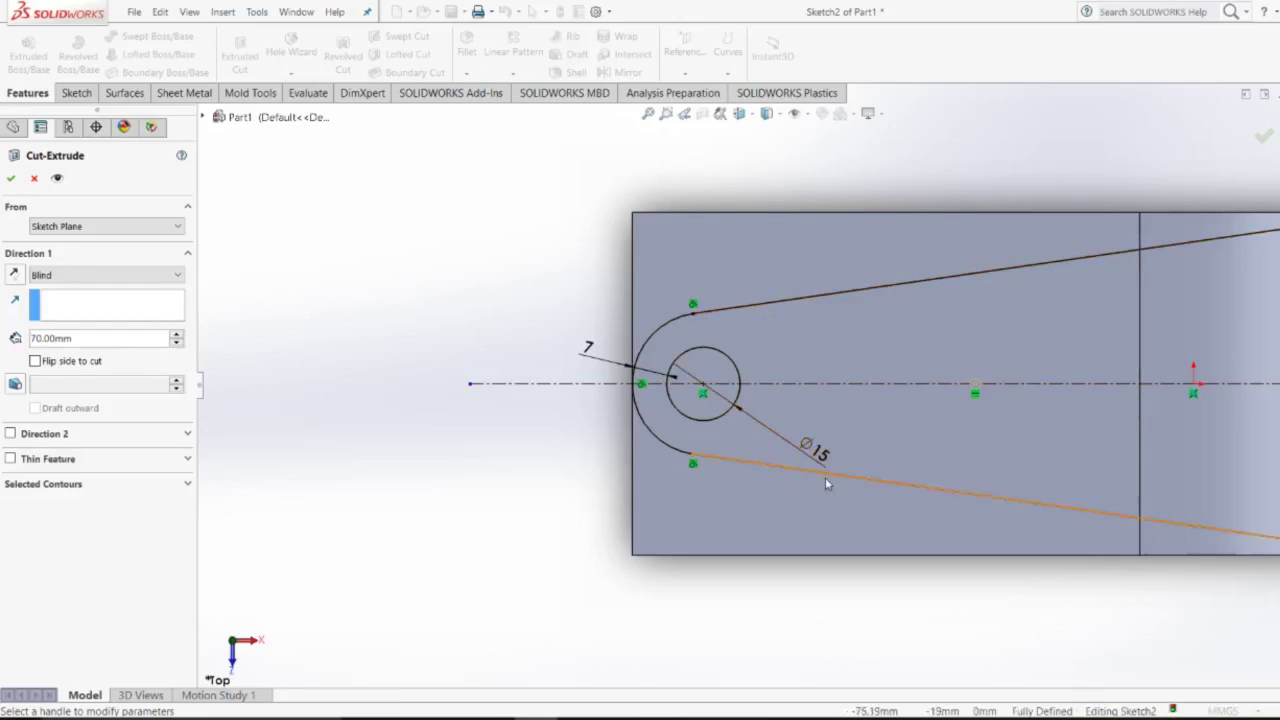
Set the cut to start from an Offset of 100 mm.
{"action": "key", "text": "f"}
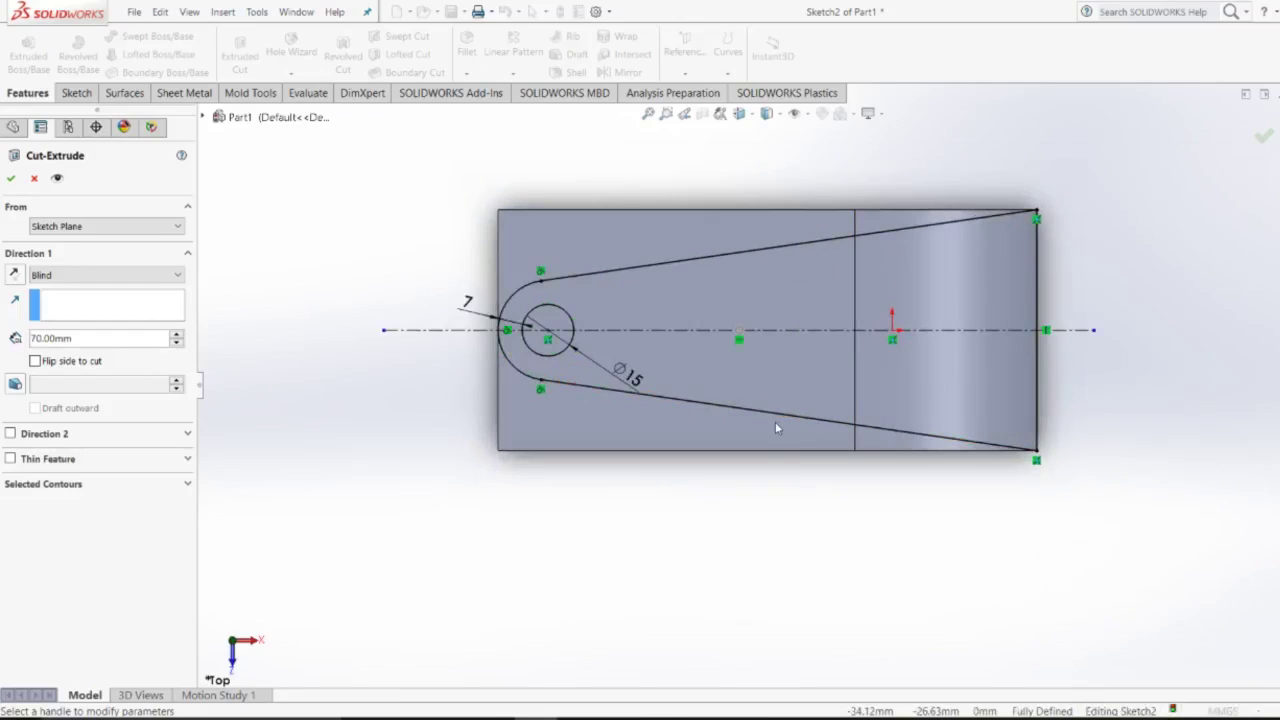
{"action": "mouse_move", "coordinate": [715, 488]}
{"action": "middle_mouse_down"}
{"action": "mouse_move", "coordinate": [703, 252]}
{"action": "mouse_move", "coordinate": [734, 217]}
{"action": "mouse_move", "coordinate": [714, 189]}
{"action": "middle_mouse_up"}
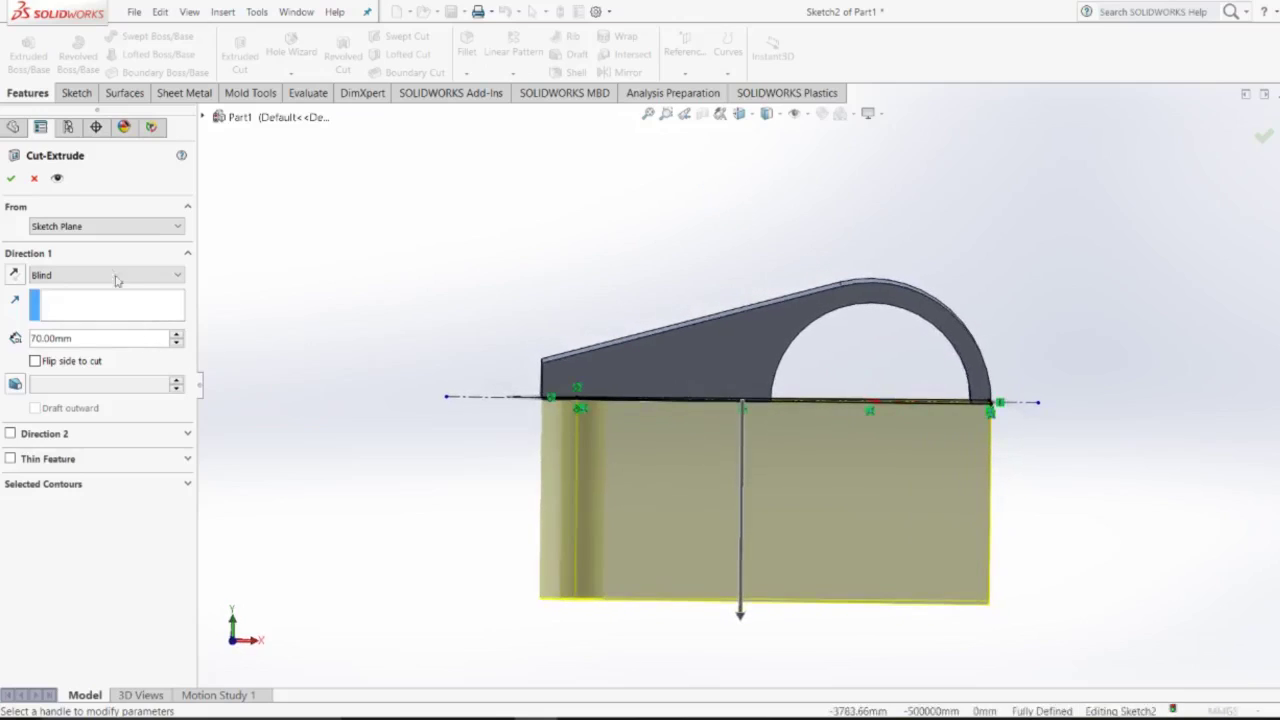
{"action": "left_click", "coordinate": [110, 232]}
{"action": "left_click", "coordinate": [93, 284]}
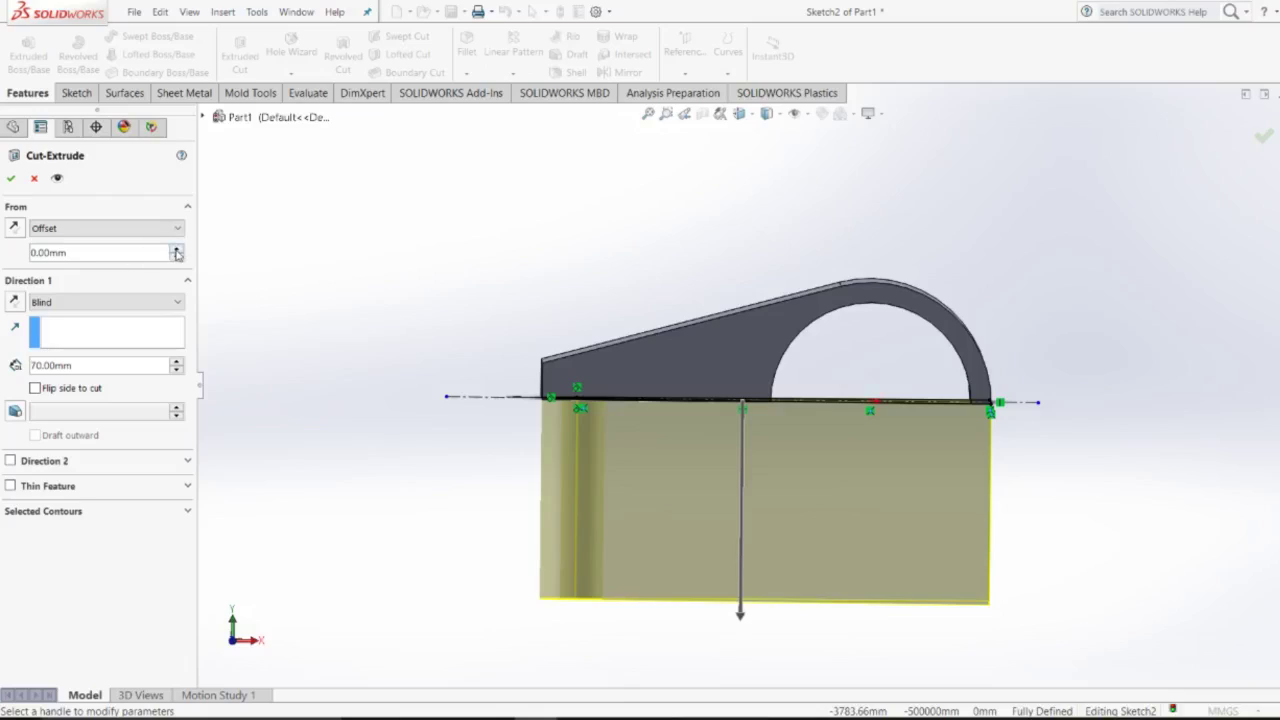
{"action": "left_click_drag", "start_coordinate": [121, 253], "coordinate": [2, 253]}
{"action": "type", "text": "1"}
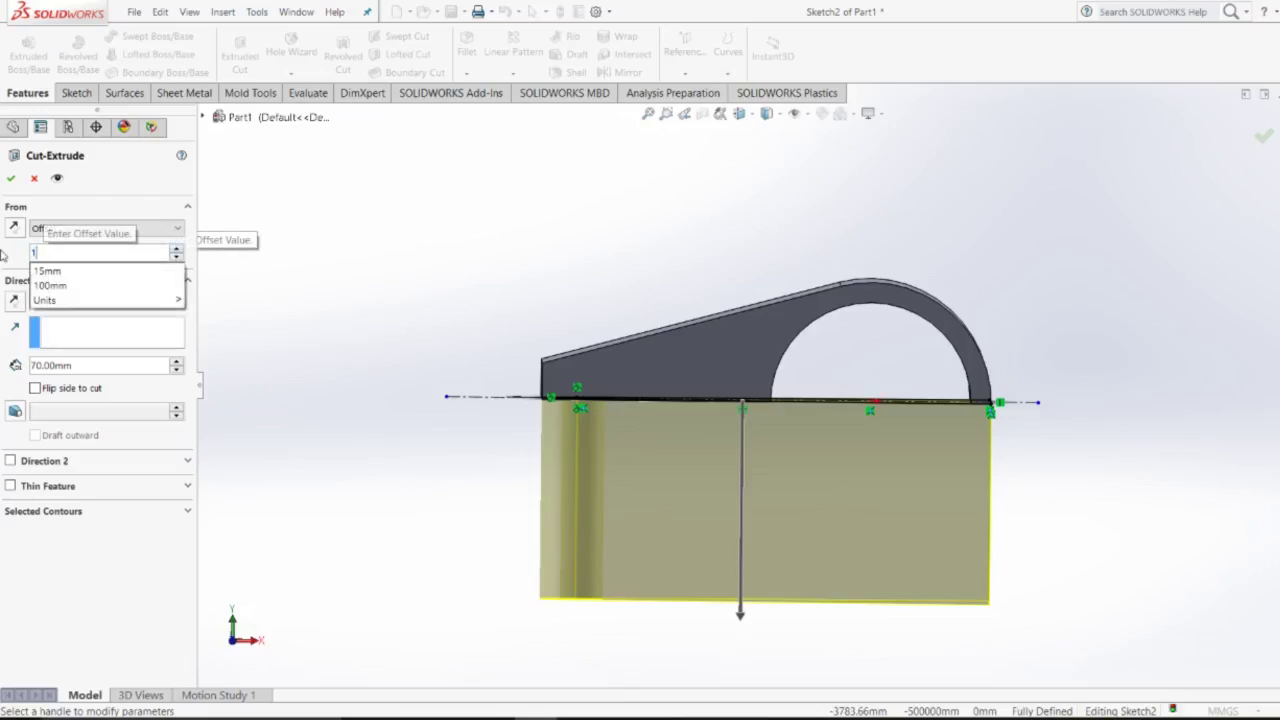
{"action": "type", "text": "00"}
{"action": "key", "text": "Return"}
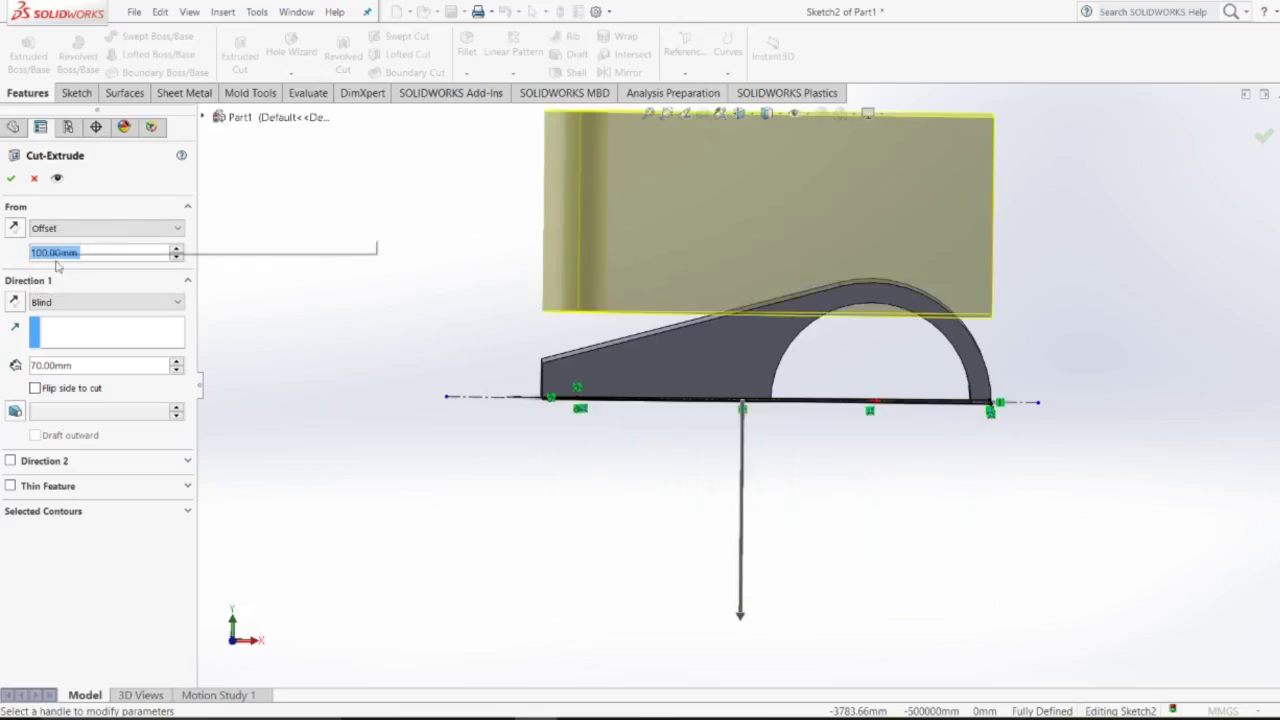
{"action": "key", "text": "f"}
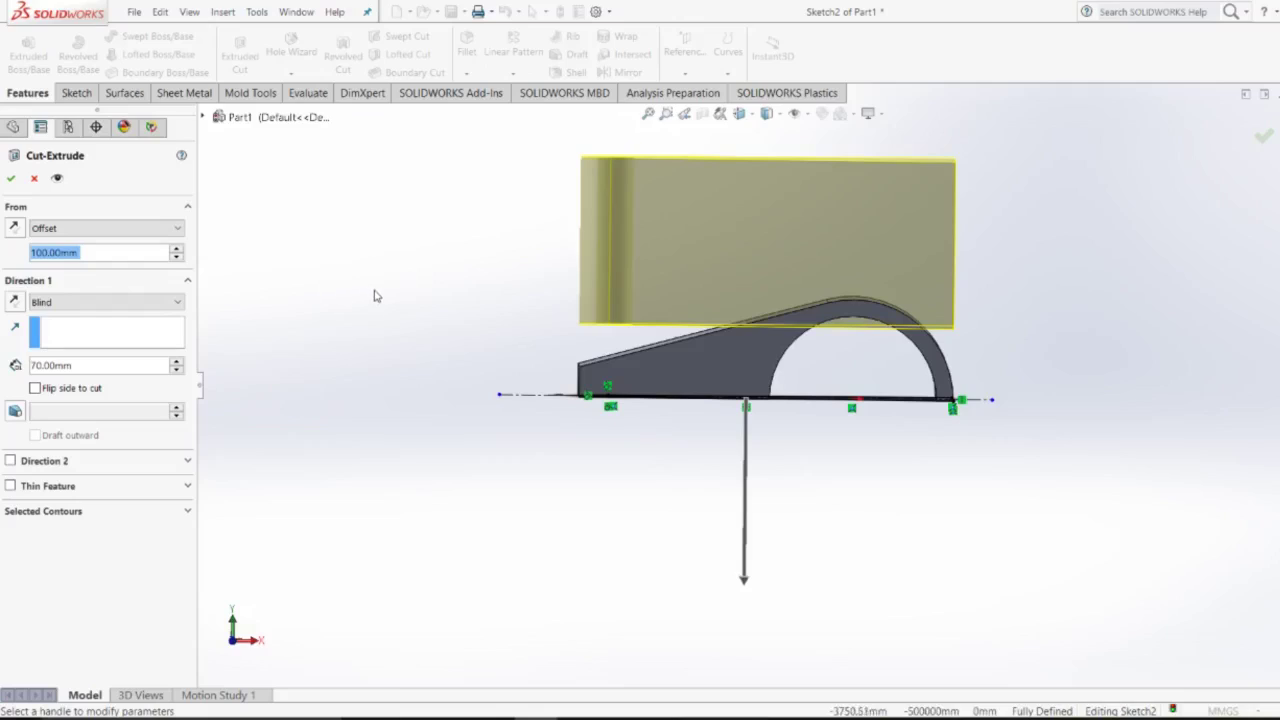
{"action": "left_click", "coordinate": [238, 349]}
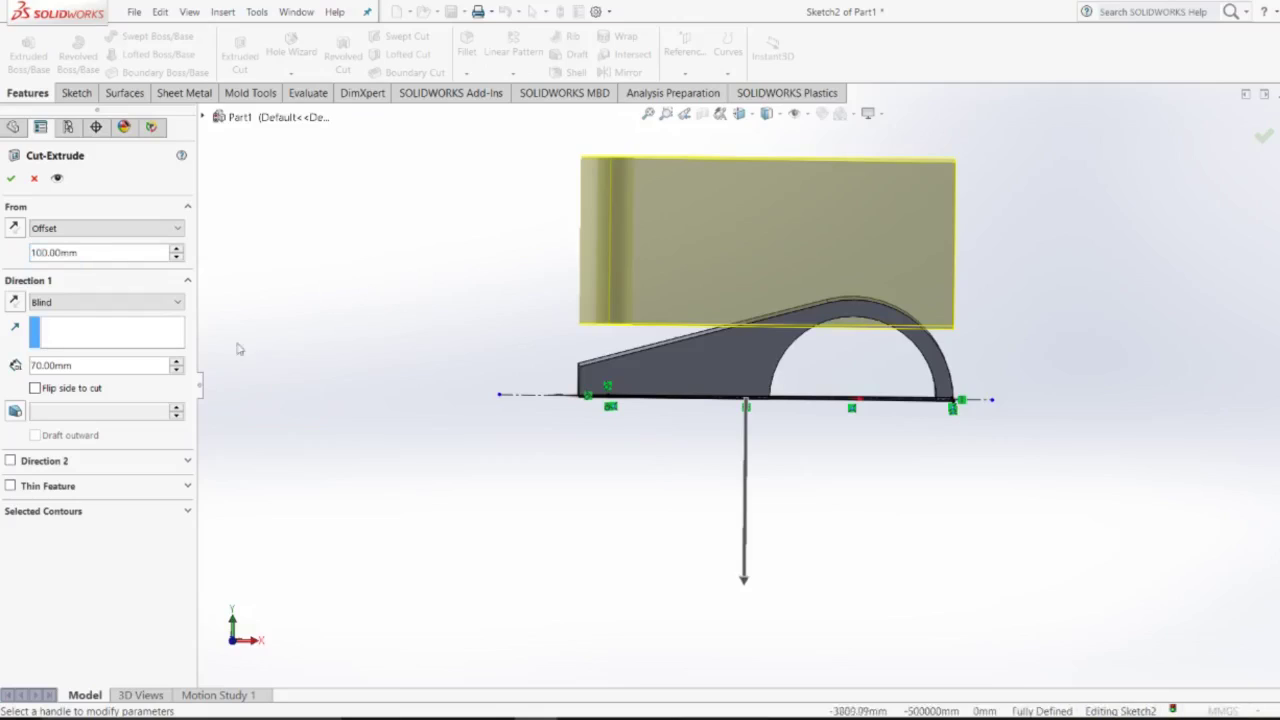
Make the cut Through All with Flip side to cut enabled, and confirm Cut-Extrude2.
{"action": "left_click", "coordinate": [166, 305]}
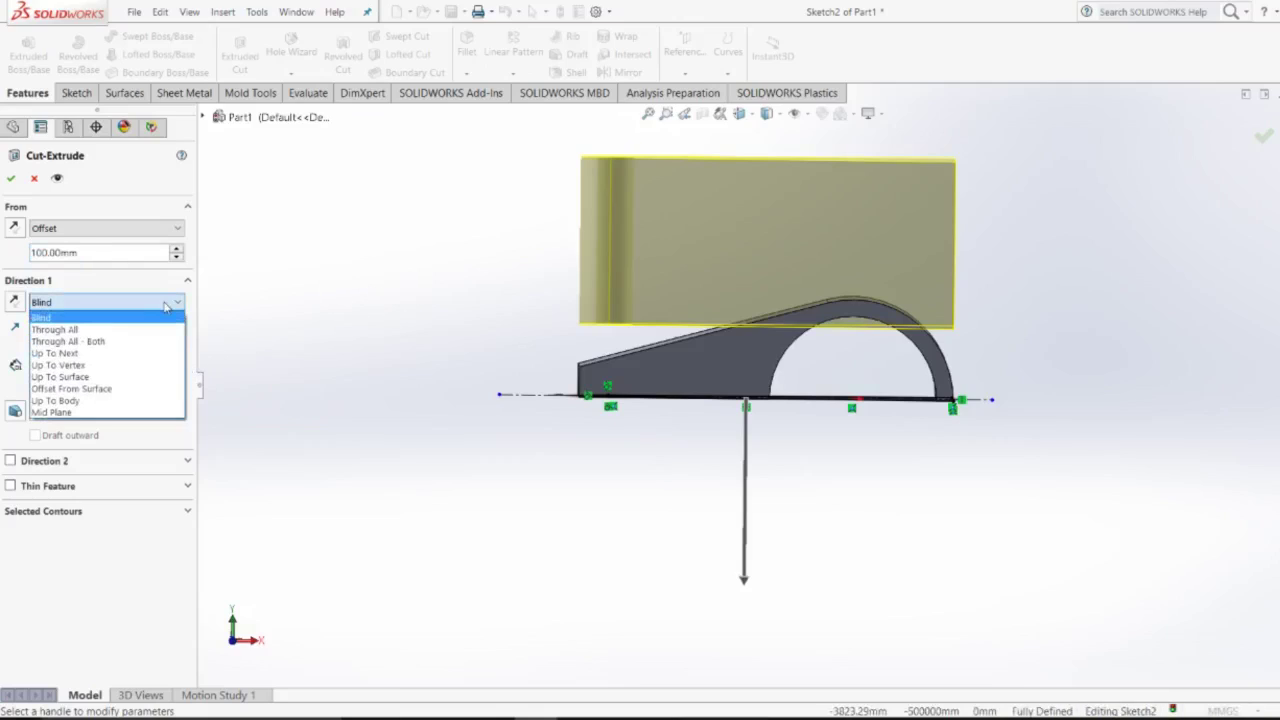
{"action": "left_click", "coordinate": [146, 330]}
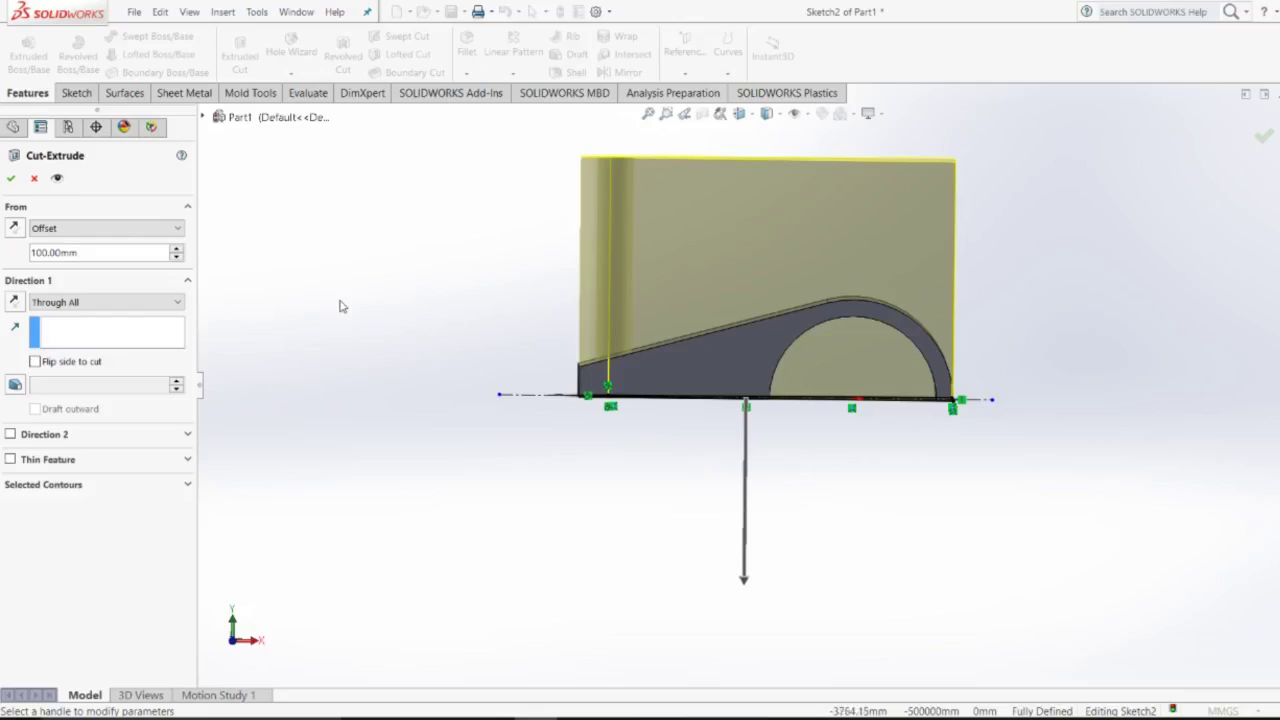
{"action": "mouse_move", "coordinate": [340, 306]}
{"action": "middle_mouse_down"}
{"action": "mouse_move", "coordinate": [466, 349]}
{"action": "mouse_move", "coordinate": [391, 357]}
{"action": "mouse_move", "coordinate": [397, 378]}
{"action": "mouse_move", "coordinate": [371, 363]}
{"action": "middle_mouse_up"}
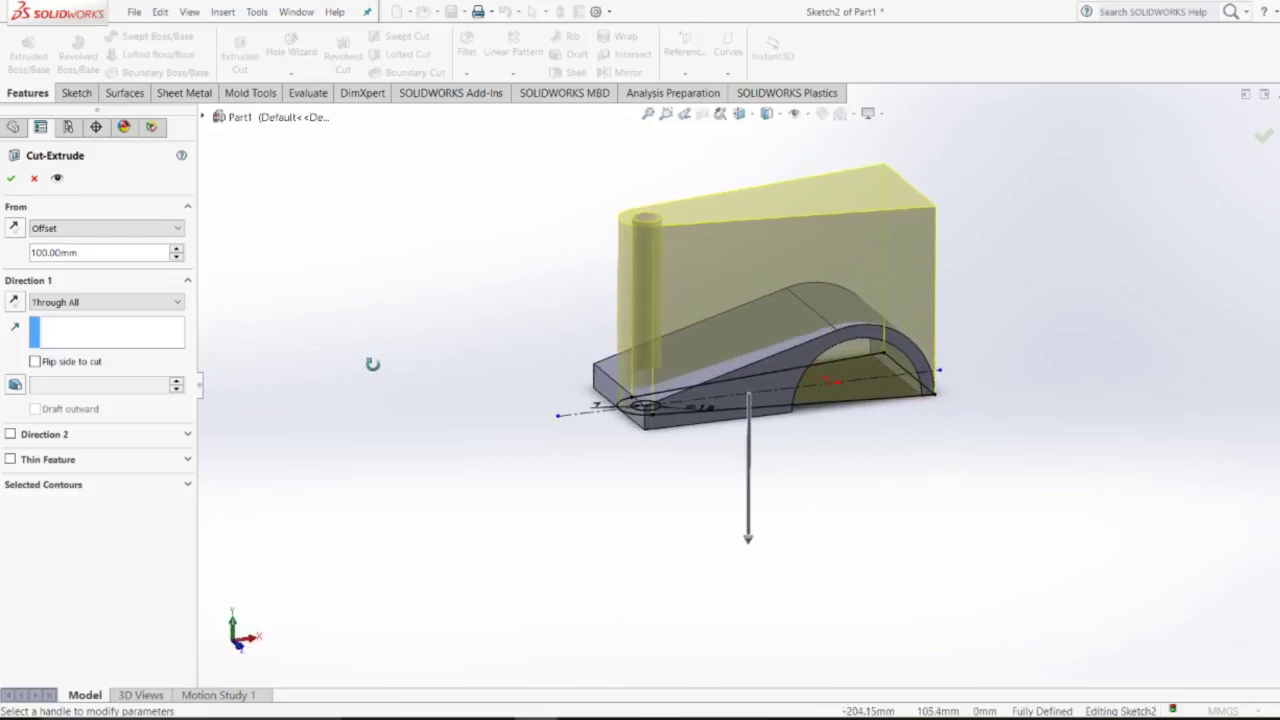
{"action": "left_click", "coordinate": [9, 179]}
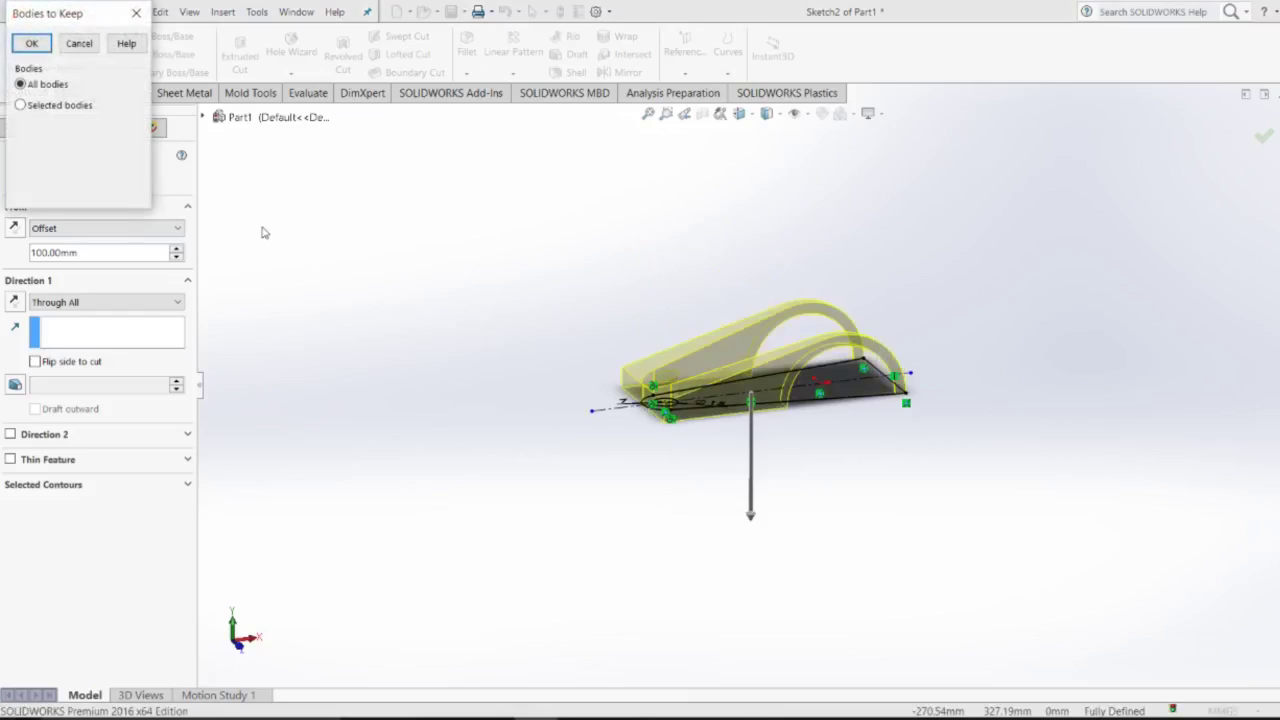
{"action": "left_click", "coordinate": [79, 43]}
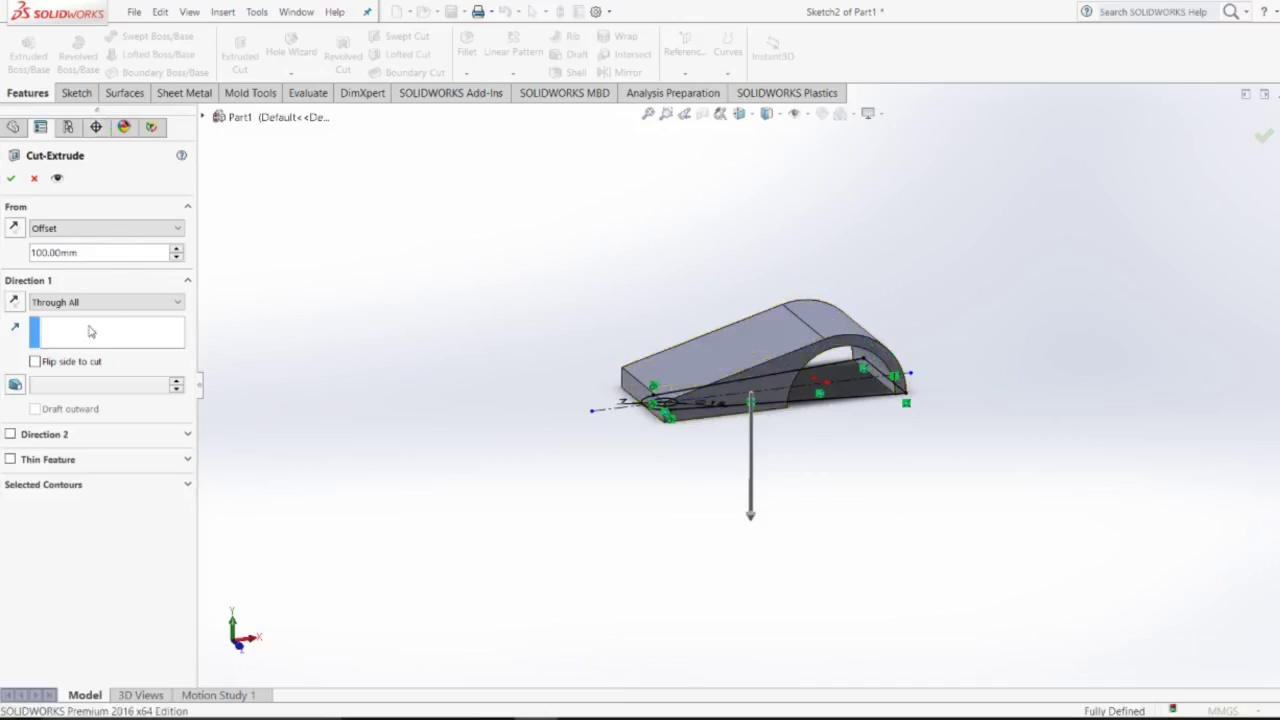
{"action": "left_click", "coordinate": [36, 363]}
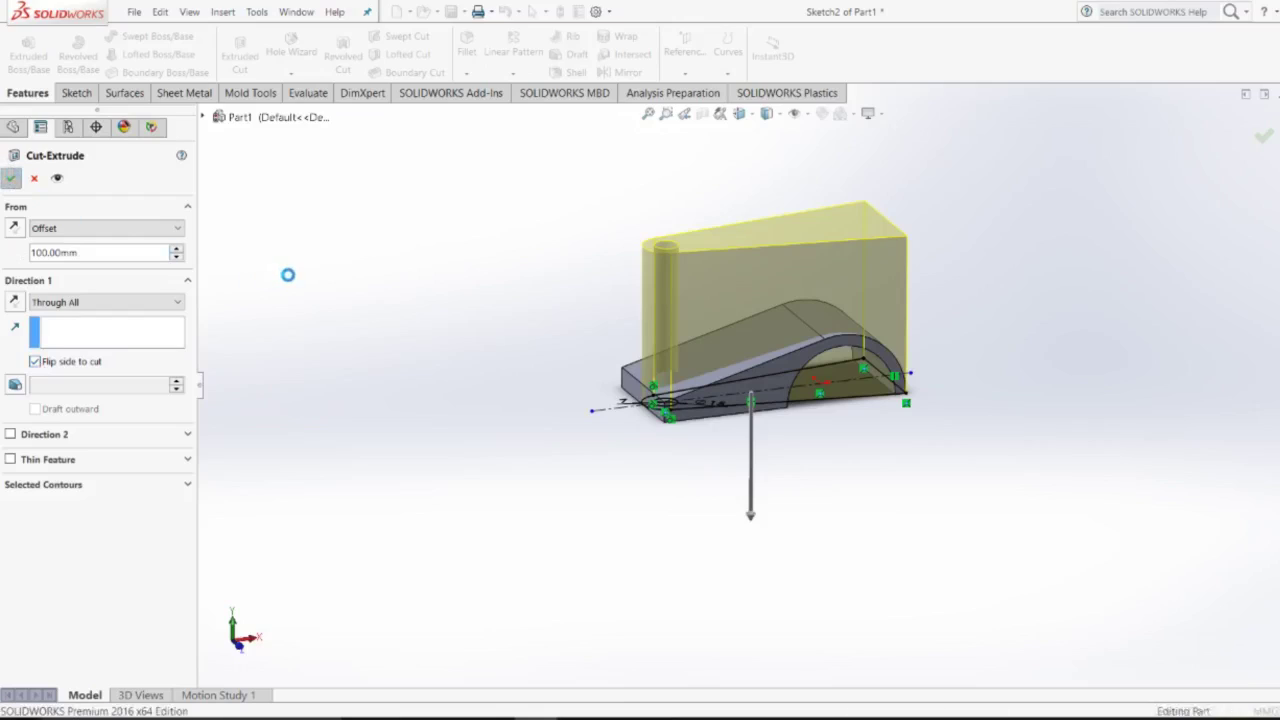
{"action": "key", "text": "Return"}
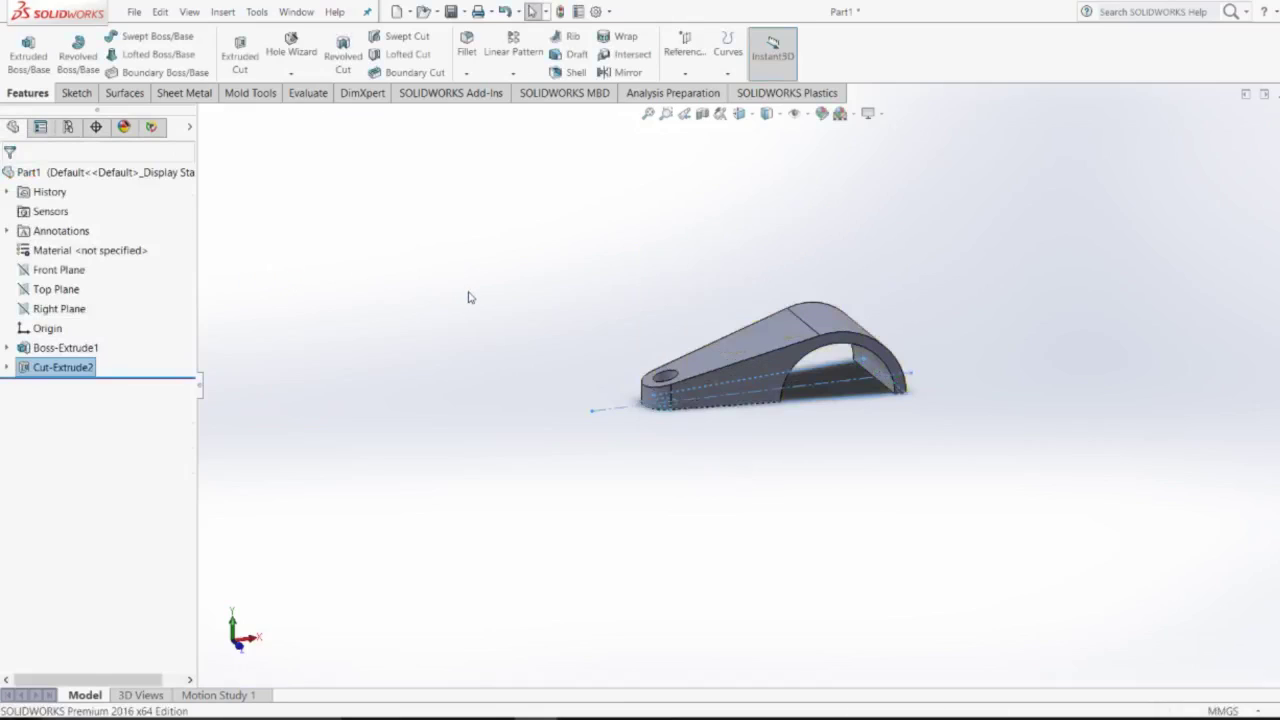
View the top face Normal To, then return the part to an isometric view.
{"action": "left_click", "coordinate": [469, 297]}
{"action": "mouse_move", "coordinate": [469, 297]}
{"action": "middle_mouse_down"}
{"action": "mouse_move", "coordinate": [517, 426]}
{"action": "mouse_move", "coordinate": [400, 517]}
{"action": "mouse_move", "coordinate": [511, 340]}
{"action": "mouse_move", "coordinate": [440, 334]}
{"action": "mouse_move", "coordinate": [363, 354]}
{"action": "mouse_move", "coordinate": [505, 509]}
{"action": "mouse_move", "coordinate": [475, 439]}
{"action": "middle_mouse_up"}
{"action": "left_click", "coordinate": [648, 113]}
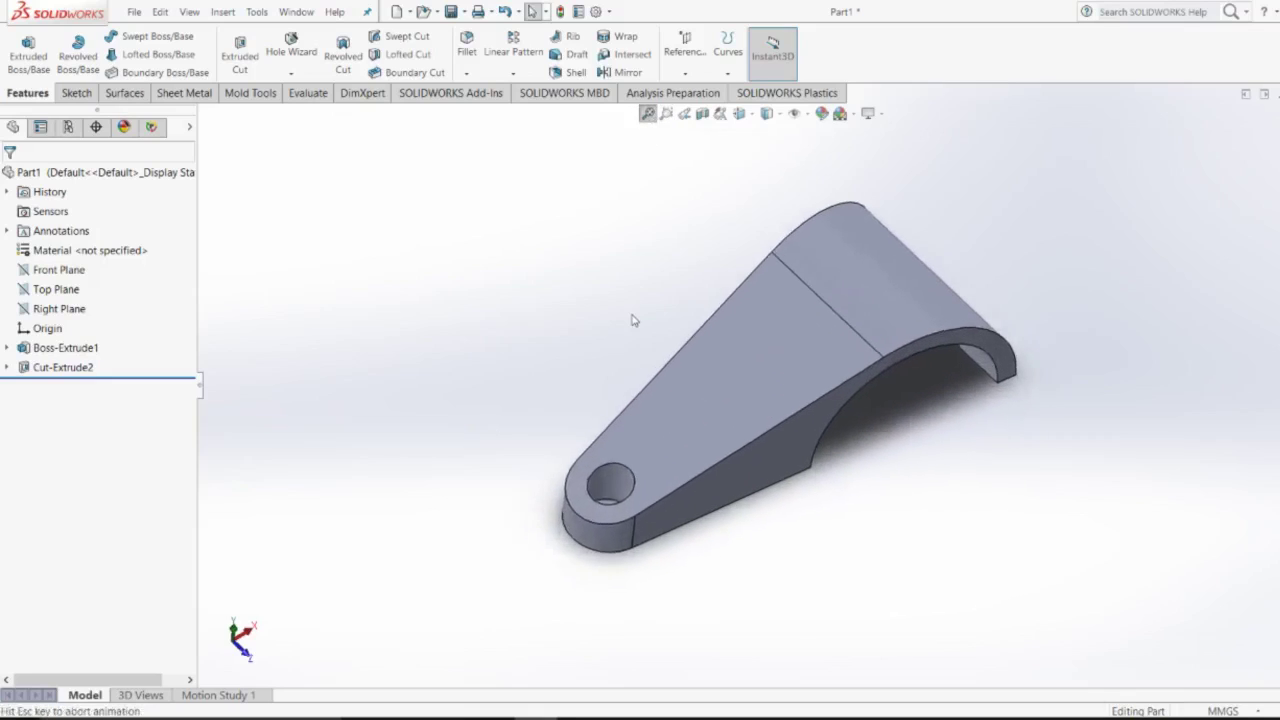
{"action": "mouse_move", "coordinate": [611, 309]}
{"action": "middle_mouse_down"}
{"action": "mouse_move", "coordinate": [622, 347]}
{"action": "mouse_move", "coordinate": [523, 377]}
{"action": "mouse_move", "coordinate": [580, 386]}
{"action": "mouse_move", "coordinate": [551, 451]}
{"action": "mouse_move", "coordinate": [521, 317]}
{"action": "mouse_move", "coordinate": [586, 234]}
{"action": "mouse_move", "coordinate": [617, 131]}
{"action": "mouse_move", "coordinate": [506, 223]}
{"action": "mouse_move", "coordinate": [435, 361]}
{"action": "mouse_move", "coordinate": [517, 437]}
{"action": "mouse_move", "coordinate": [574, 289]}
{"action": "mouse_move", "coordinate": [549, 171]}
{"action": "mouse_move", "coordinate": [549, 282]}
{"action": "mouse_move", "coordinate": [493, 332]}
{"action": "mouse_move", "coordinate": [687, 369]}
{"action": "middle_mouse_up"}
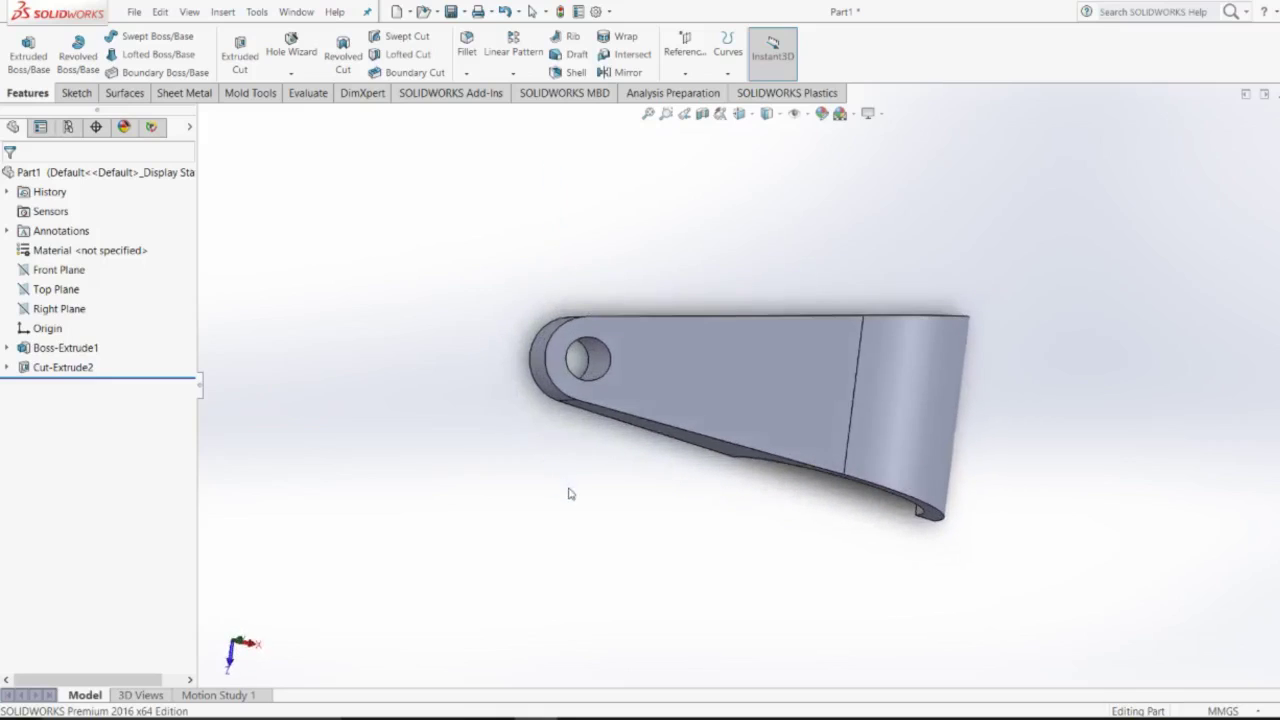
{"action": "left_click", "coordinate": [687, 369]}
{"action": "left_click", "coordinate": [791, 329]}
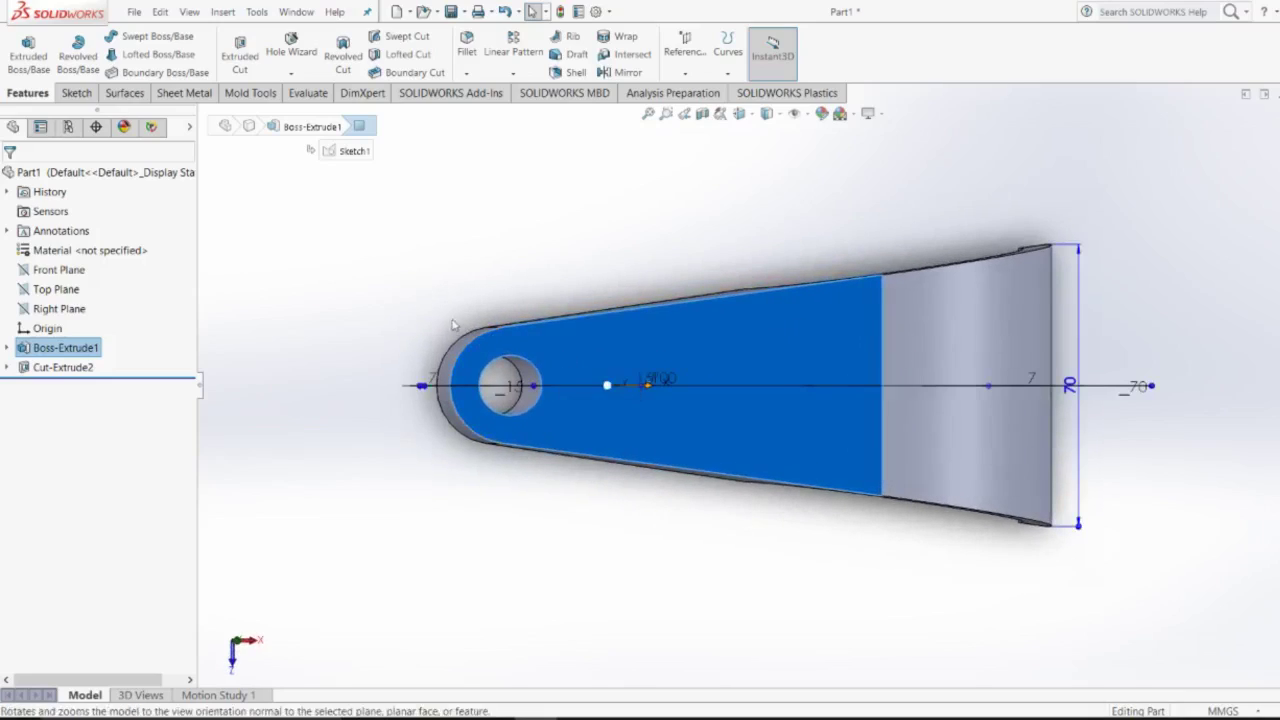
{"action": "right_click", "coordinate": [697, 349]}
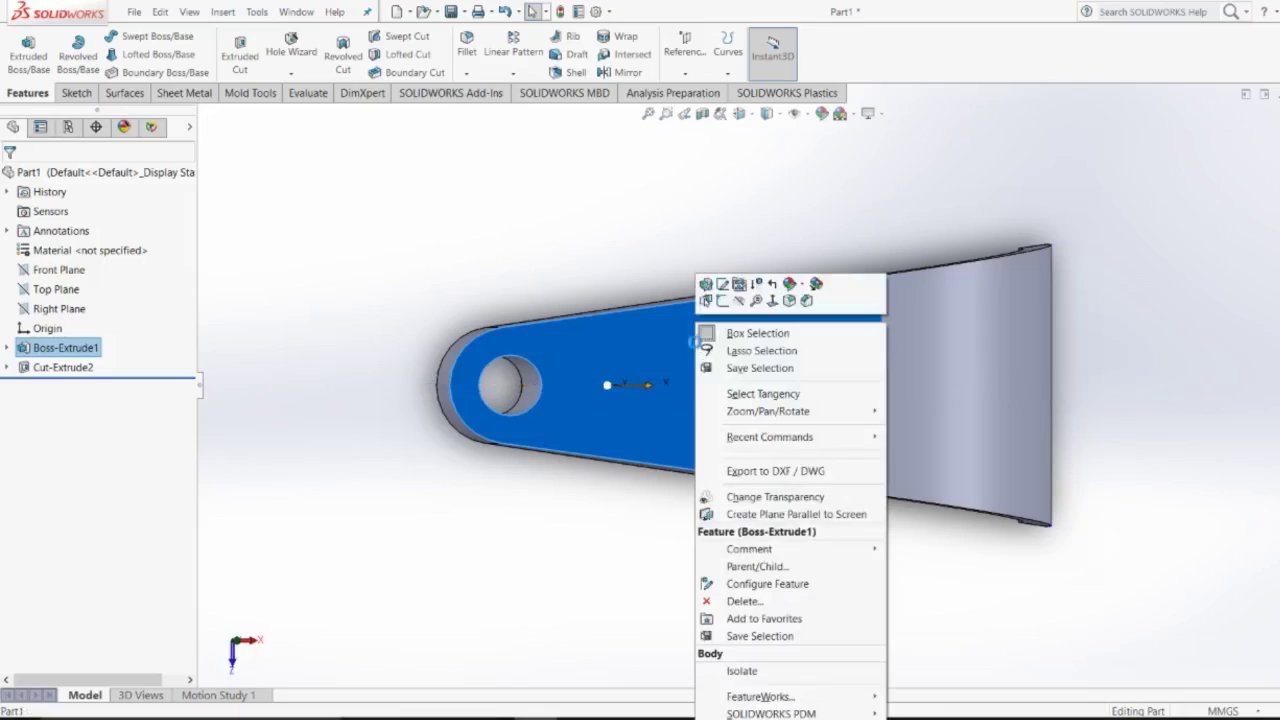
{"action": "left_click", "coordinate": [772, 302]}
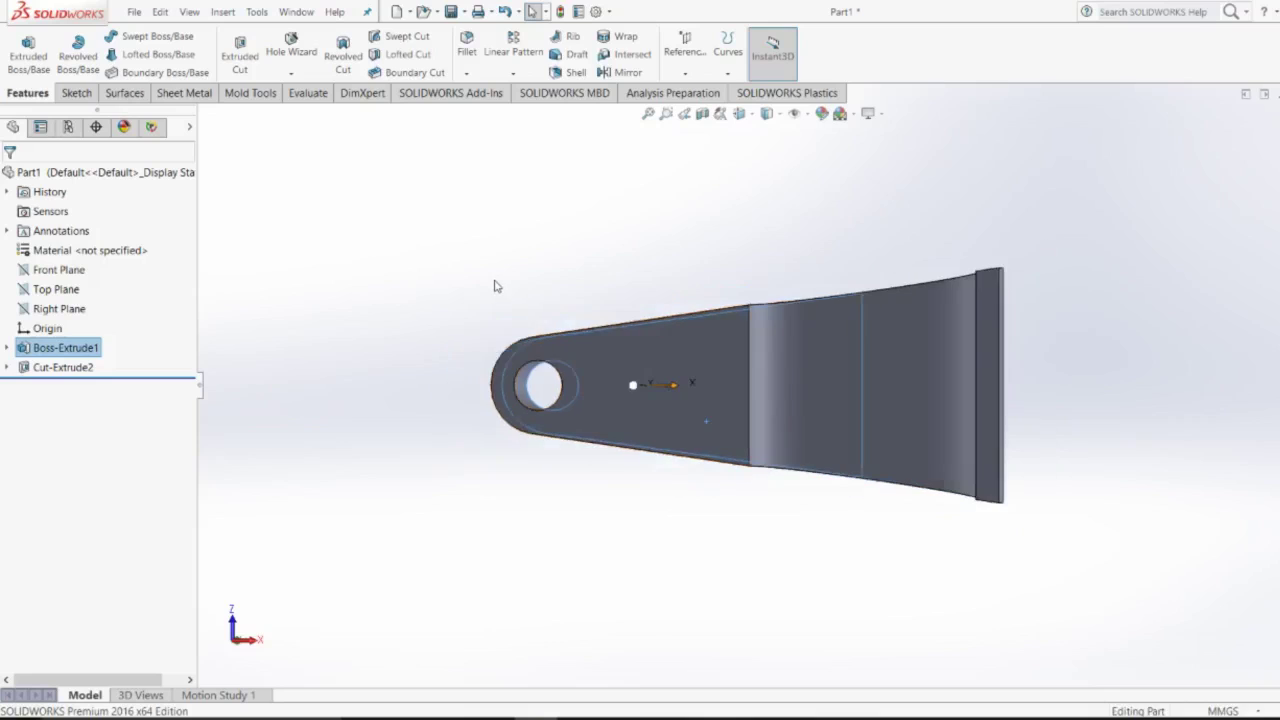
Turn the flat top face head-on again and select it for sketching.
{"action": "mouse_move", "coordinate": [577, 245]}
{"action": "middle_mouse_down"}
{"action": "mouse_move", "coordinate": [352, 623]}
{"action": "mouse_move", "coordinate": [337, 549]}
{"action": "mouse_move", "coordinate": [514, 634]}
{"action": "mouse_move", "coordinate": [474, 687]}
{"action": "mouse_move", "coordinate": [494, 523]}
{"action": "mouse_move", "coordinate": [620, 551]}
{"action": "mouse_move", "coordinate": [651, 577]}
{"action": "mouse_move", "coordinate": [457, 629]}
{"action": "mouse_move", "coordinate": [486, 643]}
{"action": "mouse_move", "coordinate": [503, 431]}
{"action": "mouse_move", "coordinate": [510, 680]}
{"action": "middle_mouse_up"}
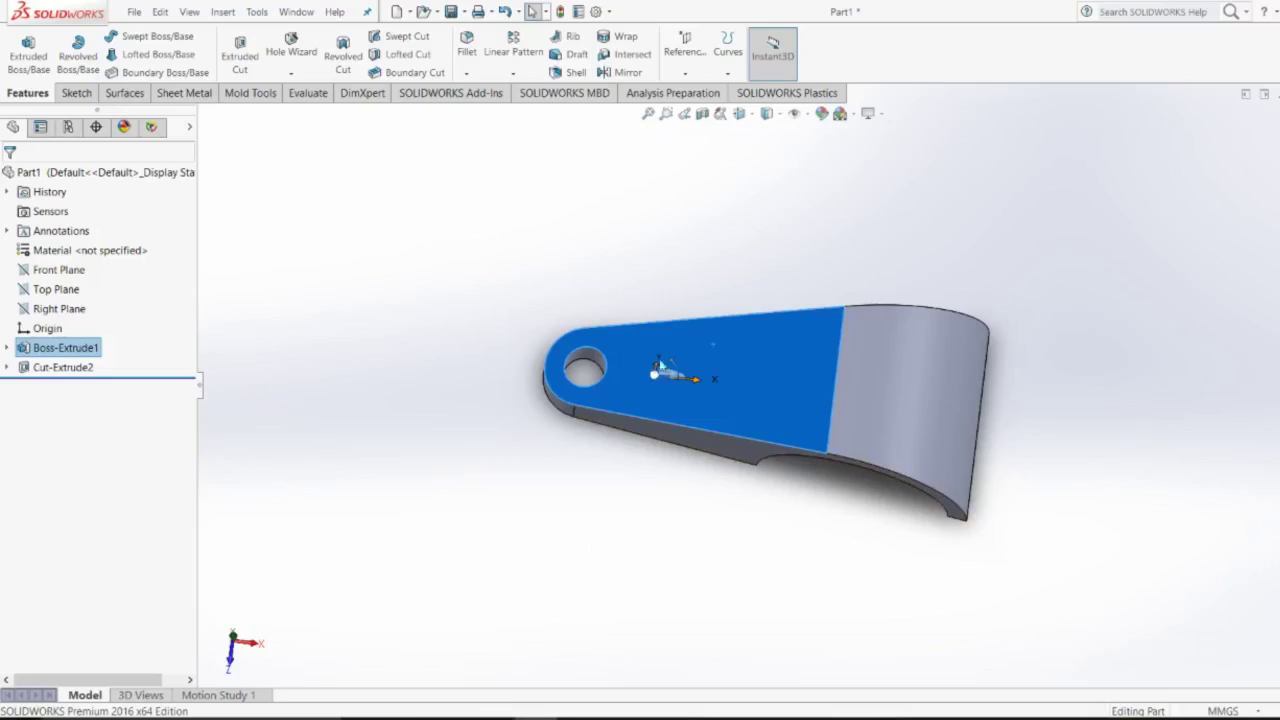
{"action": "left_click", "coordinate": [724, 354]}
{"action": "left_click", "coordinate": [823, 308]}
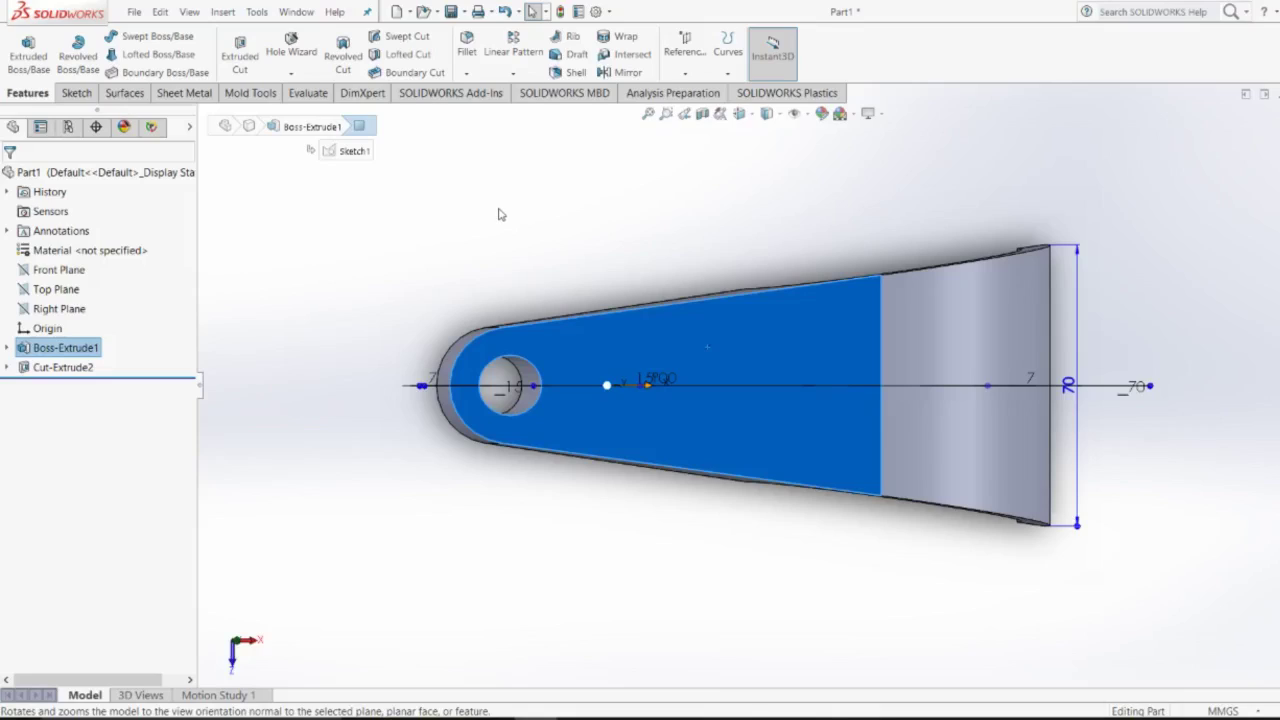
{"action": "mouse_move", "coordinate": [619, 598]}
{"action": "middle_mouse_down"}
{"action": "mouse_move", "coordinate": [617, 580]}
{"action": "mouse_move", "coordinate": [590, 590]}
{"action": "mouse_move", "coordinate": [603, 583]}
{"action": "mouse_move", "coordinate": [594, 591]}
{"action": "mouse_move", "coordinate": [574, 443]}
{"action": "middle_mouse_up"}
{"action": "left_click", "coordinate": [595, 590]}
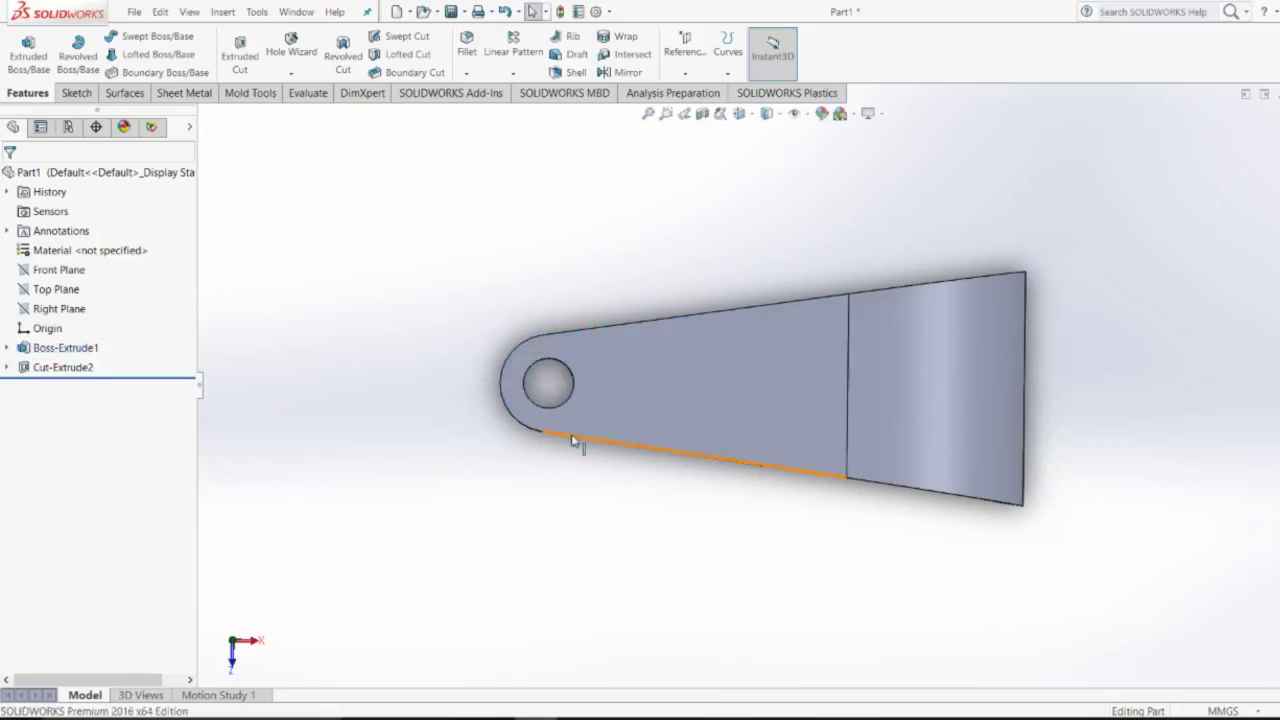
{"action": "scroll", "coordinate": [574, 443], "scroll_direction": "down", "scroll_amount": 2}
{"action": "scroll", "coordinate": [568, 415], "scroll_direction": "down", "scroll_amount": 1}
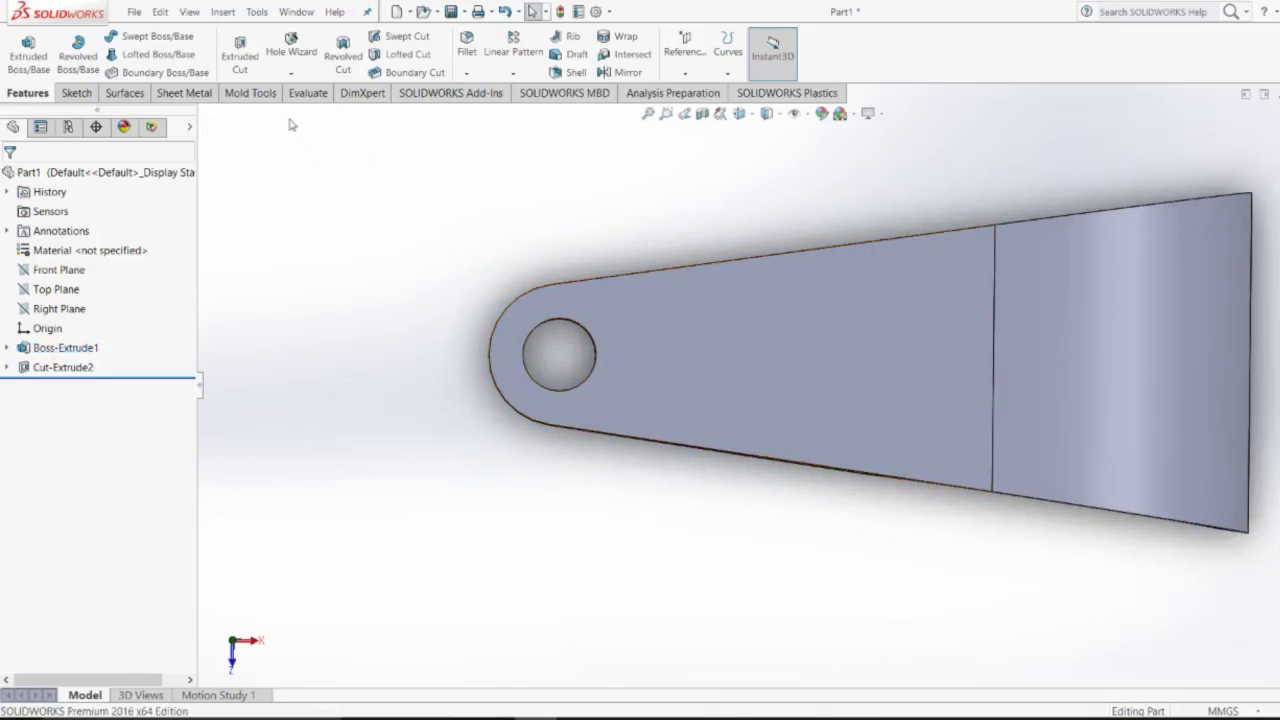
{"action": "left_click", "coordinate": [686, 412]}
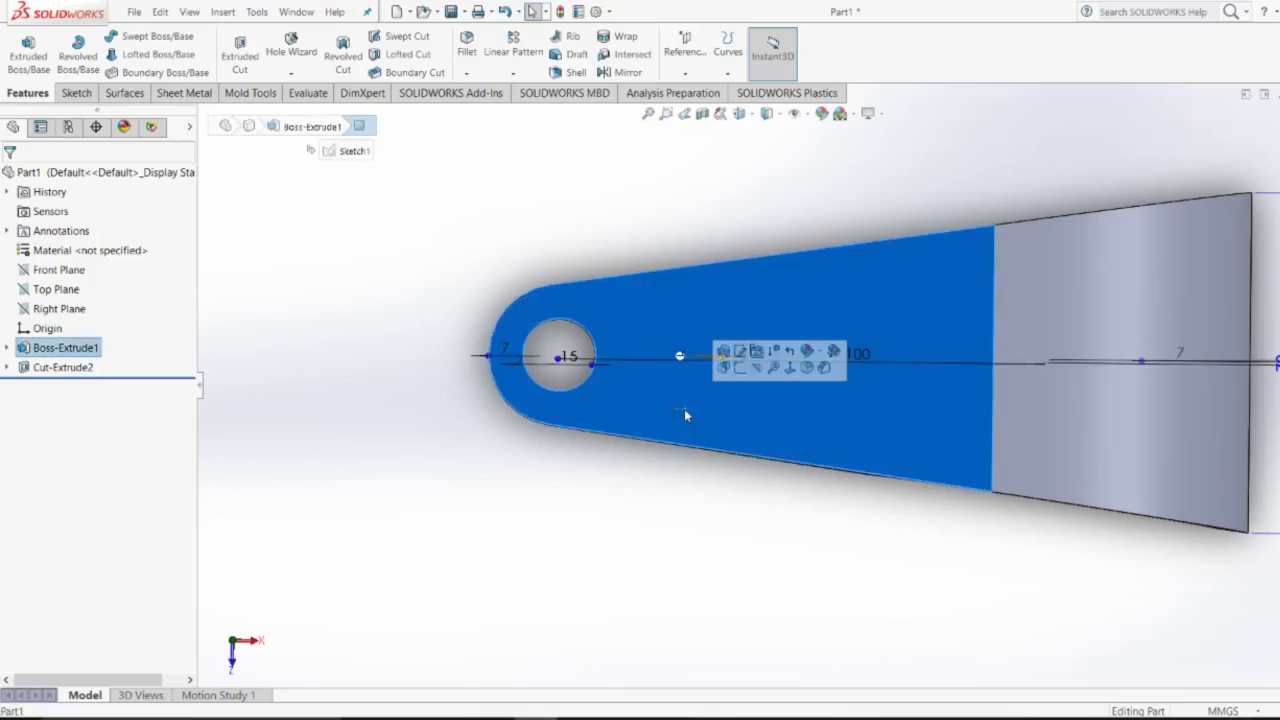
Open Sketch3 on the top face, convert its edges, then delete them all.
{"action": "right_click", "coordinate": [639, 299]}
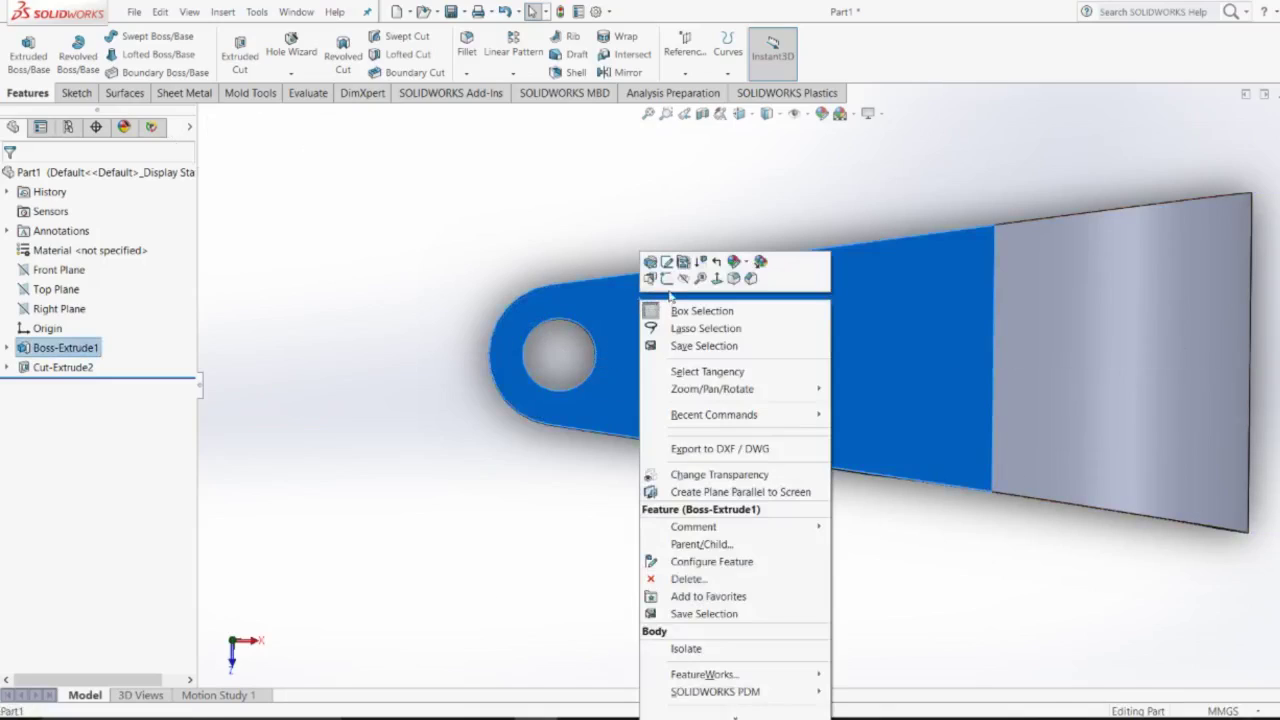
{"action": "left_click", "coordinate": [666, 262]}
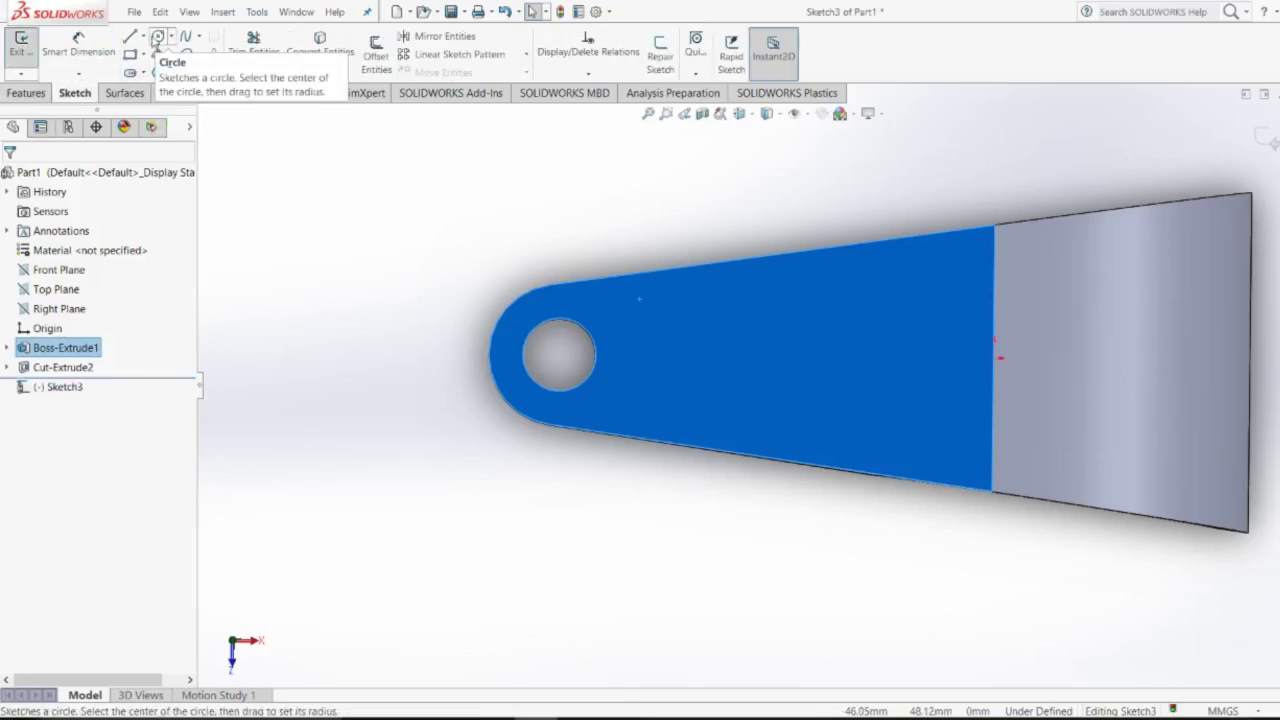
{"action": "left_click", "coordinate": [157, 36]}
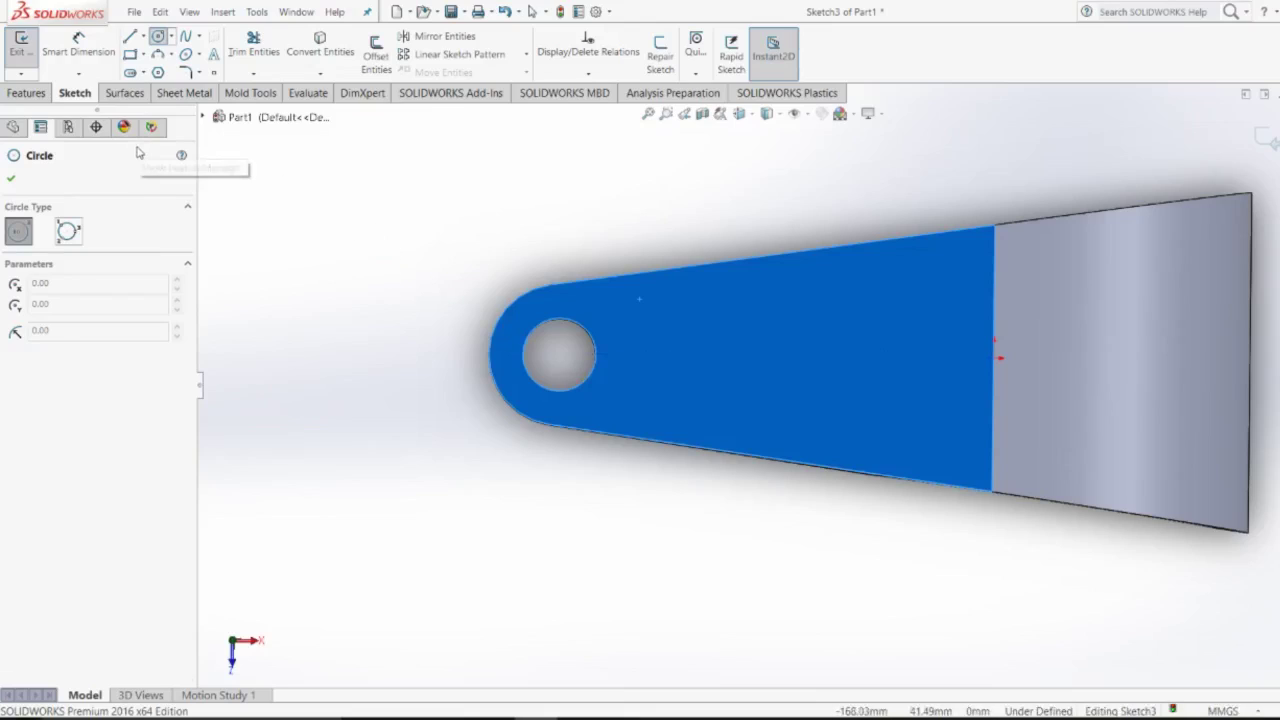
{"action": "key", "text": "Escape"}
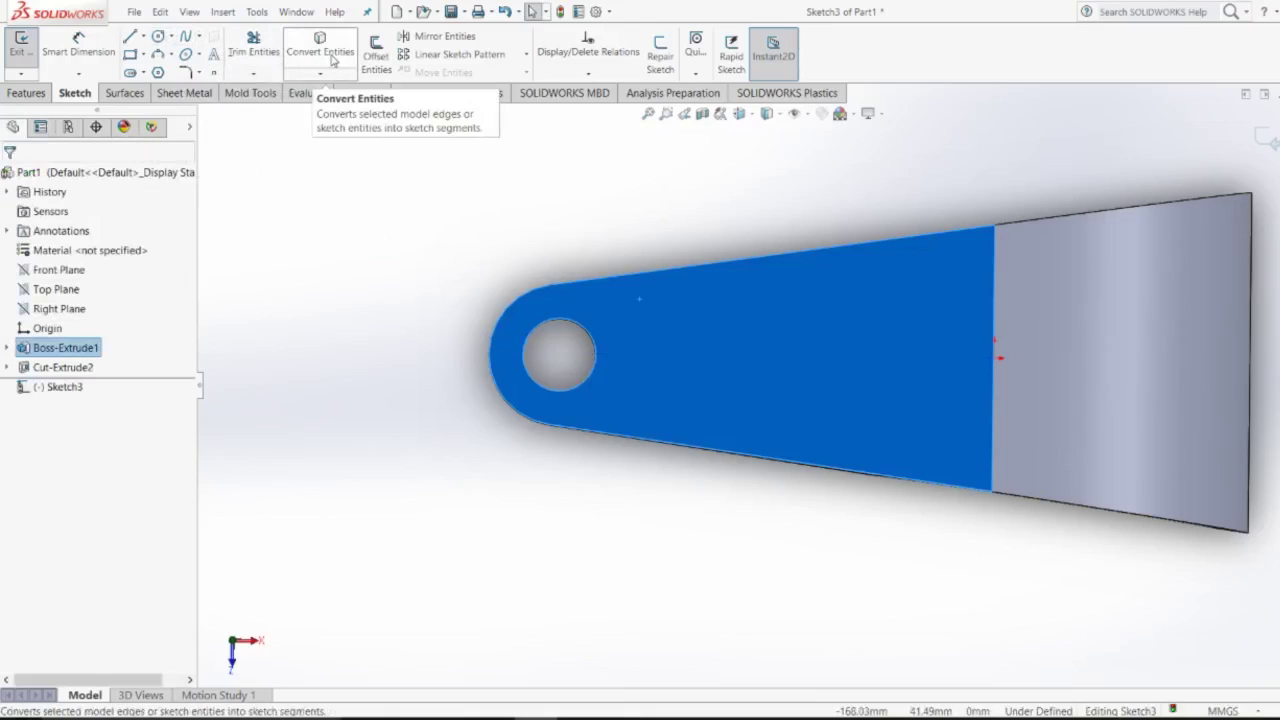
{"action": "left_click", "coordinate": [332, 60]}
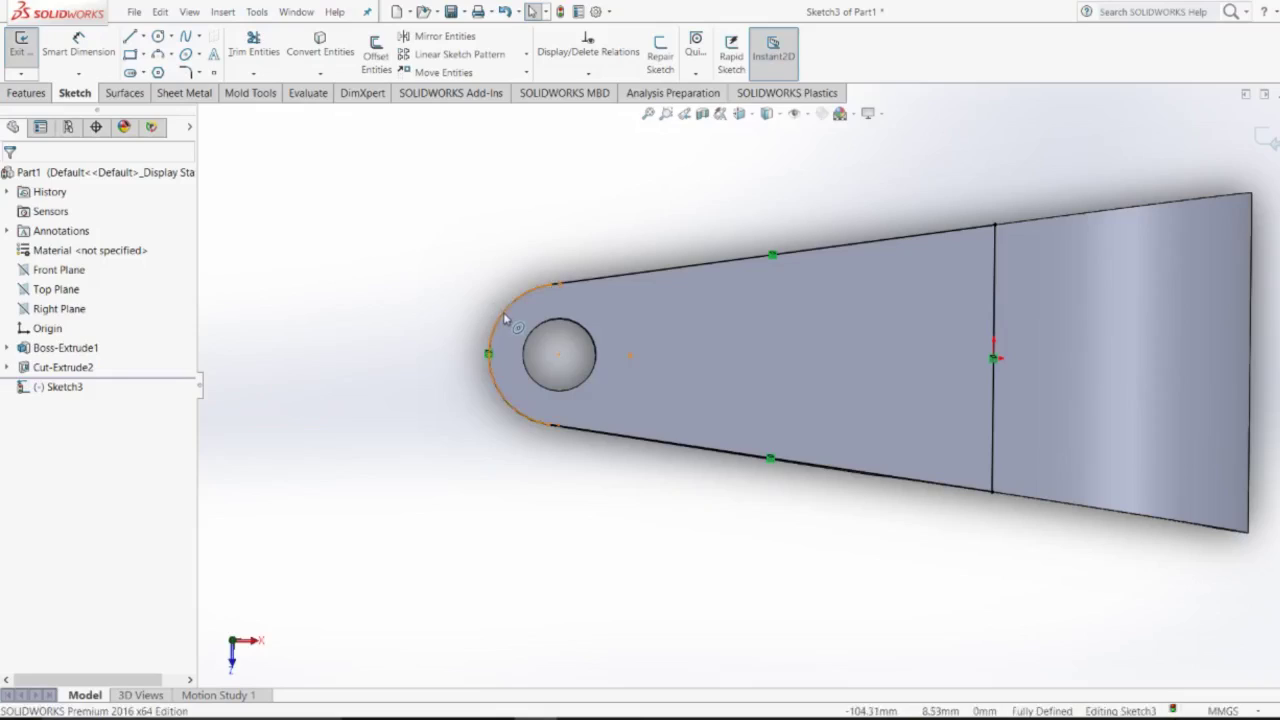
{"action": "left_click", "coordinate": [504, 318]}
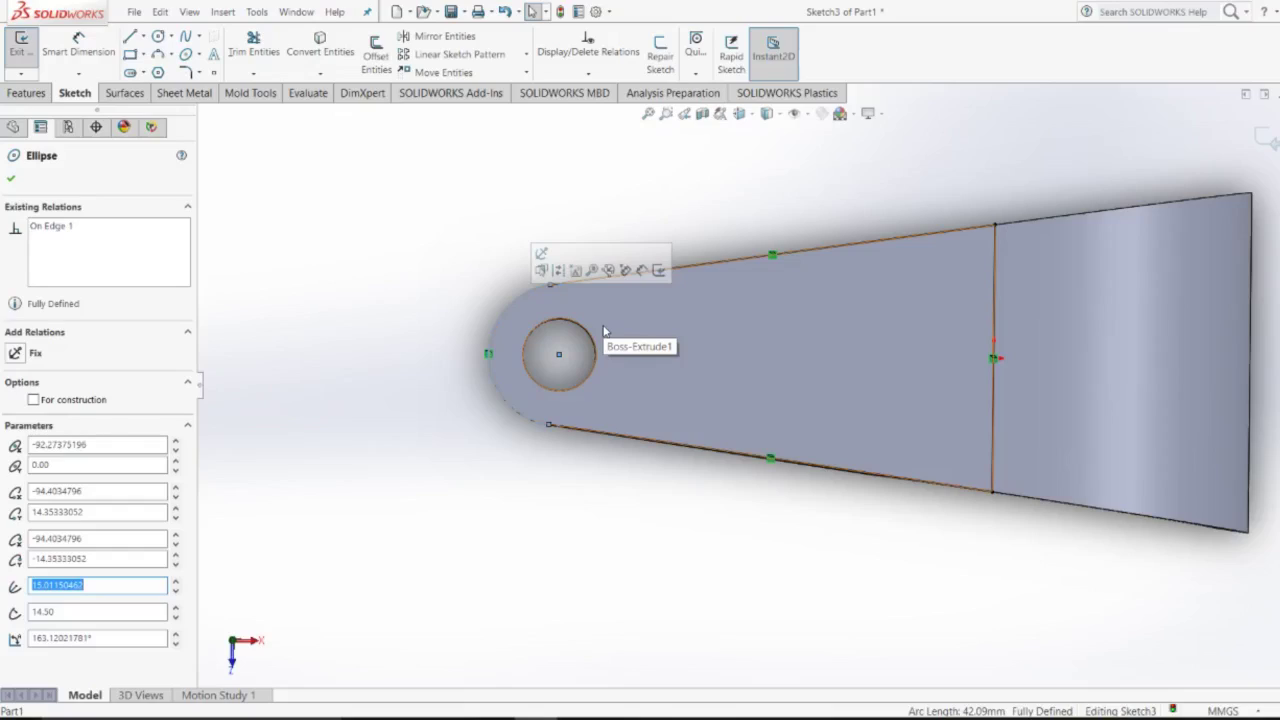
{"action": "left_click", "coordinate": [388, 265]}
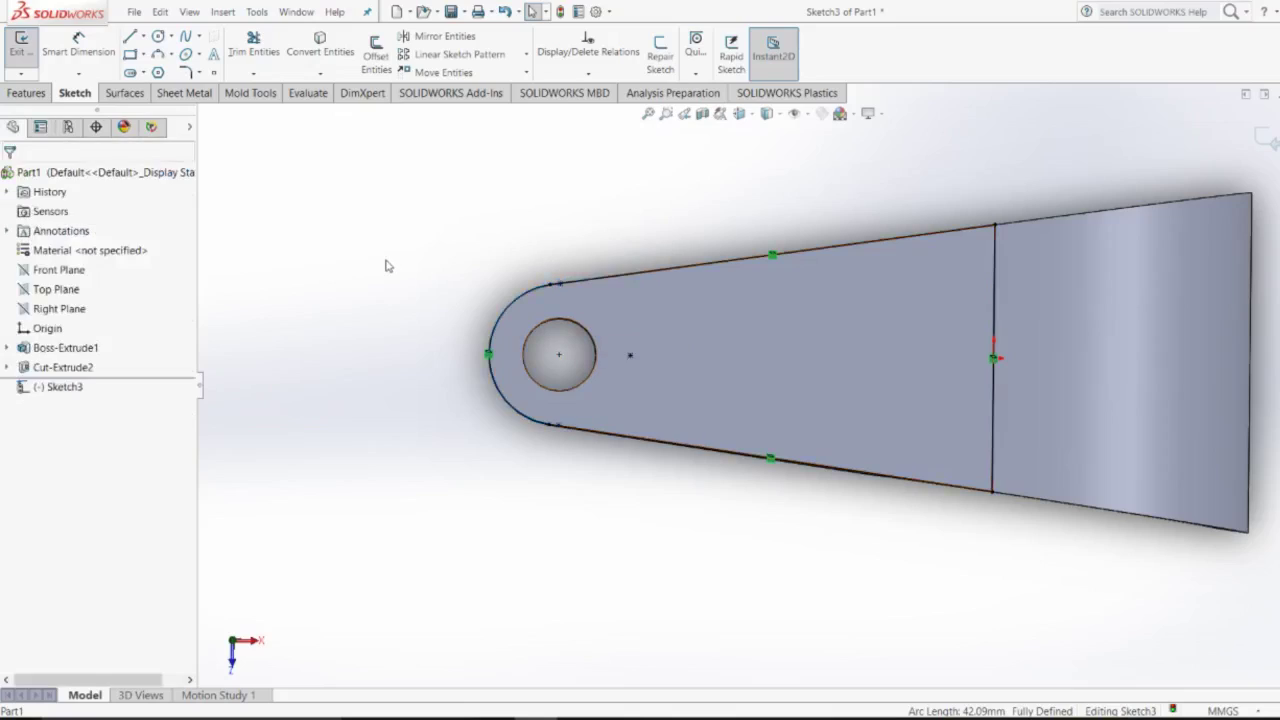
{"action": "key", "text": "ctrl+a"}
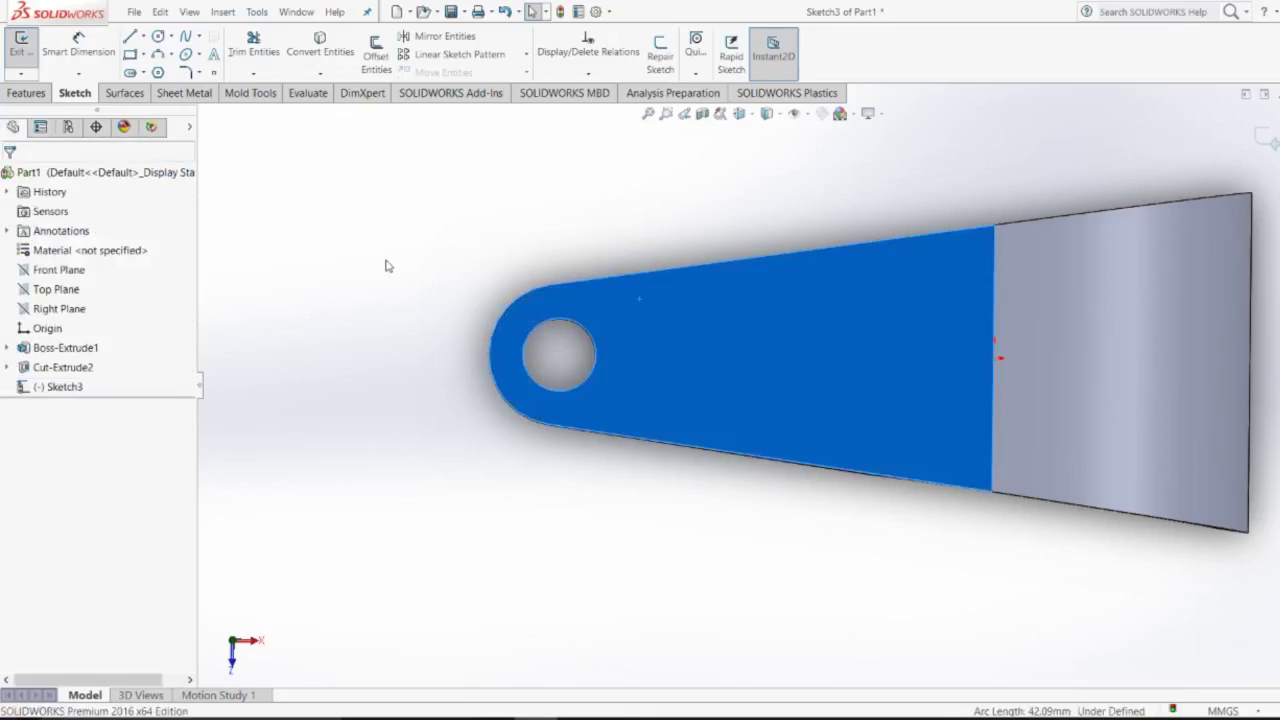
{"action": "key", "text": "Delete"}
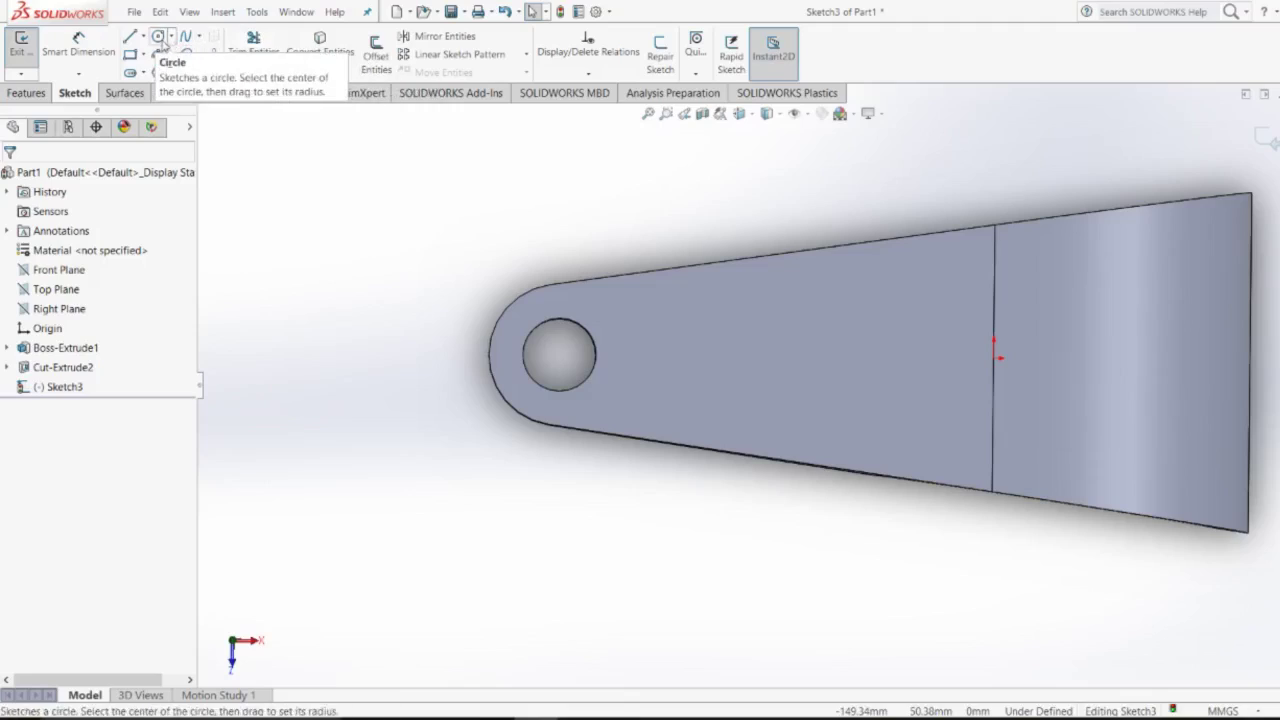
Draw a circle concentric with the Ø15 hole.
{"action": "left_click", "coordinate": [158, 36]}
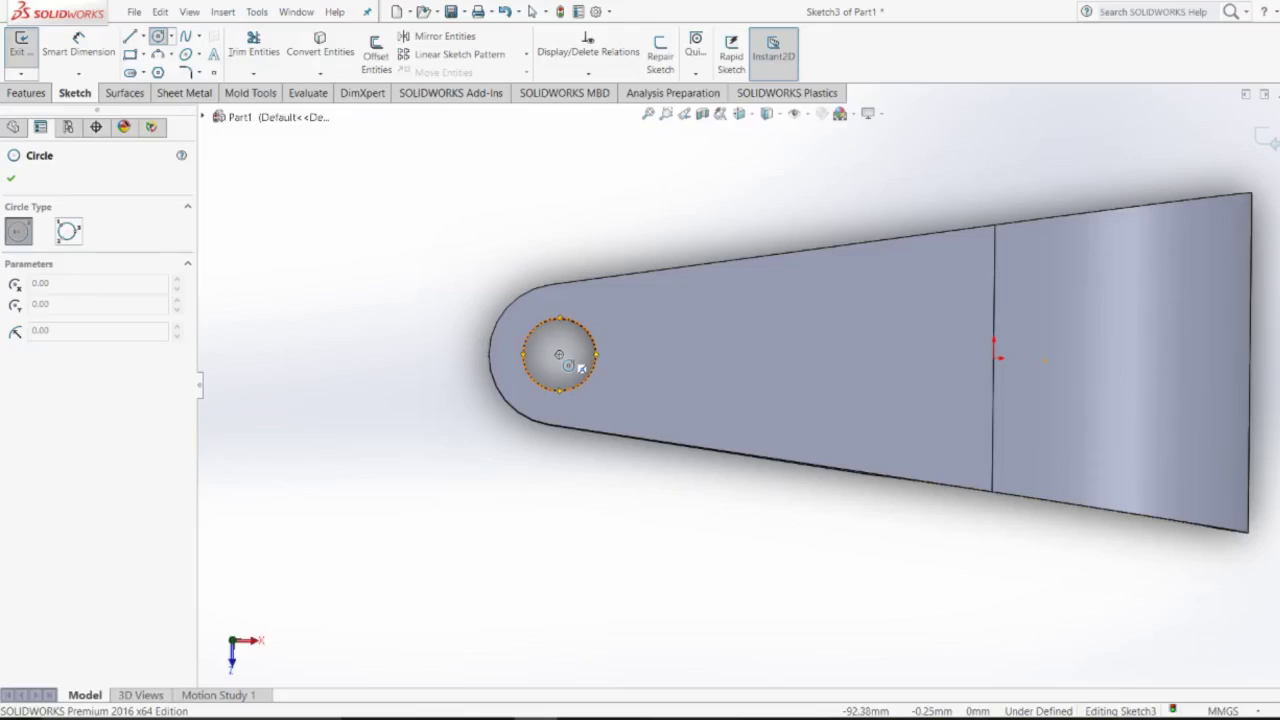
{"action": "left_click", "coordinate": [559, 354]}
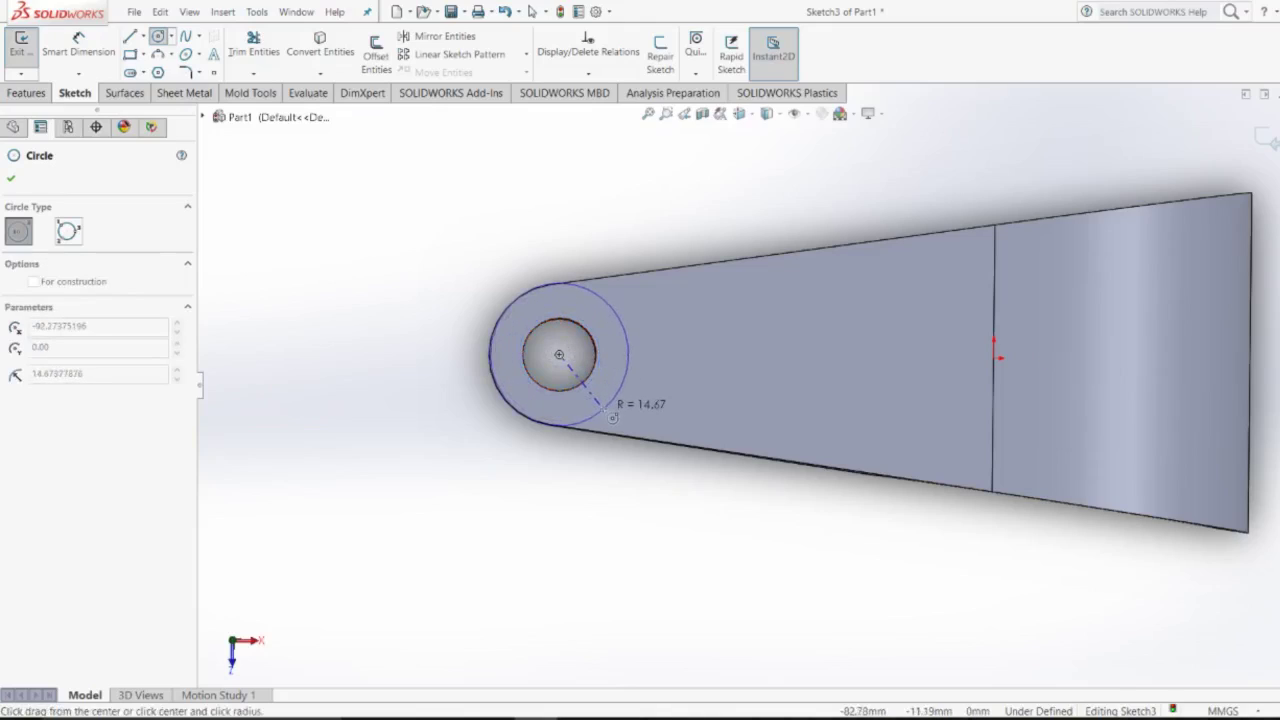
{"action": "left_click", "coordinate": [605, 413]}
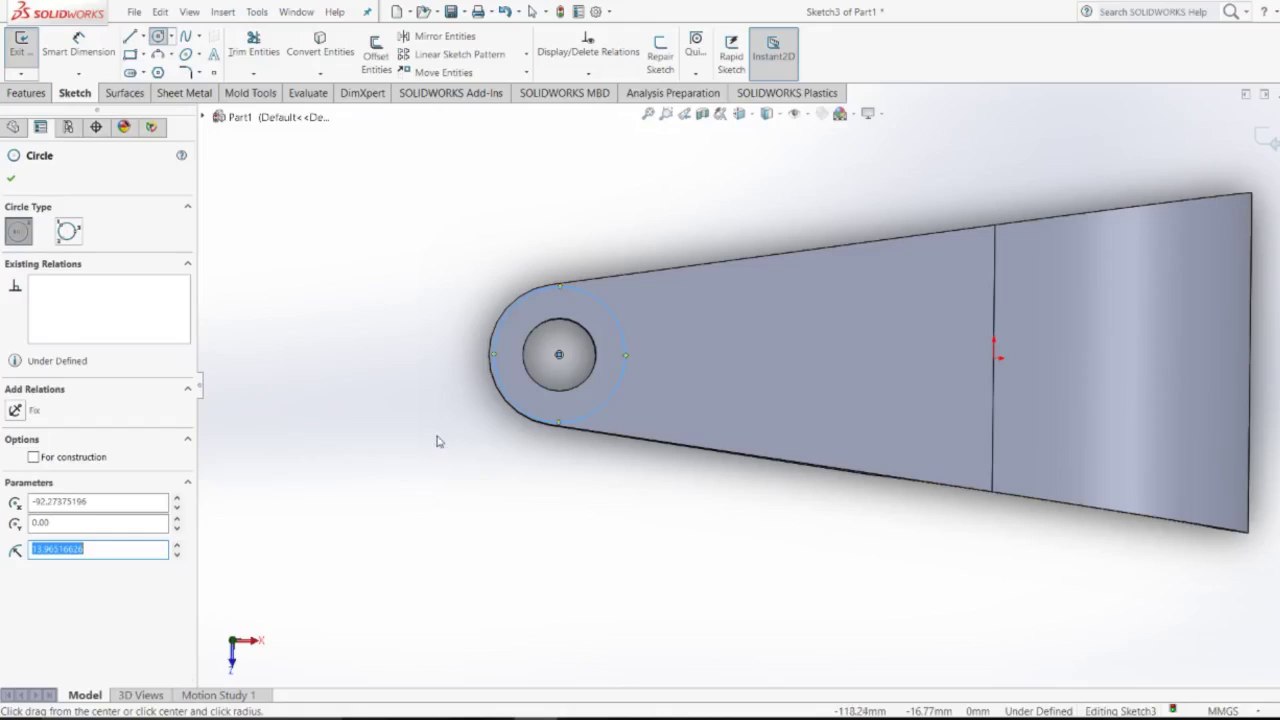
{"action": "key", "text": "Escape"}
{"action": "scroll", "coordinate": [469, 350], "scroll_direction": "down", "scroll_amount": 3}
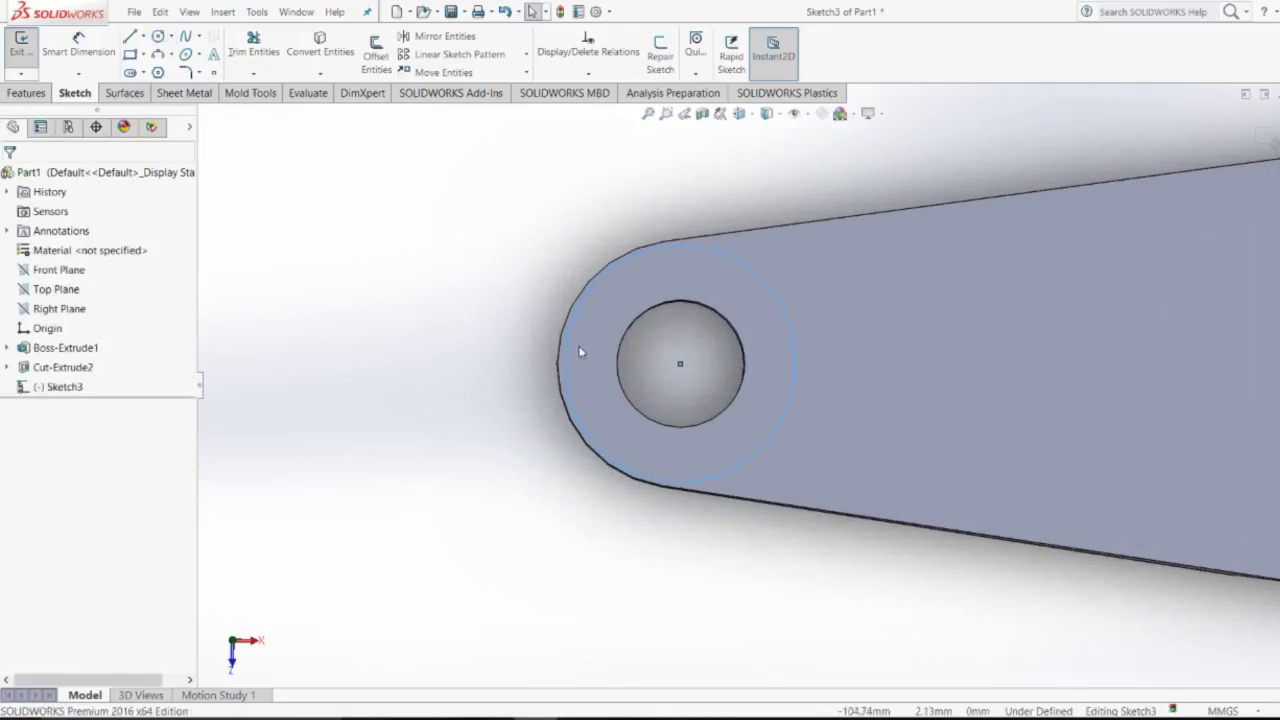
Make the circle tangent to the ear's rounded edge, then undo that relation.
{"action": "left_click", "coordinate": [567, 355]}
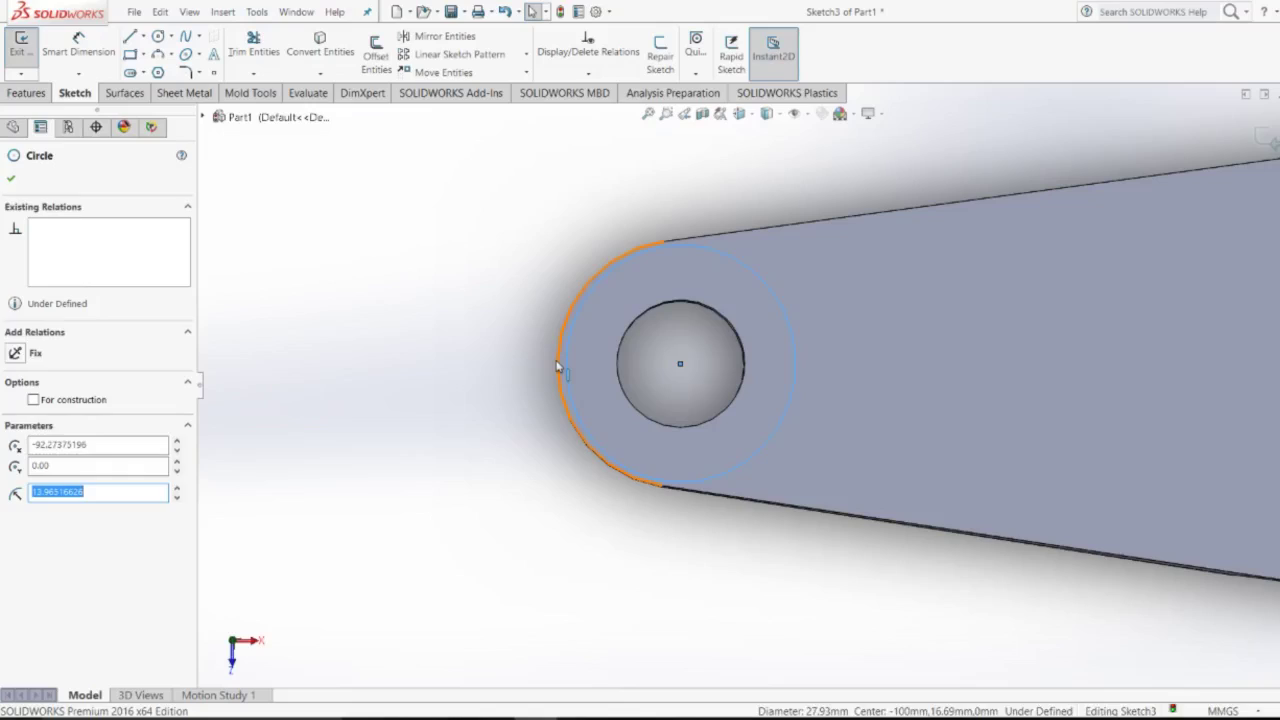
{"action": "left_click", "coordinate": [560, 363], "text": "ctrl"}
{"action": "left_click", "coordinate": [593, 303]}
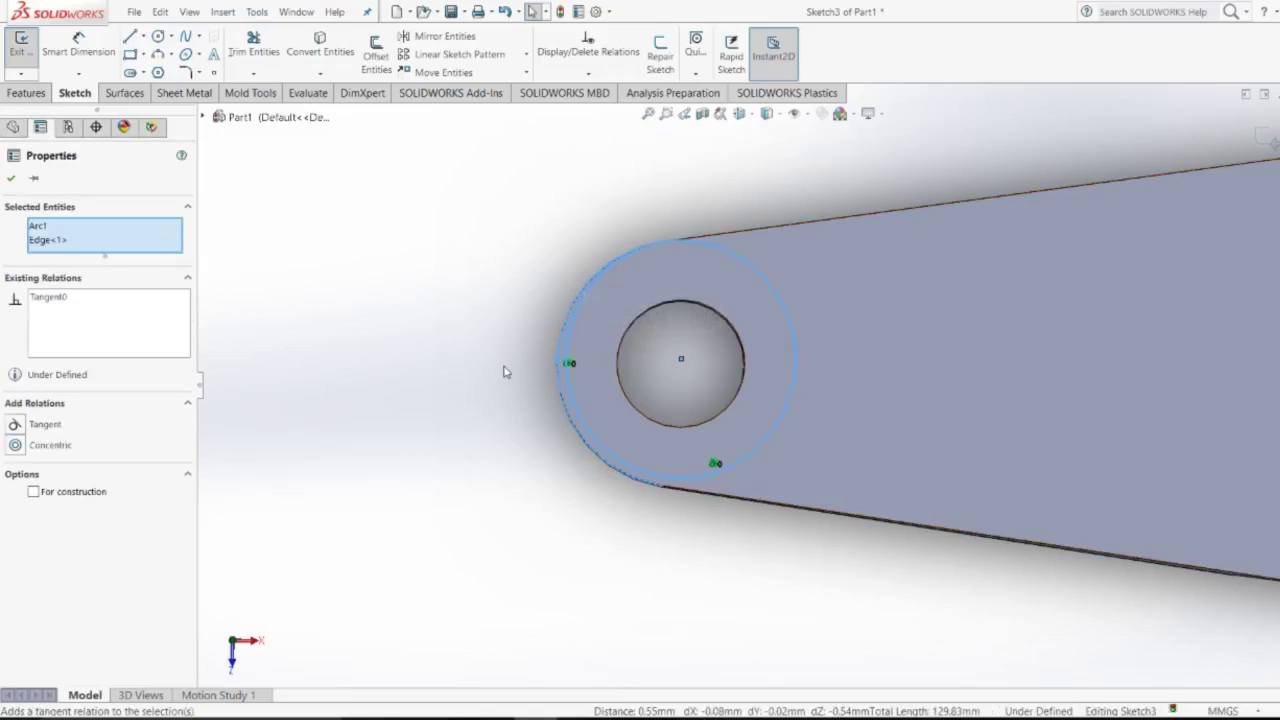
{"action": "left_click", "coordinate": [500, 381]}
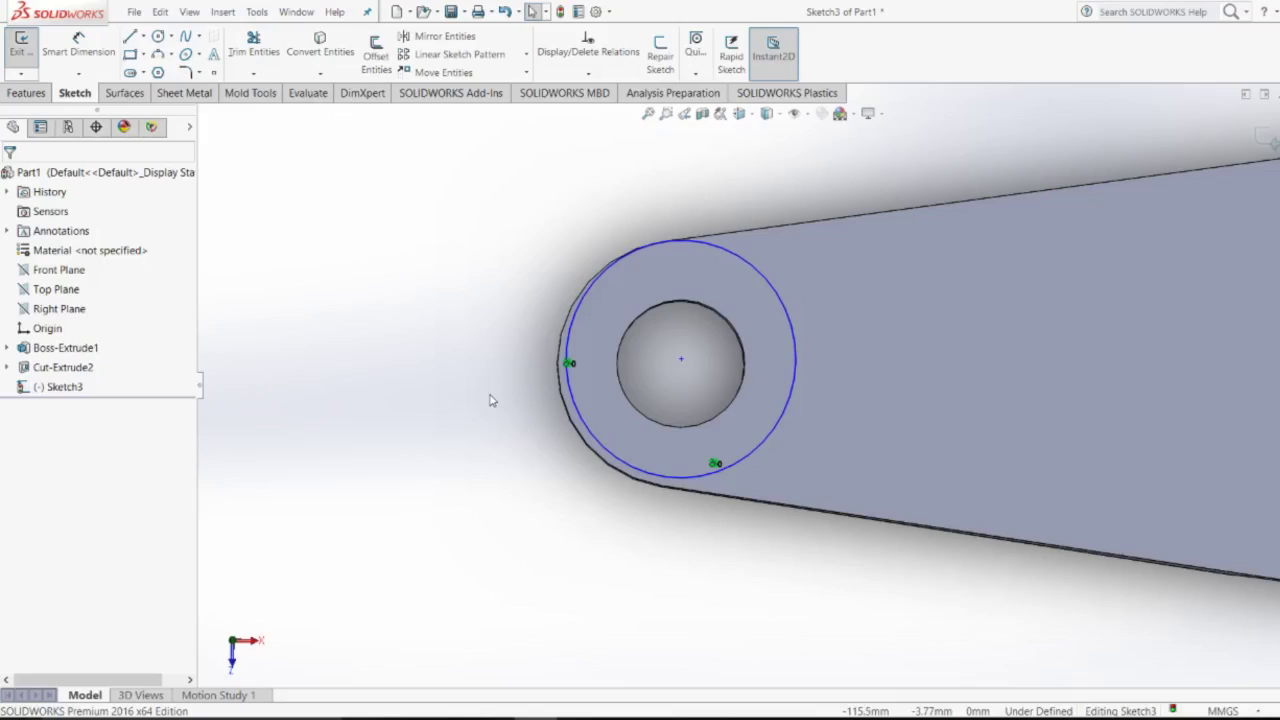
{"action": "key", "text": "ctrl+z"}
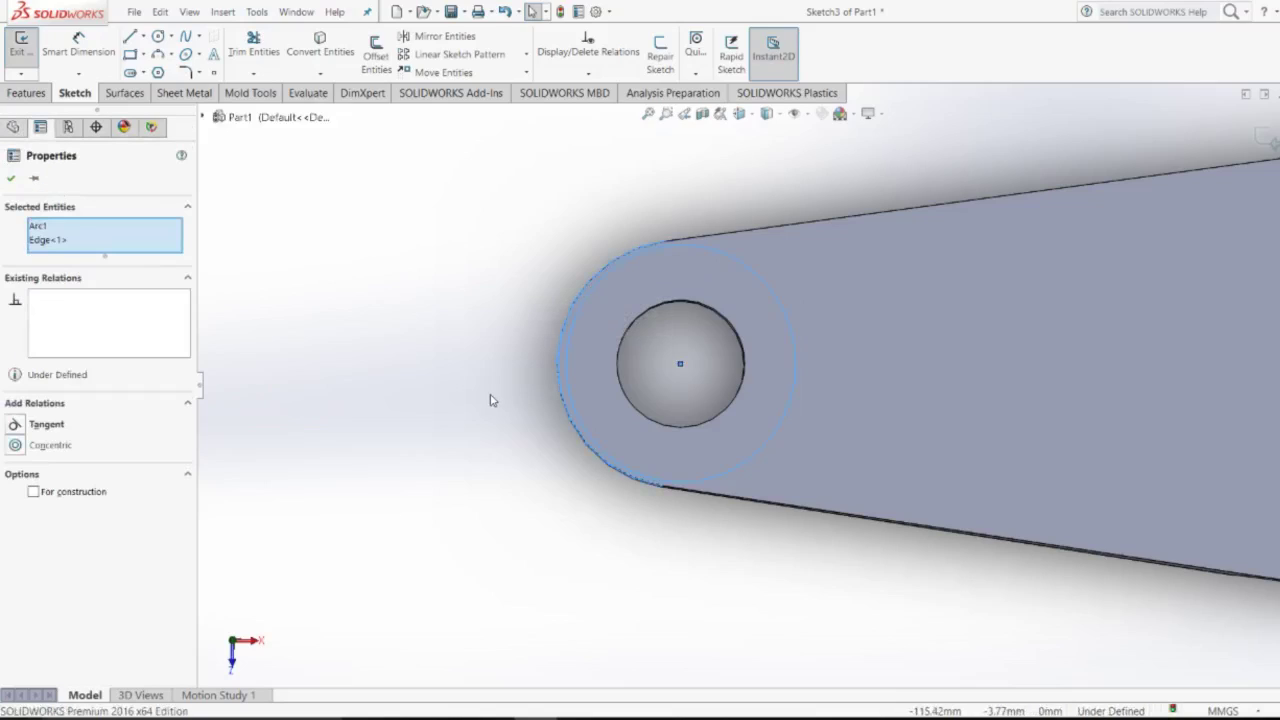
{"action": "left_click", "coordinate": [491, 396]}
Reapply a Tangent relation between the ear's rounded outer edge and the circle.
{"action": "scroll", "coordinate": [569, 380], "scroll_direction": "down", "scroll_amount": 2}
{"action": "scroll", "coordinate": [595, 376], "scroll_direction": "down", "scroll_amount": 3}
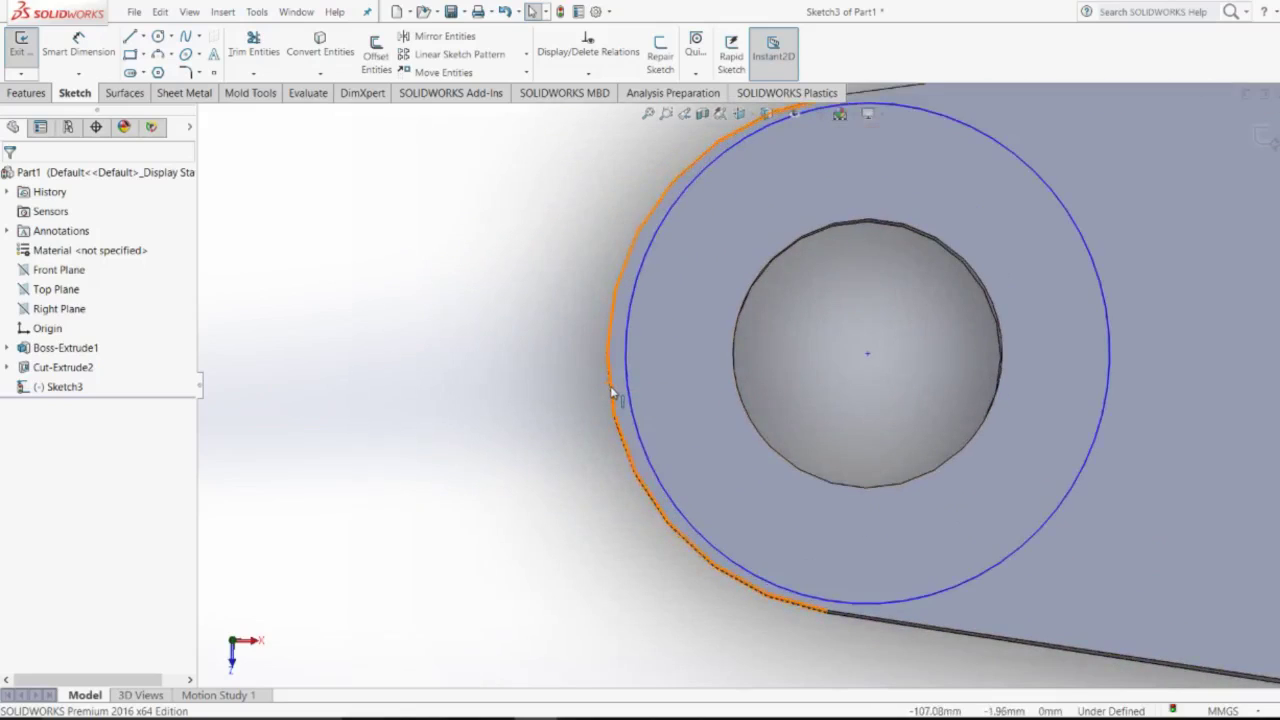
{"action": "middle_click_drag", "start_coordinate": [600, 429], "coordinate": [591, 423]}
{"action": "left_click", "coordinate": [600, 424]}
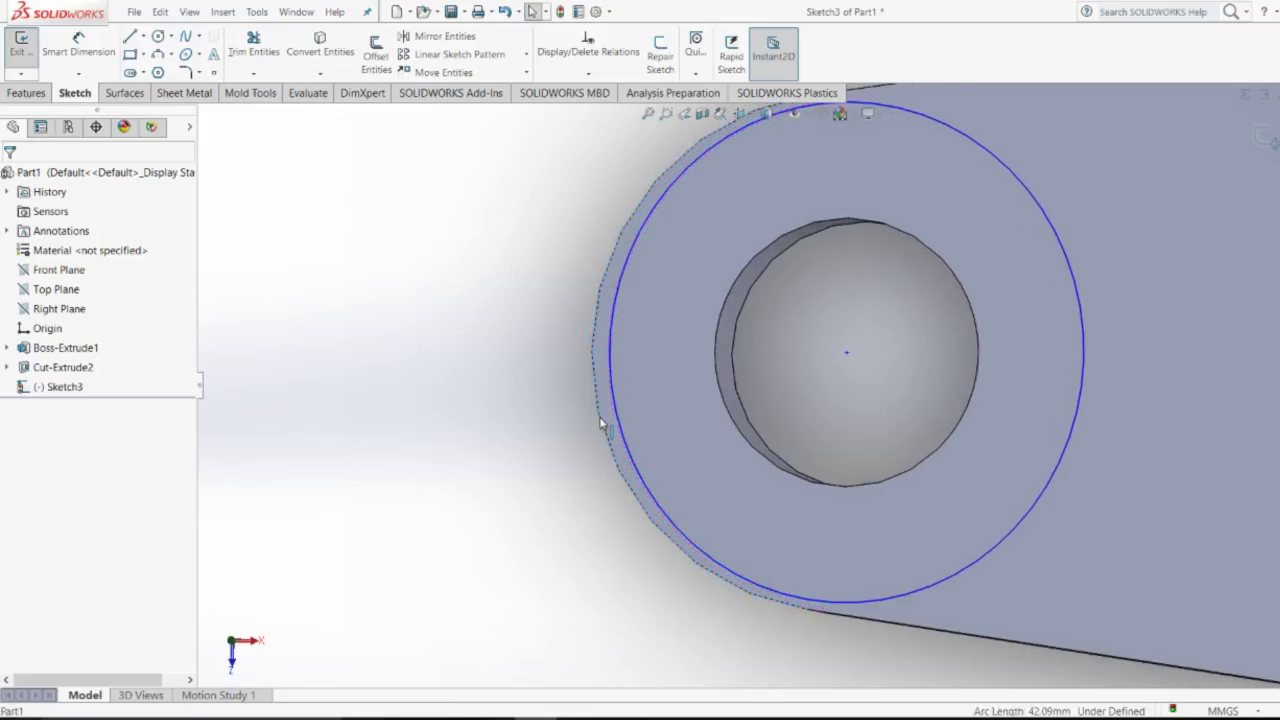
{"action": "left_click", "coordinate": [618, 418], "text": "ctrl"}
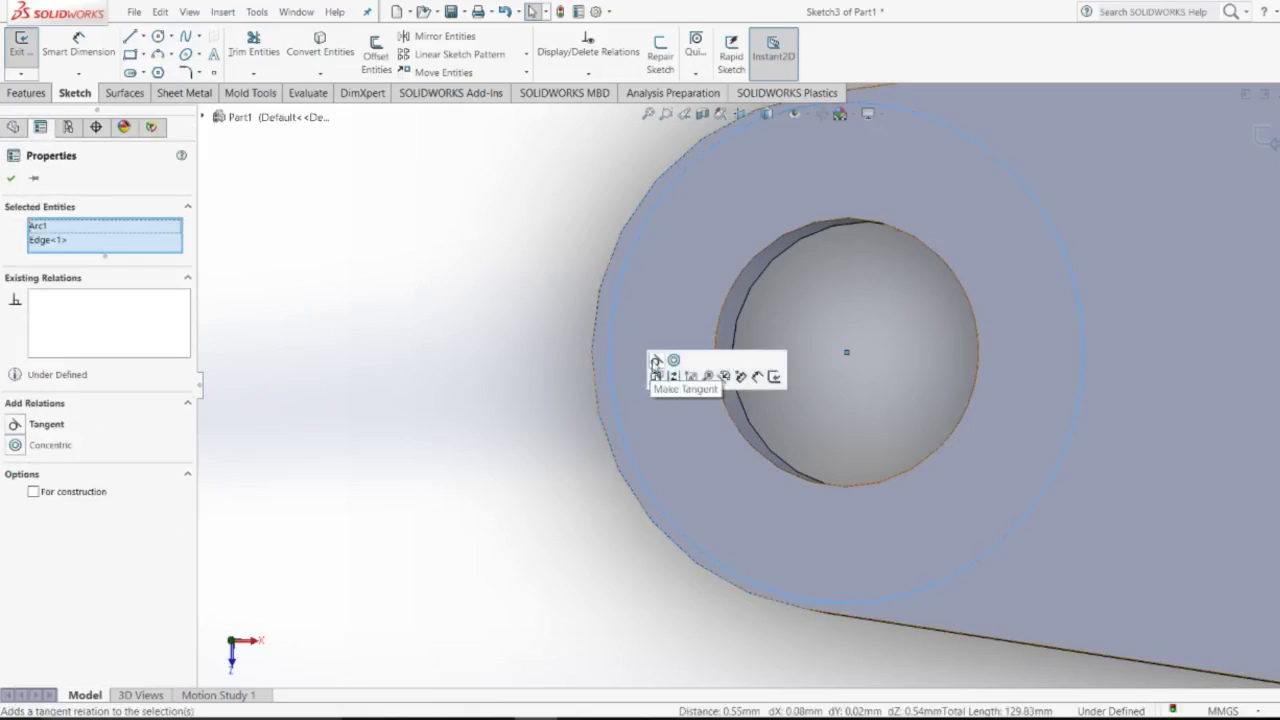
{"action": "left_click", "coordinate": [655, 362]}
Shrink the sketch circle so it sits on the ear's boss edge.
{"action": "left_click", "coordinate": [434, 383]}
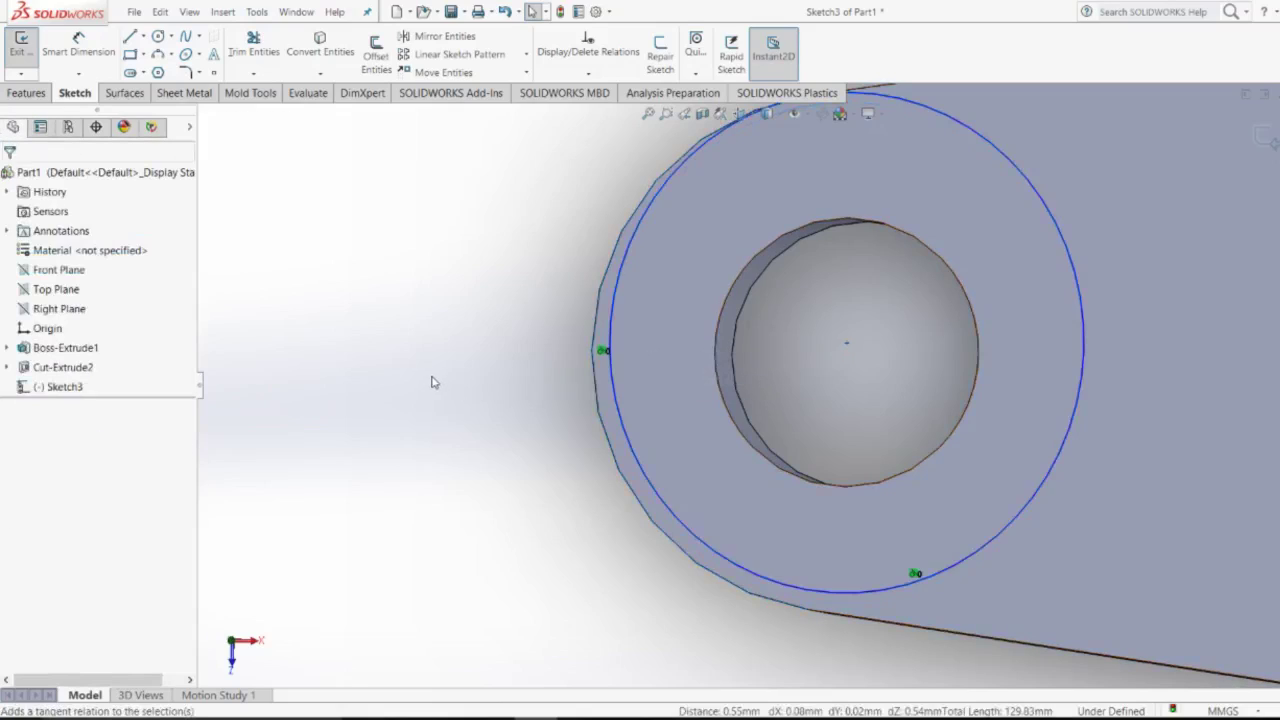
{"action": "mouse_move", "coordinate": [431, 380]}
{"action": "middle_mouse_down"}
{"action": "mouse_move", "coordinate": [590, 382]}
{"action": "mouse_move", "coordinate": [569, 183]}
{"action": "mouse_move", "coordinate": [606, 149]}
{"action": "mouse_move", "coordinate": [623, 190]}
{"action": "mouse_move", "coordinate": [663, 220]}
{"action": "mouse_move", "coordinate": [646, 226]}
{"action": "mouse_move", "coordinate": [603, 149]}
{"action": "mouse_move", "coordinate": [668, 180]}
{"action": "middle_mouse_up"}
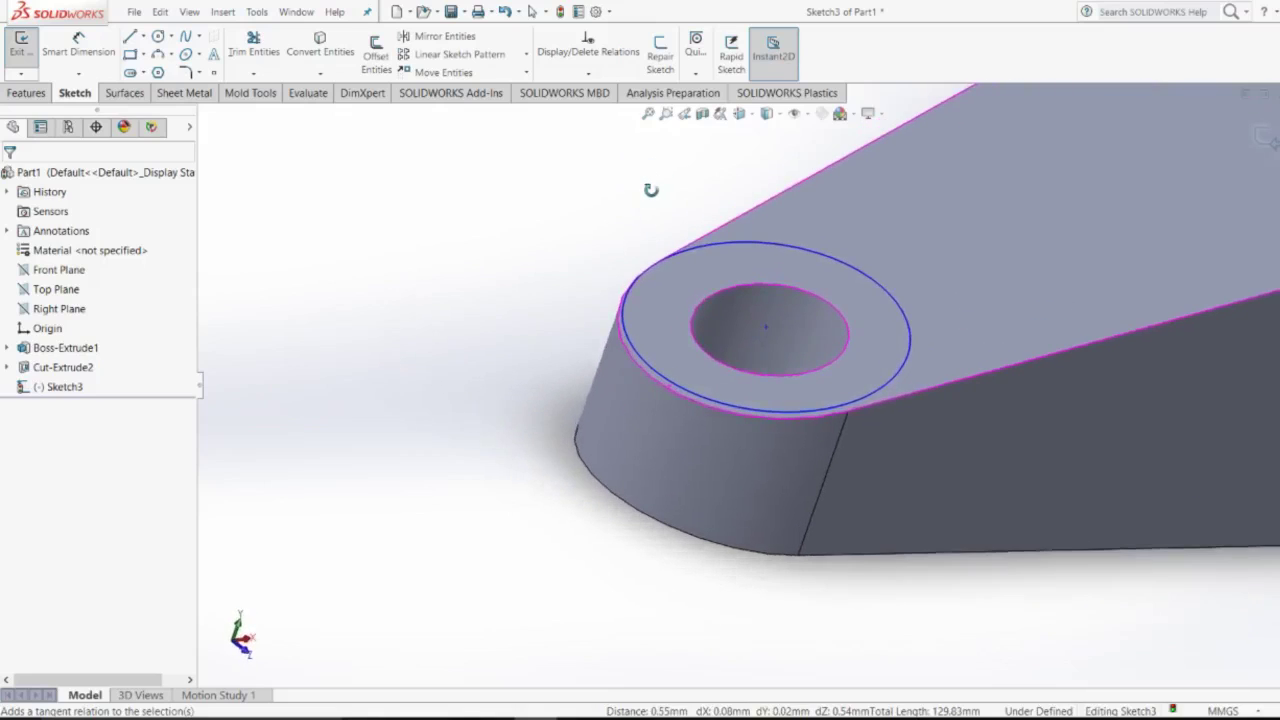
{"action": "left_click", "coordinate": [707, 395]}
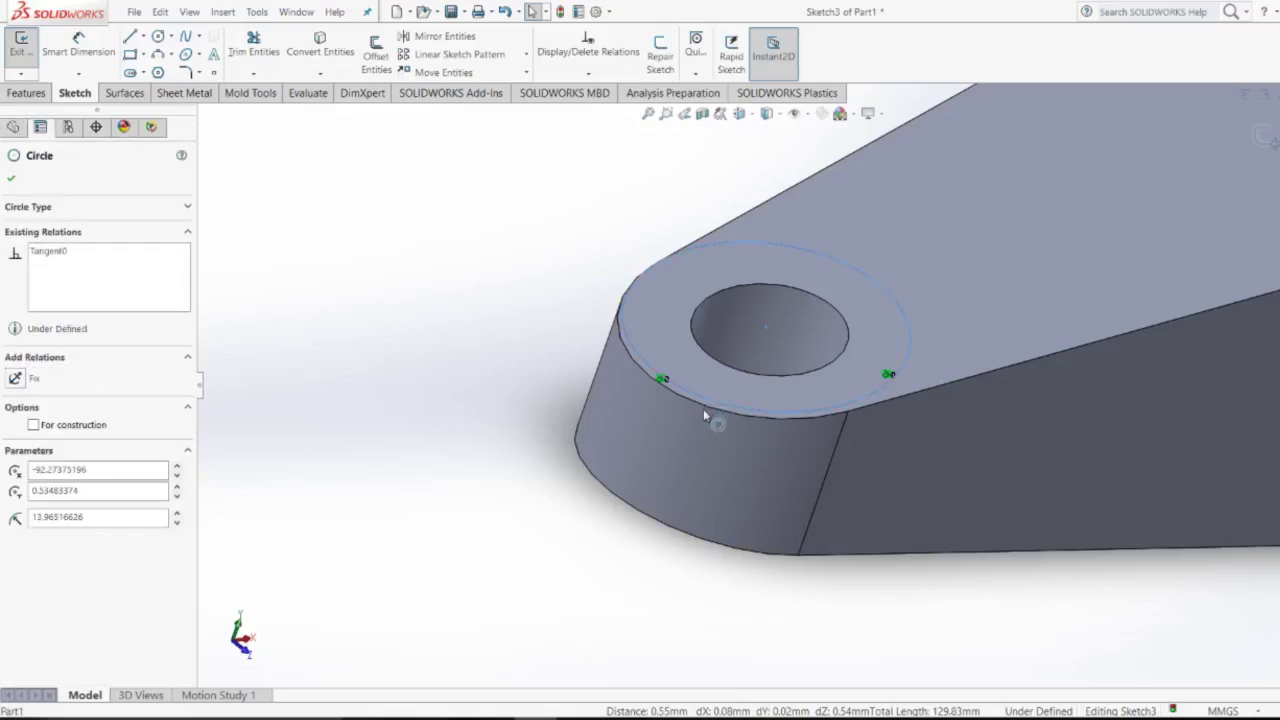
{"action": "left_click_drag", "start_coordinate": [701, 422], "coordinate": [688, 394]}
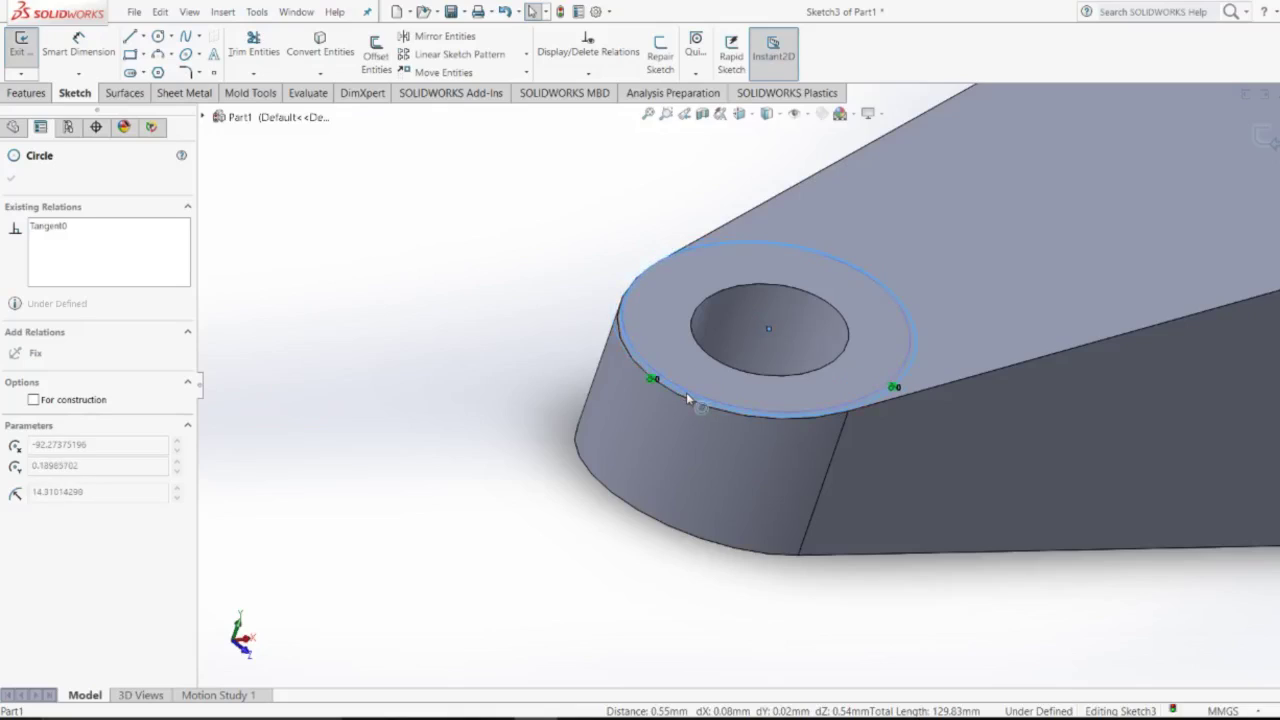
{"action": "mouse_move", "coordinate": [537, 429]}
{"action": "middle_mouse_down"}
{"action": "mouse_move", "coordinate": [441, 515]}
{"action": "mouse_move", "coordinate": [478, 642]}
{"action": "middle_mouse_up"}
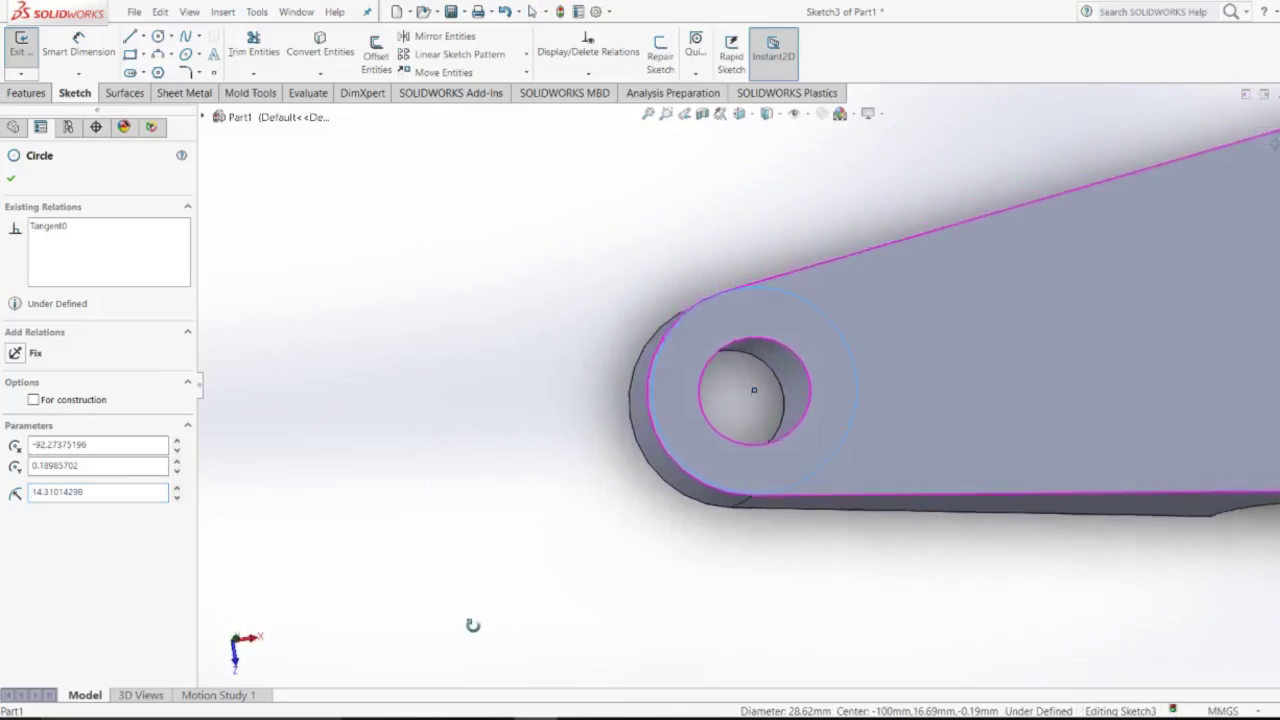
{"action": "scroll", "coordinate": [800, 545], "scroll_direction": "down", "scroll_amount": 2}
{"action": "scroll", "coordinate": [840, 522], "scroll_direction": "up", "scroll_amount": 1}
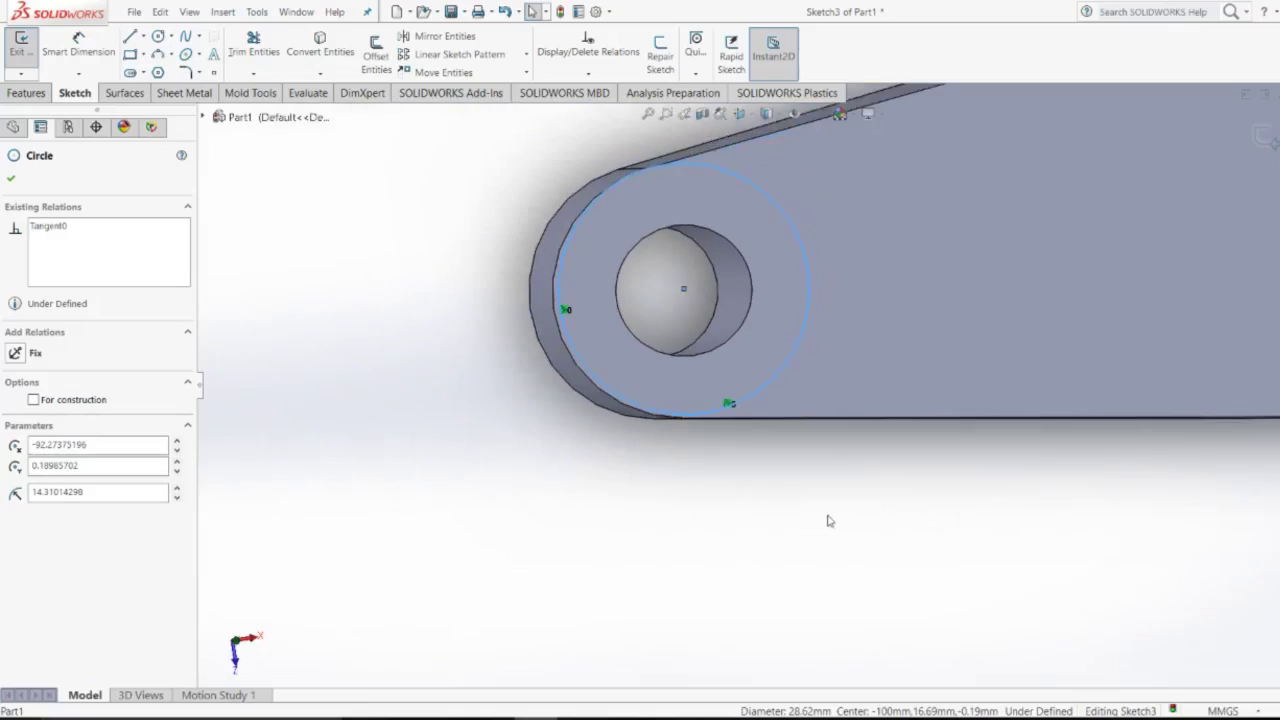
{"action": "middle_click_drag", "start_coordinate": [771, 510], "coordinate": [731, 497]}
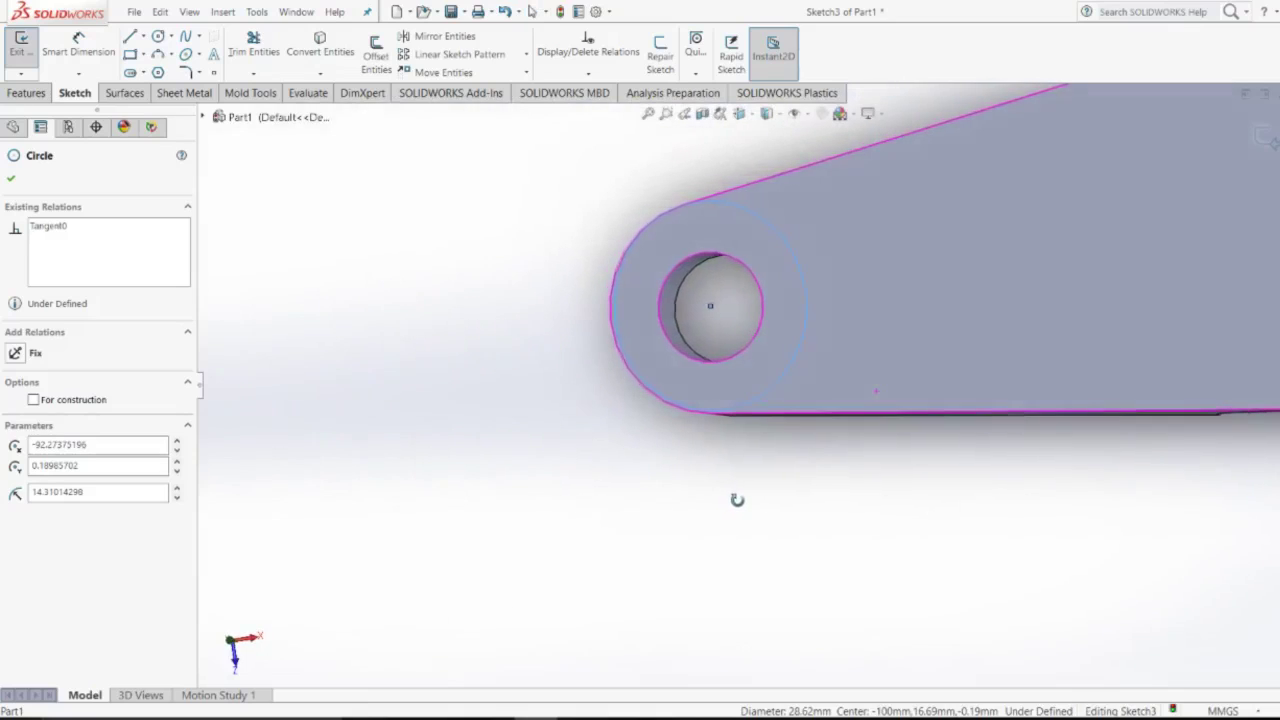
View the sketch Normal To, check circle against outer edge, and compare with the reference PDF.
{"action": "key", "text": "Escape"}
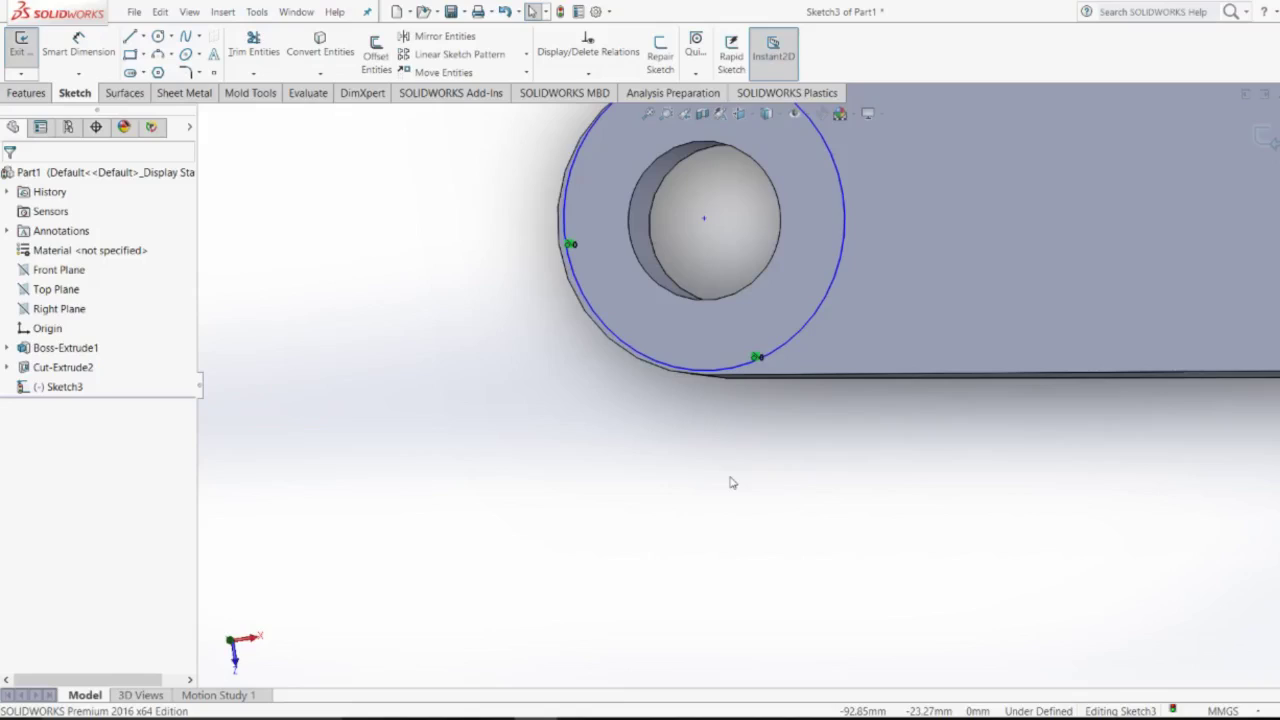
{"action": "key", "text": "ctrl+8"}
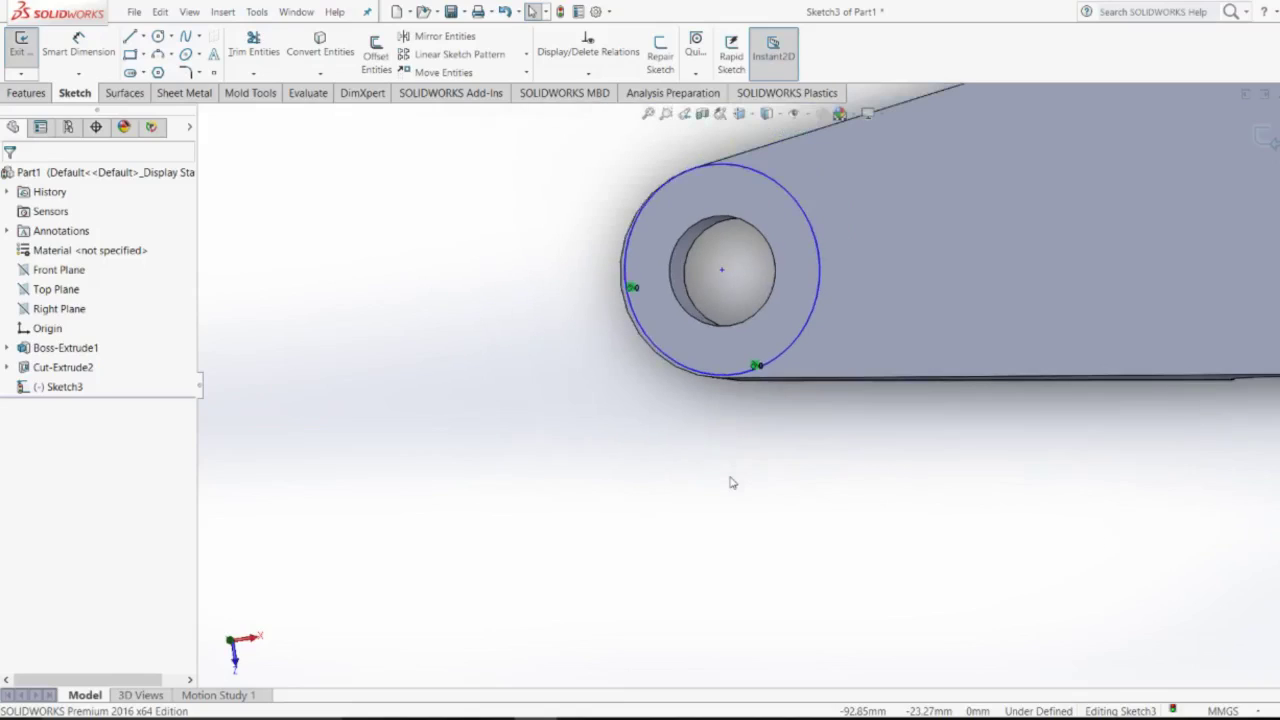
{"action": "left_click", "coordinate": [637, 322]}
{"action": "left_click", "coordinate": [641, 320], "text": "ctrl"}
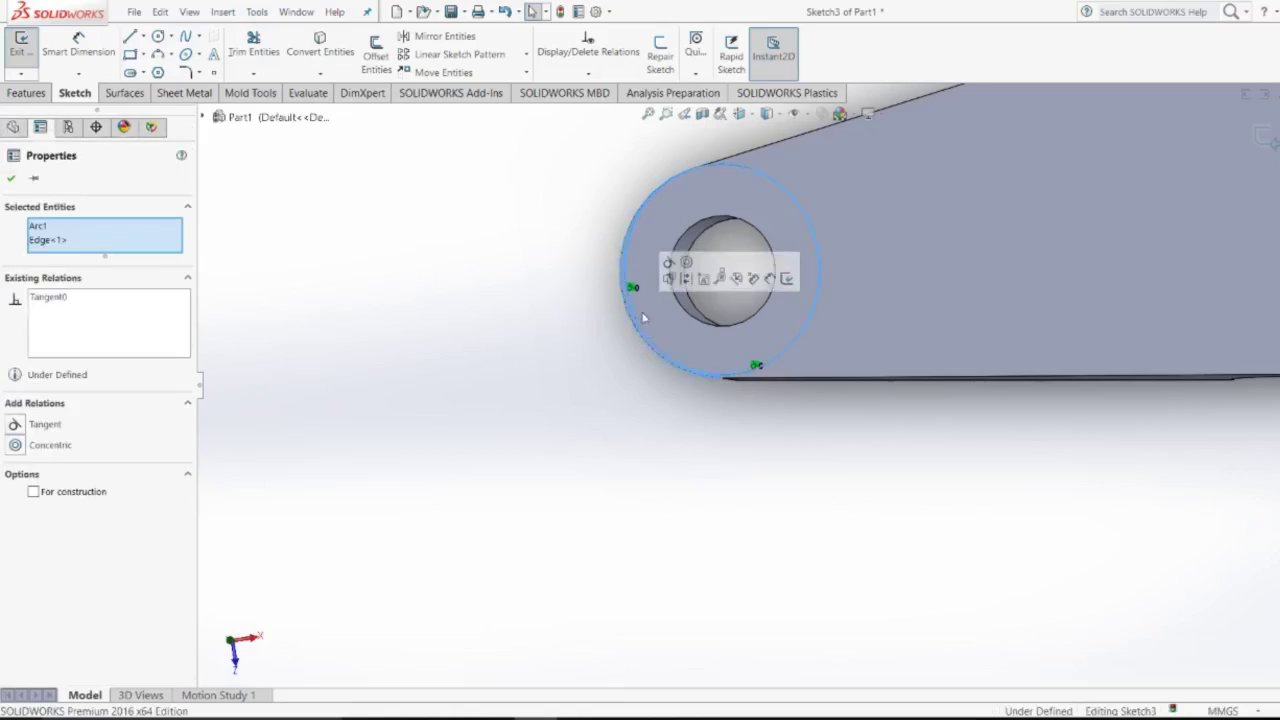
{"action": "left_click", "coordinate": [586, 349]}
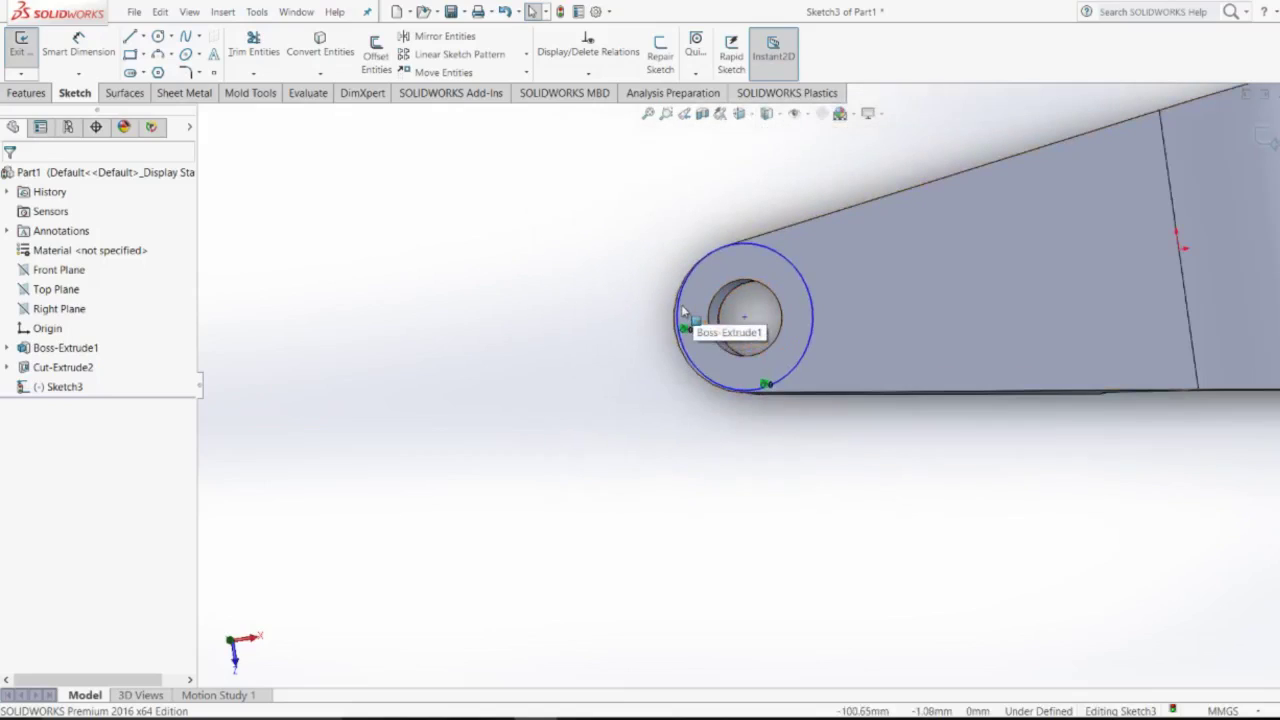
{"action": "left_click", "coordinate": [681, 306]}
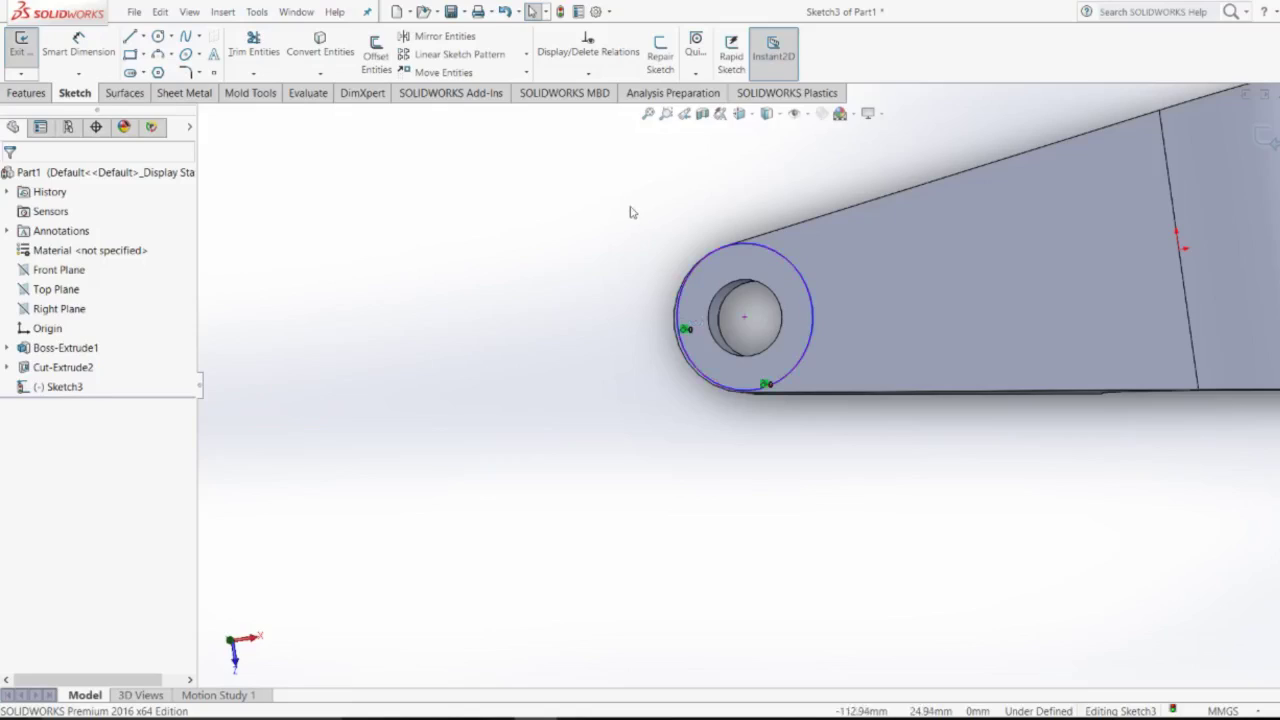
{"action": "scroll", "coordinate": [736, 212], "scroll_direction": "up", "scroll_amount": 1}
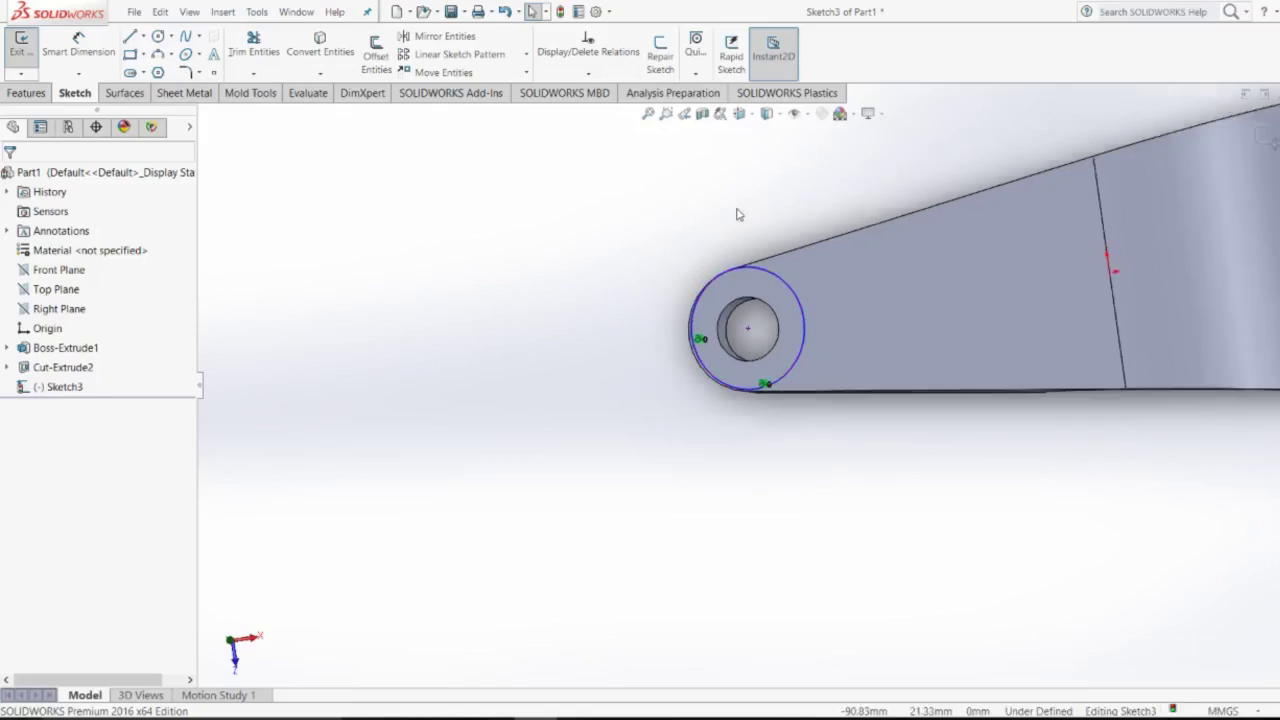
{"action": "scroll", "coordinate": [736, 212], "scroll_direction": "up", "scroll_amount": 1}
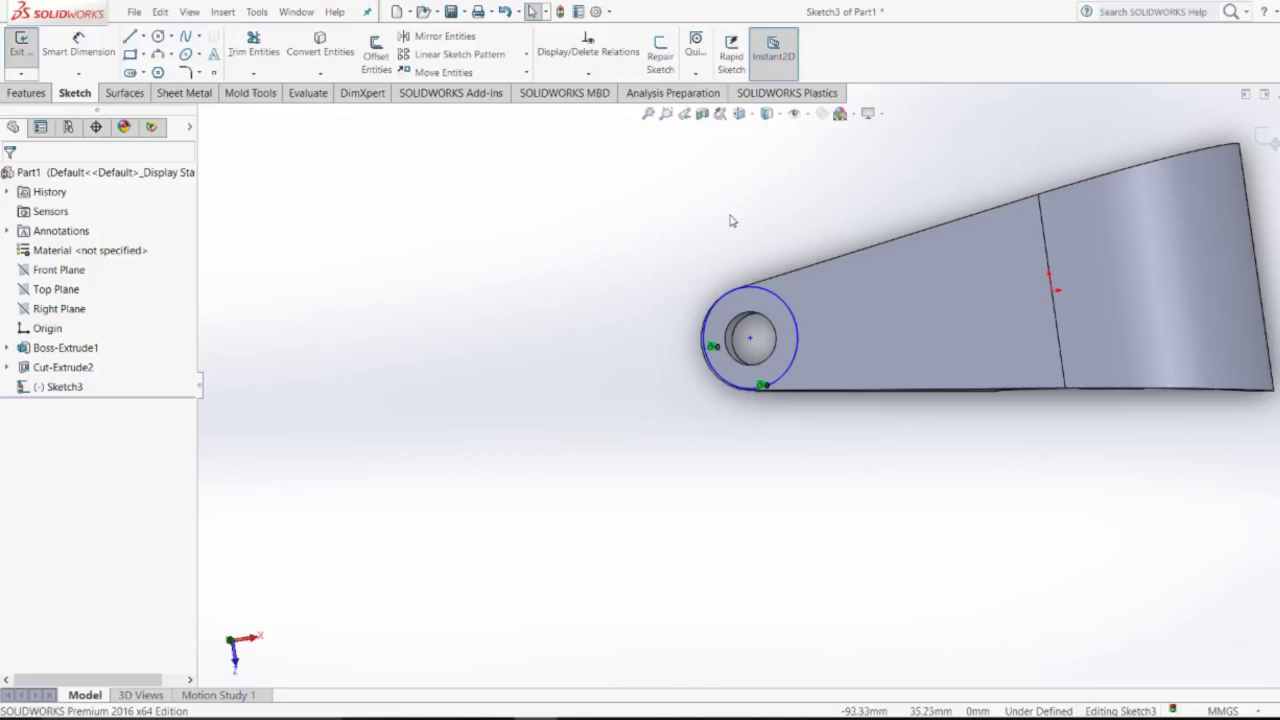
{"action": "key", "text": "alt+Tab"}
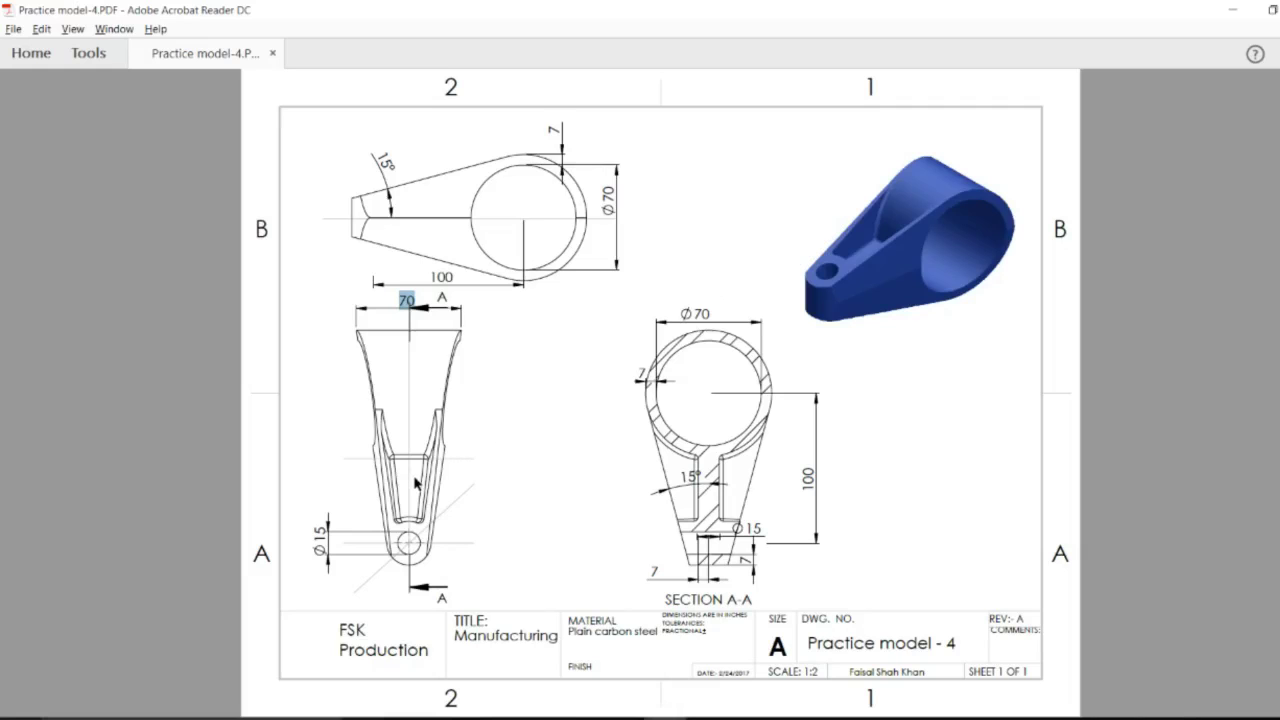
{"action": "key", "text": "alt+Tab"}
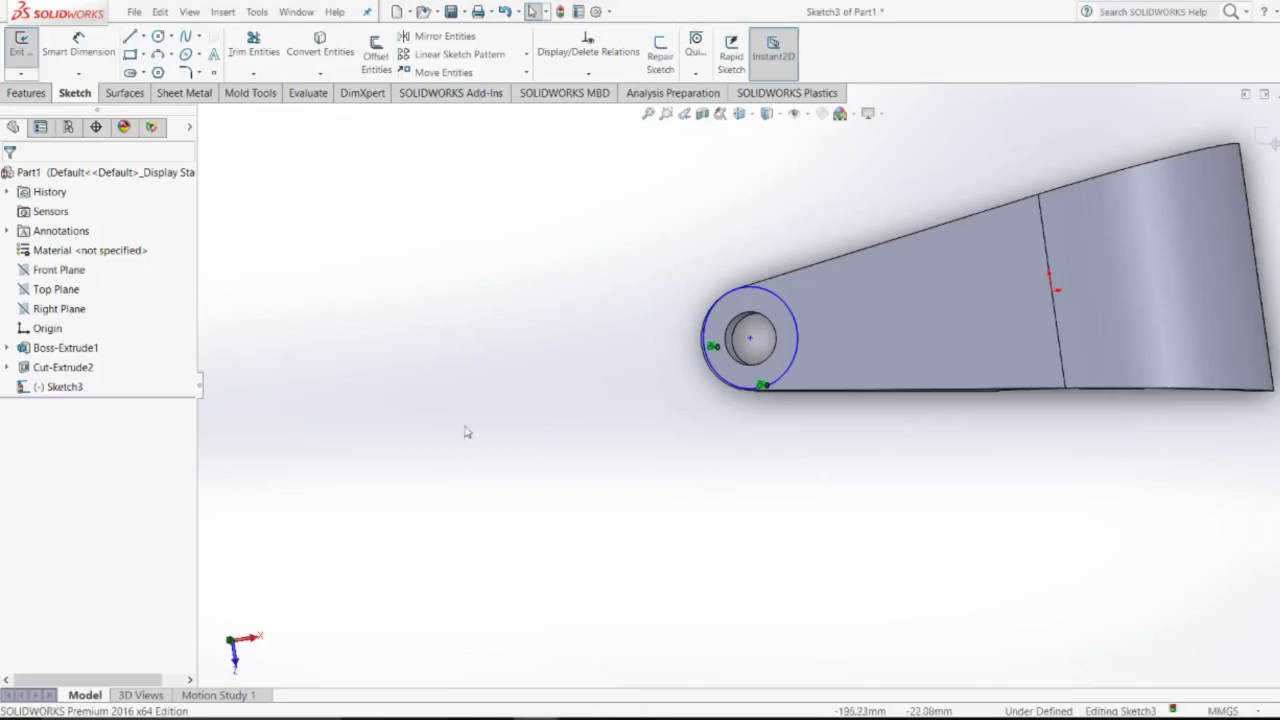
Exit the sketch and shell the part 7 mm thick, removing the flat top face.
{"action": "left_click", "coordinate": [27, 92]}
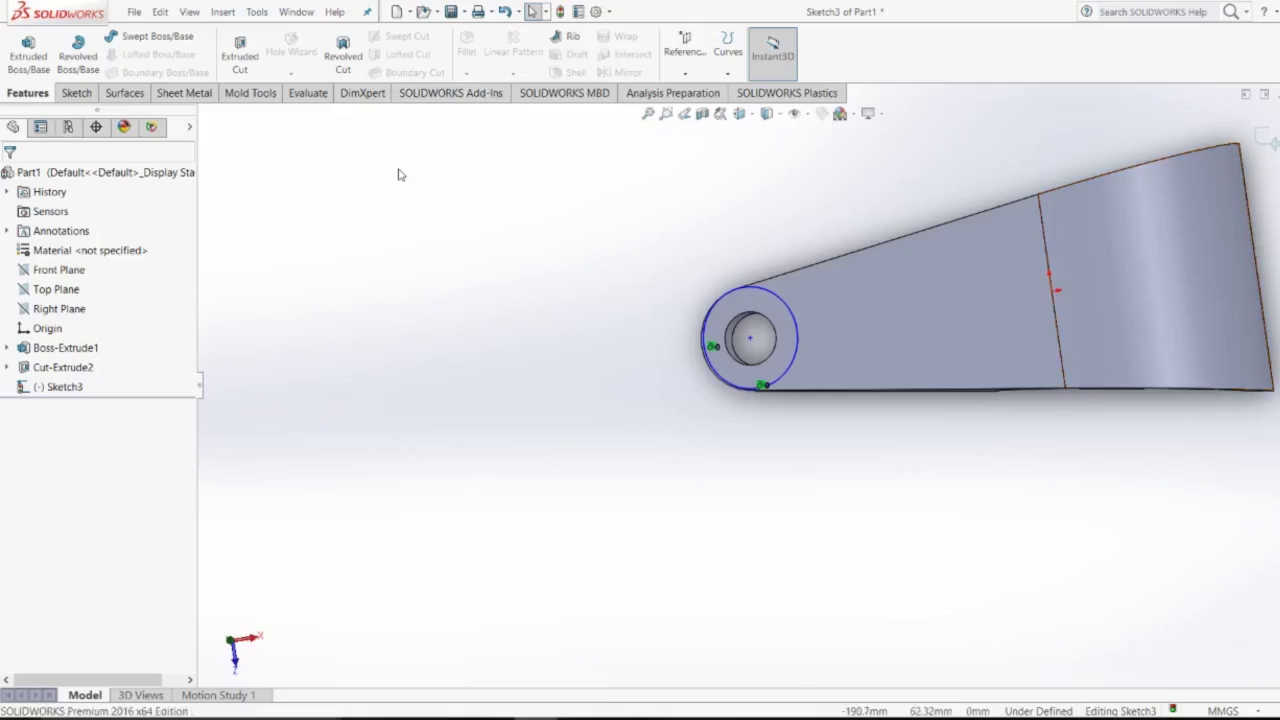
{"action": "left_click", "coordinate": [1266, 139]}
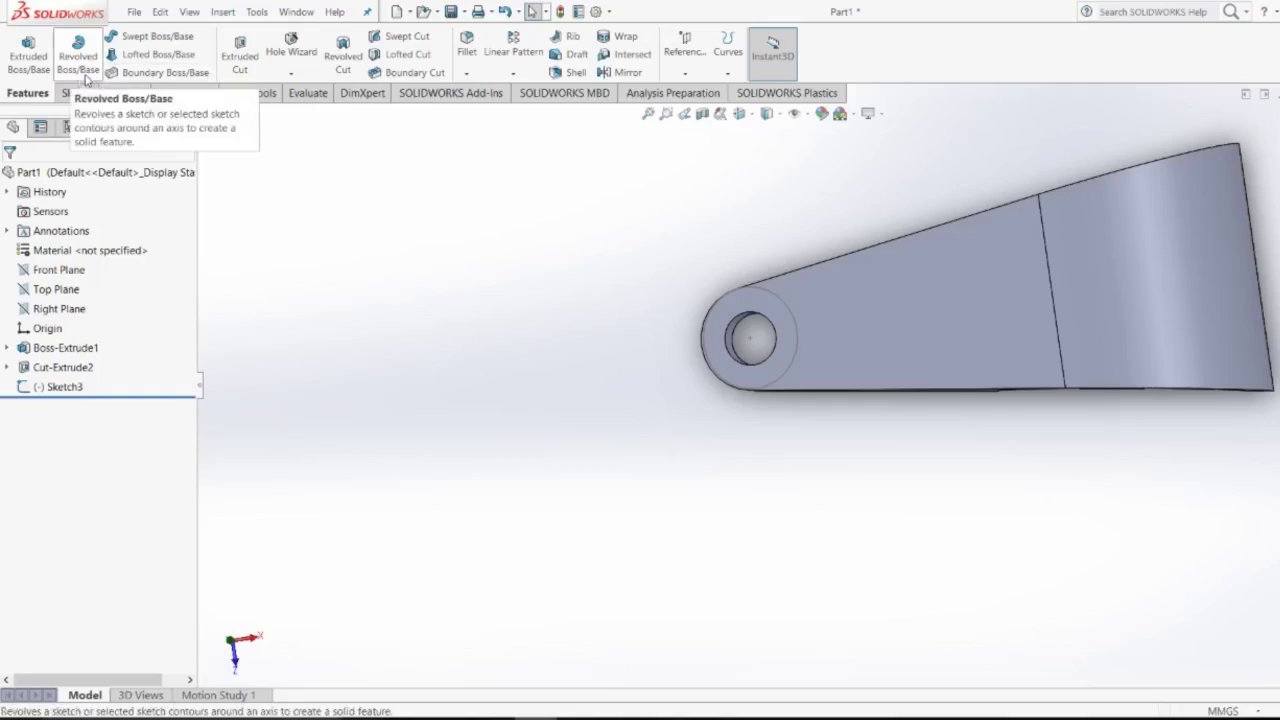
{"action": "left_click", "coordinate": [557, 75]}
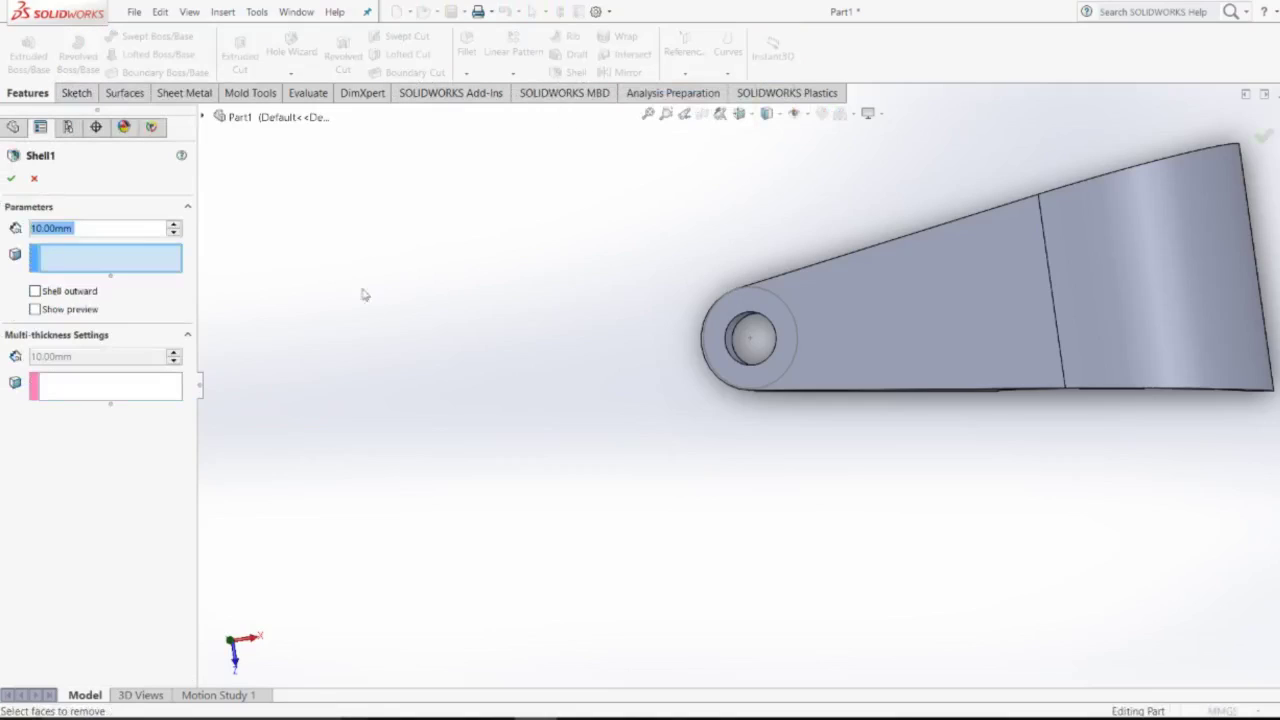
{"action": "type", "text": "7"}
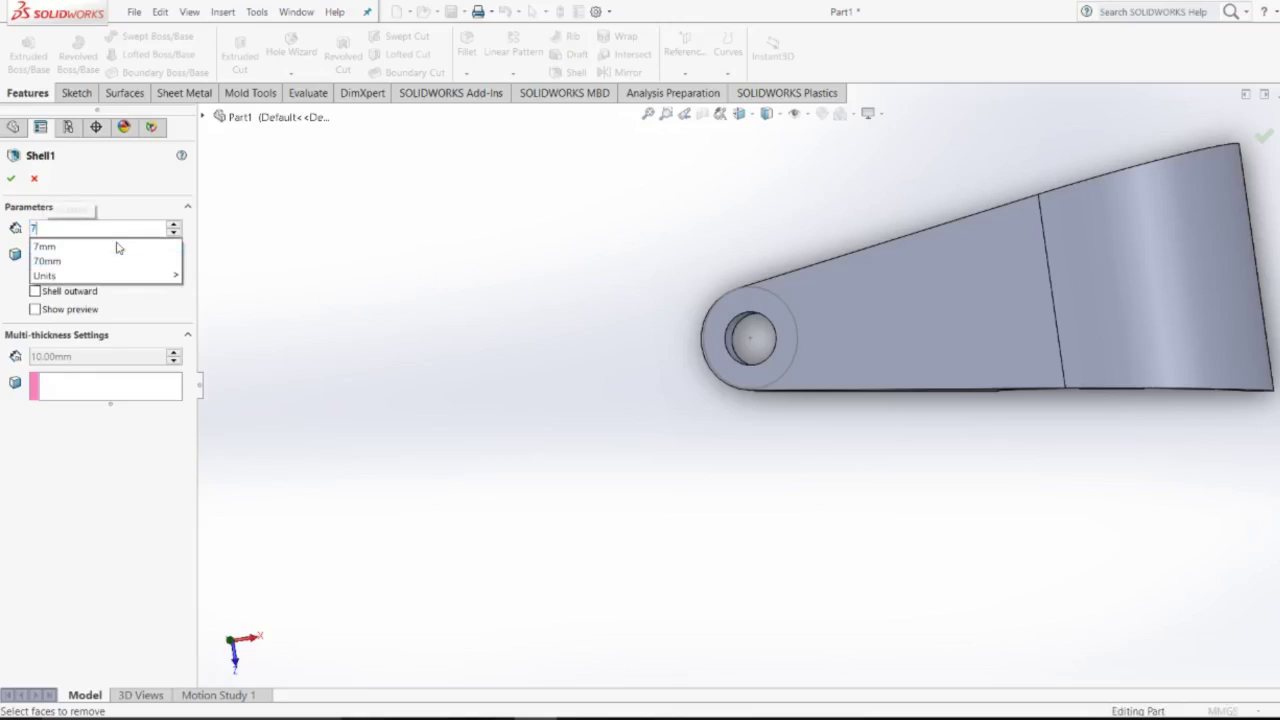
{"action": "left_click", "coordinate": [150, 249]}
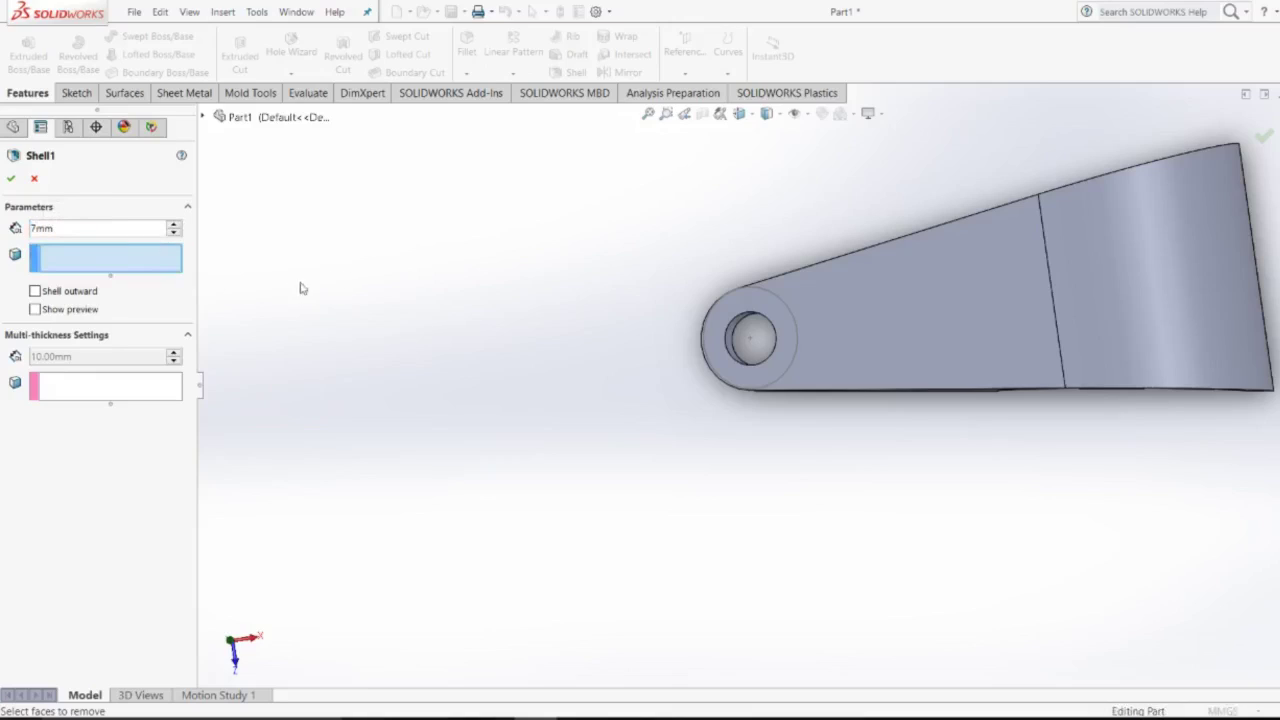
{"action": "left_click", "coordinate": [919, 336]}
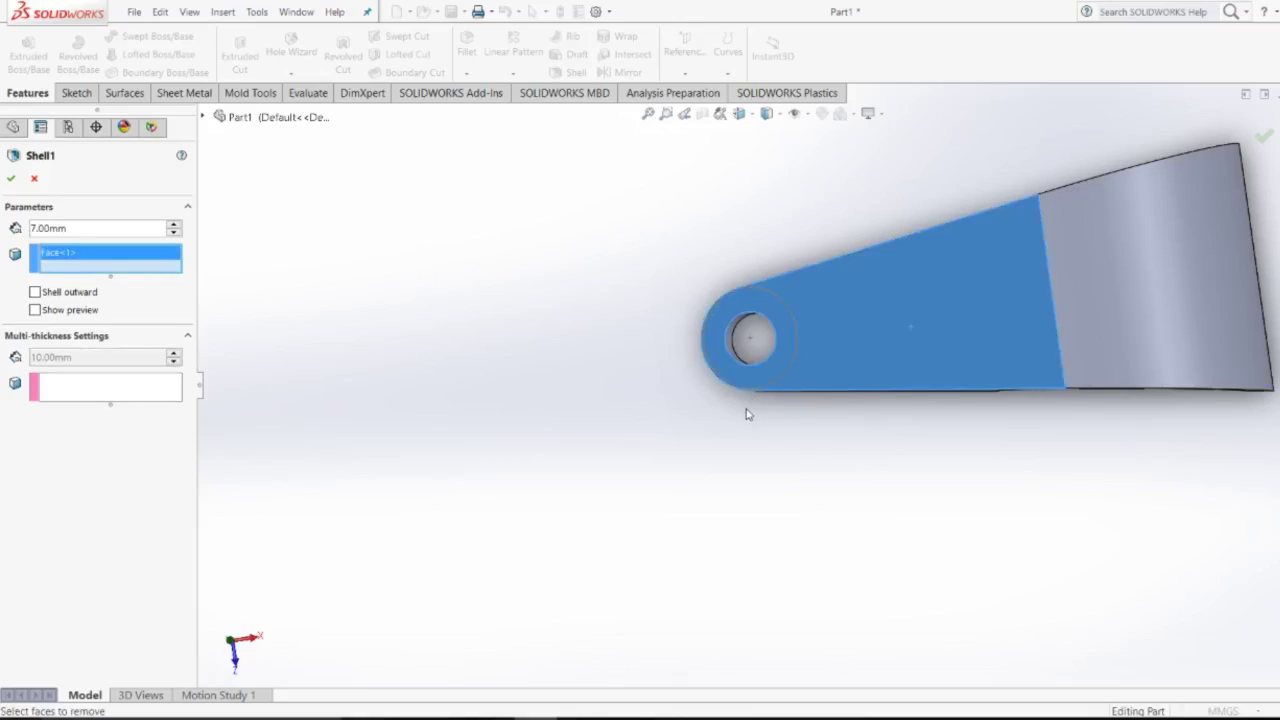
{"action": "left_click", "coordinate": [35, 310]}
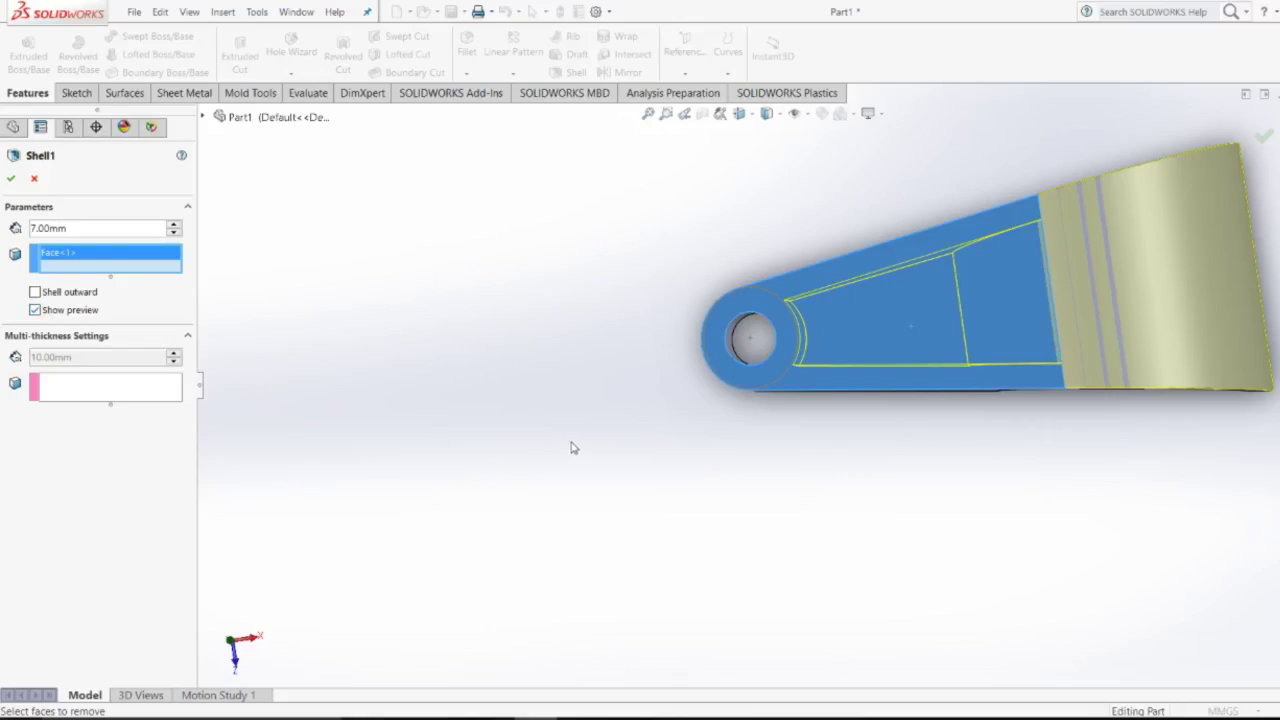
{"action": "mouse_move", "coordinate": [571, 448]}
{"action": "middle_mouse_down"}
{"action": "mouse_move", "coordinate": [620, 277]}
{"action": "mouse_move", "coordinate": [614, 177]}
{"action": "mouse_move", "coordinate": [641, 115]}
{"action": "mouse_move", "coordinate": [659, 225]}
{"action": "middle_mouse_up"}
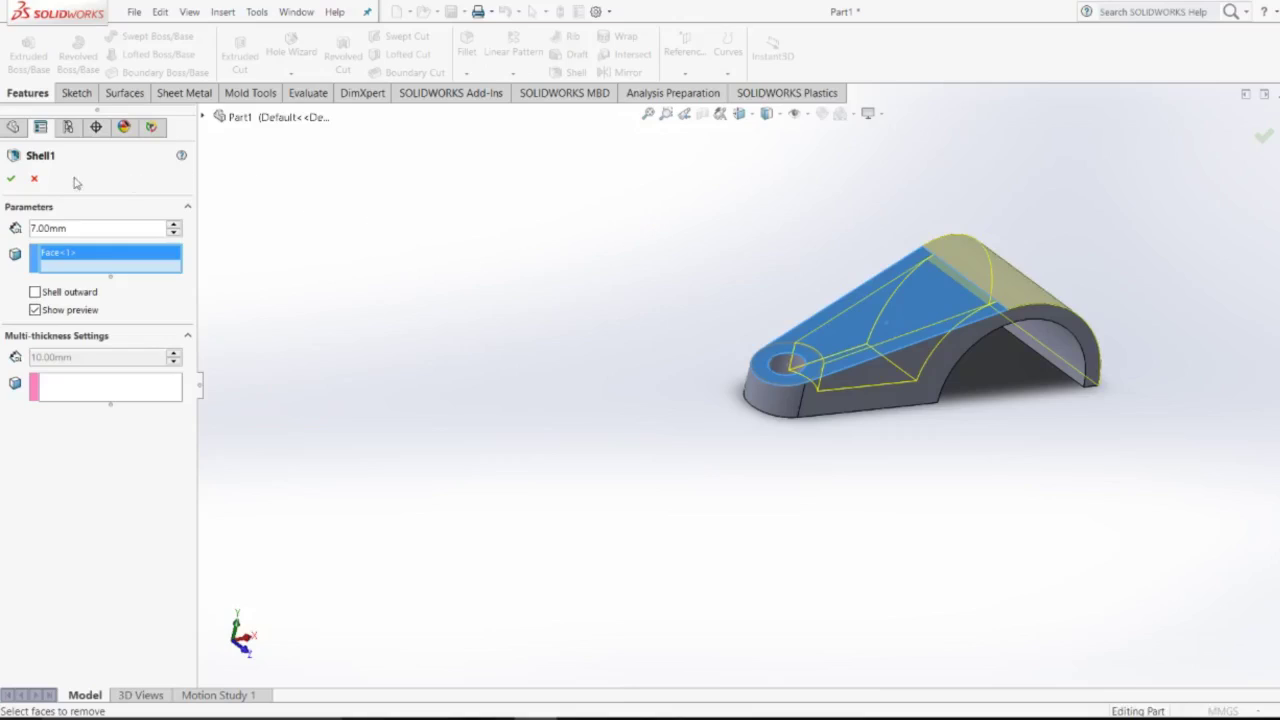
{"action": "left_click", "coordinate": [11, 178]}
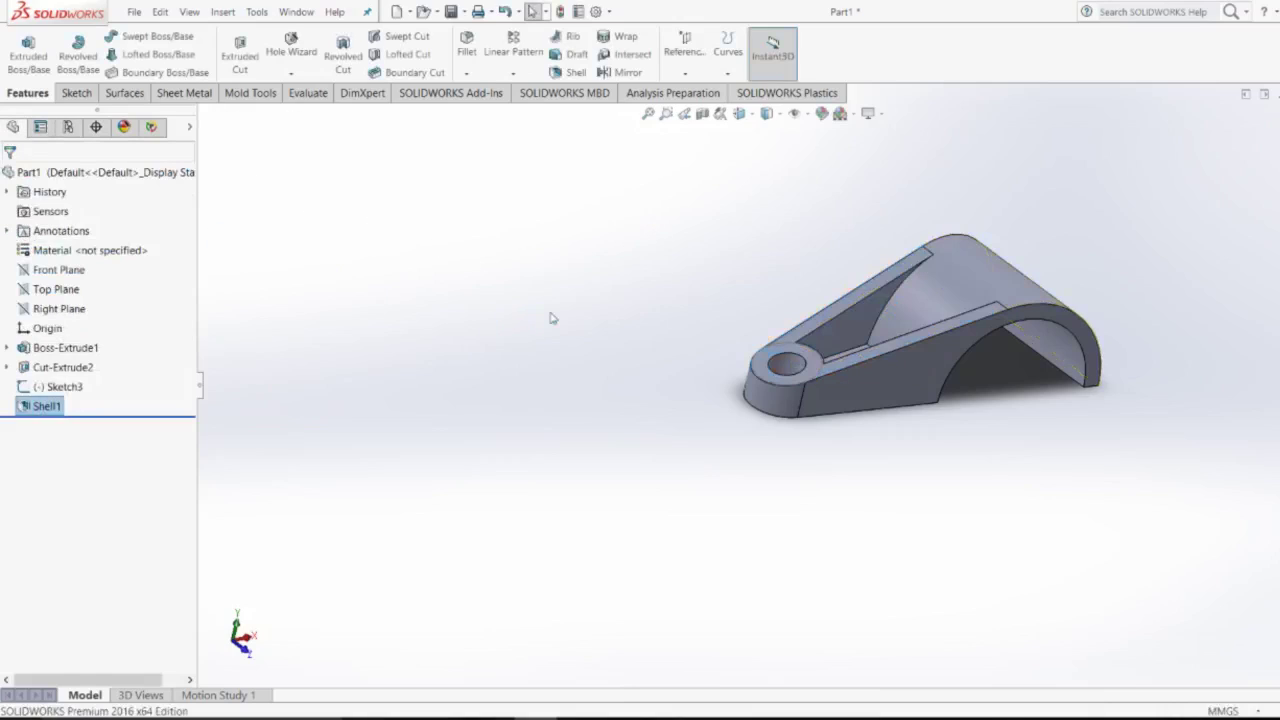
Zoom in on the ear and hide Sketch3's circle inside the hole.
{"action": "mouse_move", "coordinate": [588, 320]}
{"action": "middle_mouse_down"}
{"action": "mouse_move", "coordinate": [511, 474]}
{"action": "mouse_move", "coordinate": [537, 551]}
{"action": "middle_mouse_up"}
{"action": "scroll", "coordinate": [850, 410], "scroll_direction": "down", "scroll_amount": 2}
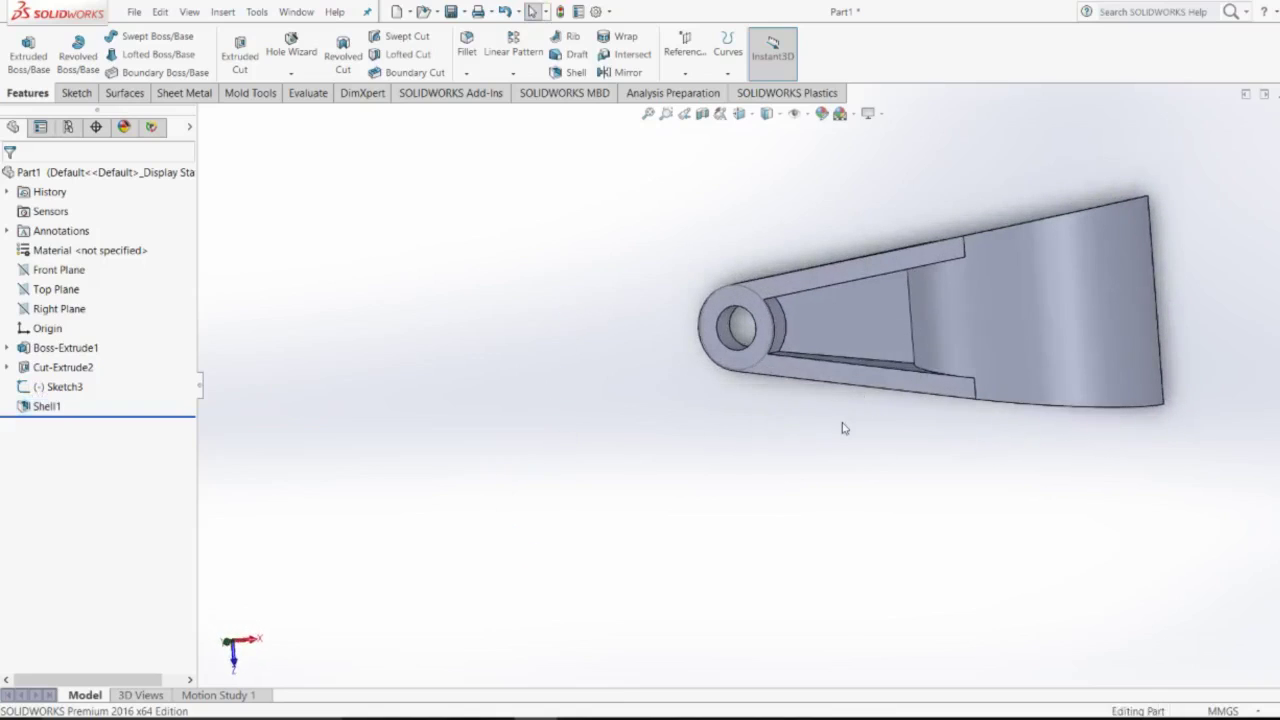
{"action": "scroll", "coordinate": [843, 429], "scroll_direction": "down", "scroll_amount": 2}
{"action": "scroll", "coordinate": [850, 400], "scroll_direction": "down", "scroll_amount": 3}
{"action": "middle_click_drag", "start_coordinate": [864, 357], "coordinate": [830, 400]}
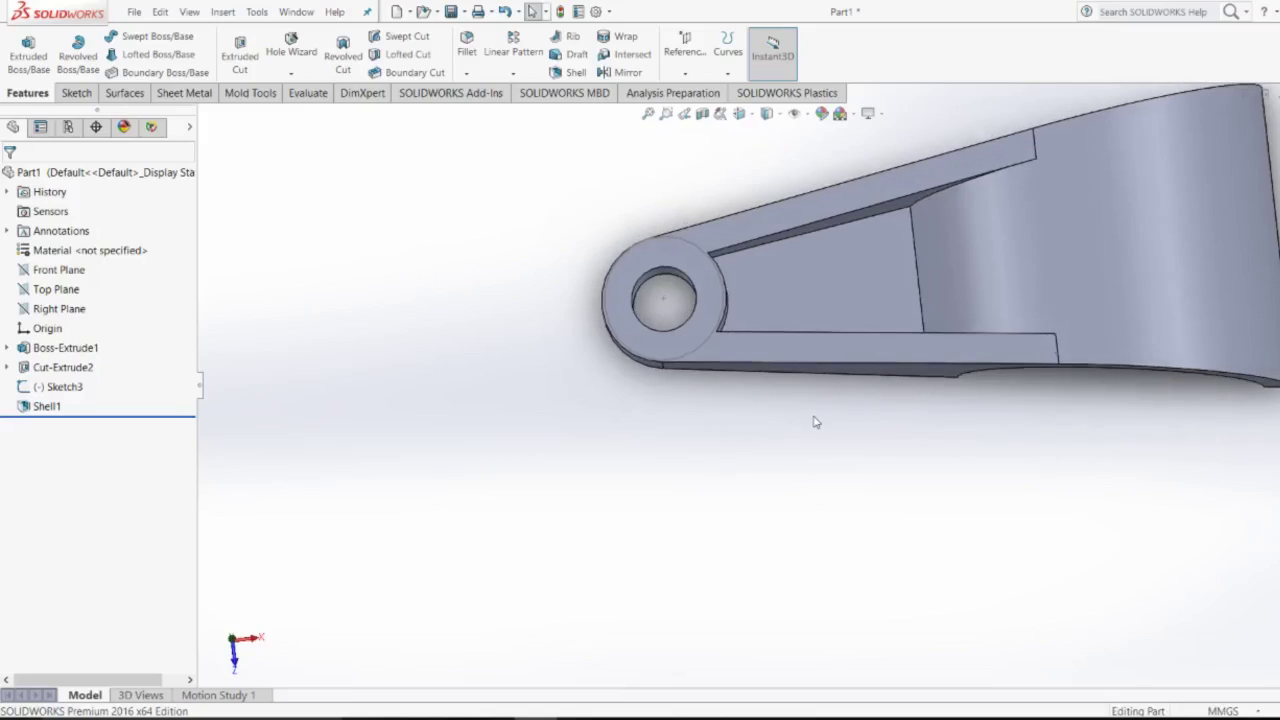
{"action": "left_click", "coordinate": [703, 350]}
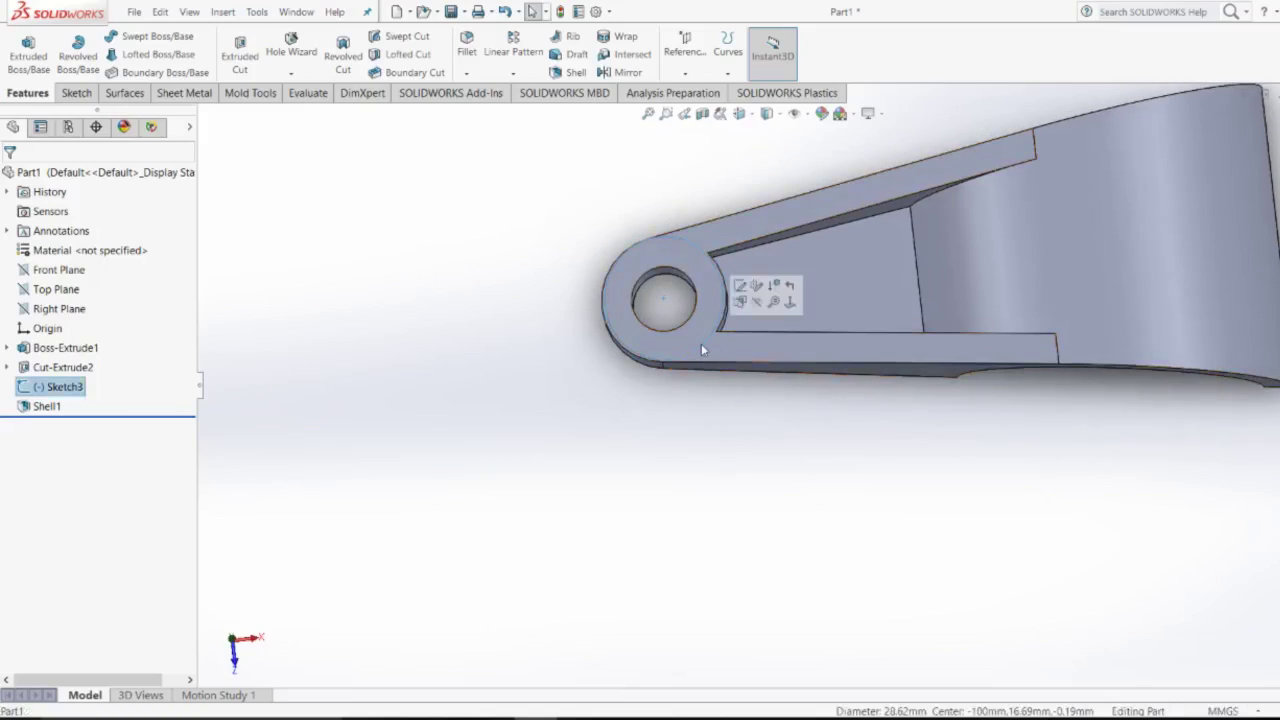
{"action": "left_click", "coordinate": [762, 305]}
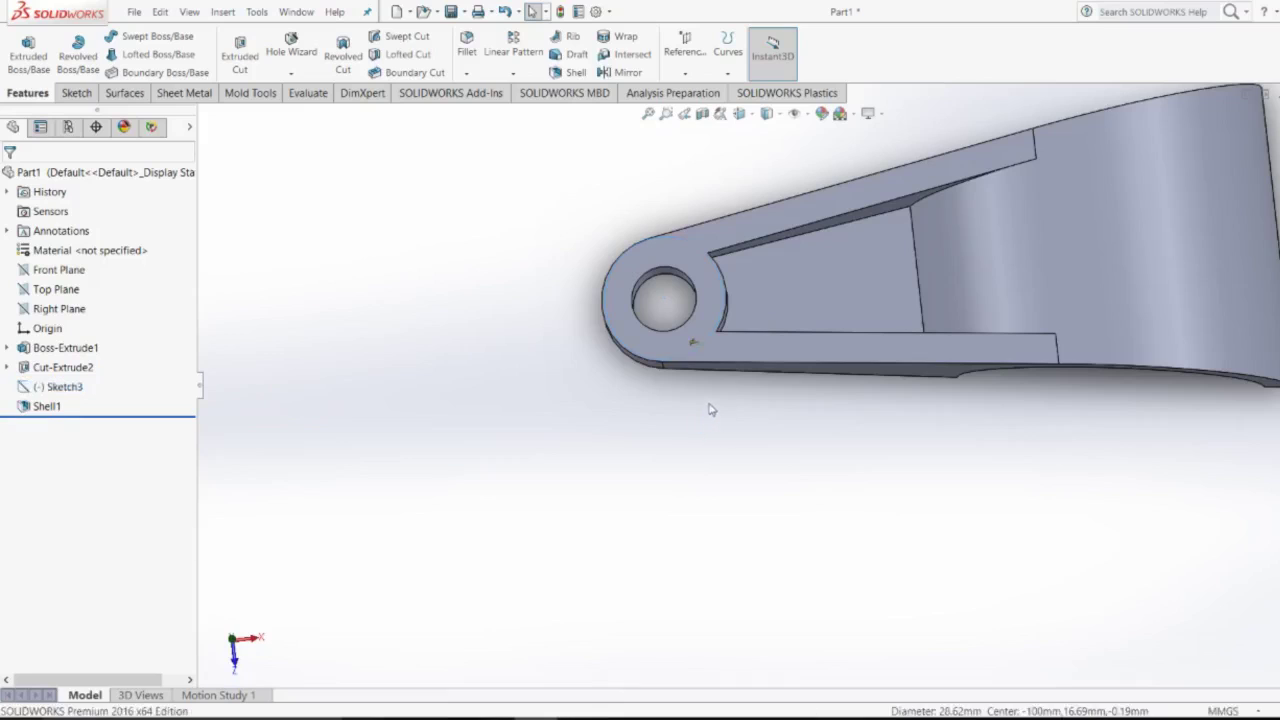
{"action": "mouse_move", "coordinate": [712, 408]}
{"action": "middle_mouse_down"}
{"action": "mouse_move", "coordinate": [815, 240]}
{"action": "mouse_move", "coordinate": [690, 458]}
{"action": "mouse_move", "coordinate": [748, 503]}
{"action": "mouse_move", "coordinate": [731, 557]}
{"action": "mouse_move", "coordinate": [783, 474]}
{"action": "mouse_move", "coordinate": [746, 421]}
{"action": "mouse_move", "coordinate": [737, 460]}
{"action": "middle_mouse_up"}
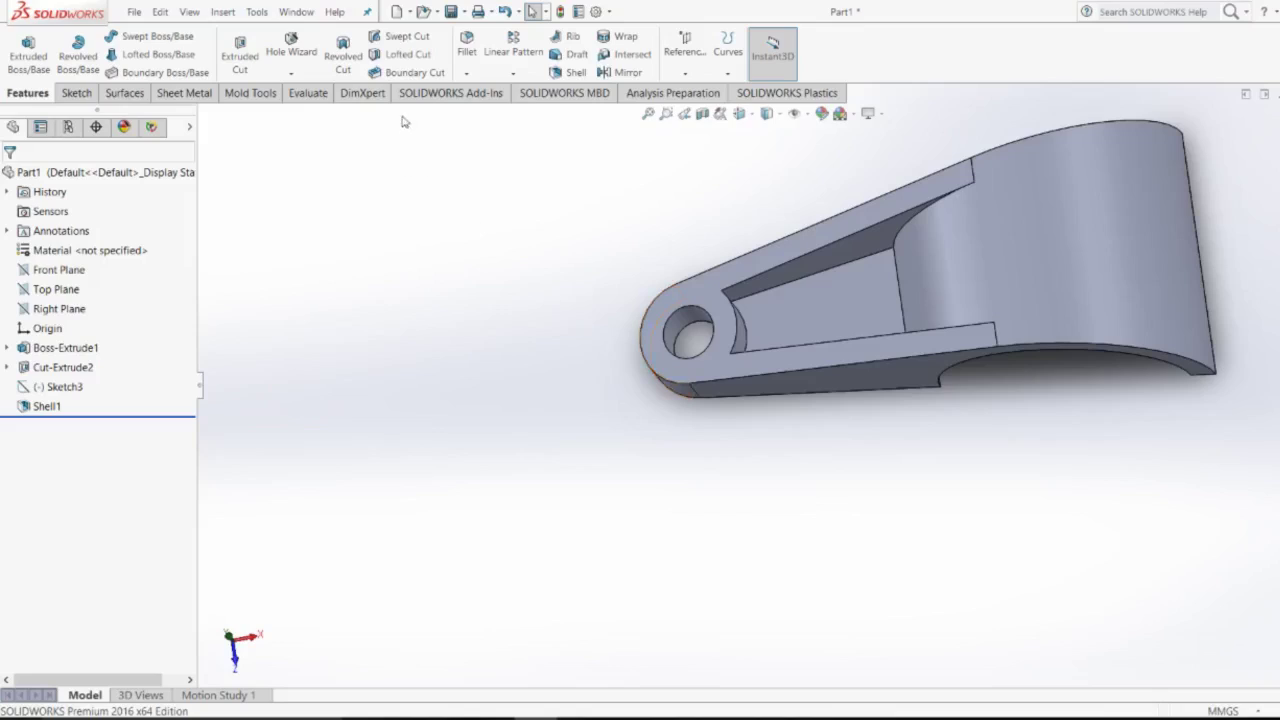
Try a 3 mm fillet on the three pocket faces, then cancel it without applying.
{"action": "left_click", "coordinate": [466, 73]}
{"action": "left_click", "coordinate": [490, 88]}
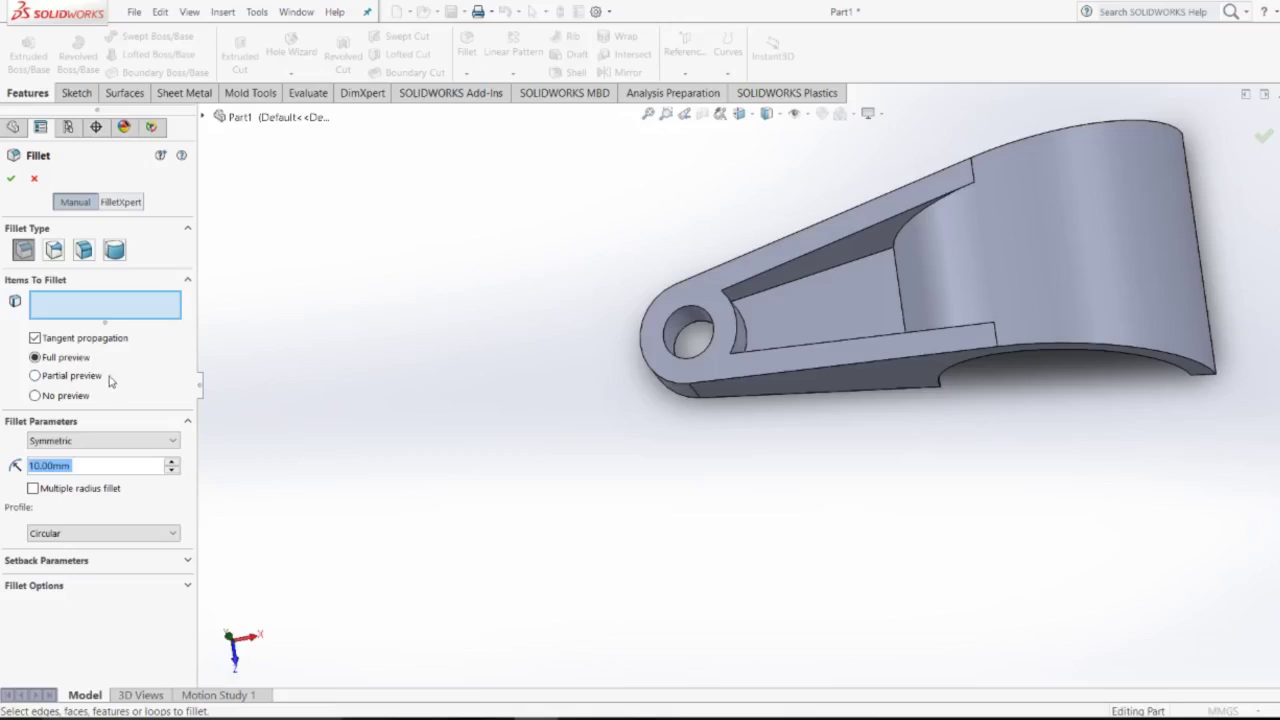
{"action": "type", "text": "3"}
{"action": "key", "text": "Return"}
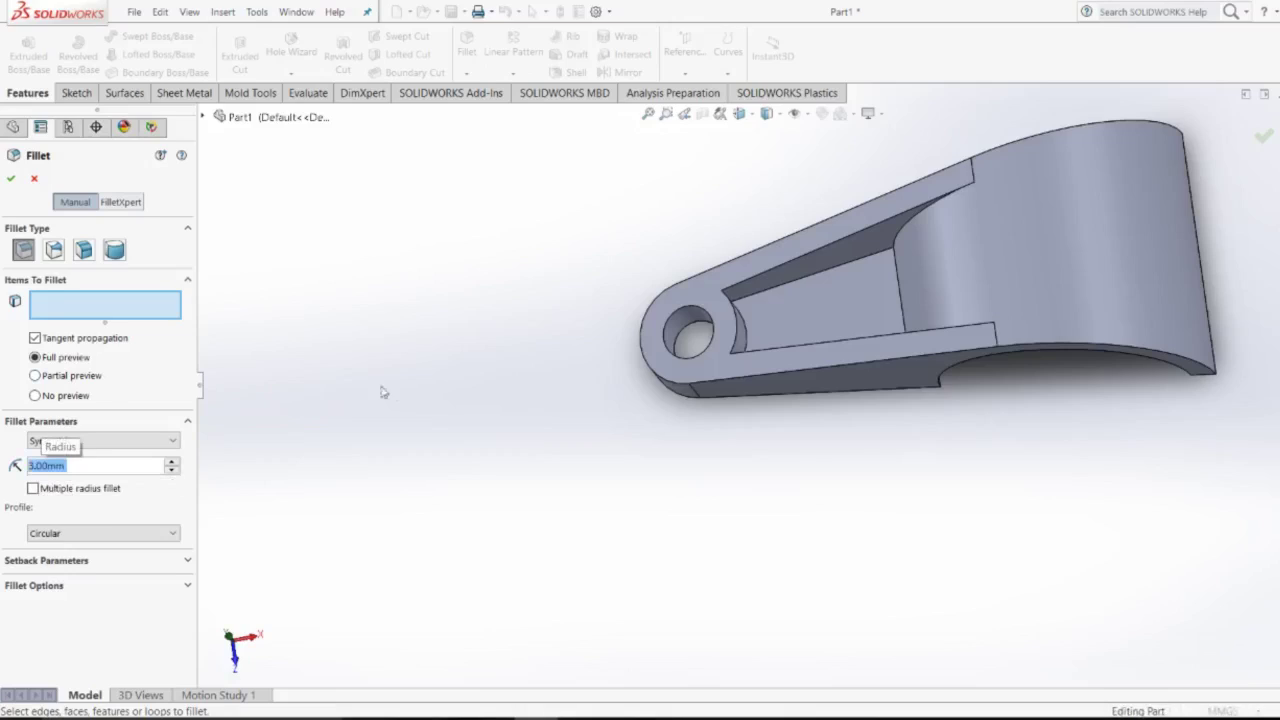
{"action": "left_click", "coordinate": [807, 317]}
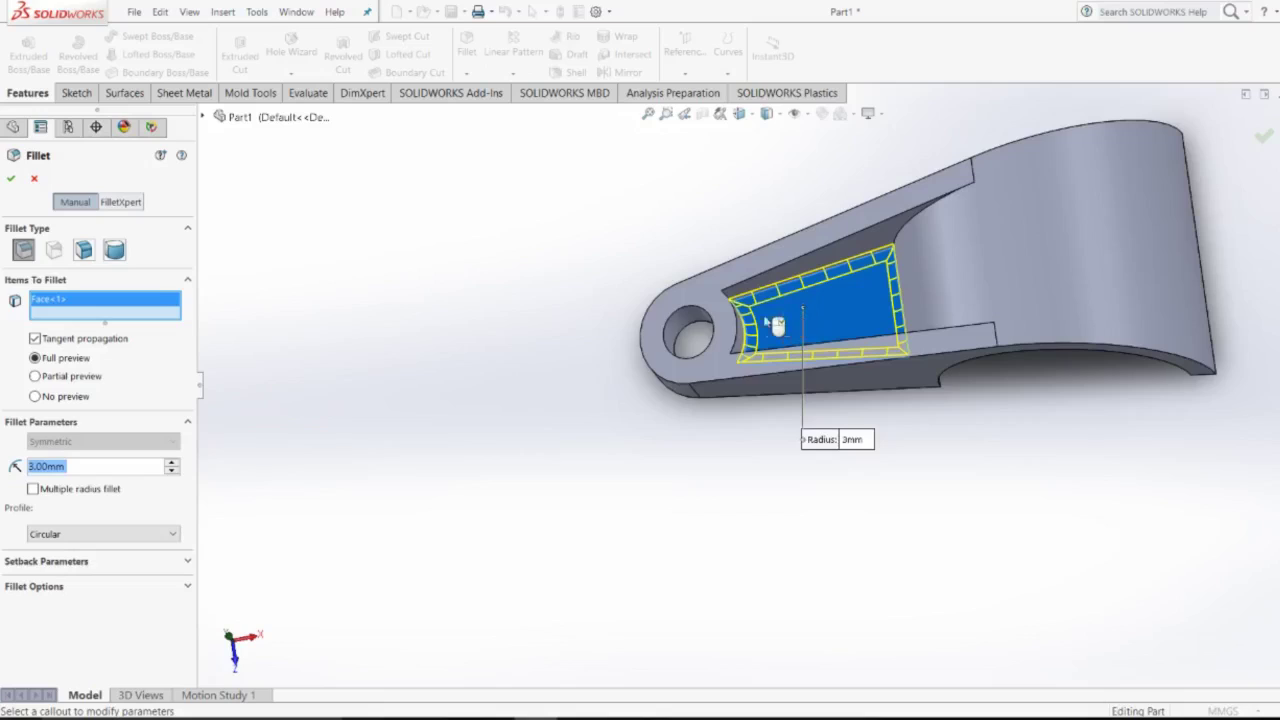
{"action": "left_click", "coordinate": [850, 252]}
{"action": "middle_click_drag", "start_coordinate": [679, 226], "coordinate": [806, 355]}
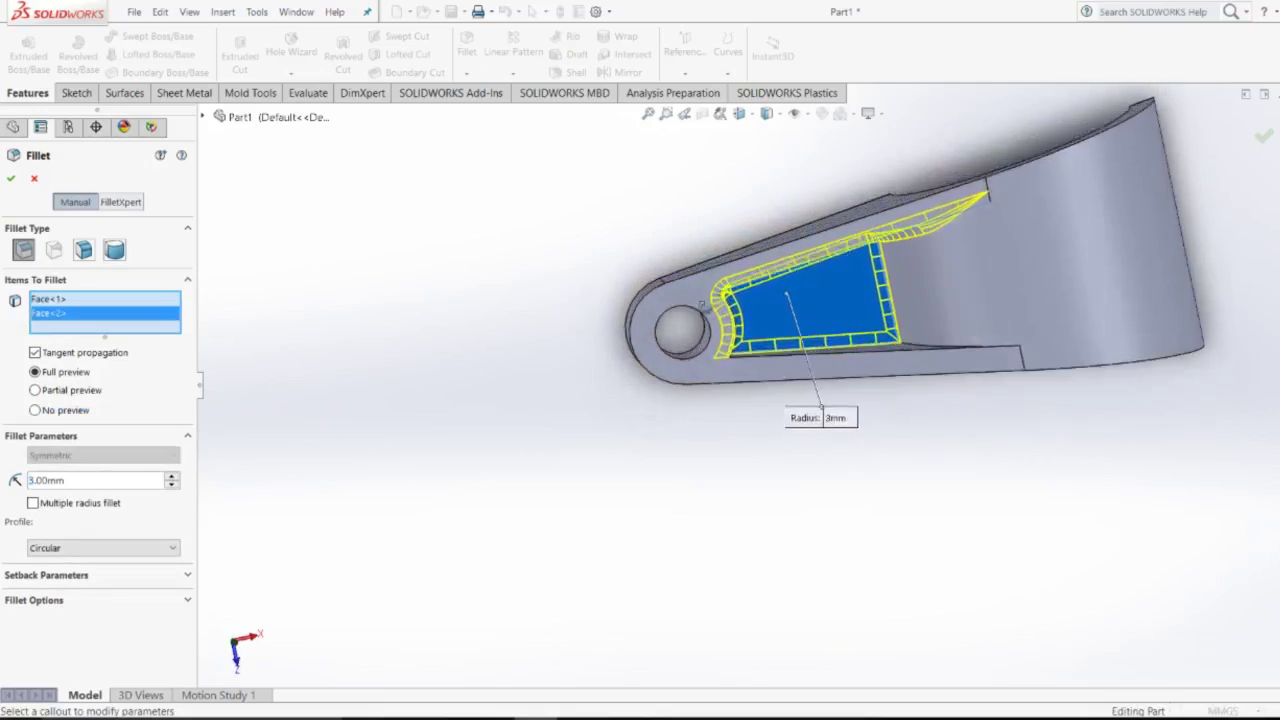
{"action": "left_click", "coordinate": [858, 346]}
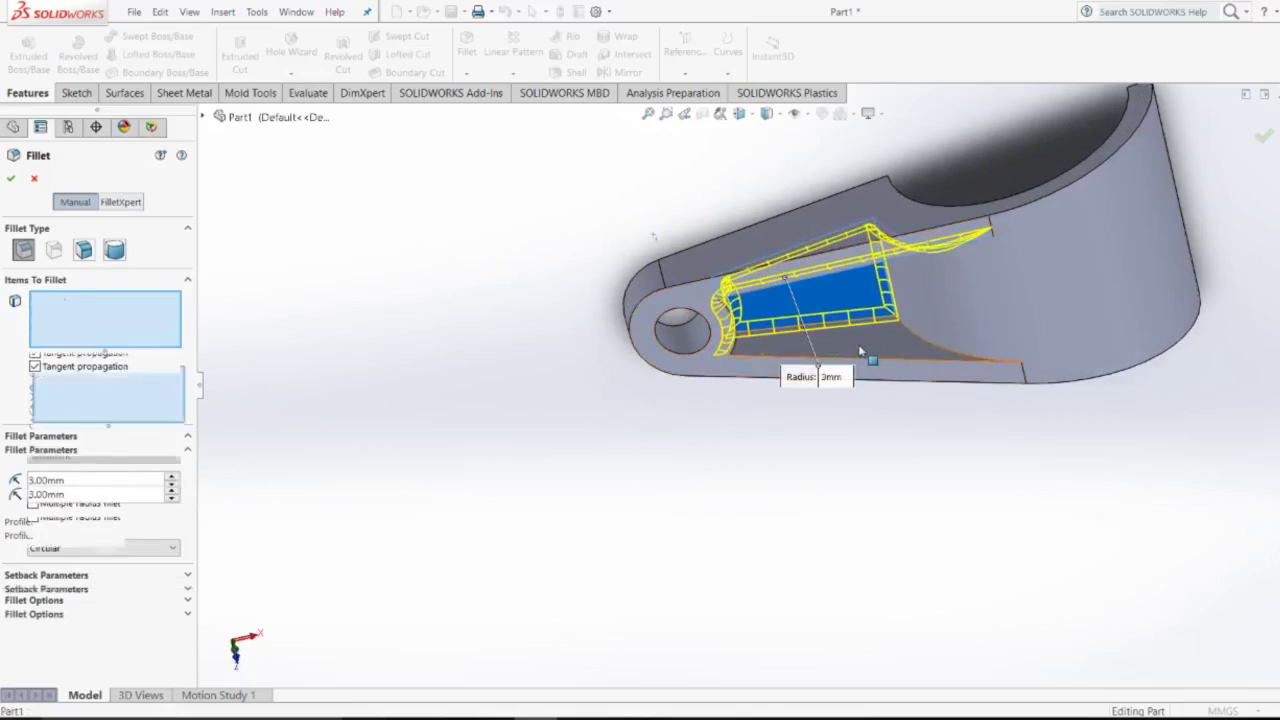
{"action": "middle_click_drag", "start_coordinate": [740, 490], "coordinate": [666, 323]}
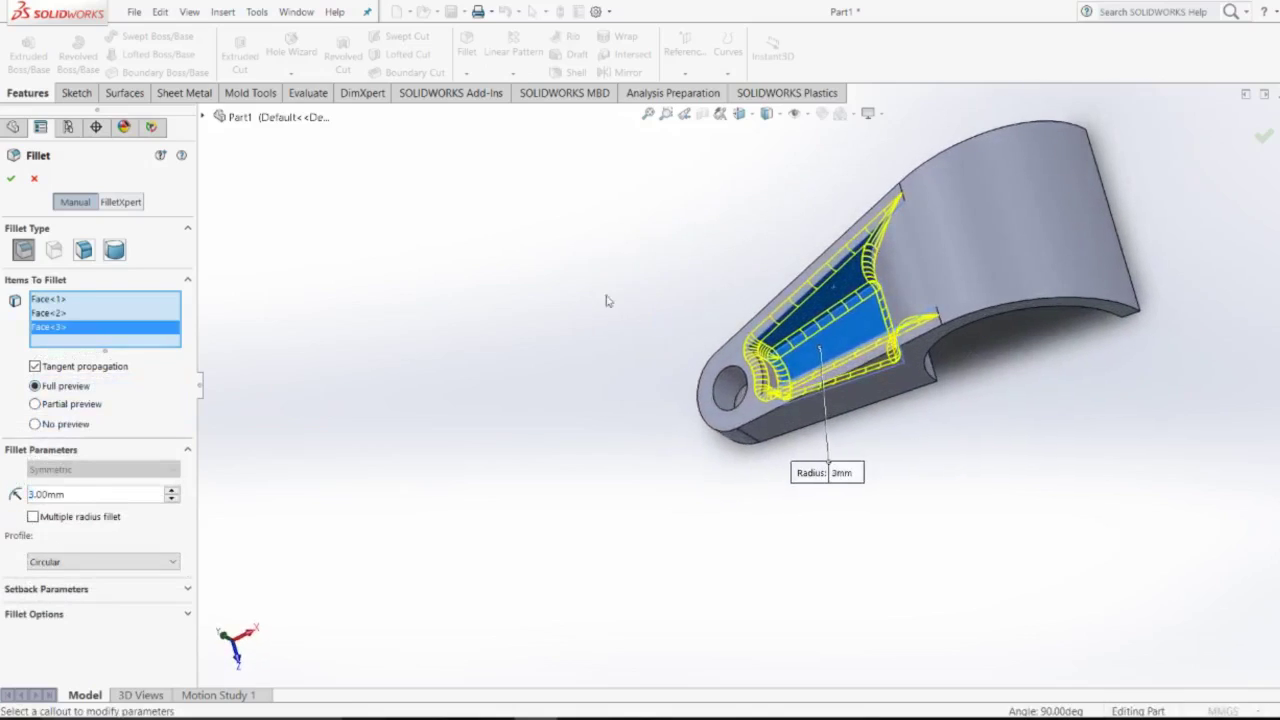
{"action": "left_click", "coordinate": [34, 178]}
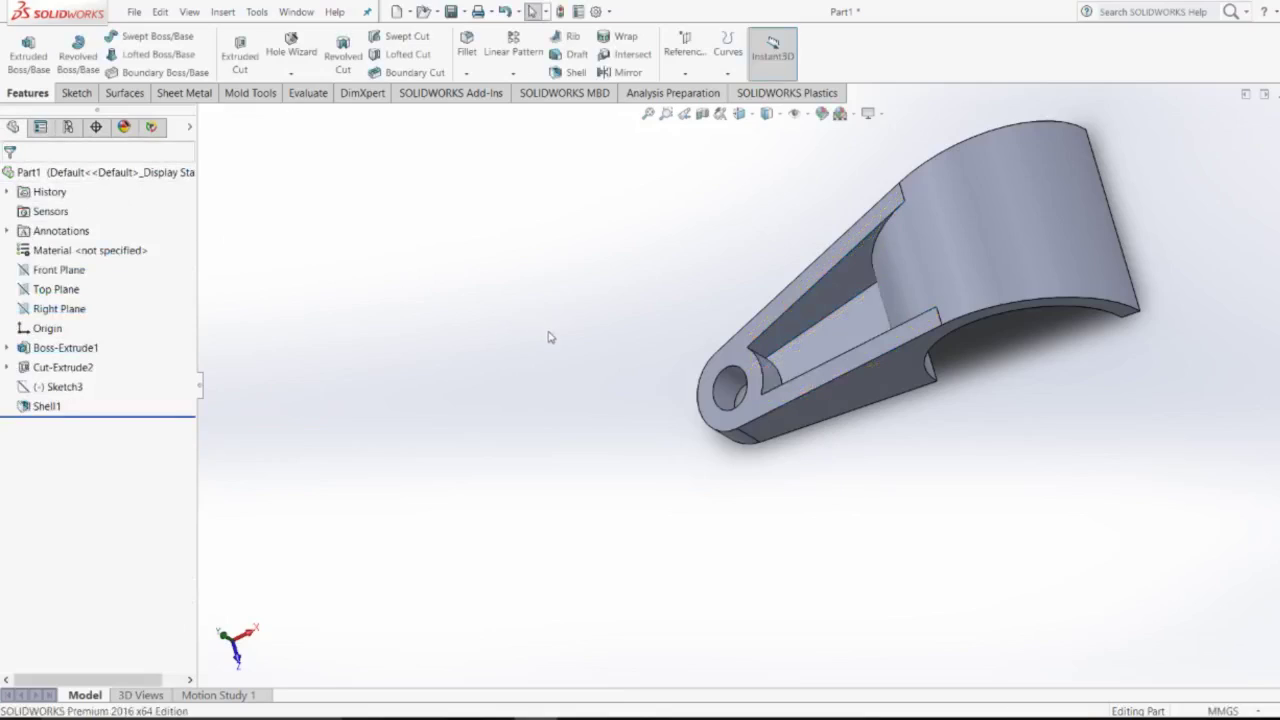
Zoom the part to fit and switch to the Practice model-4 drawing PDF.
{"action": "mouse_move", "coordinate": [641, 322]}
{"action": "middle_mouse_down"}
{"action": "mouse_move", "coordinate": [671, 323]}
{"action": "mouse_move", "coordinate": [673, 399]}
{"action": "mouse_move", "coordinate": [760, 340]}
{"action": "mouse_move", "coordinate": [809, 277]}
{"action": "mouse_move", "coordinate": [871, 234]}
{"action": "mouse_move", "coordinate": [890, 316]}
{"action": "mouse_move", "coordinate": [832, 316]}
{"action": "middle_mouse_up"}
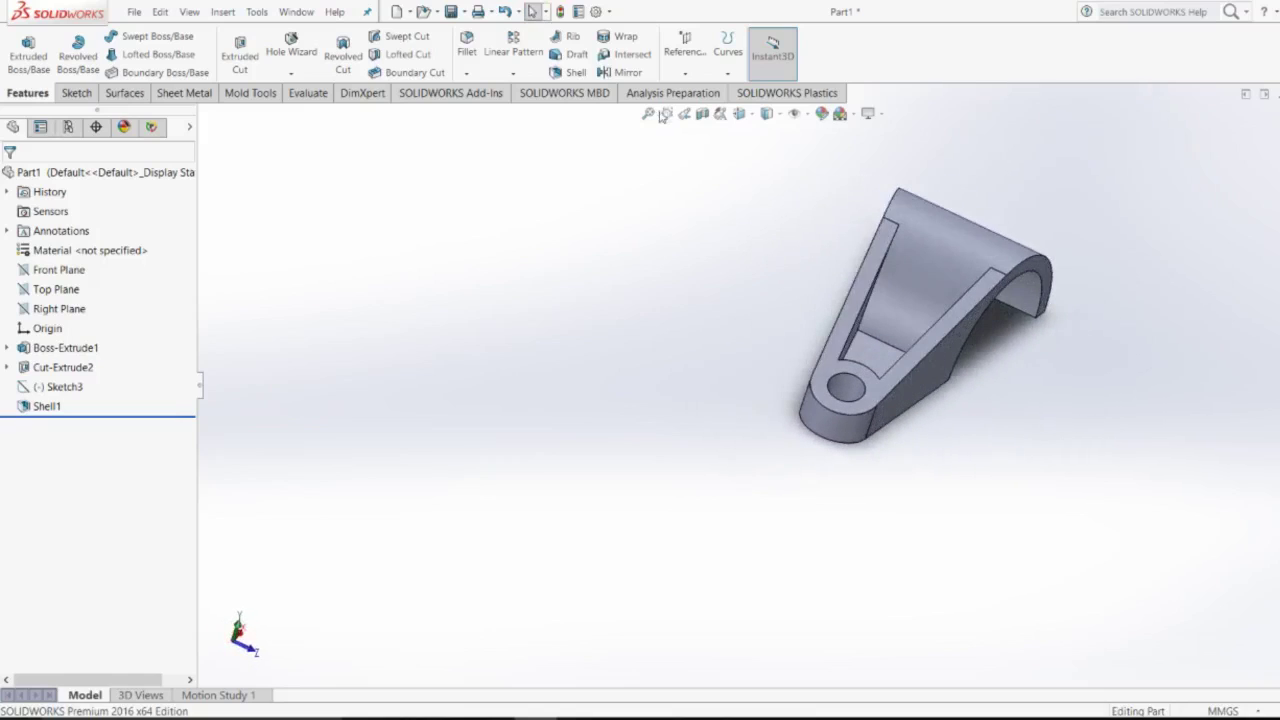
{"action": "left_click", "coordinate": [648, 114]}
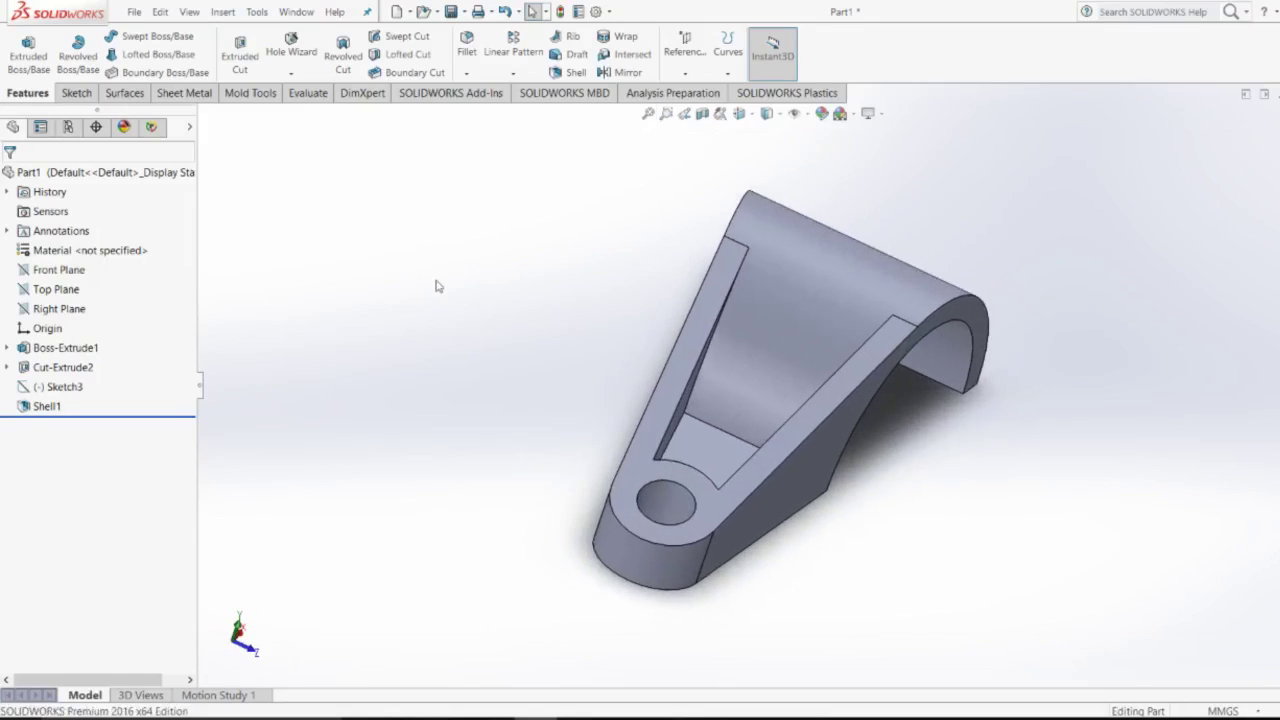
{"action": "key", "text": "alt+Tab"}
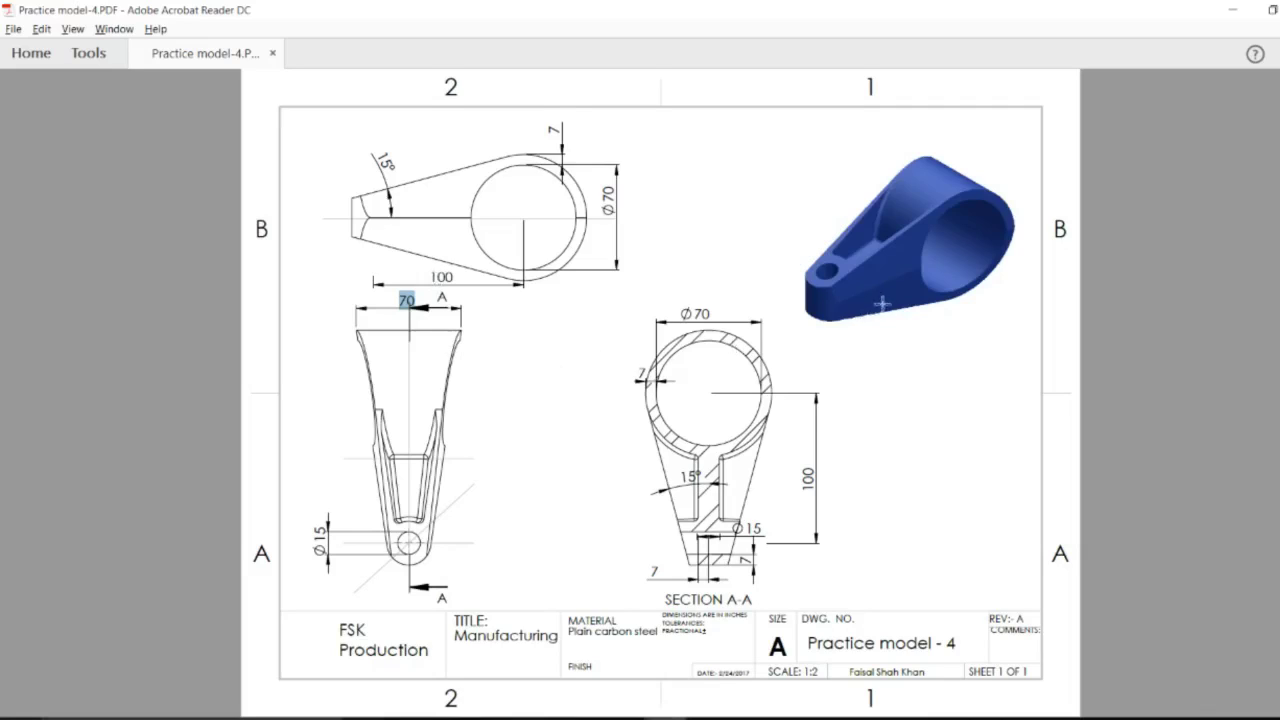
{"action": "left_click_drag", "start_coordinate": [889, 254], "coordinate": [853, 287]}
{"action": "left_click", "coordinate": [649, 565]}
Back in SOLIDWORKS, start a 7° draft with Top Plane as the neutral plane.
{"action": "key", "text": "alt+Tab"}
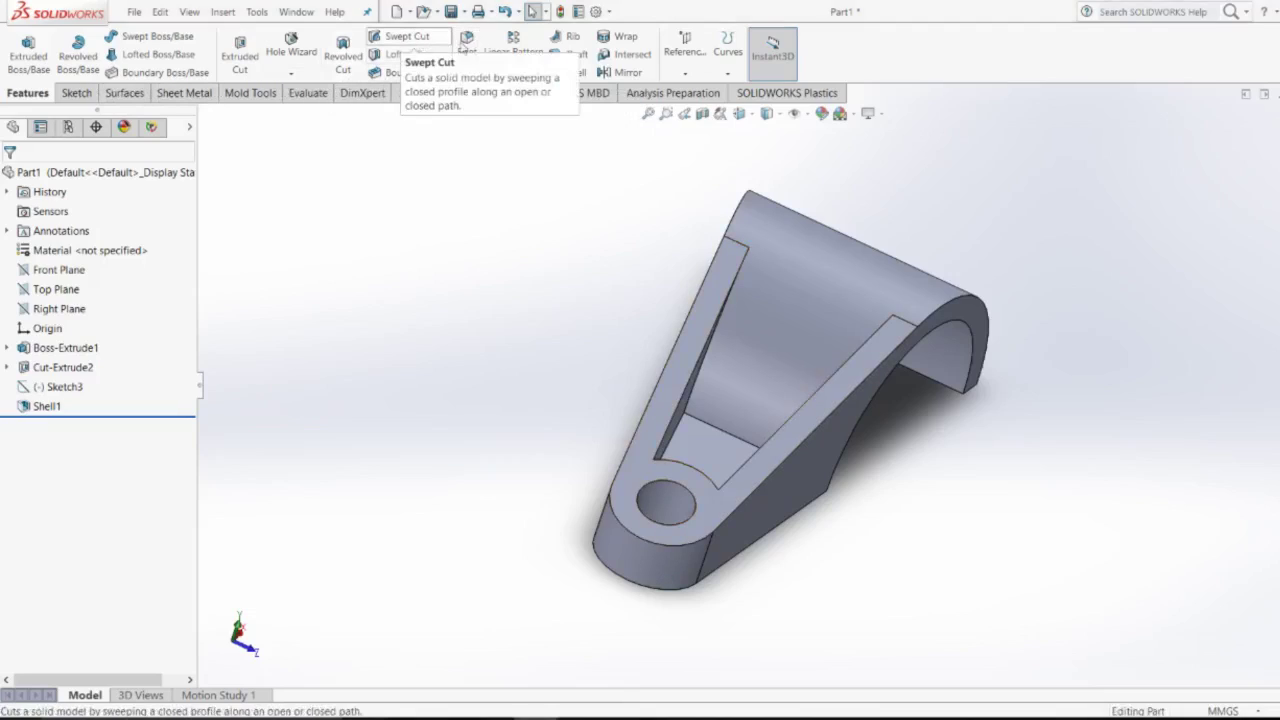
{"action": "left_click", "coordinate": [568, 55]}
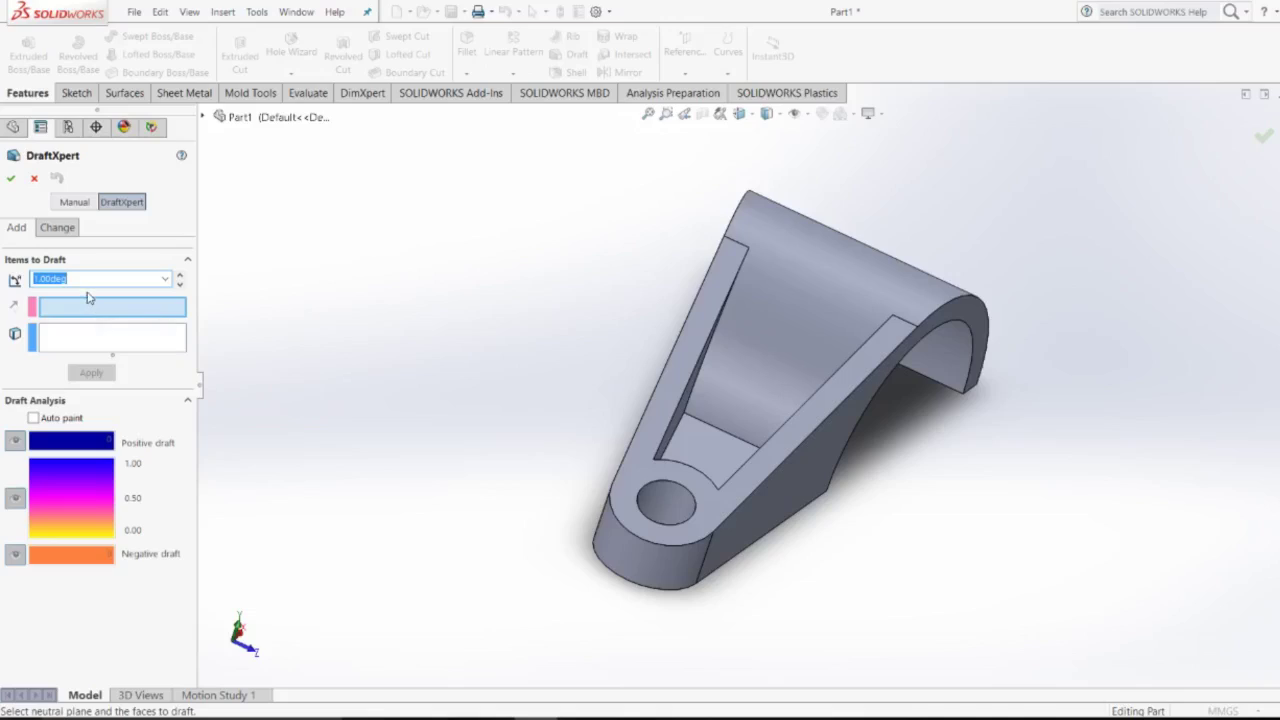
{"action": "type", "text": "7"}
{"action": "left_click", "coordinate": [204, 117]}
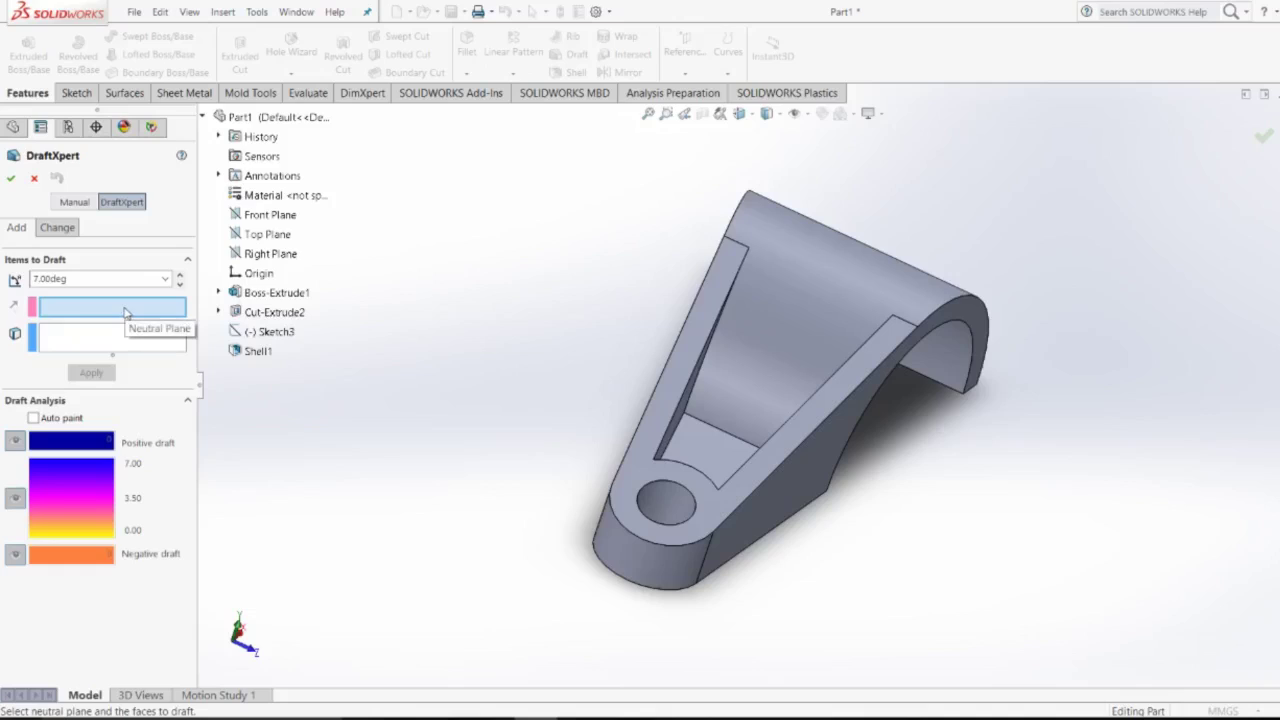
{"action": "left_click", "coordinate": [266, 234]}
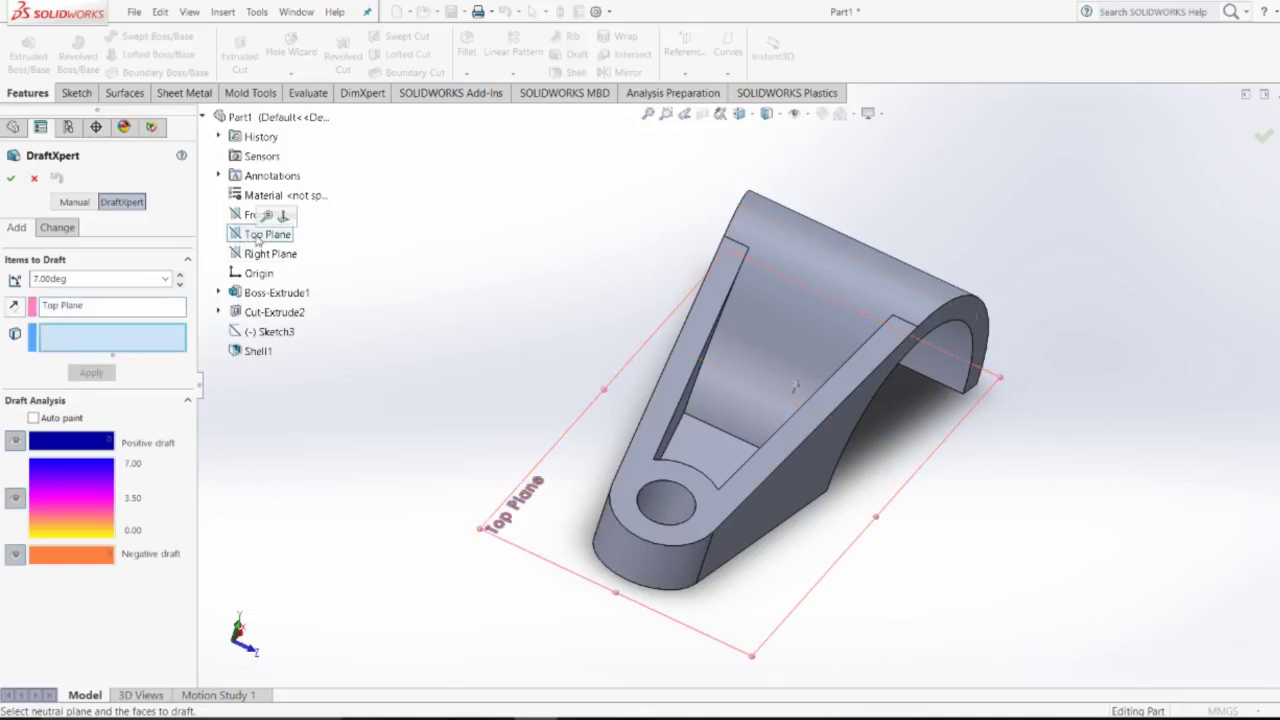
Select both long side faces as draft faces and apply the 7° draft.
{"action": "middle_click_drag", "start_coordinate": [503, 349], "coordinate": [675, 418]}
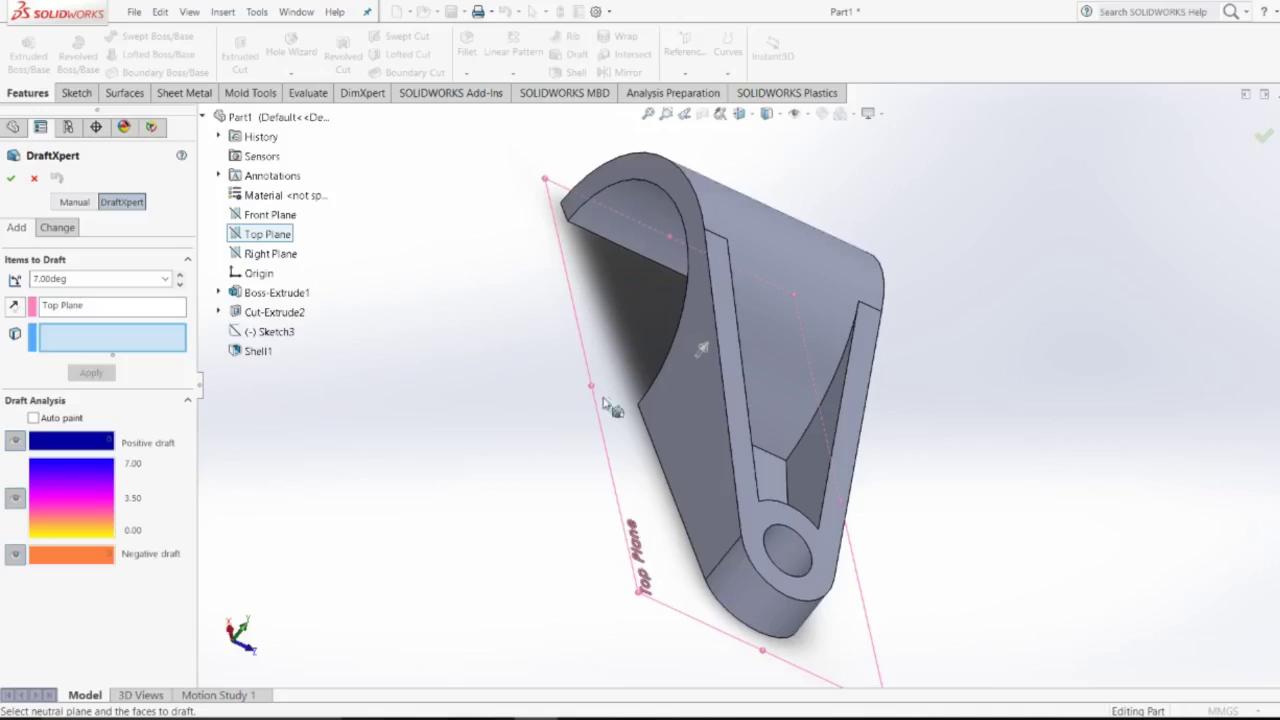
{"action": "left_click", "coordinate": [675, 418]}
{"action": "middle_click_drag", "start_coordinate": [500, 432], "coordinate": [411, 364]}
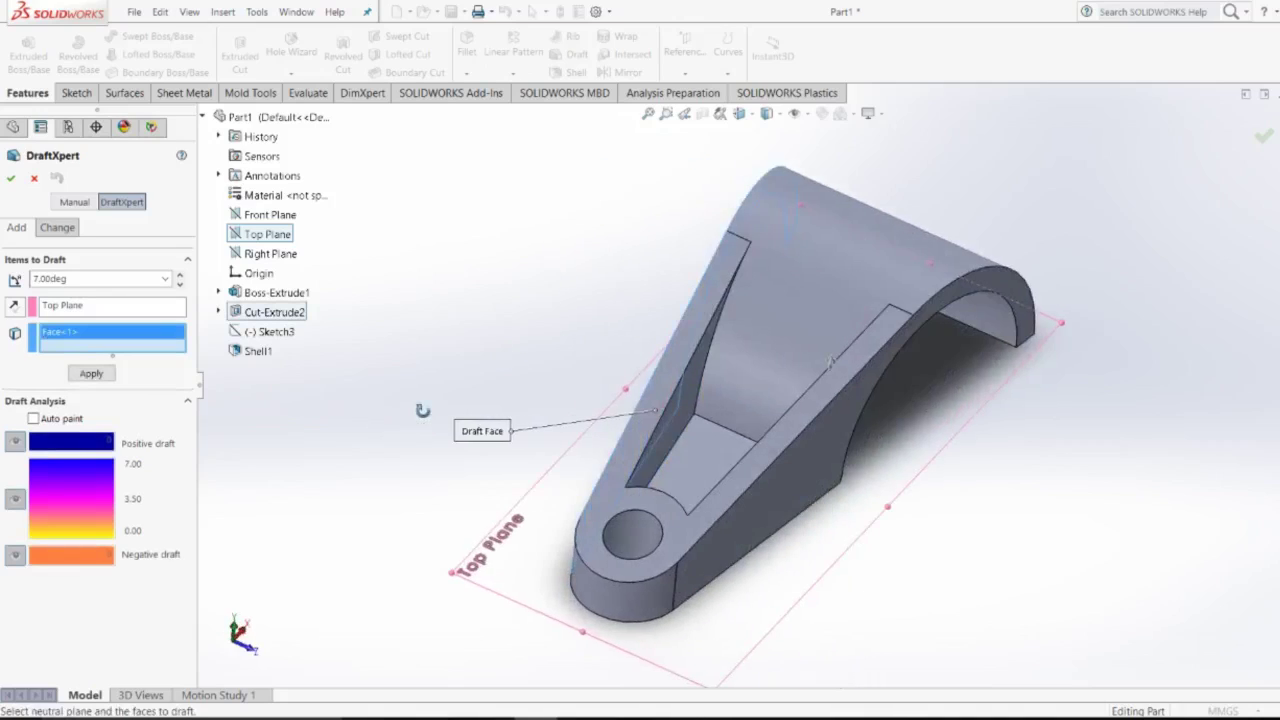
{"action": "left_click", "coordinate": [761, 464]}
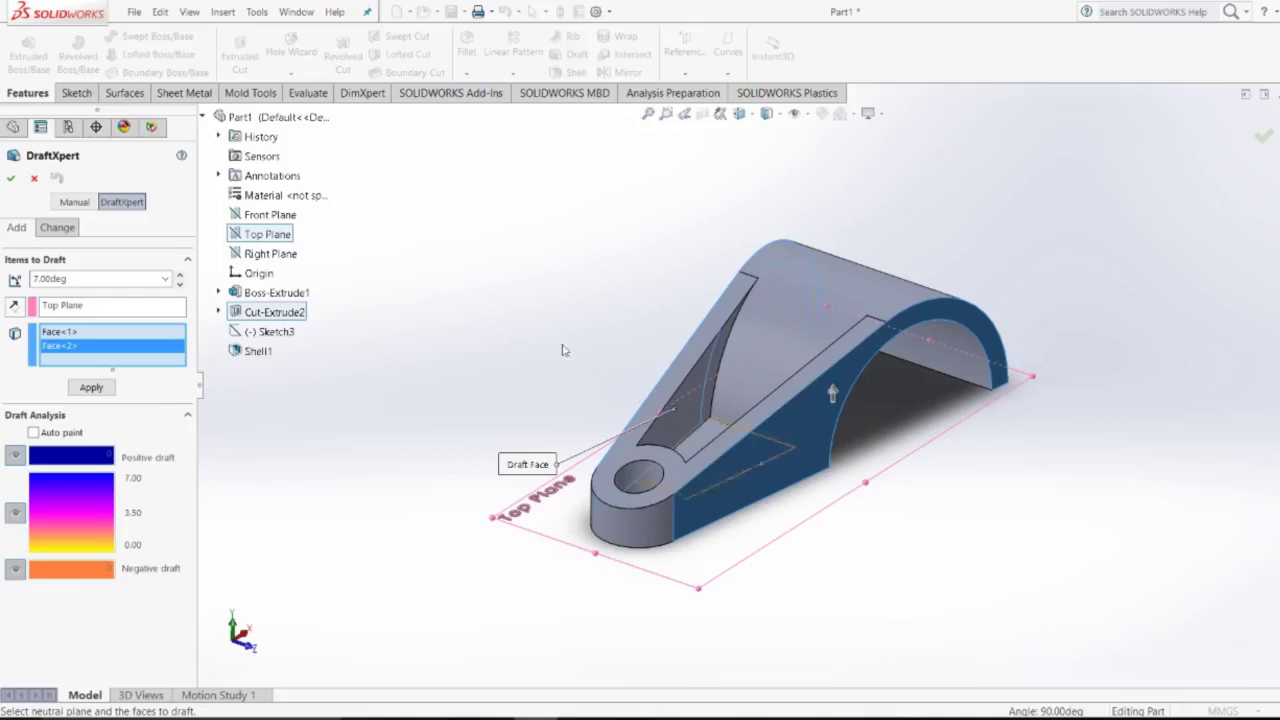
{"action": "middle_click_drag", "start_coordinate": [561, 343], "coordinate": [611, 405]}
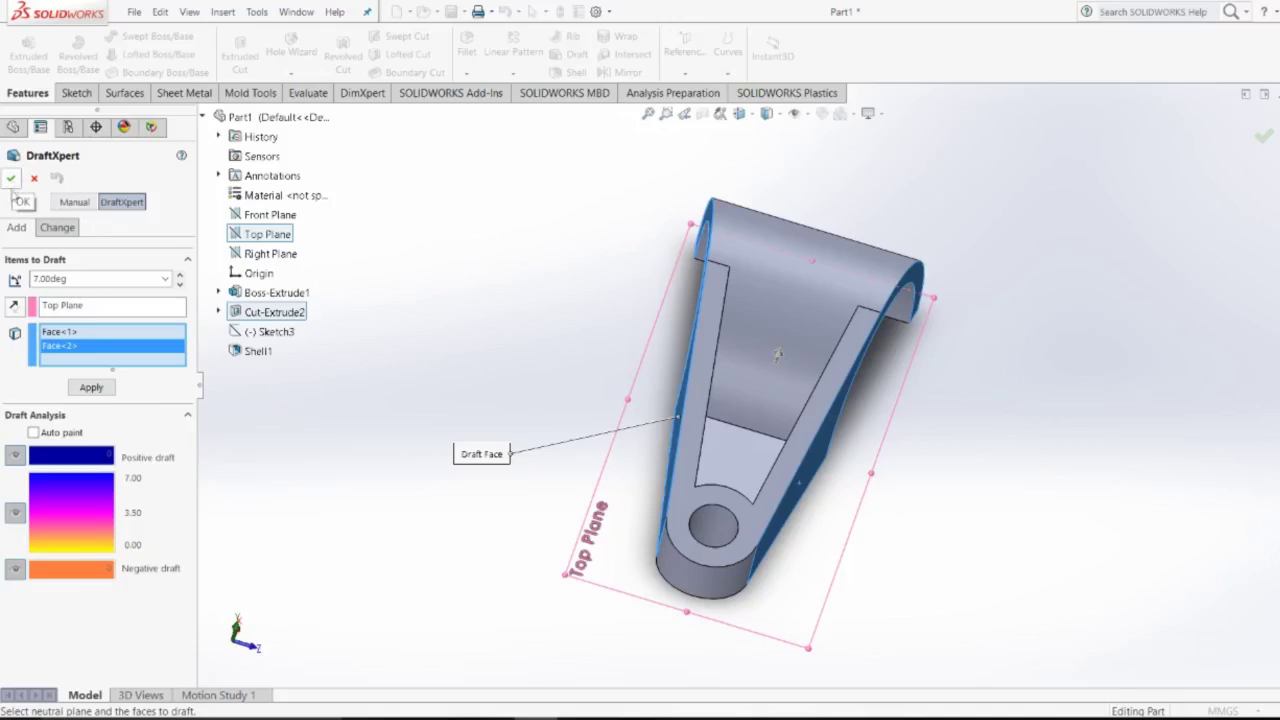
{"action": "left_click", "coordinate": [16, 307]}
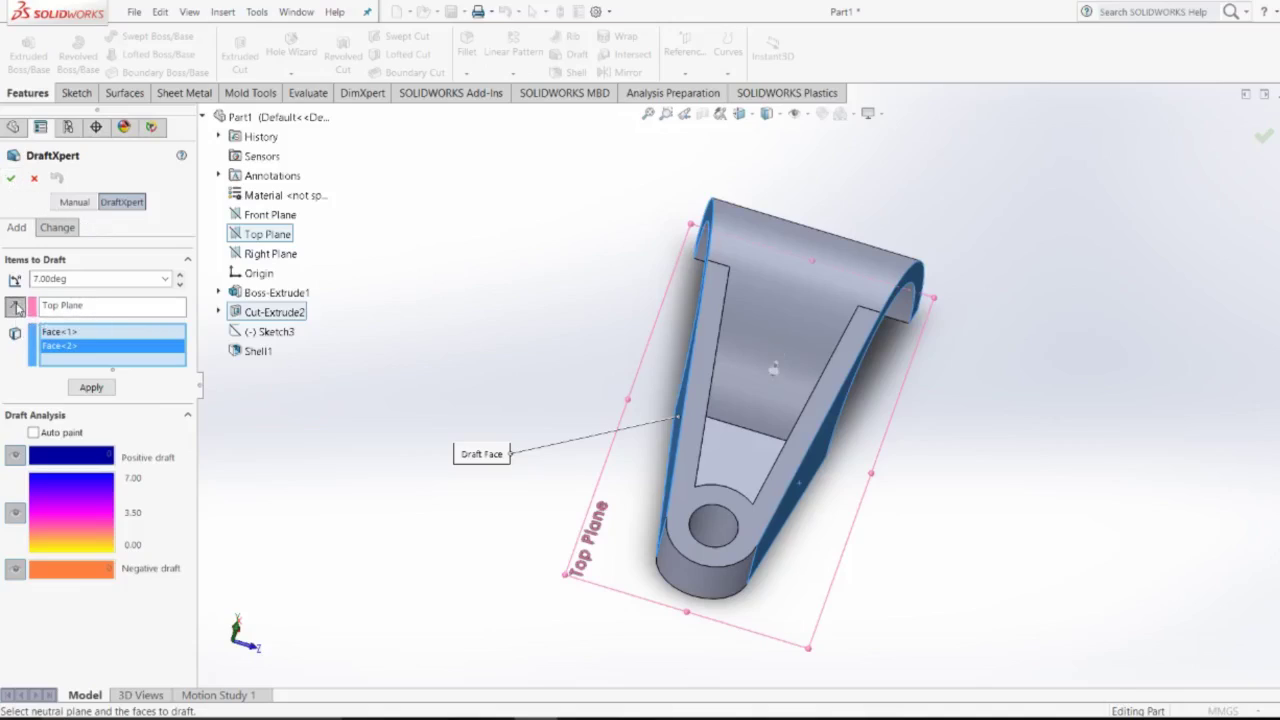
{"action": "left_click", "coordinate": [16, 307]}
{"action": "left_click", "coordinate": [10, 178]}
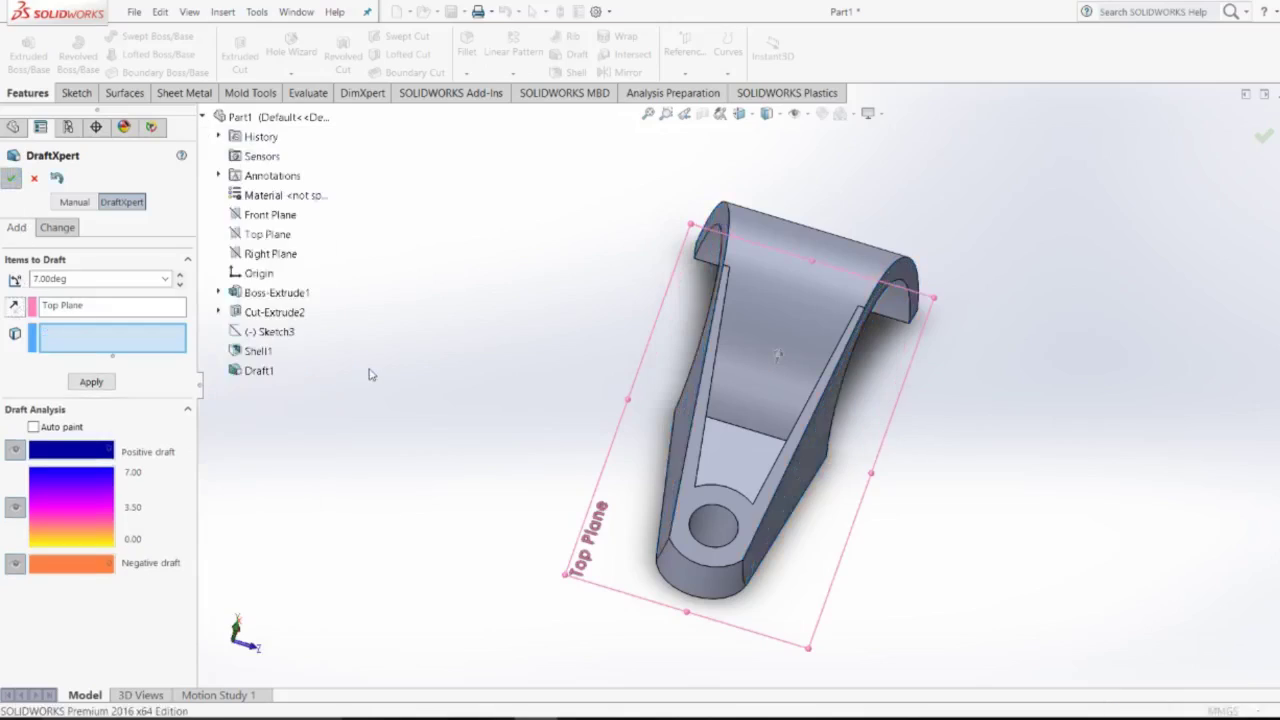
Inspect the drafted part from a few angles, then return to the reference drawing PDF.
{"action": "mouse_move", "coordinate": [507, 436]}
{"action": "middle_mouse_down"}
{"action": "mouse_move", "coordinate": [521, 134]}
{"action": "mouse_move", "coordinate": [465, 548]}
{"action": "middle_mouse_up"}
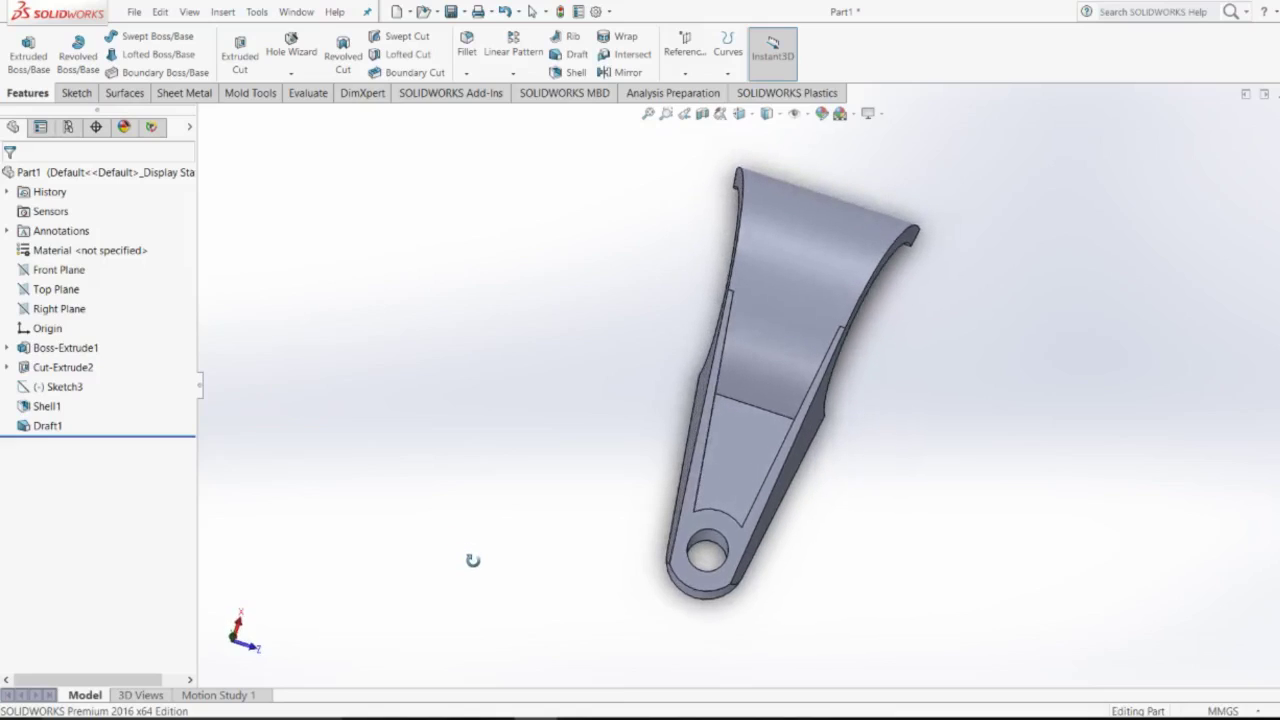
{"action": "mouse_move", "coordinate": [465, 548]}
{"action": "middle_mouse_down"}
{"action": "mouse_move", "coordinate": [477, 423]}
{"action": "mouse_move", "coordinate": [464, 369]}
{"action": "mouse_move", "coordinate": [437, 380]}
{"action": "middle_mouse_up"}
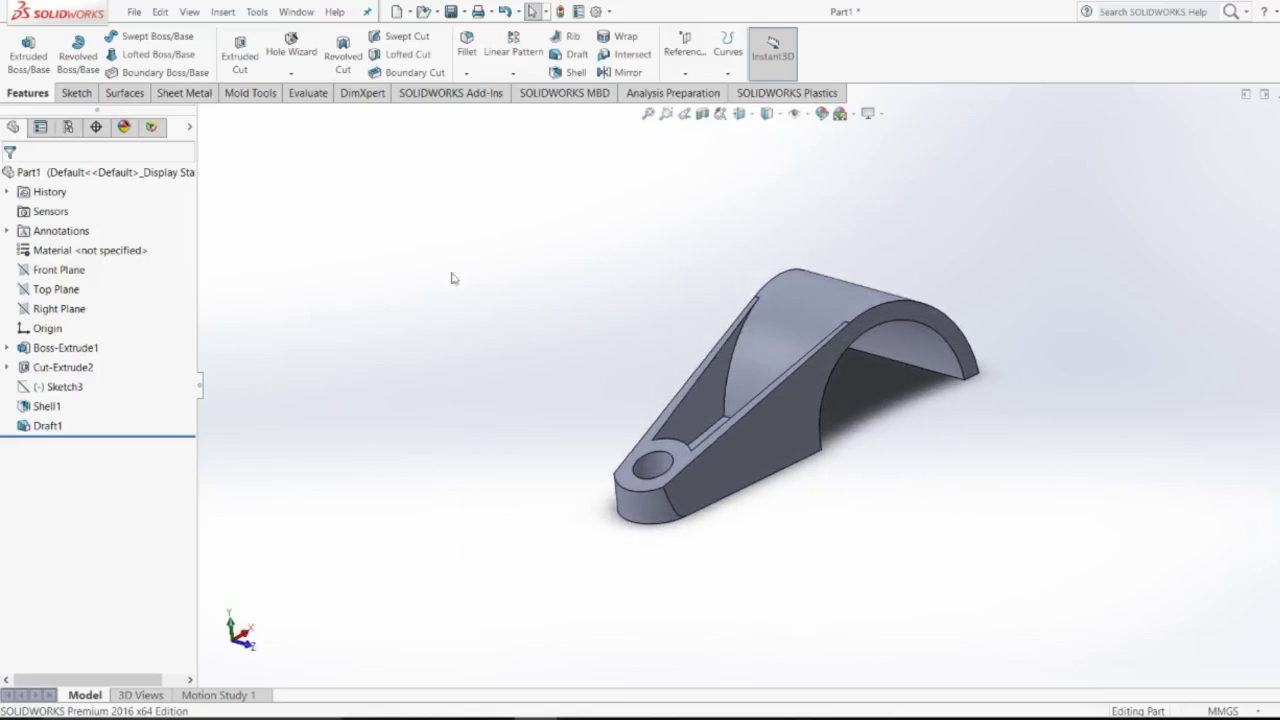
{"action": "key", "text": "alt+Tab"}
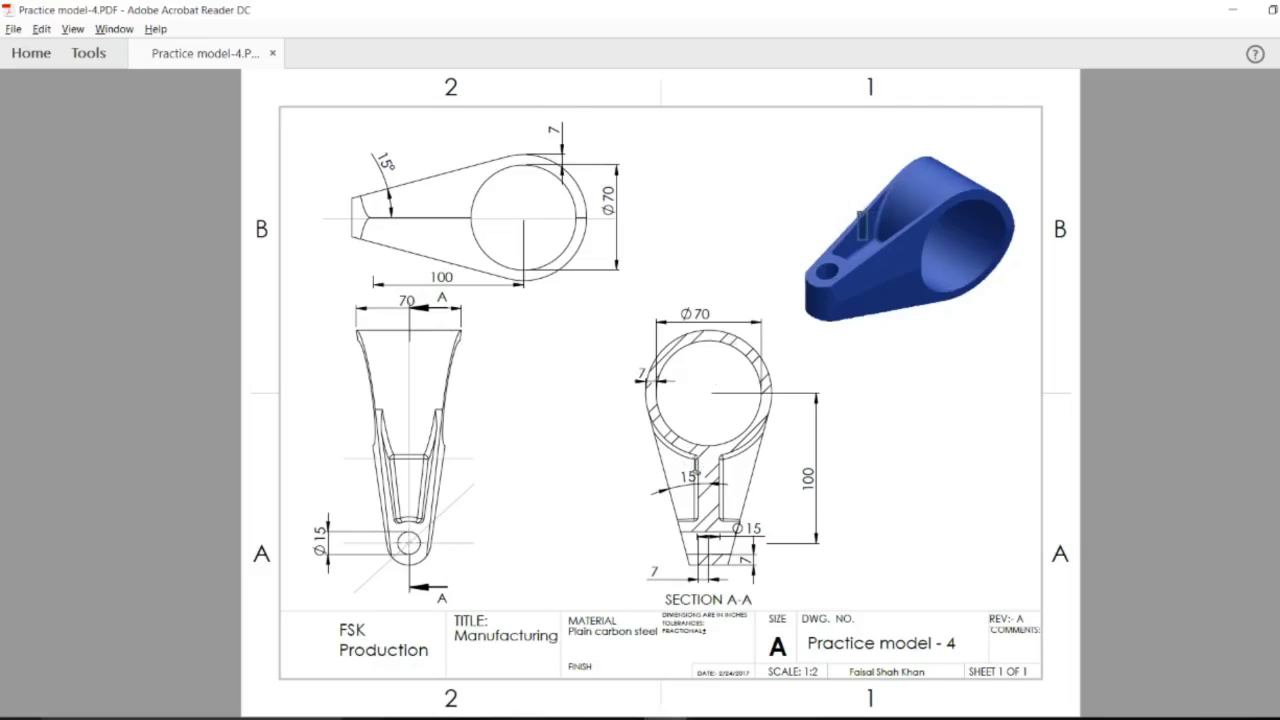
Switch from the Acrobat clamp drawing back to the SOLIDWORKS part.
{"action": "key", "text": "alt+Tab"}
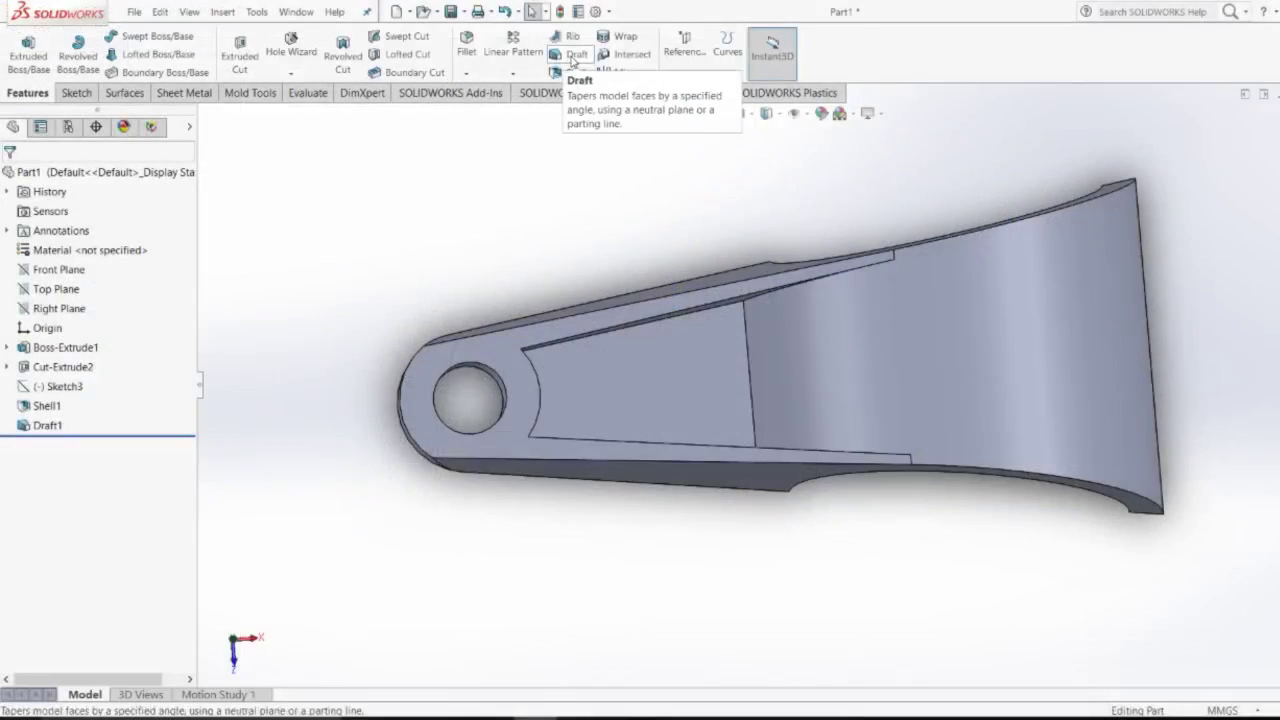
Create a 7° parting-line draft pulled from the pocket floor on its two long side edges.
{"action": "left_click", "coordinate": [573, 55]}
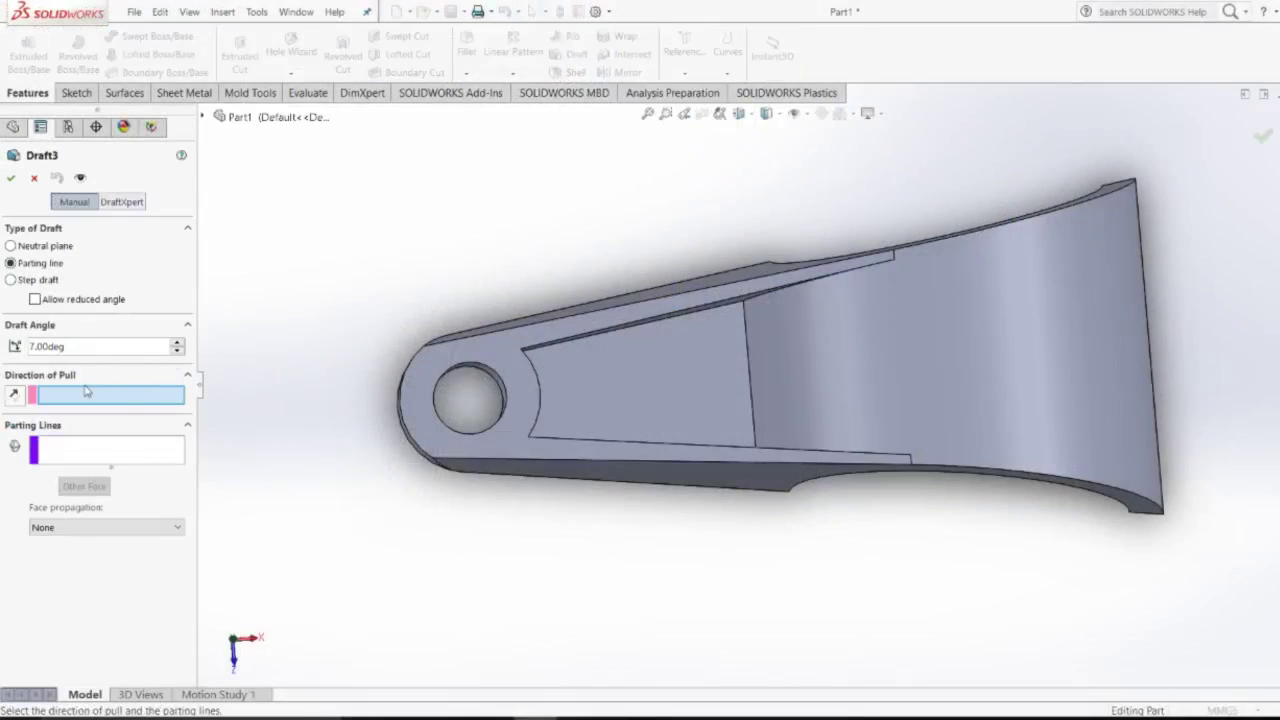
{"action": "left_click", "coordinate": [121, 201]}
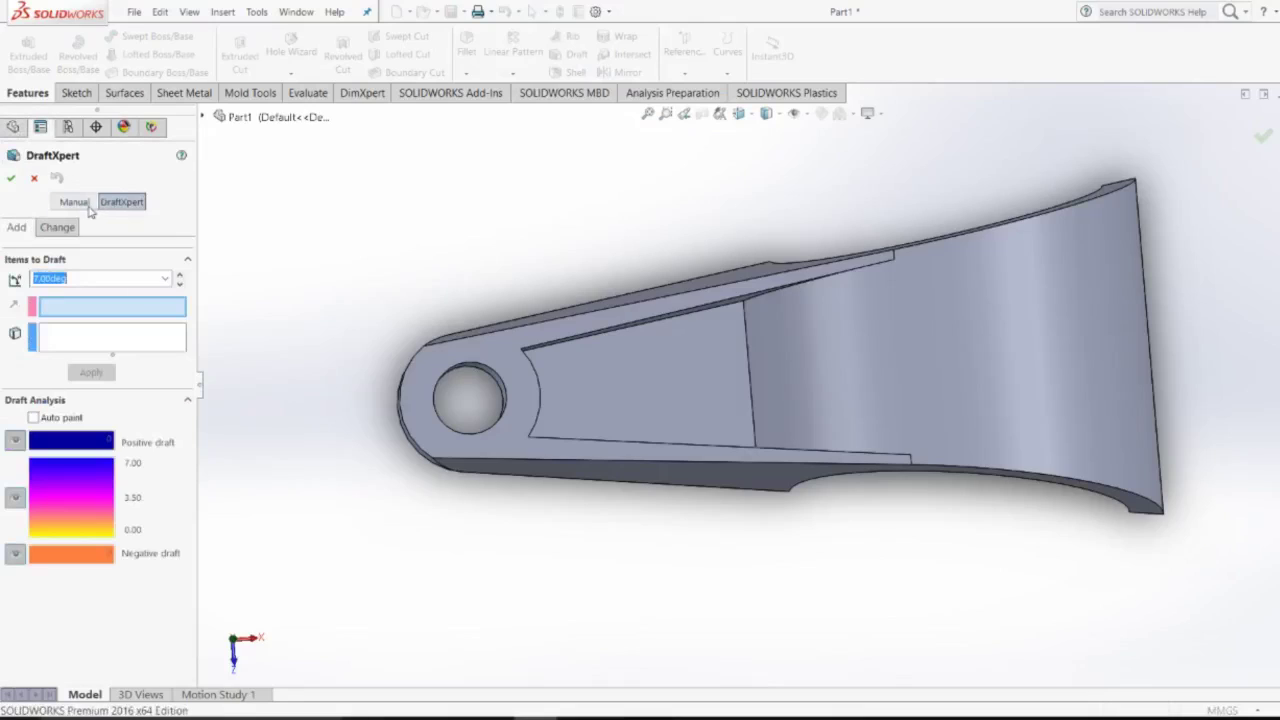
{"action": "left_click", "coordinate": [74, 201]}
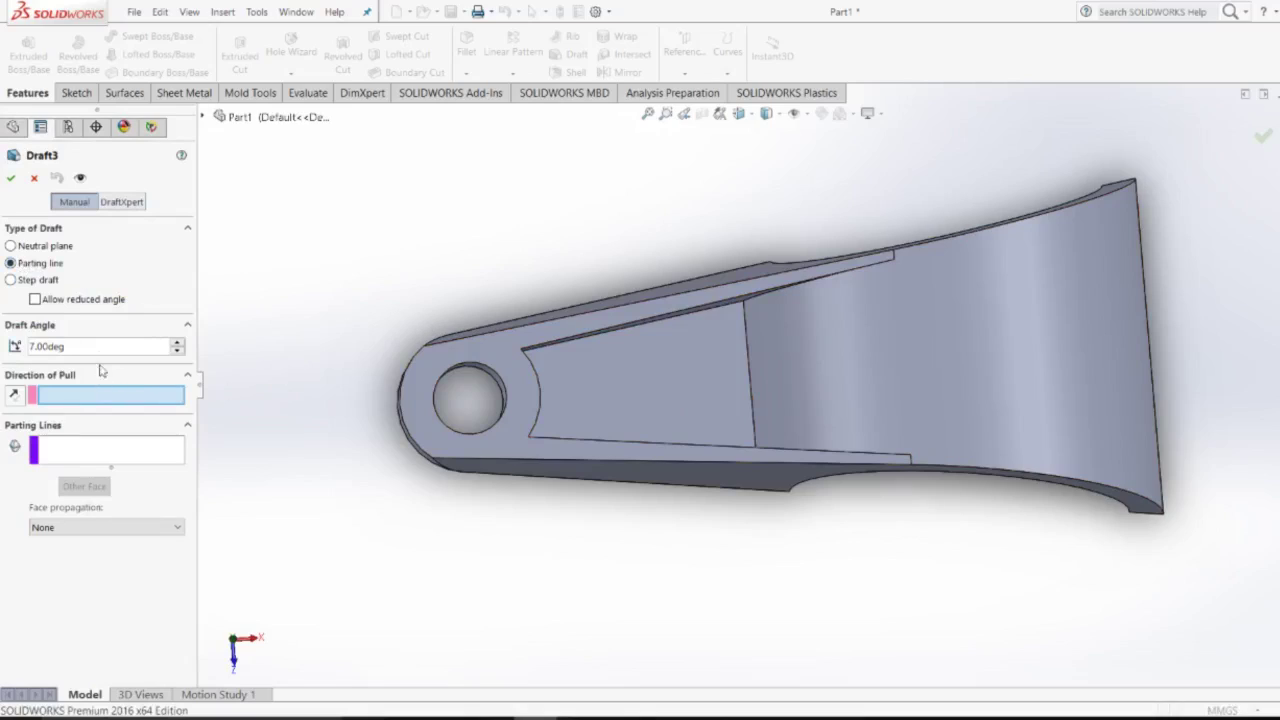
{"action": "left_click", "coordinate": [100, 400]}
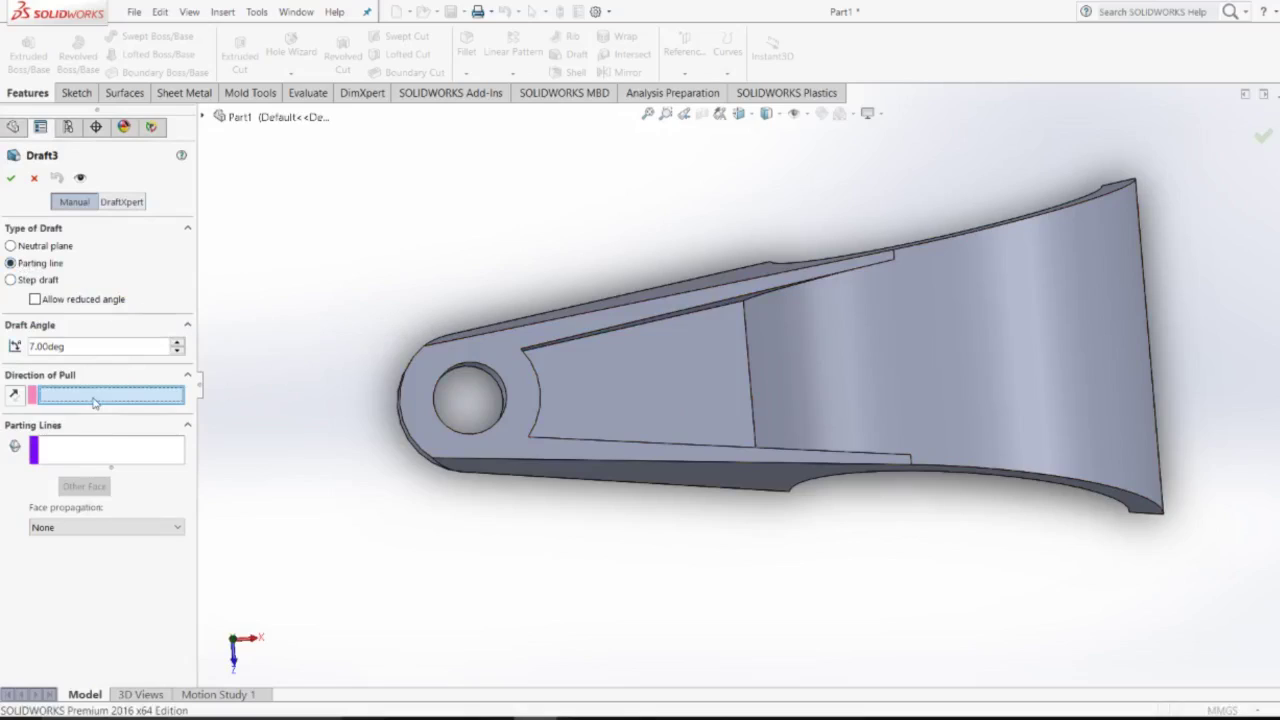
{"action": "left_click", "coordinate": [636, 404]}
{"action": "middle_click_drag", "start_coordinate": [633, 559], "coordinate": [735, 515]}
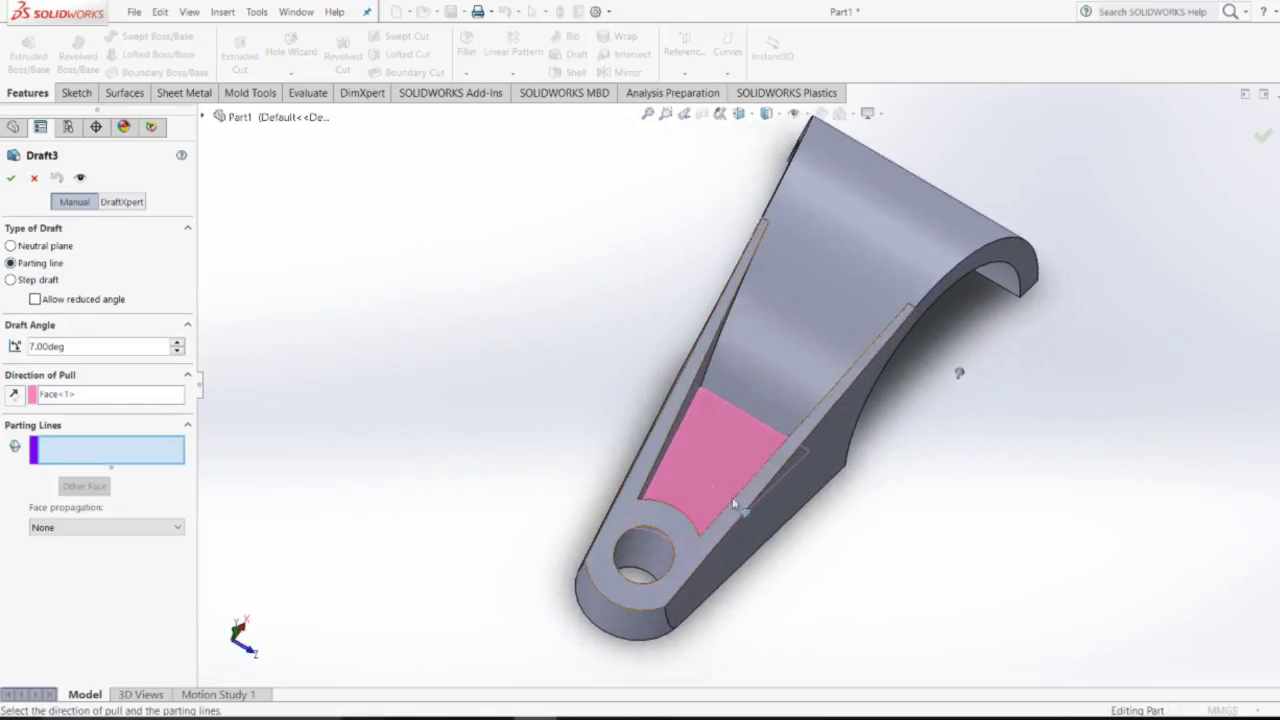
{"action": "left_click", "coordinate": [686, 404]}
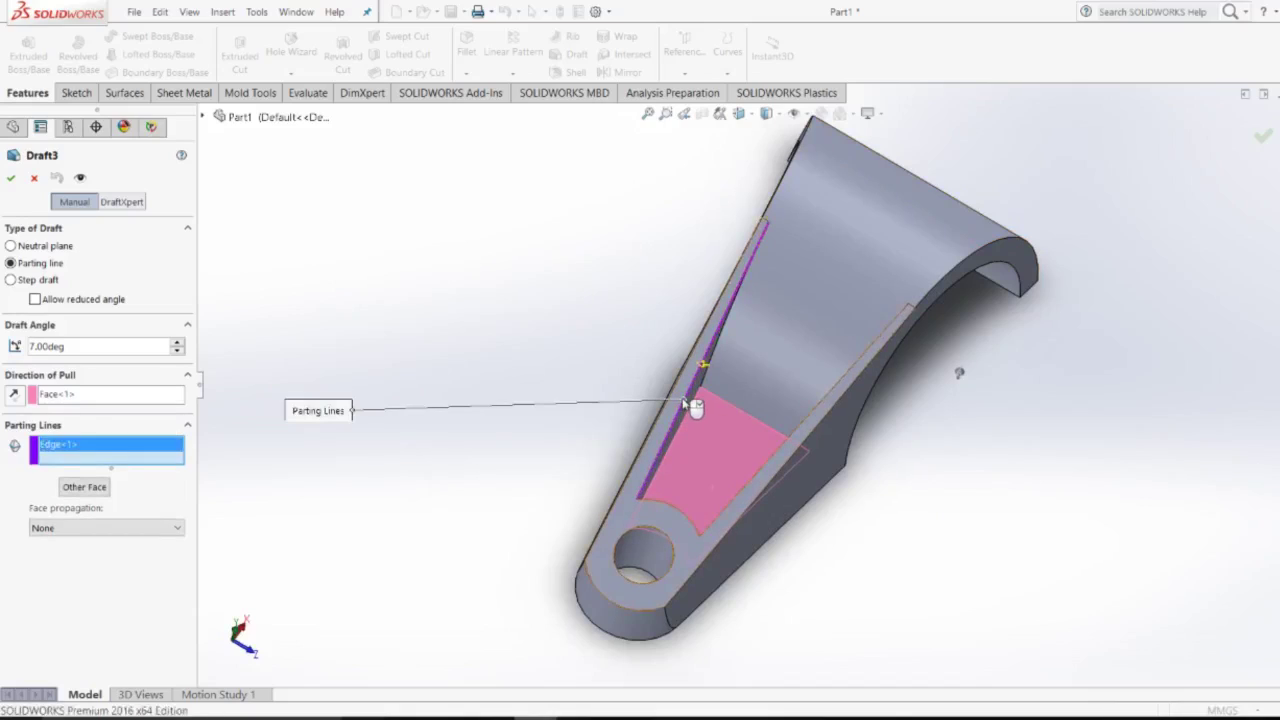
{"action": "scroll", "coordinate": [690, 430], "scroll_direction": "up", "scroll_amount": 2}
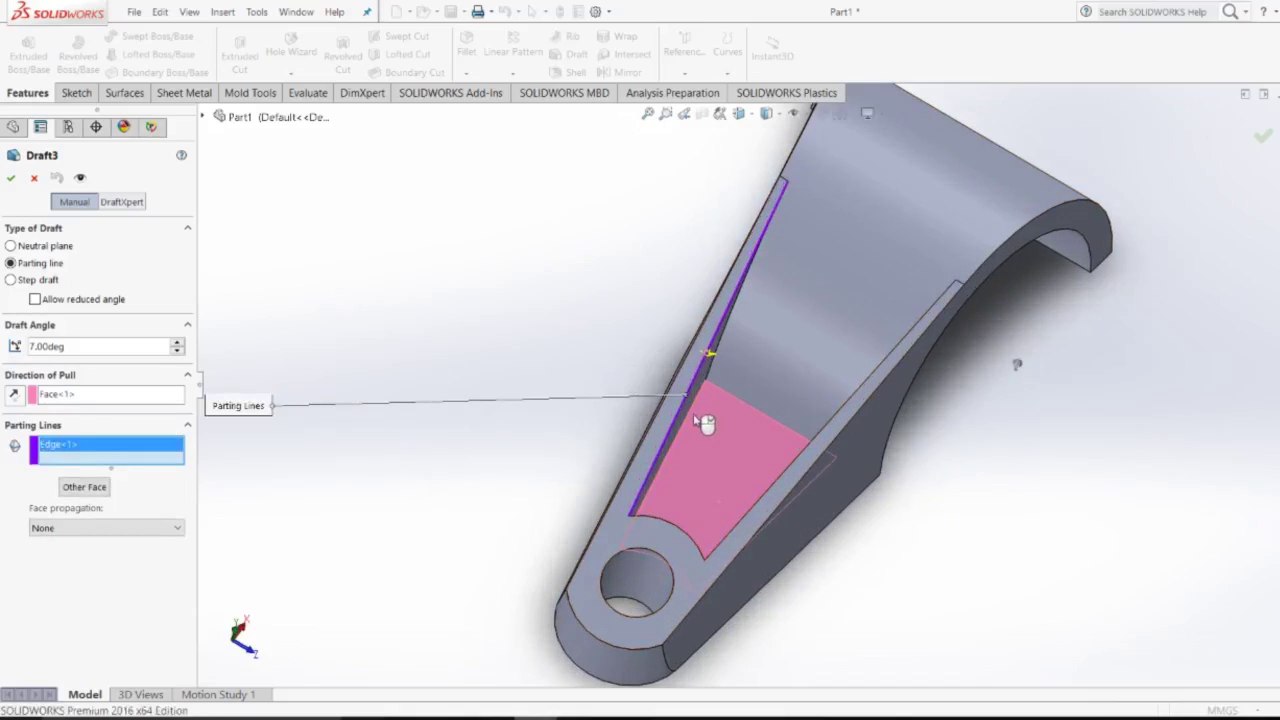
{"action": "left_click", "coordinate": [790, 474]}
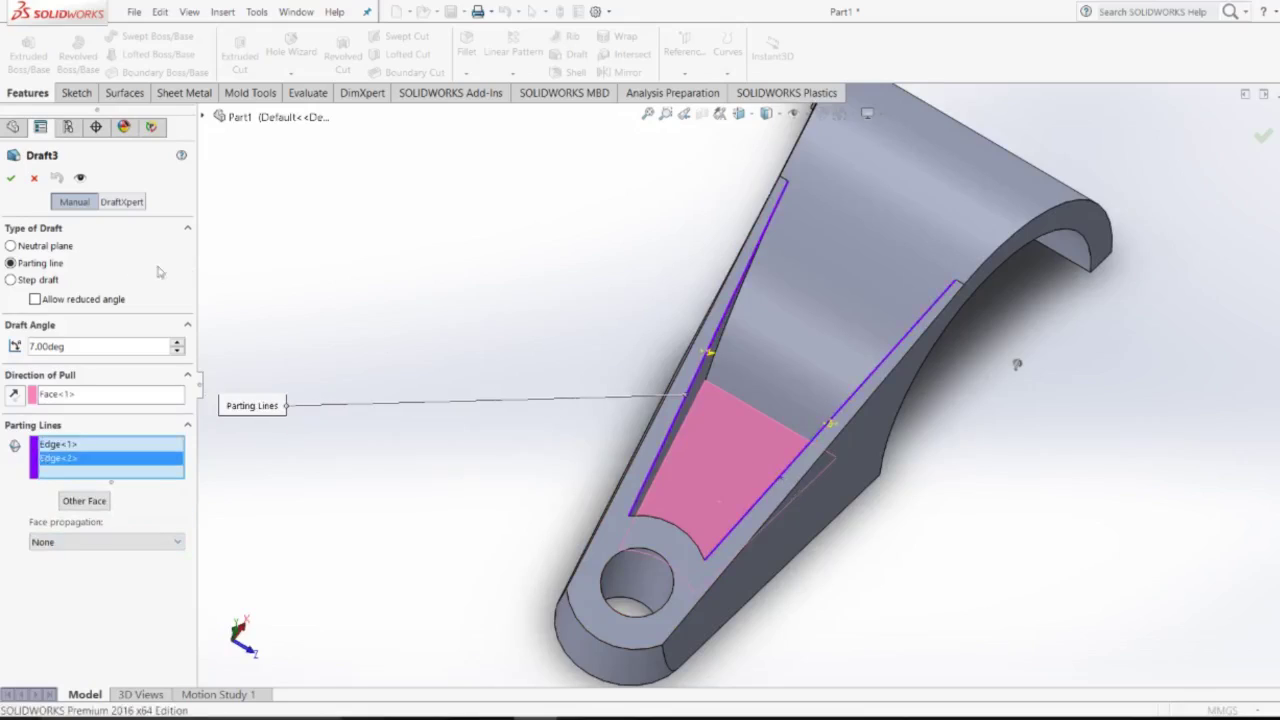
{"action": "left_click", "coordinate": [10, 177]}
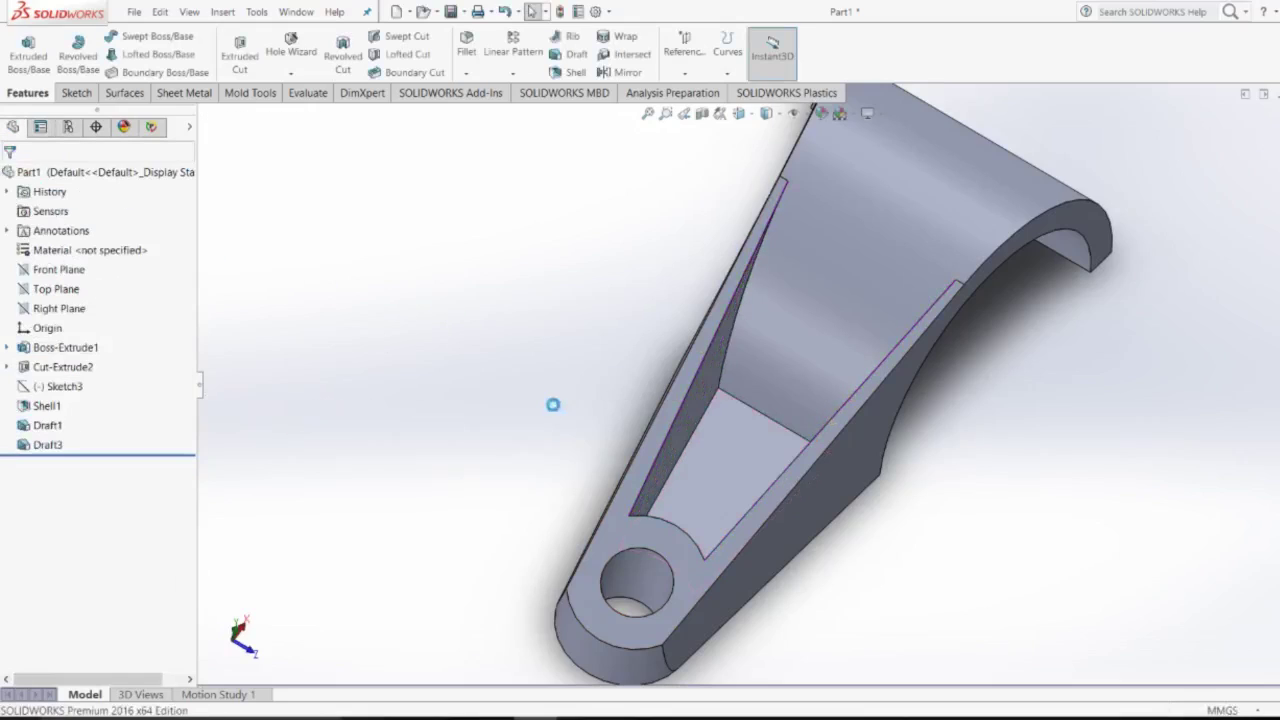
{"action": "scroll", "coordinate": [560, 408], "scroll_direction": "up", "scroll_amount": 3}
{"action": "mouse_move", "coordinate": [617, 444]}
{"action": "middle_mouse_down"}
{"action": "mouse_move", "coordinate": [643, 451]}
{"action": "mouse_move", "coordinate": [748, 410]}
{"action": "middle_mouse_up"}
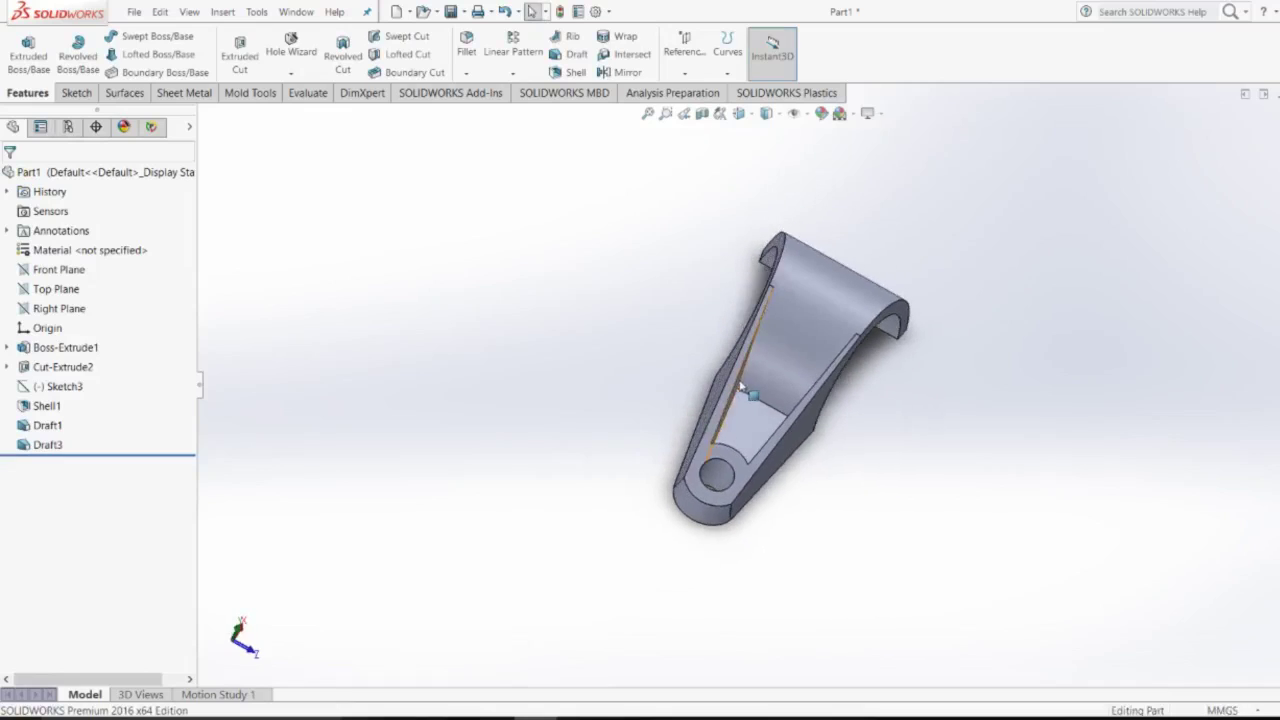
{"action": "scroll", "coordinate": [748, 410], "scroll_direction": "up", "scroll_amount": 2}
{"action": "scroll", "coordinate": [755, 428], "scroll_direction": "up", "scroll_amount": 3}
{"action": "scroll", "coordinate": [700, 400], "scroll_direction": "down", "scroll_amount": 1}
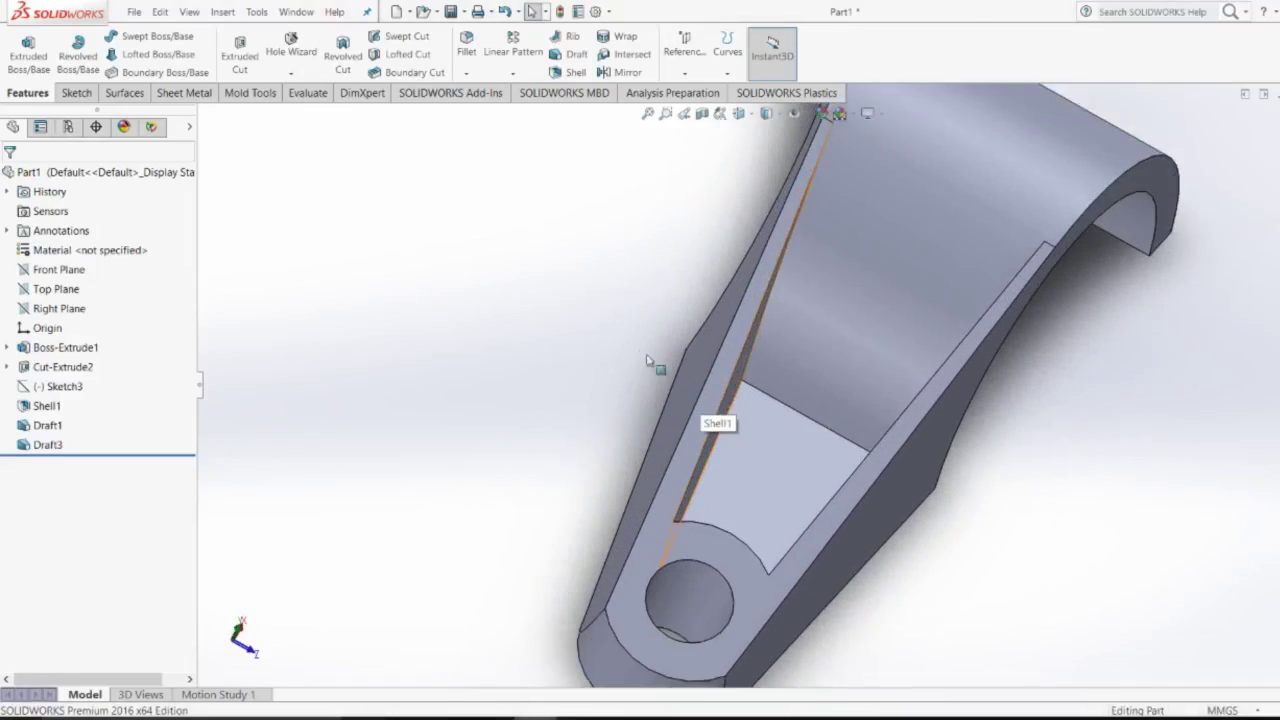
{"action": "mouse_move", "coordinate": [611, 346]}
{"action": "middle_mouse_down"}
{"action": "mouse_move", "coordinate": [546, 312]}
{"action": "mouse_move", "coordinate": [443, 303]}
{"action": "mouse_move", "coordinate": [491, 523]}
{"action": "mouse_move", "coordinate": [534, 480]}
{"action": "mouse_move", "coordinate": [518, 397]}
{"action": "middle_mouse_up"}
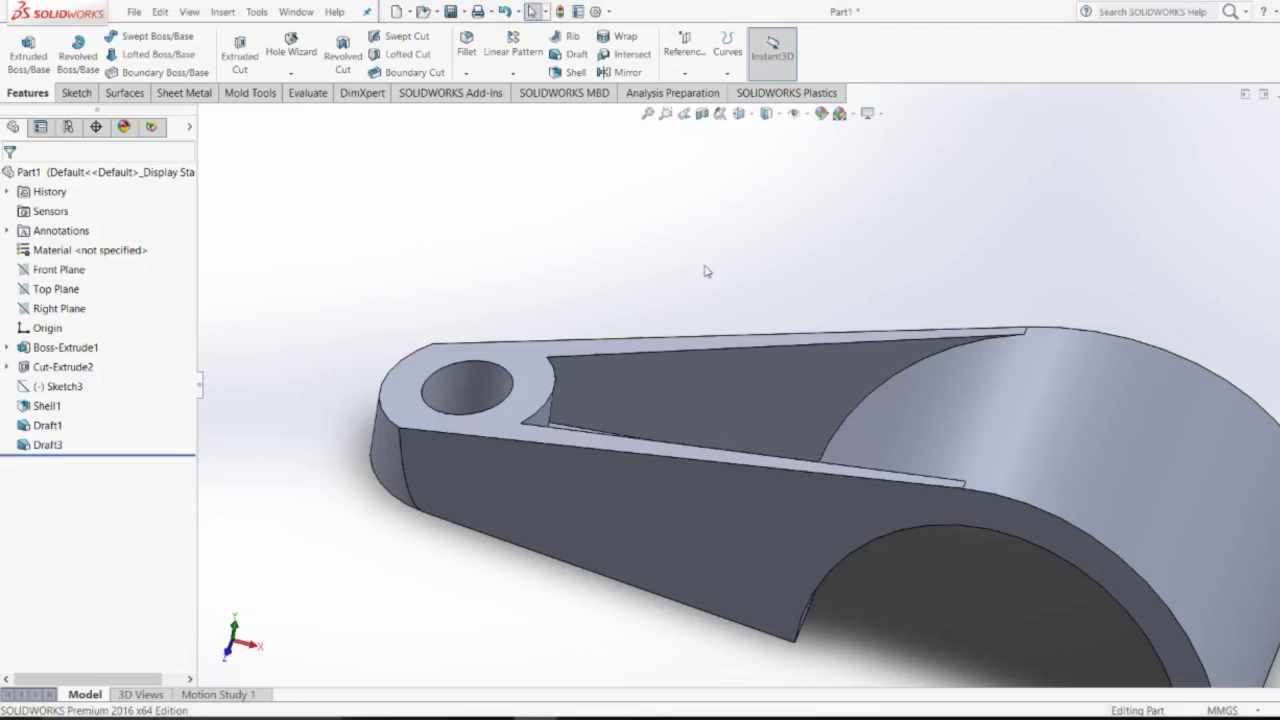
{"action": "scroll", "coordinate": [706, 271], "scroll_direction": "up", "scroll_amount": 3}
{"action": "scroll", "coordinate": [725, 270], "scroll_direction": "up", "scroll_amount": 2}
{"action": "mouse_move", "coordinate": [722, 258]}
{"action": "middle_mouse_down"}
{"action": "mouse_move", "coordinate": [757, 163]}
{"action": "mouse_move", "coordinate": [706, 260]}
{"action": "mouse_move", "coordinate": [729, 257]}
{"action": "mouse_move", "coordinate": [726, 309]}
{"action": "mouse_move", "coordinate": [700, 320]}
{"action": "middle_mouse_up"}
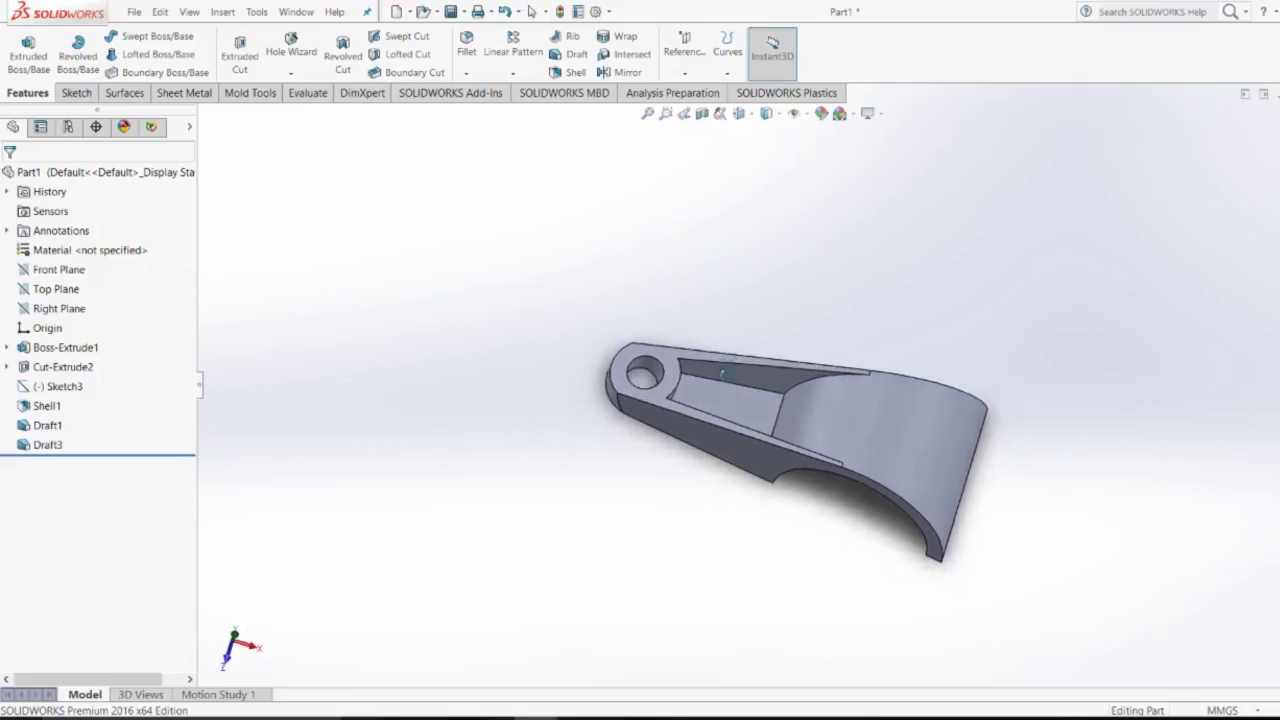
Start a 3 mm fillet on the pocket face, removing the extra face that was picked.
{"action": "left_click", "coordinate": [466, 44]}
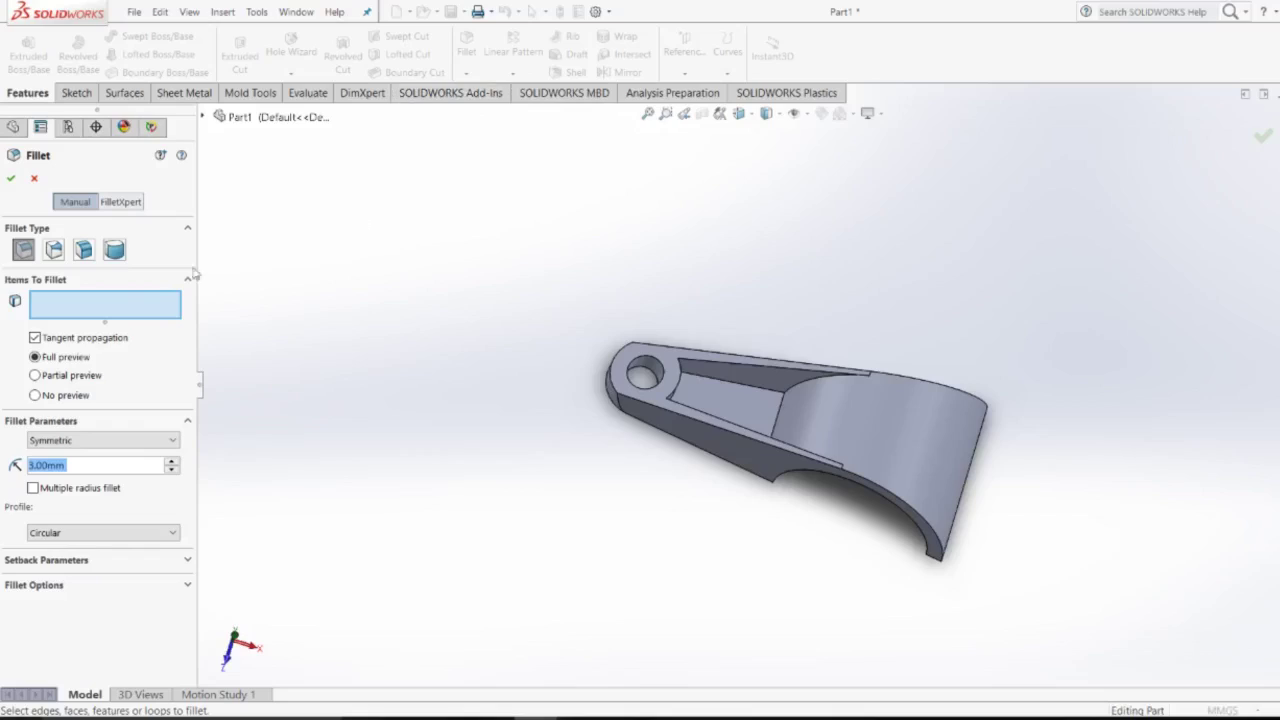
{"action": "left_click", "coordinate": [90, 308]}
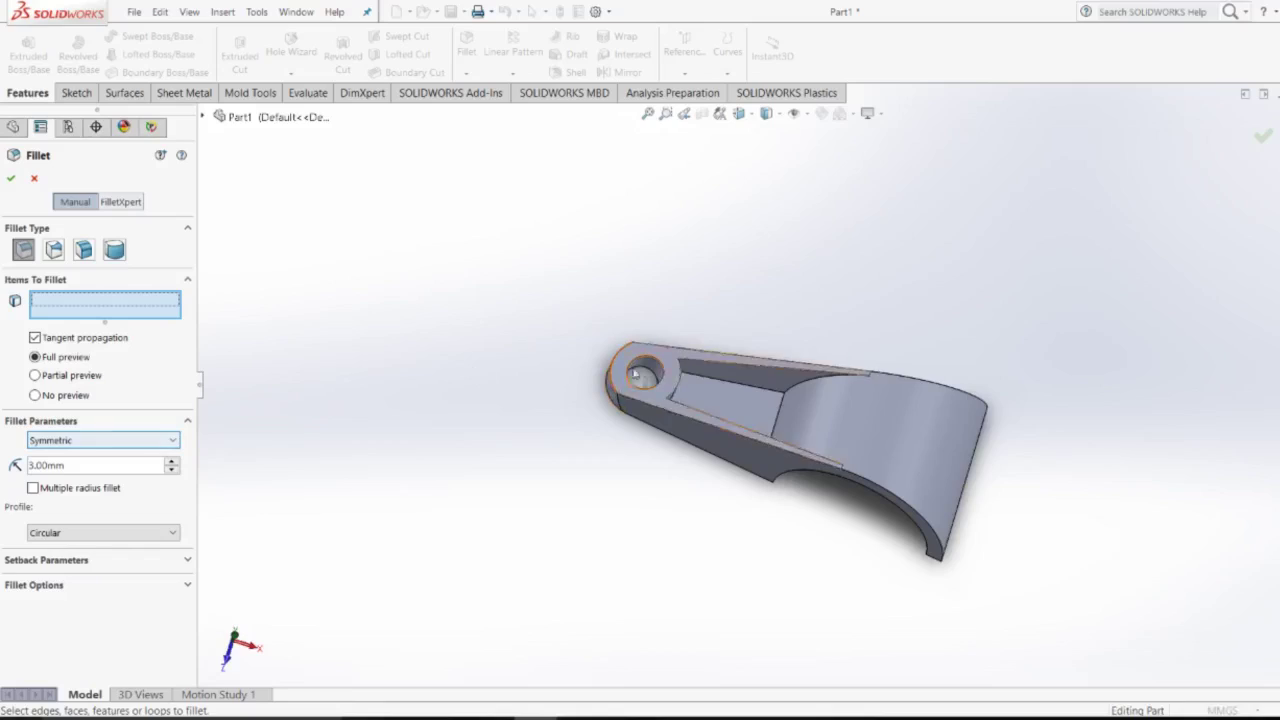
{"action": "left_click", "coordinate": [721, 403]}
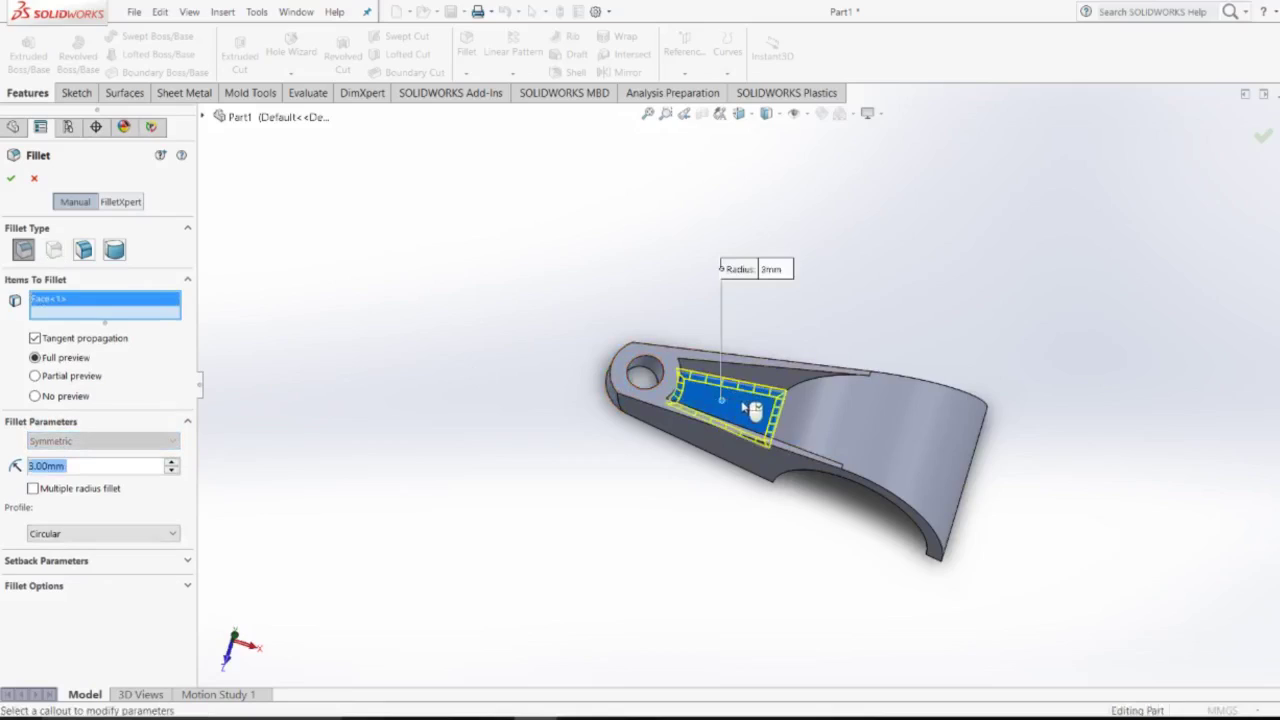
{"action": "left_click", "coordinate": [781, 385]}
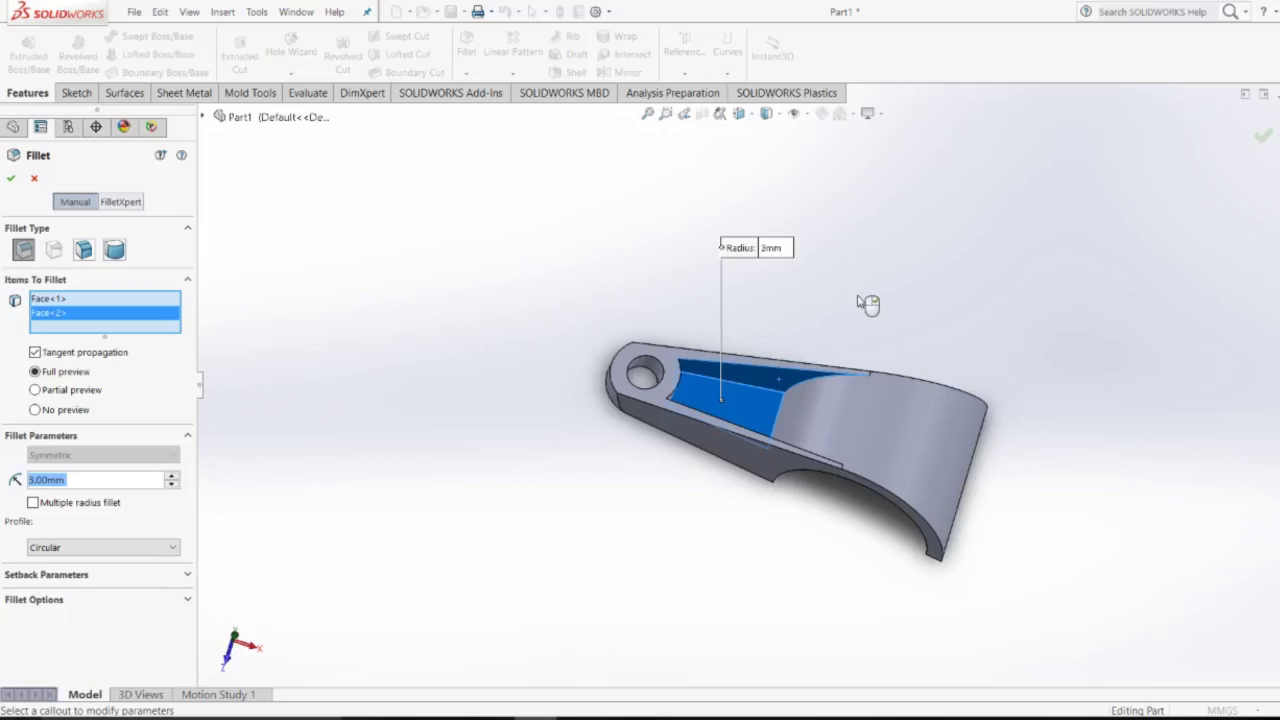
{"action": "middle_click_drag", "start_coordinate": [866, 303], "coordinate": [818, 345]}
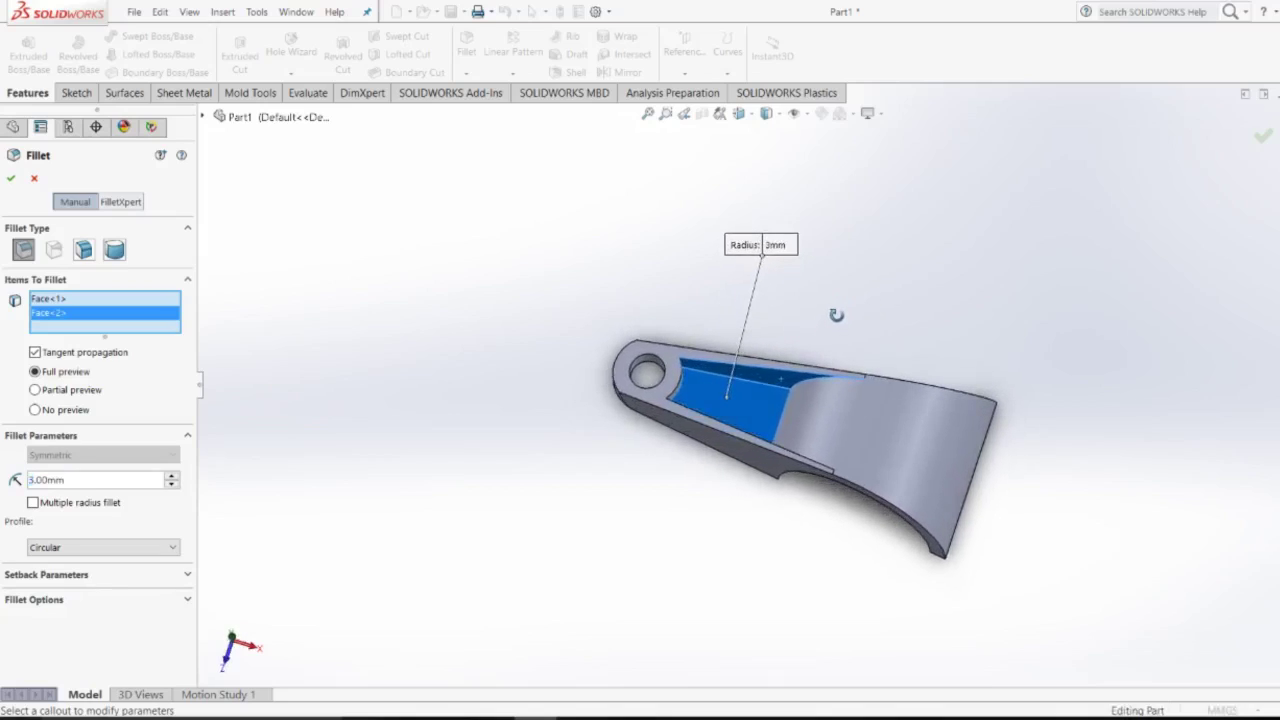
{"action": "right_click", "coordinate": [52, 316]}
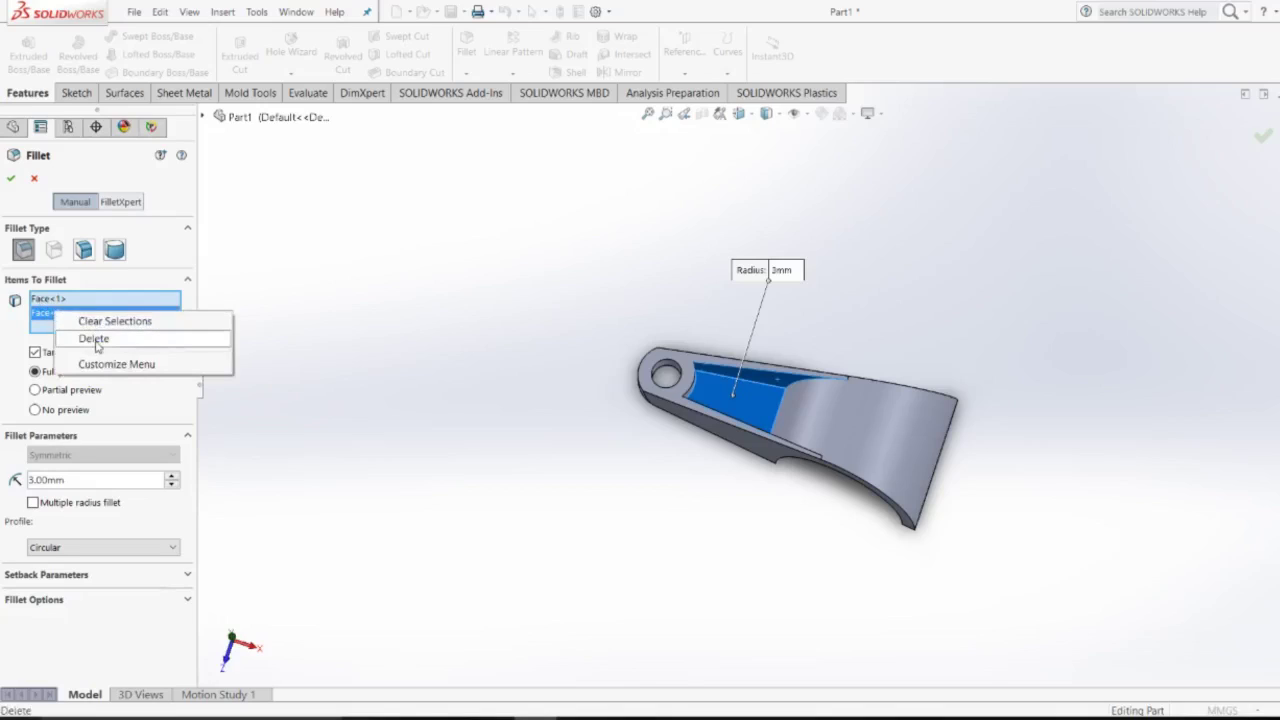
{"action": "left_click", "coordinate": [97, 338]}
{"action": "scroll", "coordinate": [716, 370], "scroll_direction": "down", "scroll_amount": 3}
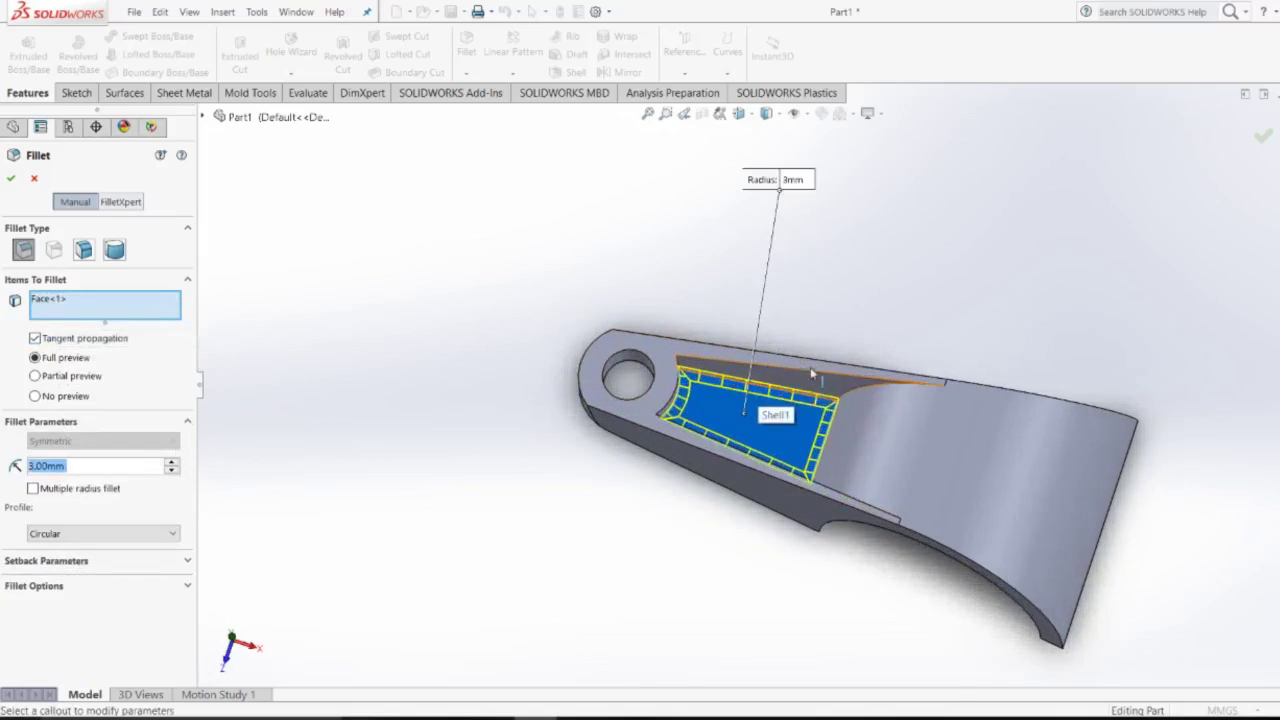
Add two outer bracket edges to the 3 mm fillet and confirm Fillet1.
{"action": "mouse_move", "coordinate": [905, 212]}
{"action": "middle_mouse_down"}
{"action": "mouse_move", "coordinate": [789, 240]}
{"action": "mouse_move", "coordinate": [877, 306]}
{"action": "mouse_move", "coordinate": [914, 383]}
{"action": "mouse_move", "coordinate": [810, 455]}
{"action": "middle_mouse_up"}
{"action": "left_click", "coordinate": [787, 440]}
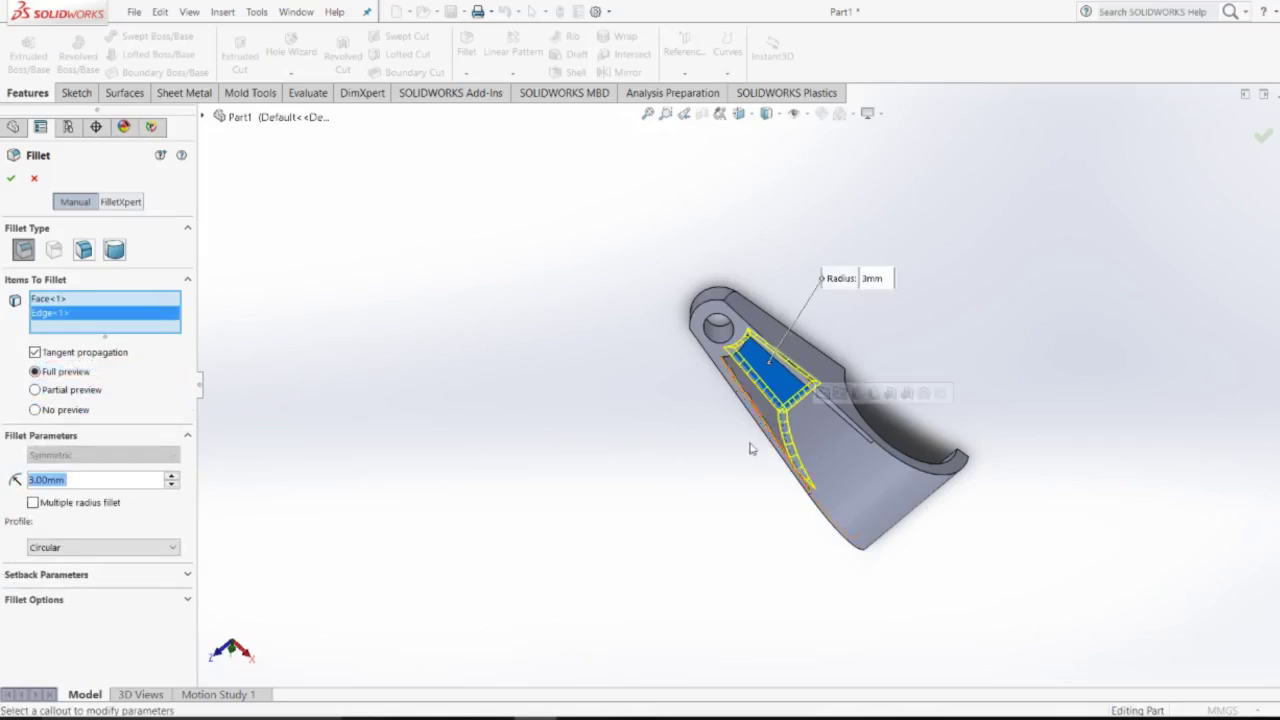
{"action": "middle_click_drag", "start_coordinate": [700, 449], "coordinate": [790, 400]}
{"action": "left_click", "coordinate": [800, 396]}
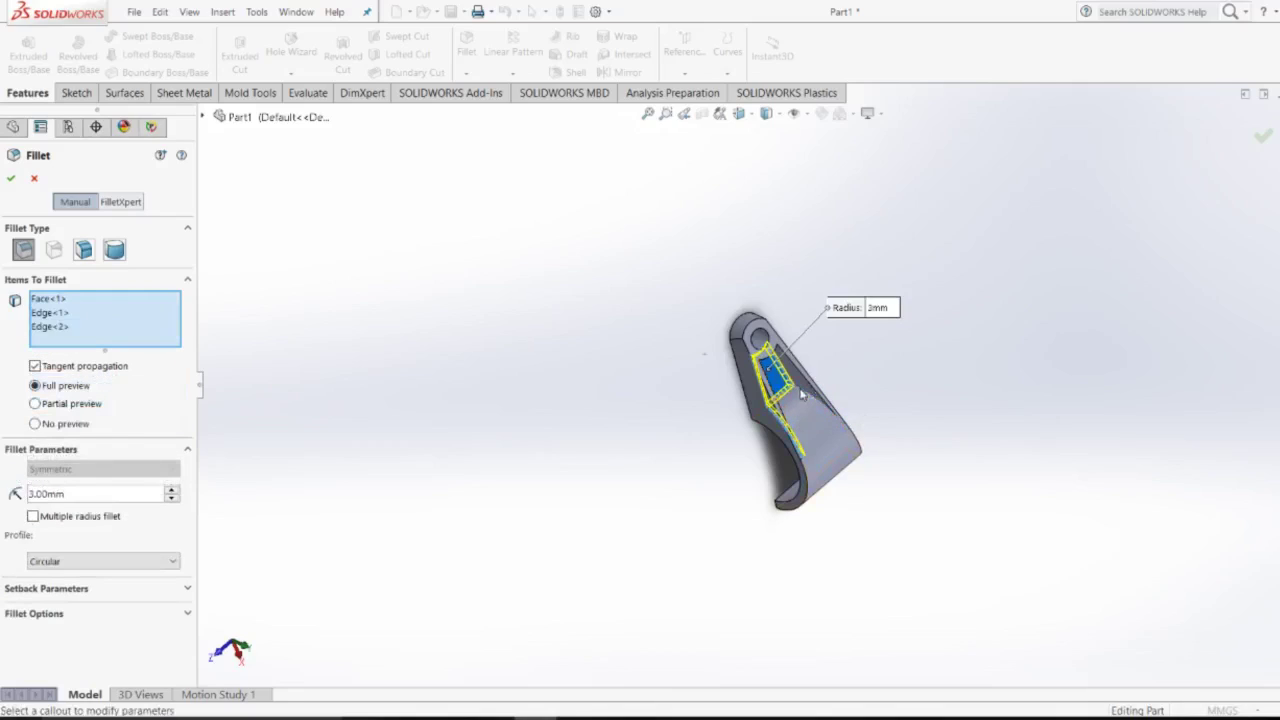
{"action": "left_click", "coordinate": [84, 204]}
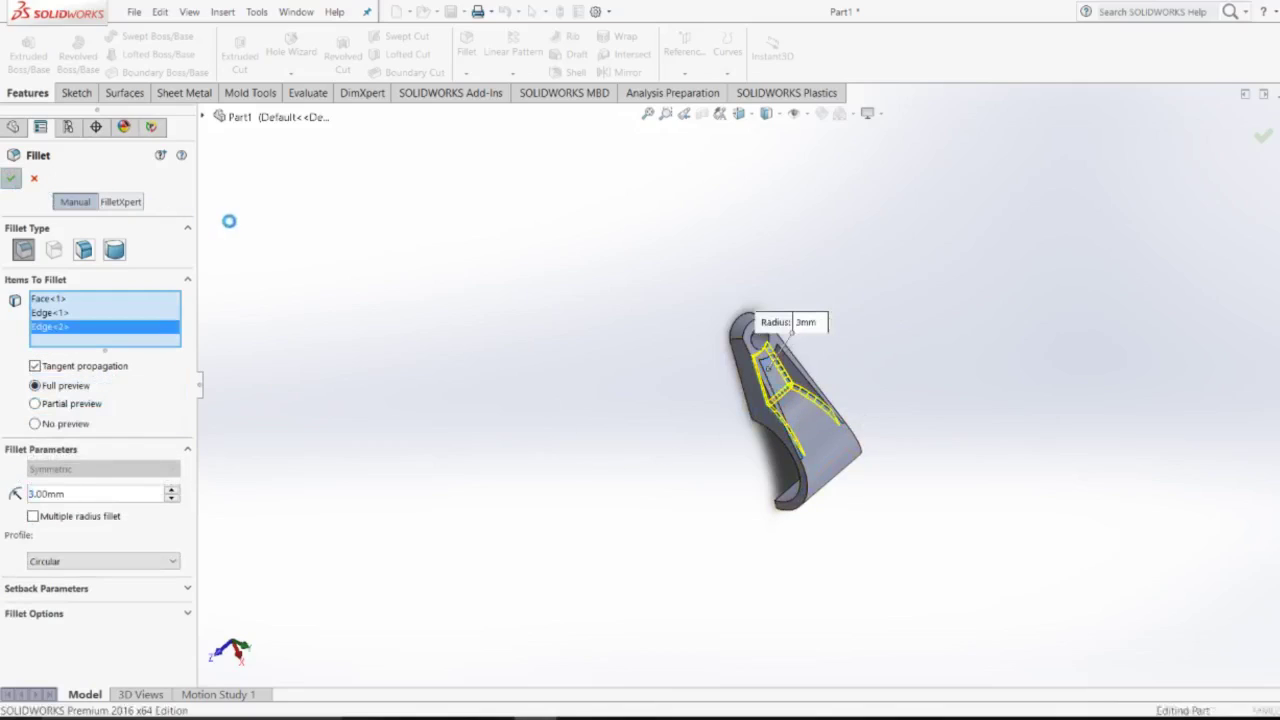
{"action": "key", "text": "Return"}
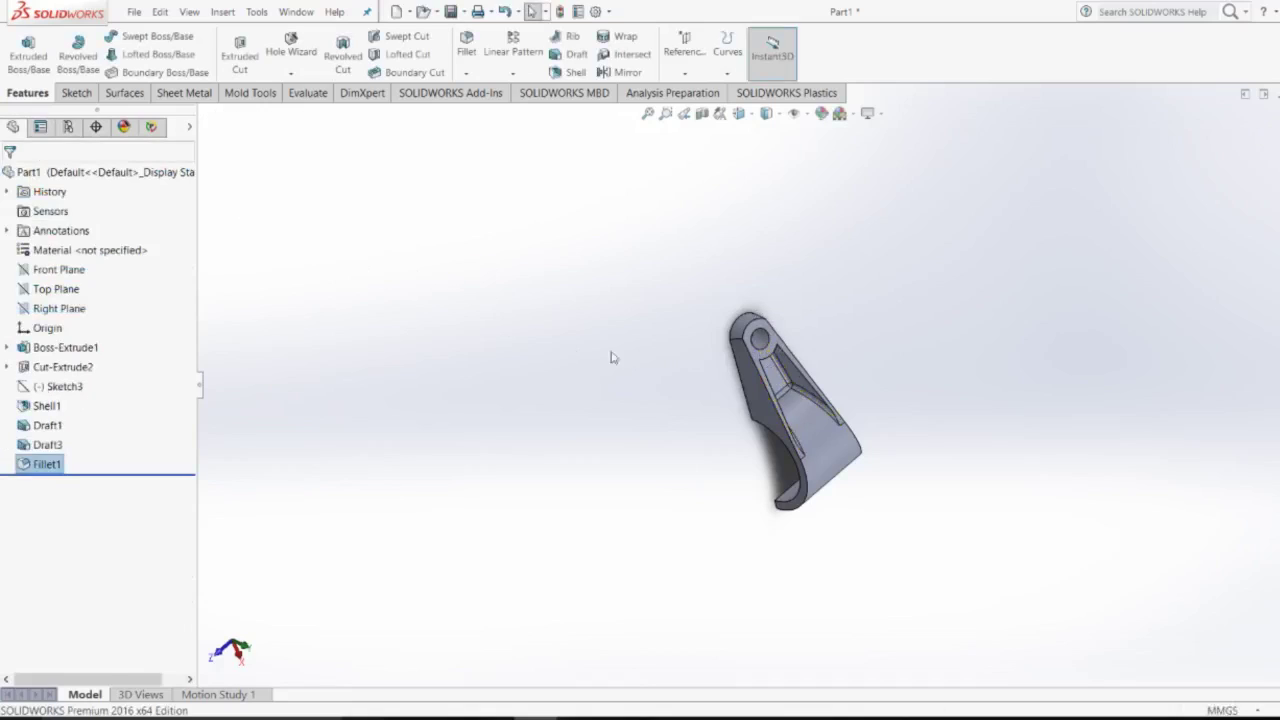
Zoom the bracket to fit, turn it side-on, and select Top Plane in the tree.
{"action": "left_click", "coordinate": [648, 113]}
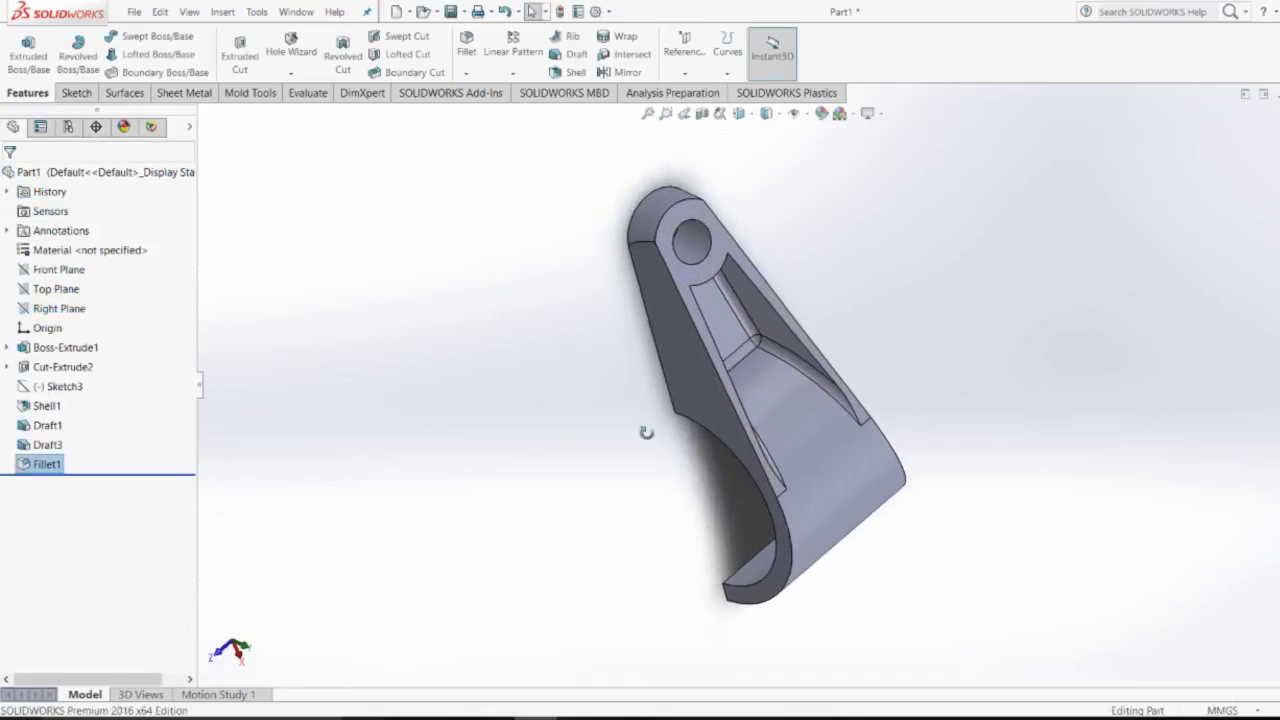
{"action": "mouse_move", "coordinate": [645, 430]}
{"action": "middle_mouse_down"}
{"action": "mouse_move", "coordinate": [613, 316]}
{"action": "mouse_move", "coordinate": [671, 186]}
{"action": "mouse_move", "coordinate": [671, 443]}
{"action": "mouse_move", "coordinate": [580, 320]}
{"action": "mouse_move", "coordinate": [587, 249]}
{"action": "mouse_move", "coordinate": [690, 300]}
{"action": "mouse_move", "coordinate": [643, 289]}
{"action": "mouse_move", "coordinate": [642, 210]}
{"action": "middle_mouse_up"}
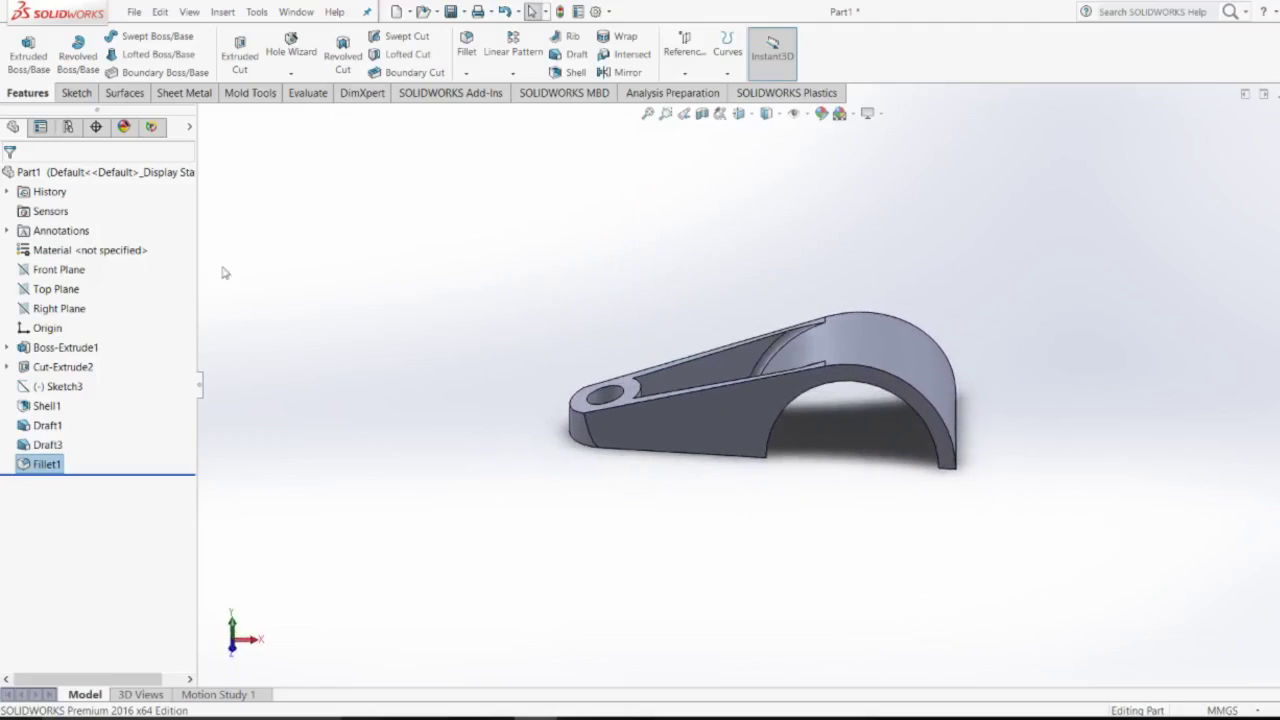
{"action": "left_click", "coordinate": [67, 291]}
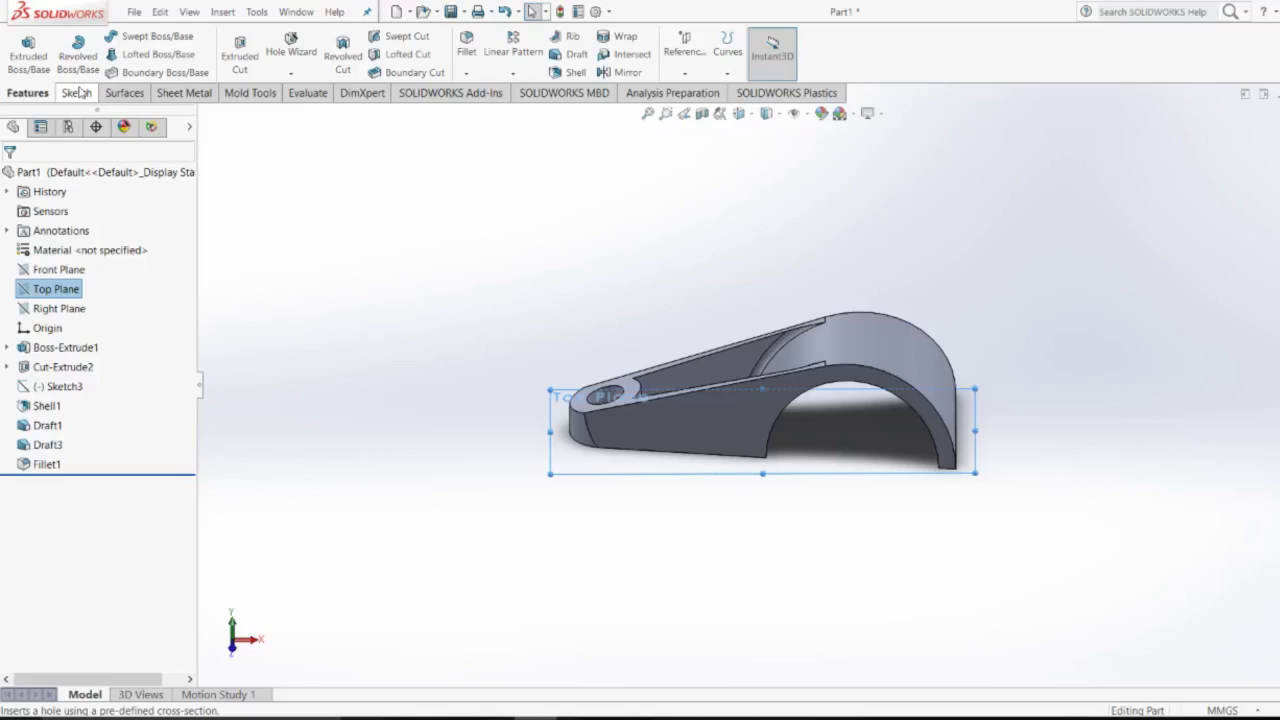
Mirror Boss-Extrude1, Cut-Extrude2, Shell1, Draft1, Draft3 and Fillet1 about Top Plane with Geometry Pattern on.
{"action": "left_click", "coordinate": [78, 92]}
{"action": "left_click", "coordinate": [28, 92]}
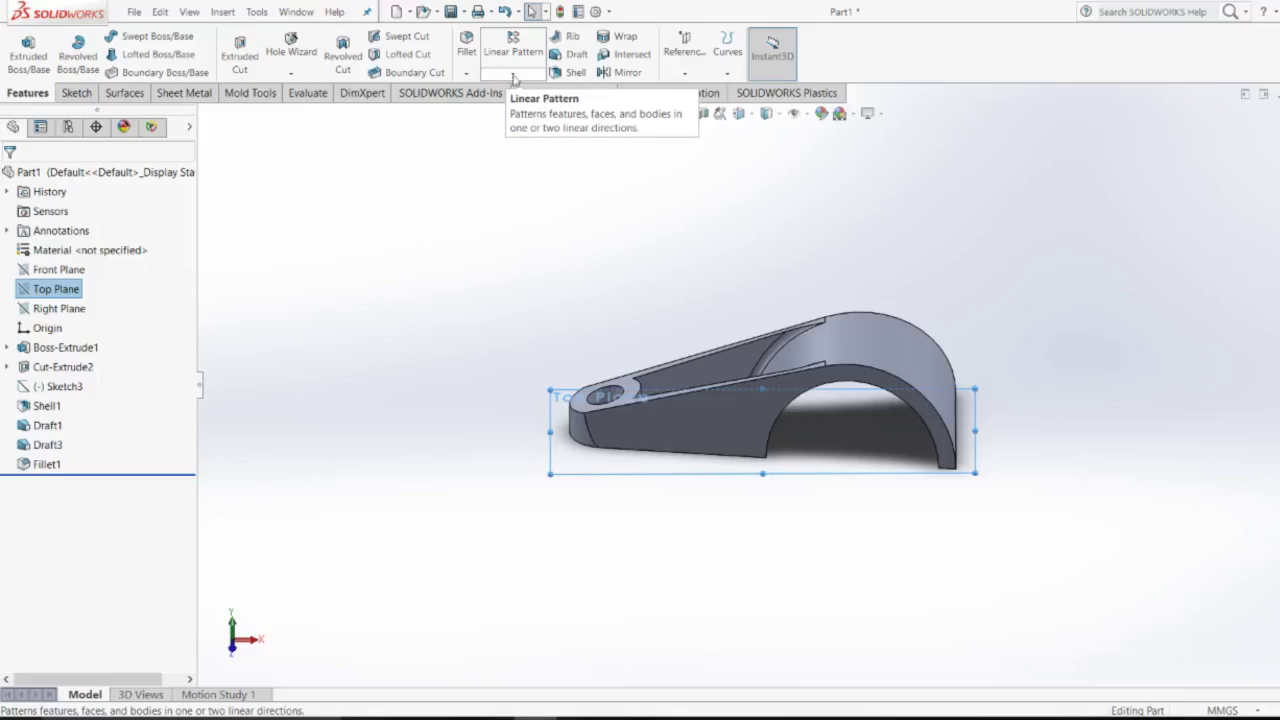
{"action": "left_click", "coordinate": [622, 73]}
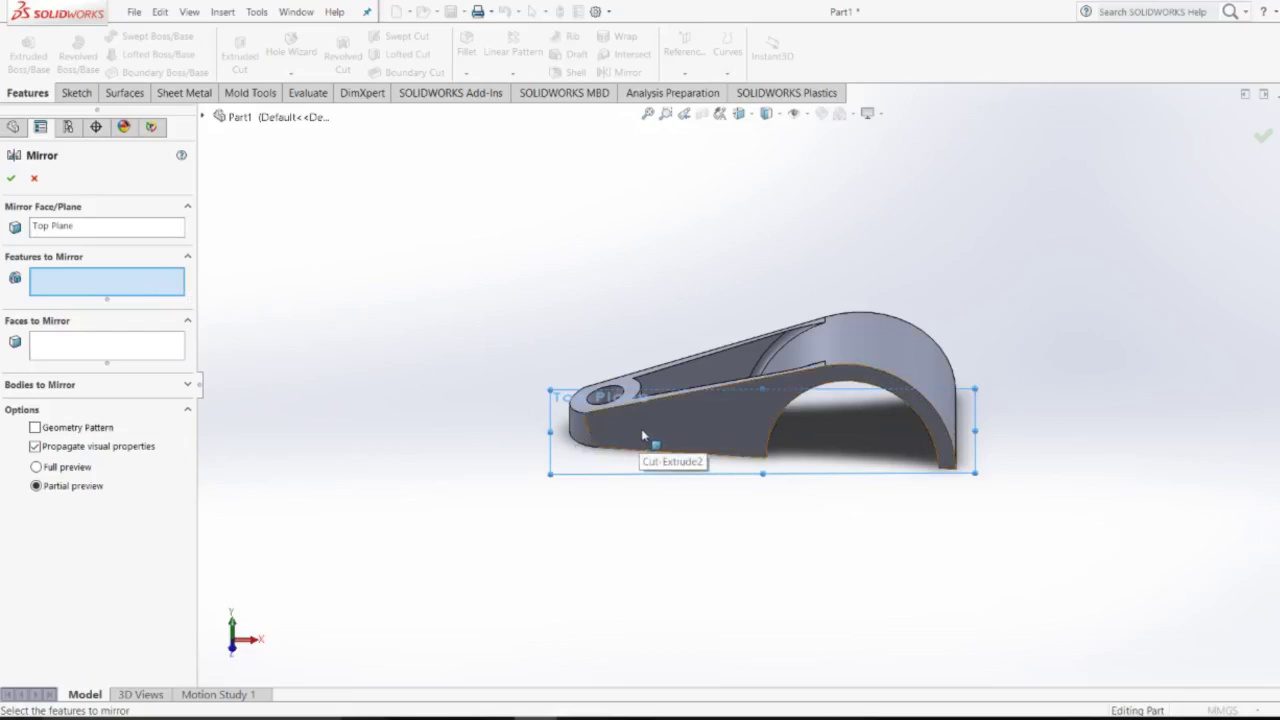
{"action": "left_click", "coordinate": [203, 117]}
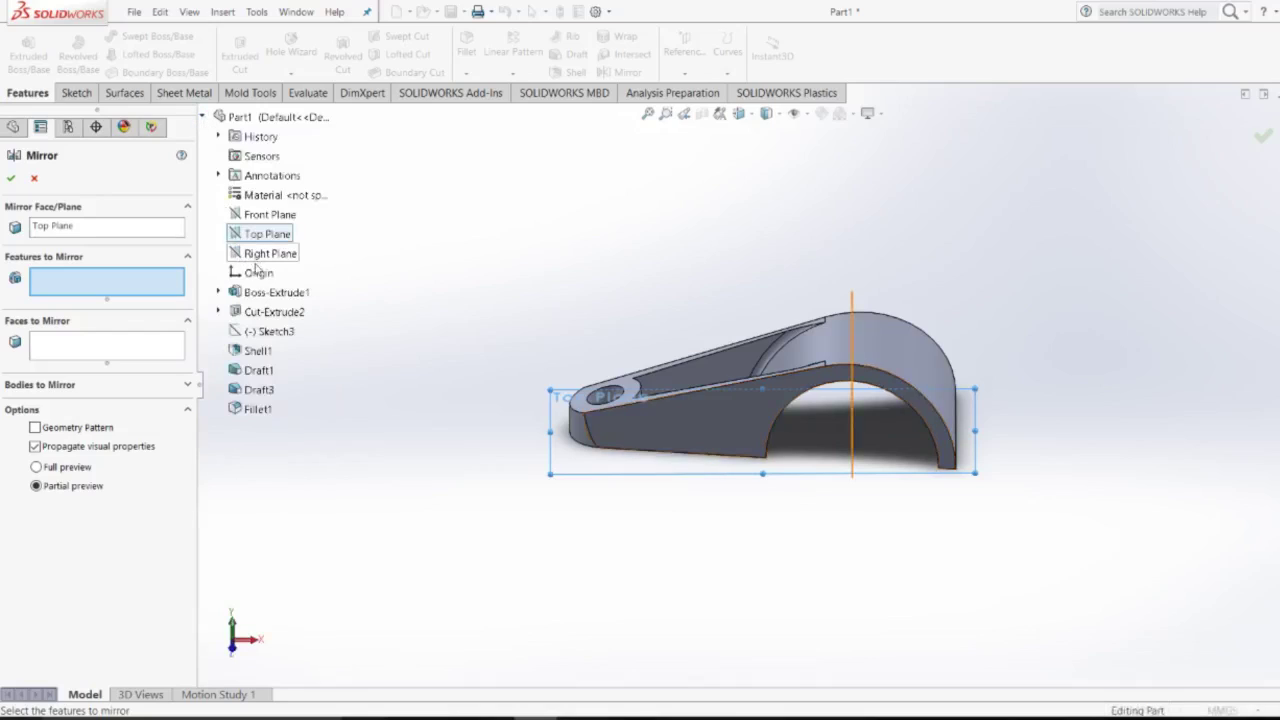
{"action": "left_click", "coordinate": [260, 292]}
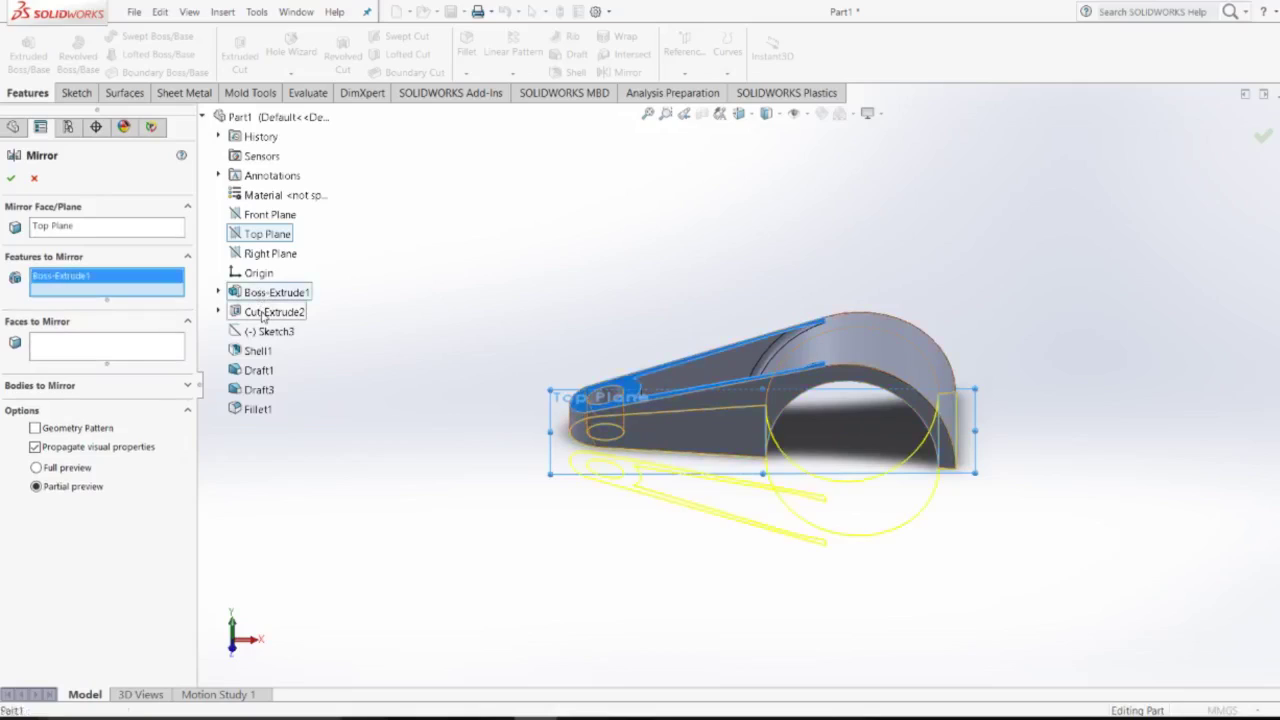
{"action": "left_click", "coordinate": [263, 313]}
{"action": "left_click", "coordinate": [258, 355]}
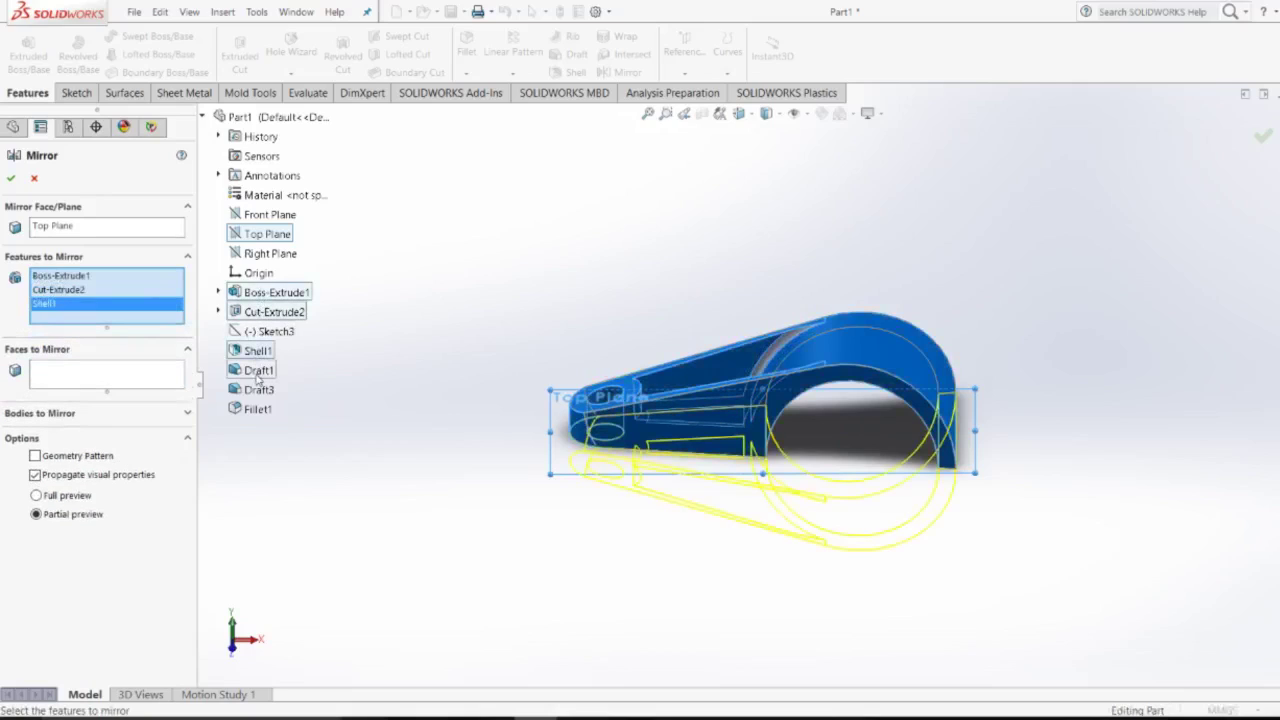
{"action": "left_click", "coordinate": [257, 372]}
{"action": "left_click", "coordinate": [258, 390]}
{"action": "left_click", "coordinate": [257, 410]}
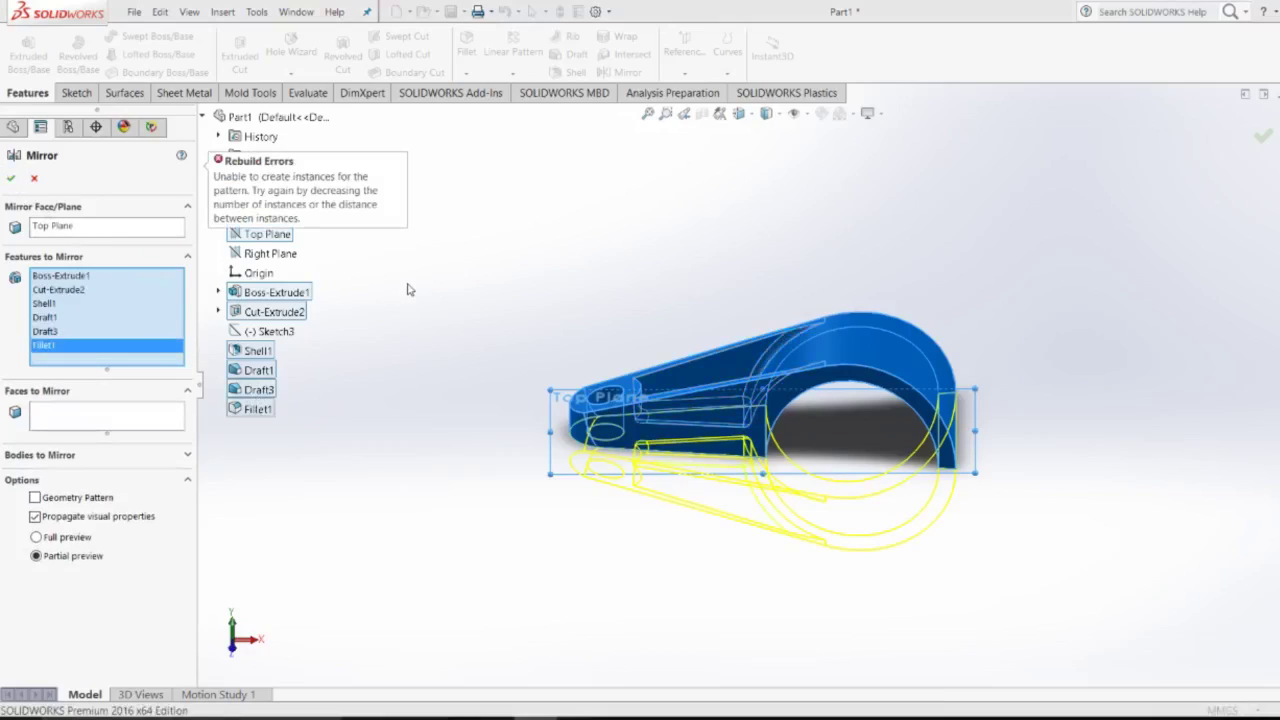
{"action": "left_click", "coordinate": [35, 497]}
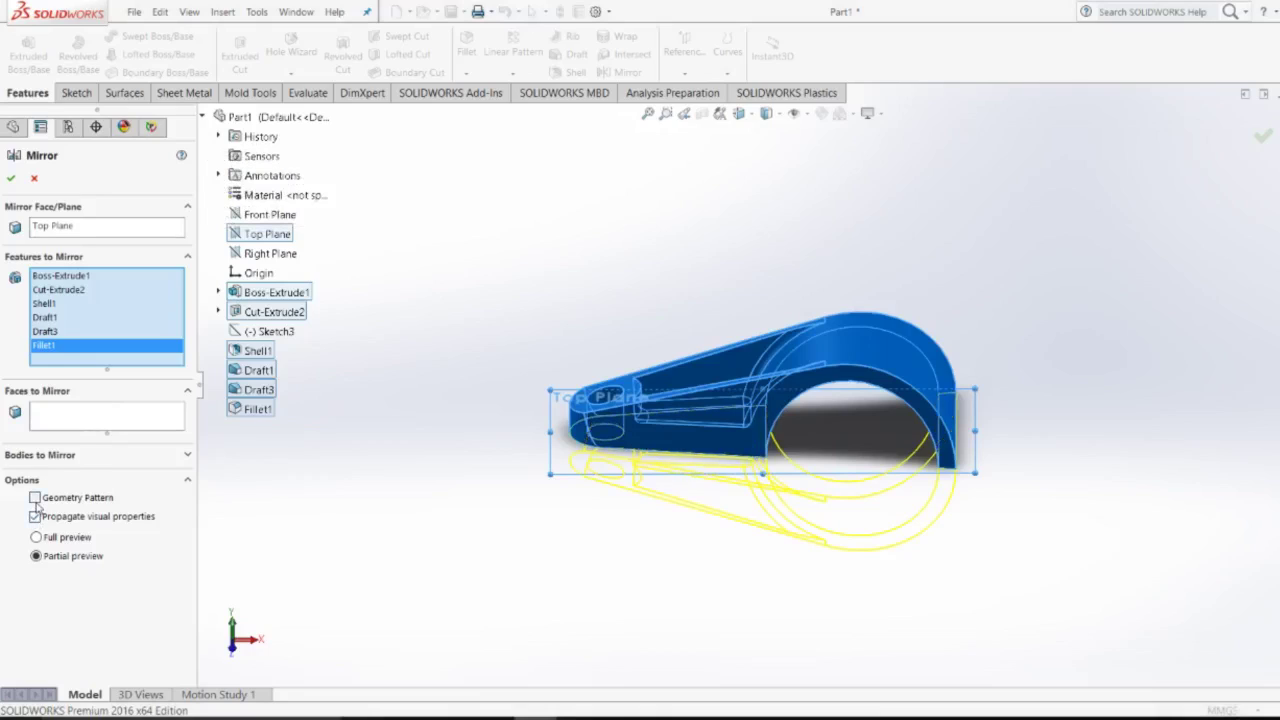
{"action": "left_click", "coordinate": [11, 179]}
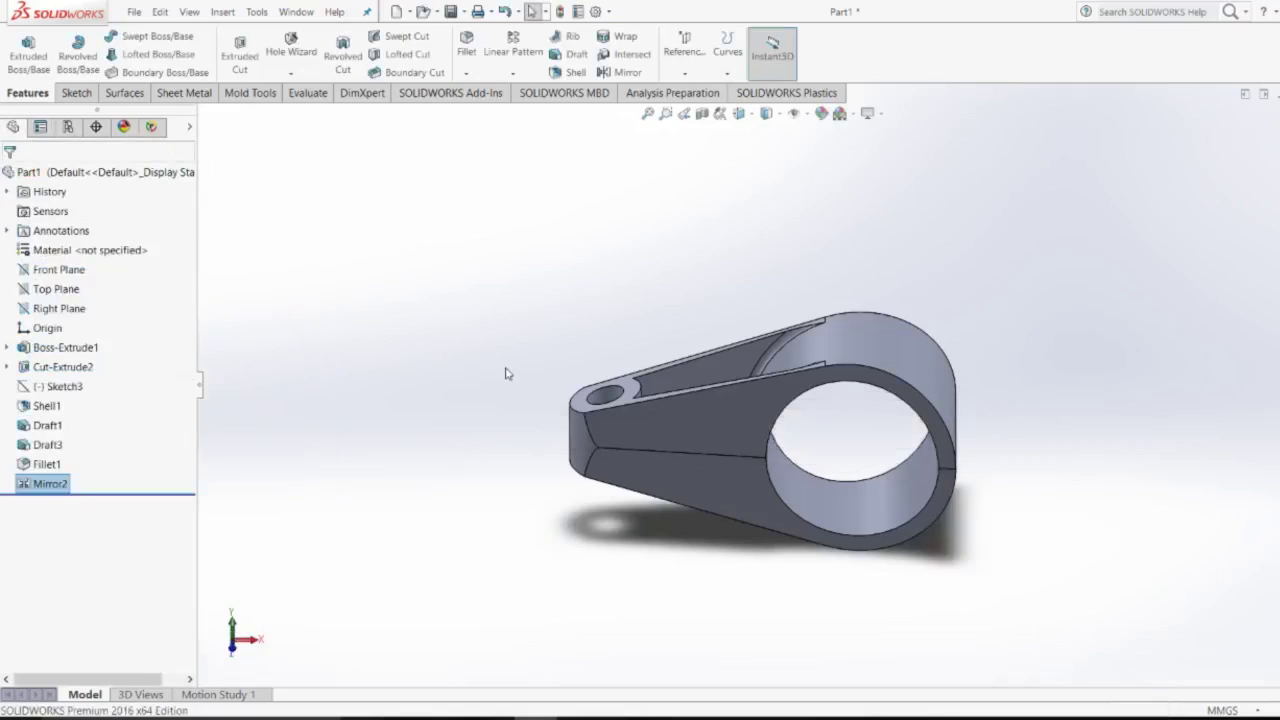
{"action": "mouse_move", "coordinate": [507, 373]}
{"action": "middle_mouse_down"}
{"action": "mouse_move", "coordinate": [686, 337]}
{"action": "mouse_move", "coordinate": [620, 346]}
{"action": "mouse_move", "coordinate": [627, 248]}
{"action": "mouse_move", "coordinate": [671, 154]}
{"action": "mouse_move", "coordinate": [551, 217]}
{"action": "mouse_move", "coordinate": [446, 360]}
{"action": "mouse_move", "coordinate": [446, 218]}
{"action": "mouse_move", "coordinate": [777, 294]}
{"action": "mouse_move", "coordinate": [540, 277]}
{"action": "mouse_move", "coordinate": [580, 154]}
{"action": "mouse_move", "coordinate": [591, 203]}
{"action": "mouse_move", "coordinate": [514, 220]}
{"action": "mouse_move", "coordinate": [505, 155]}
{"action": "middle_mouse_up"}
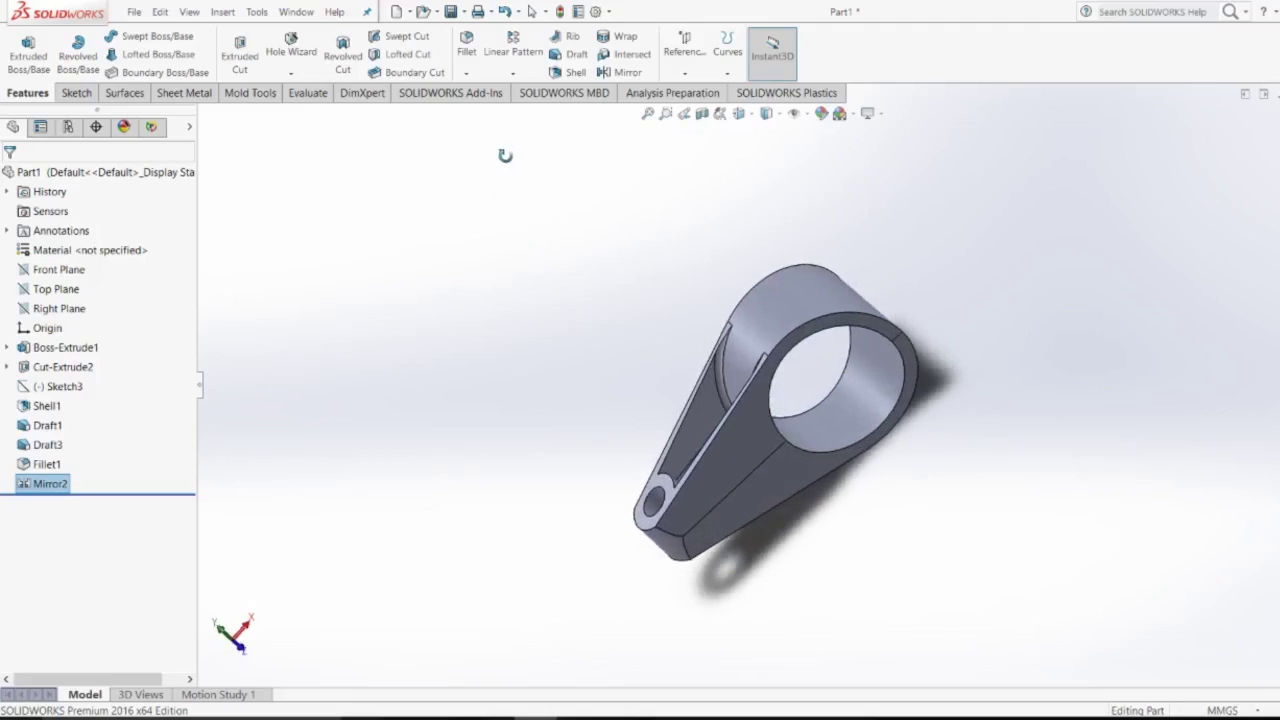
{"action": "scroll", "coordinate": [650, 515], "scroll_direction": "down", "scroll_amount": 2}
{"action": "scroll", "coordinate": [570, 485], "scroll_direction": "down", "scroll_amount": 3}
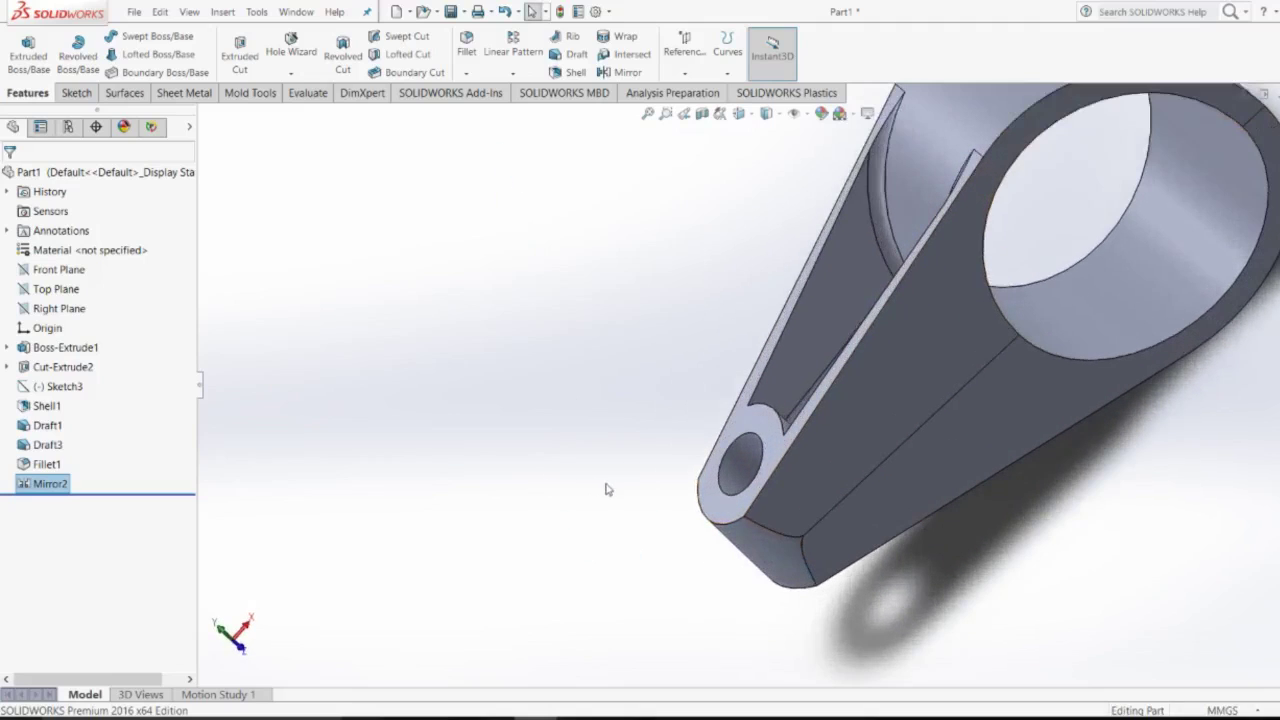
{"action": "mouse_move", "coordinate": [667, 485]}
{"action": "middle_mouse_down"}
{"action": "mouse_move", "coordinate": [720, 400]}
{"action": "mouse_move", "coordinate": [791, 229]}
{"action": "mouse_move", "coordinate": [780, 186]}
{"action": "mouse_move", "coordinate": [656, 287]}
{"action": "mouse_move", "coordinate": [603, 394]}
{"action": "middle_mouse_up"}
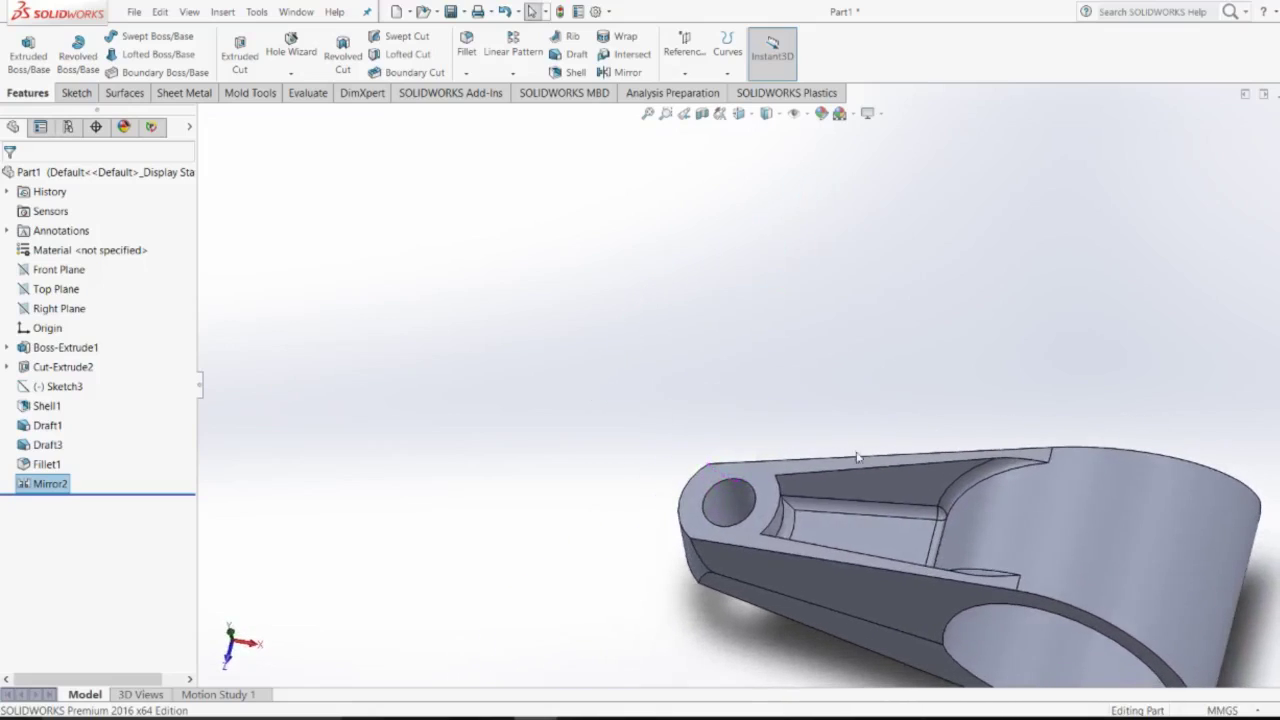
{"action": "scroll", "coordinate": [938, 467], "scroll_direction": "up", "scroll_amount": 3}
{"action": "mouse_move", "coordinate": [905, 469]}
{"action": "middle_mouse_down"}
{"action": "mouse_move", "coordinate": [777, 420]}
{"action": "mouse_move", "coordinate": [856, 440]}
{"action": "middle_mouse_up"}
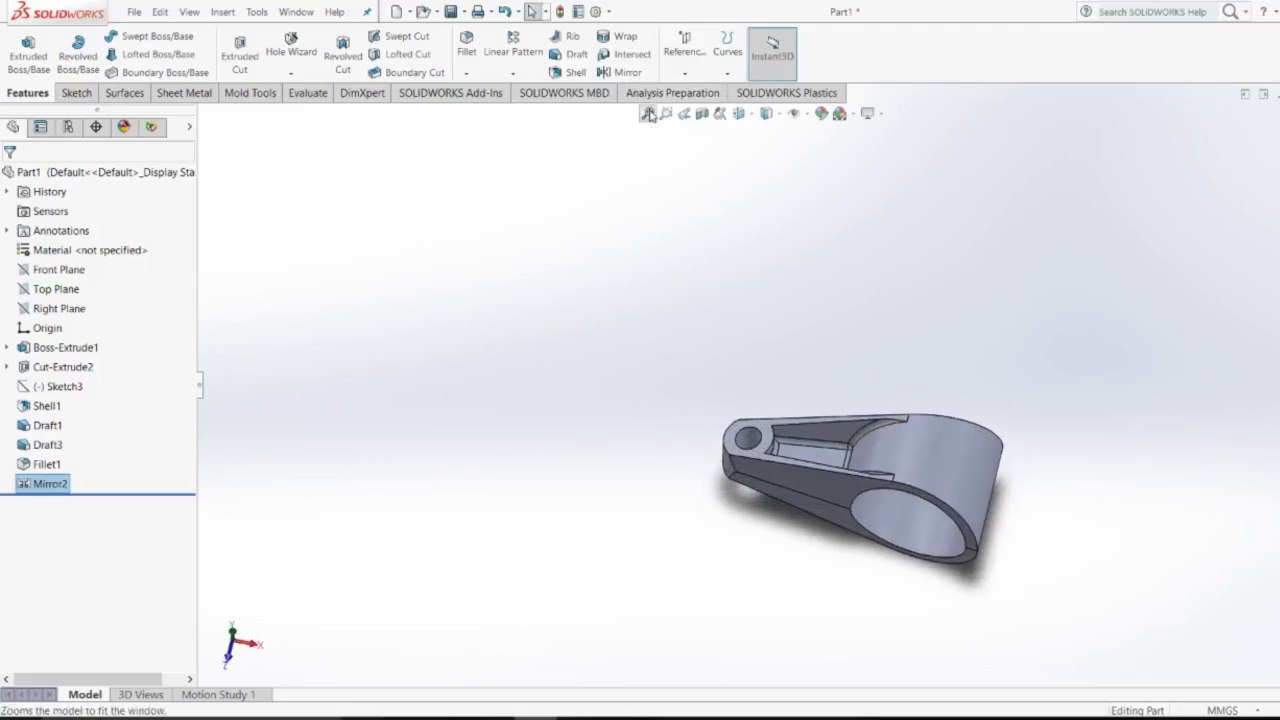
{"action": "left_click", "coordinate": [647, 113]}
{"action": "middle_click_drag", "start_coordinate": [634, 177], "coordinate": [635, 205]}
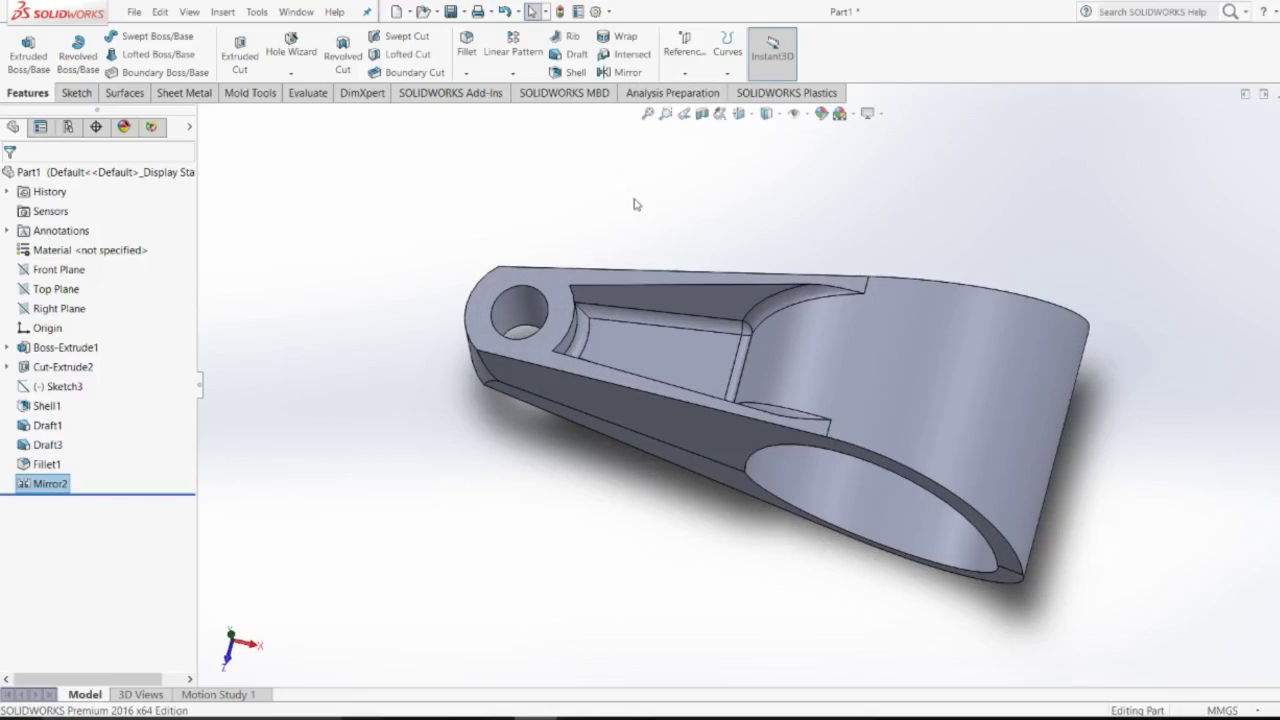
{"action": "key", "text": "alt+Tab"}
{"action": "key", "text": "alt+Tab"}
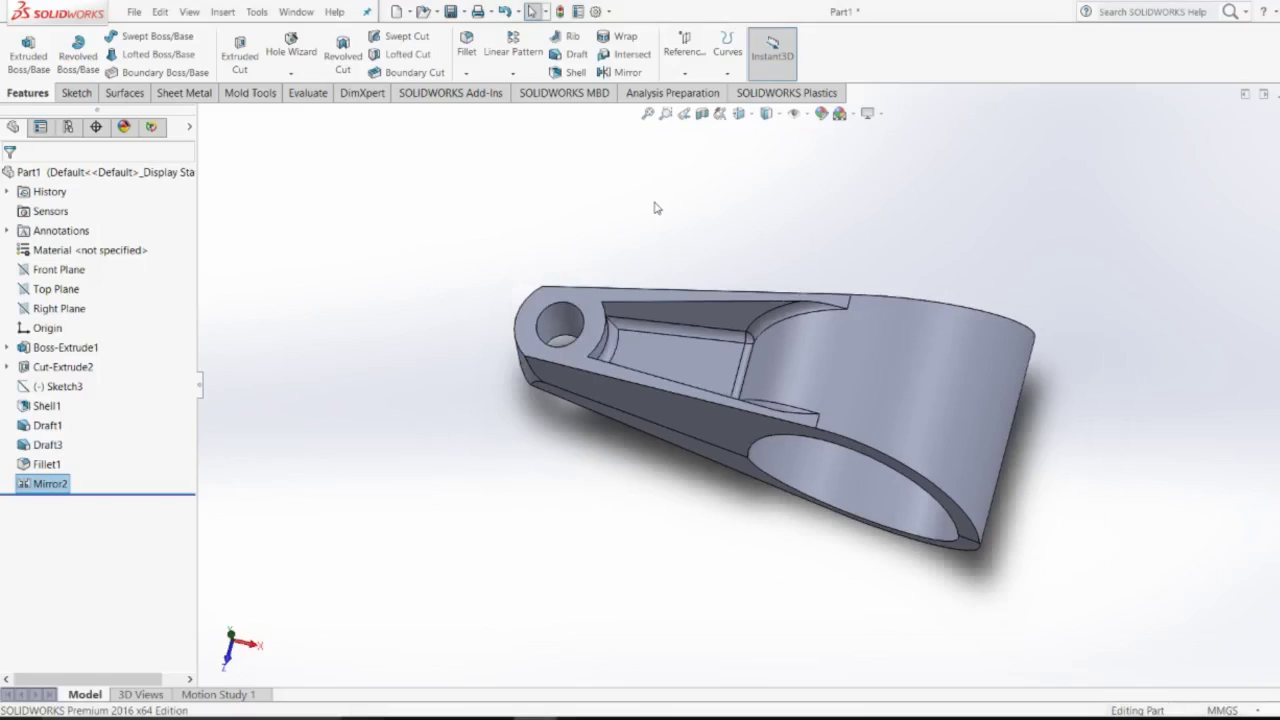
{"action": "key", "text": "alt+Tab"}
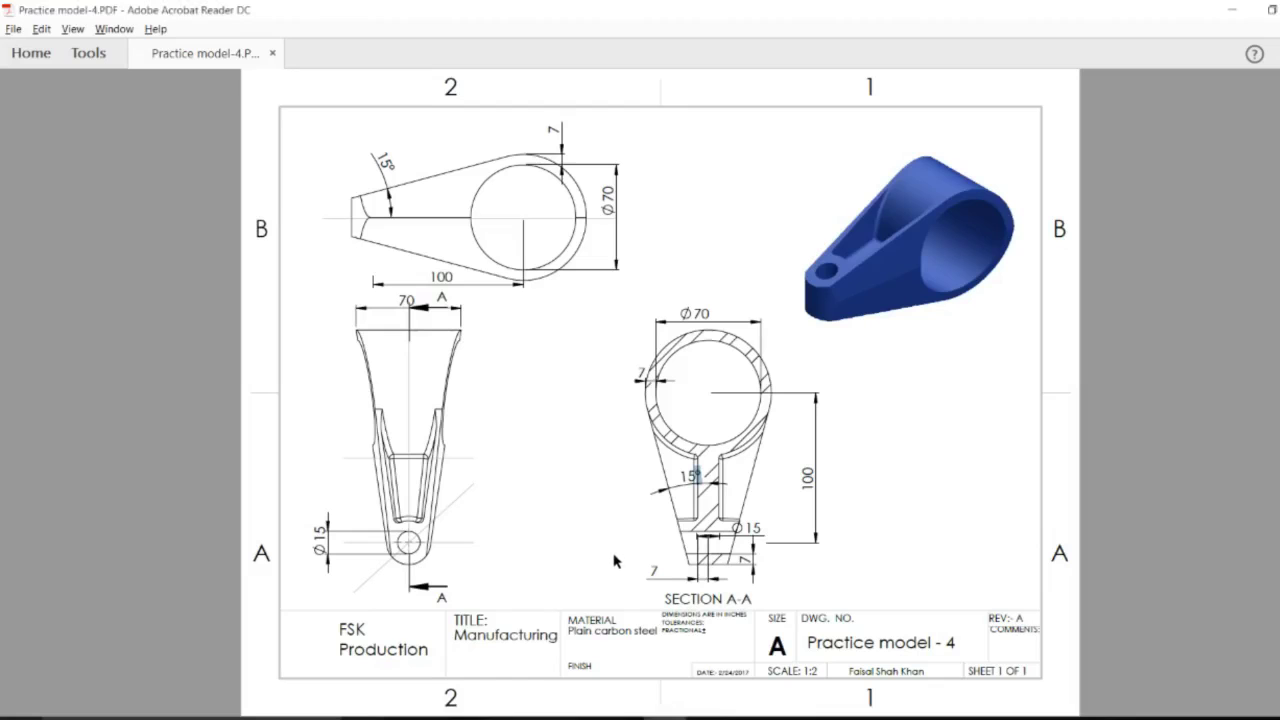
{"action": "left_click_drag", "start_coordinate": [568, 630], "coordinate": [656, 630]}
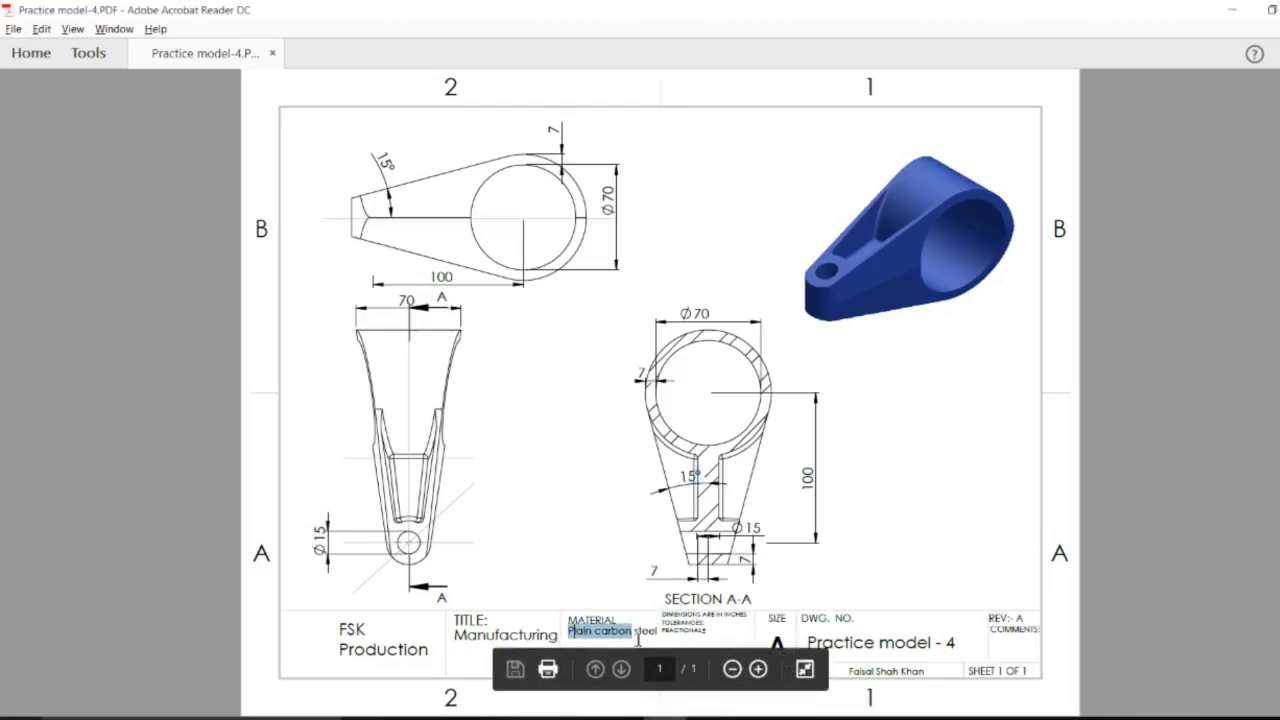
{"action": "key", "text": "alt+Tab"}
Assign Plain Carbon Steel as the part's material through Edit Material.
{"action": "left_click", "coordinate": [98, 254]}
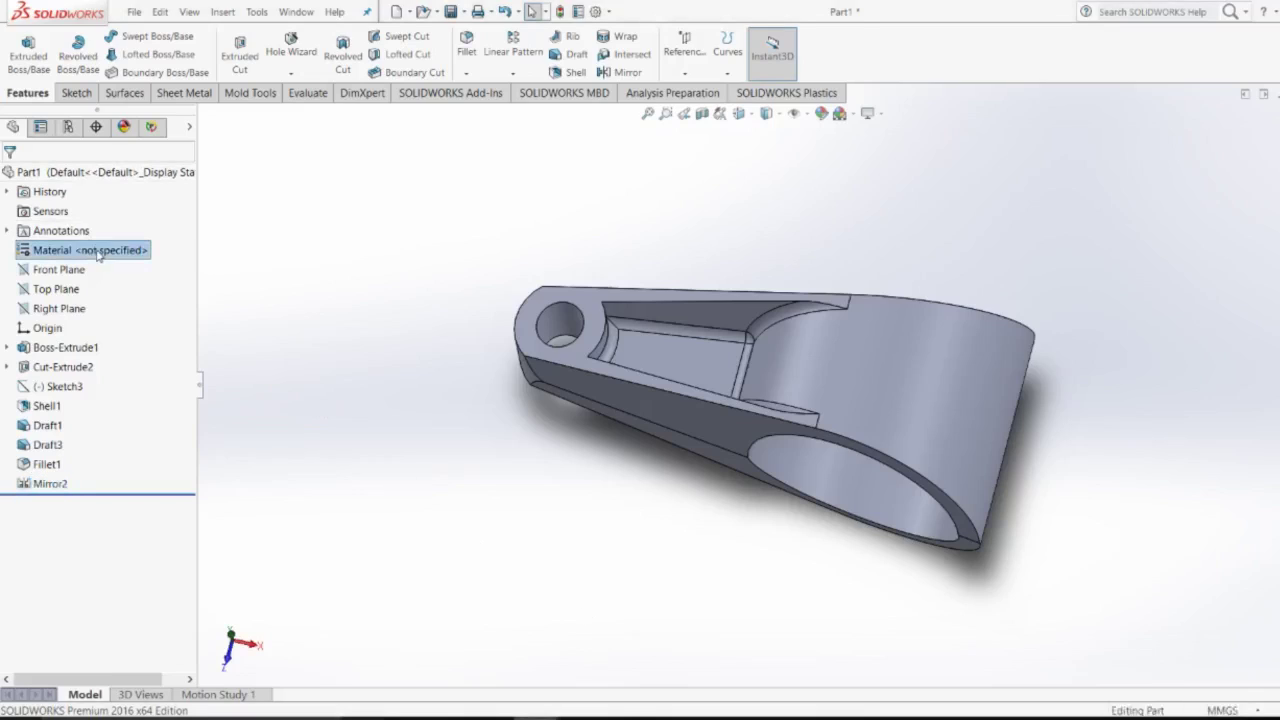
{"action": "right_click", "coordinate": [100, 255]}
{"action": "left_click", "coordinate": [126, 262]}
{"action": "scroll", "coordinate": [463, 400], "scroll_direction": "down", "scroll_amount": 2}
{"action": "scroll", "coordinate": [455, 455], "scroll_direction": "down", "scroll_amount": 1}
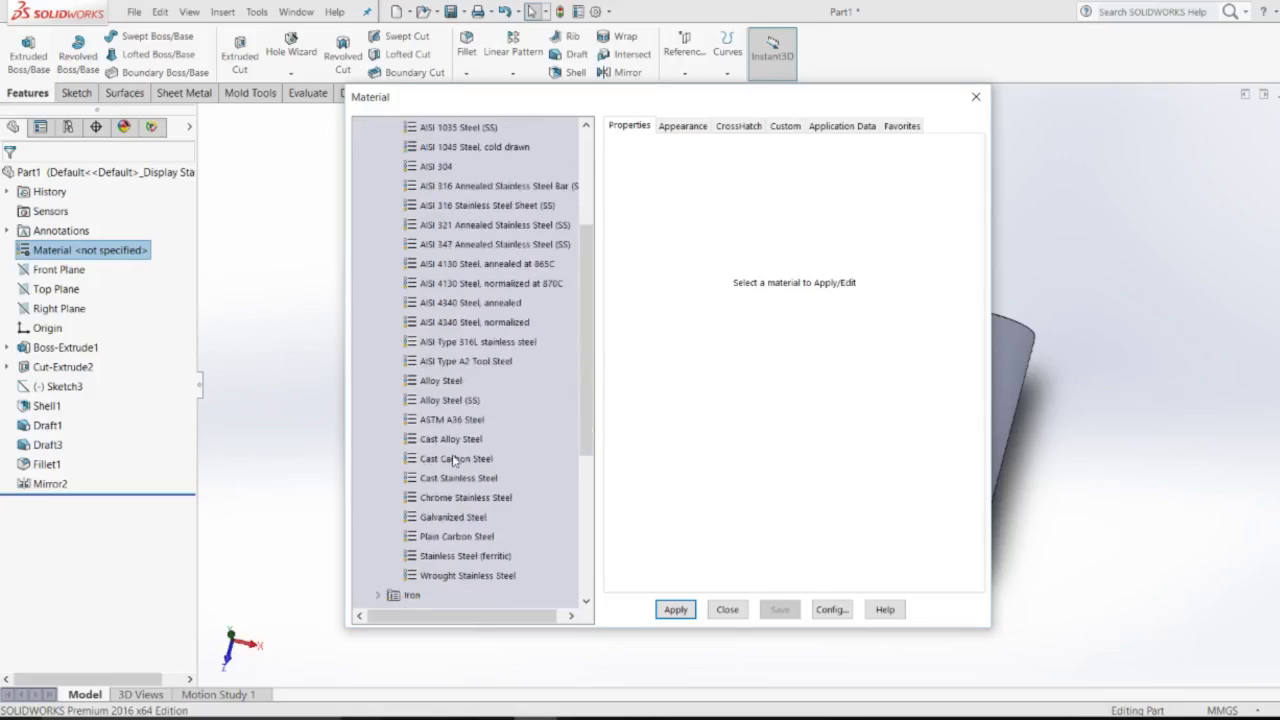
{"action": "left_click", "coordinate": [456, 538]}
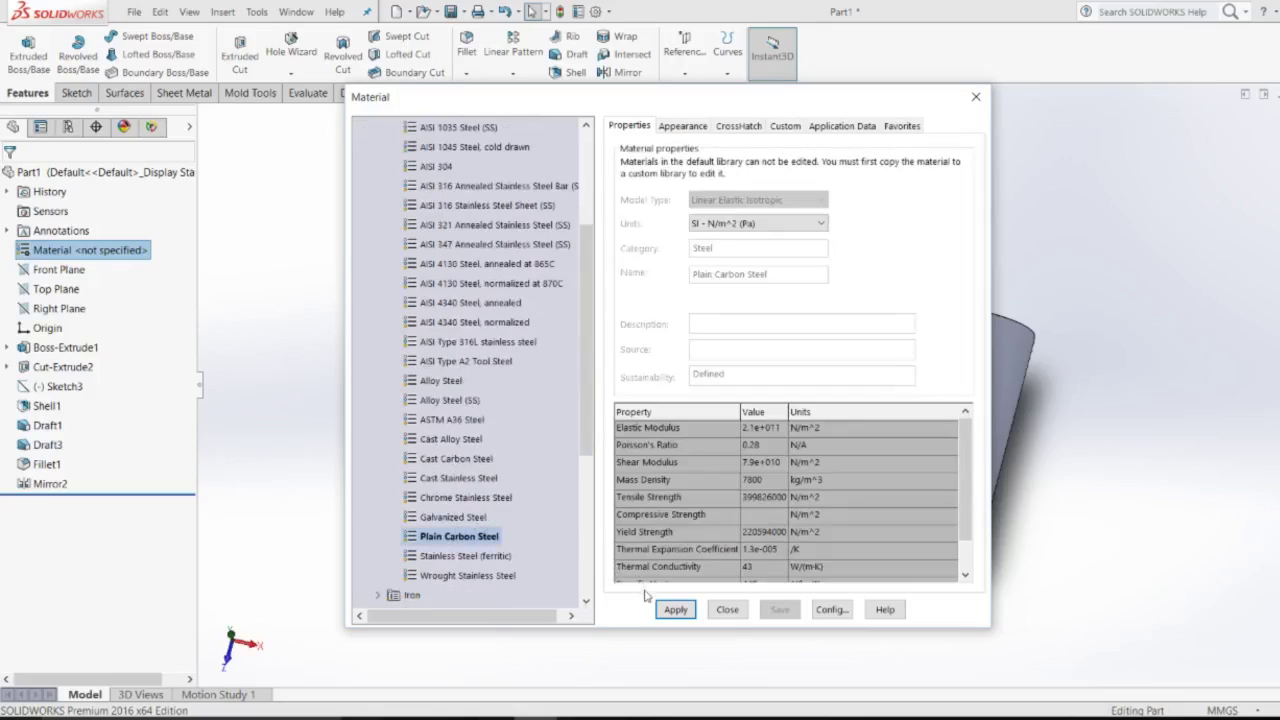
{"action": "left_click", "coordinate": [676, 609]}
{"action": "left_click", "coordinate": [727, 609]}
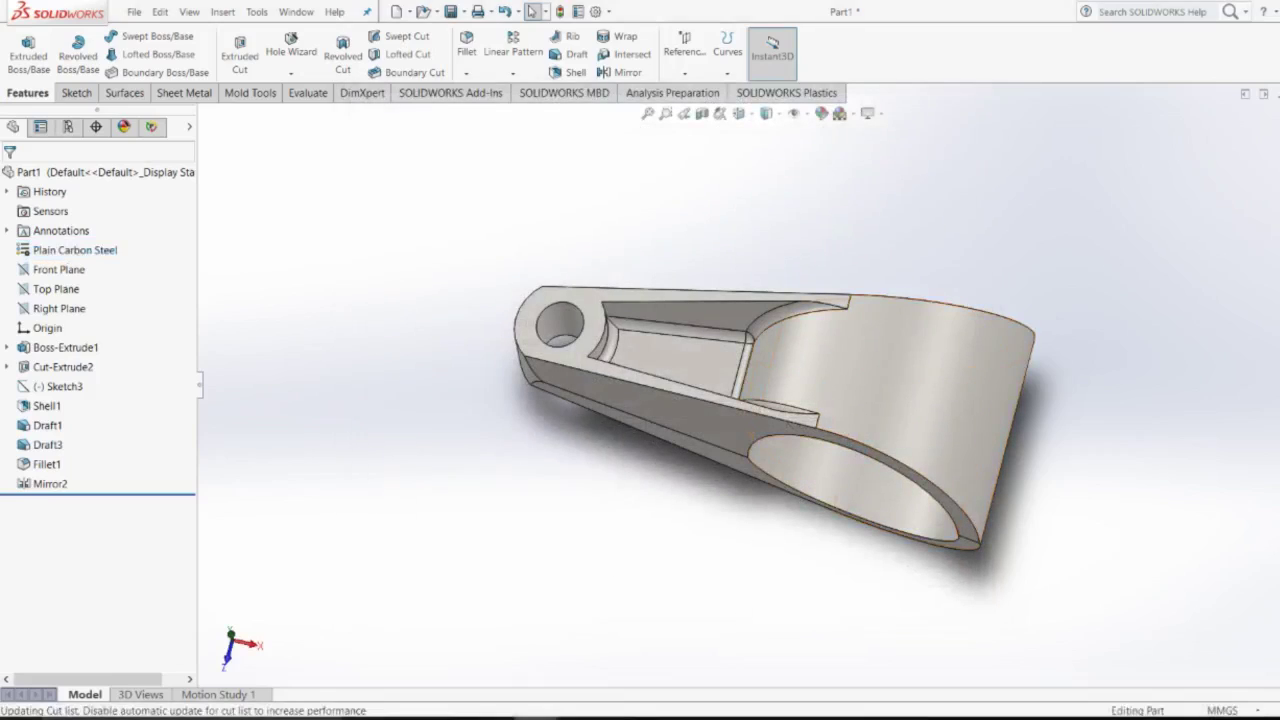
{"action": "left_click", "coordinate": [1270, 217]}
Apply the solid Blue appearance to the whole bracket body.
{"action": "left_click", "coordinate": [881, 140]}
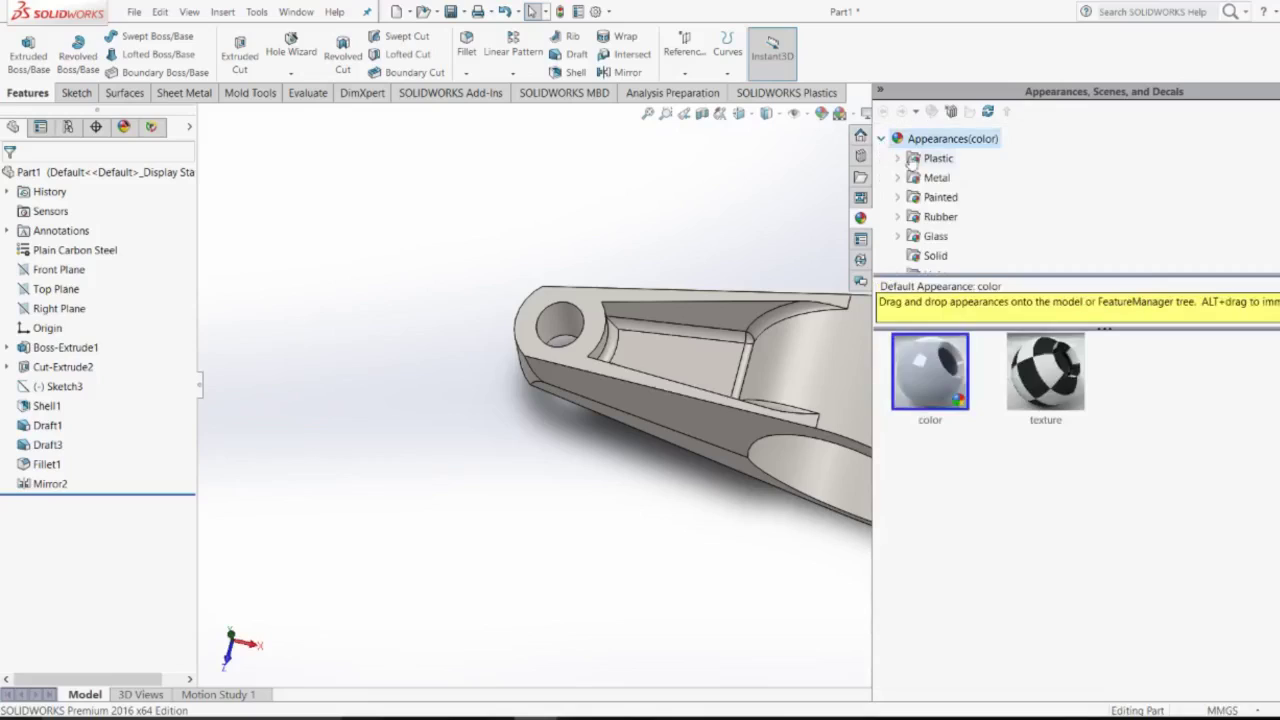
{"action": "left_click", "coordinate": [933, 258]}
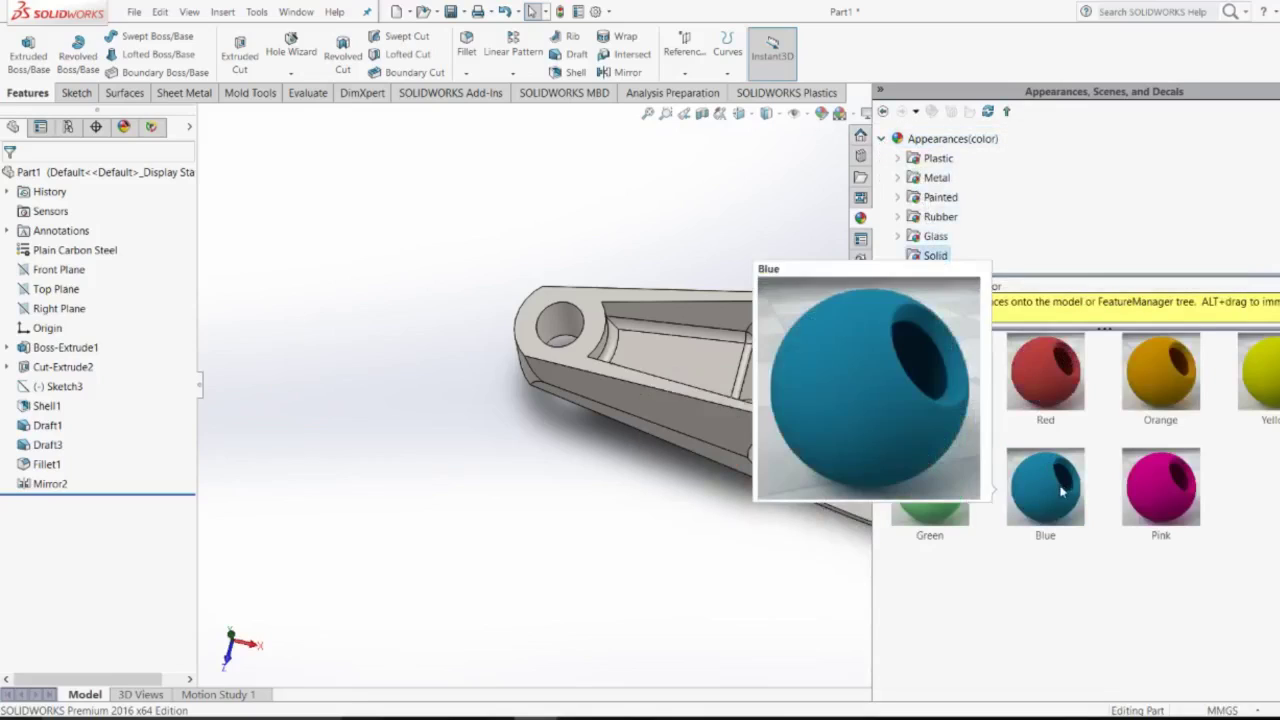
{"action": "left_click_drag", "start_coordinate": [1045, 485], "coordinate": [820, 378]}
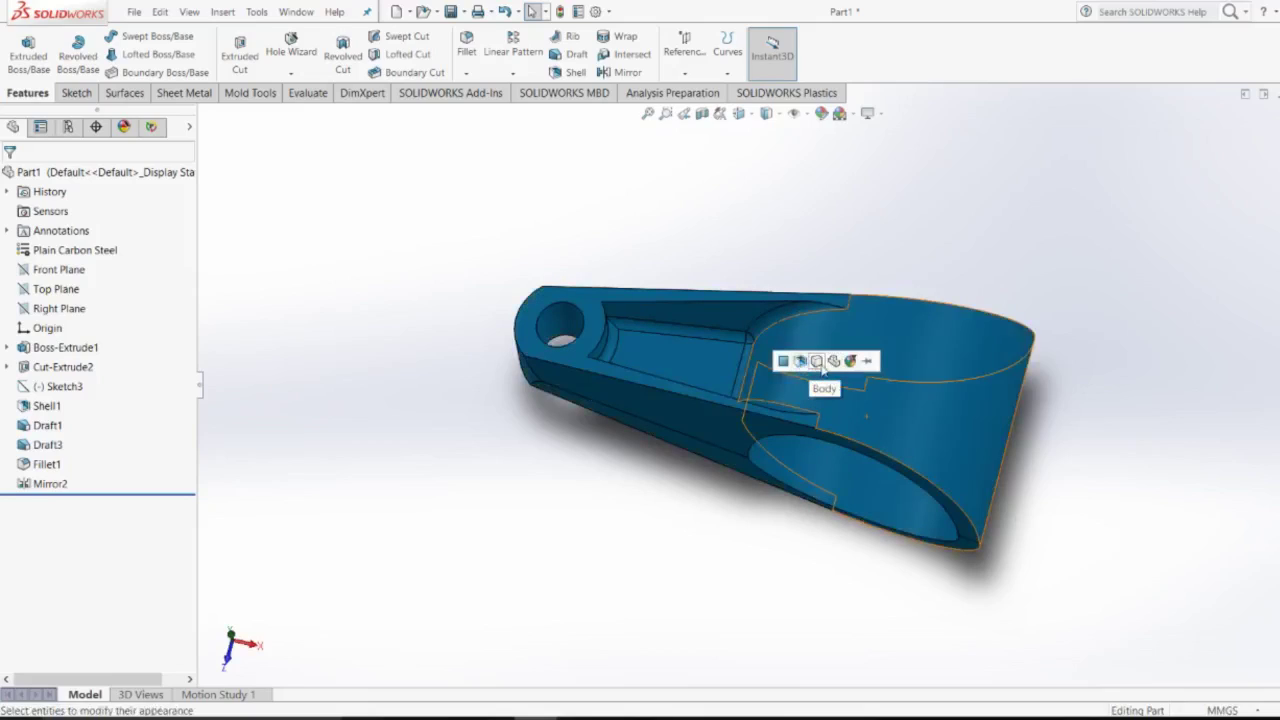
{"action": "left_click", "coordinate": [817, 362]}
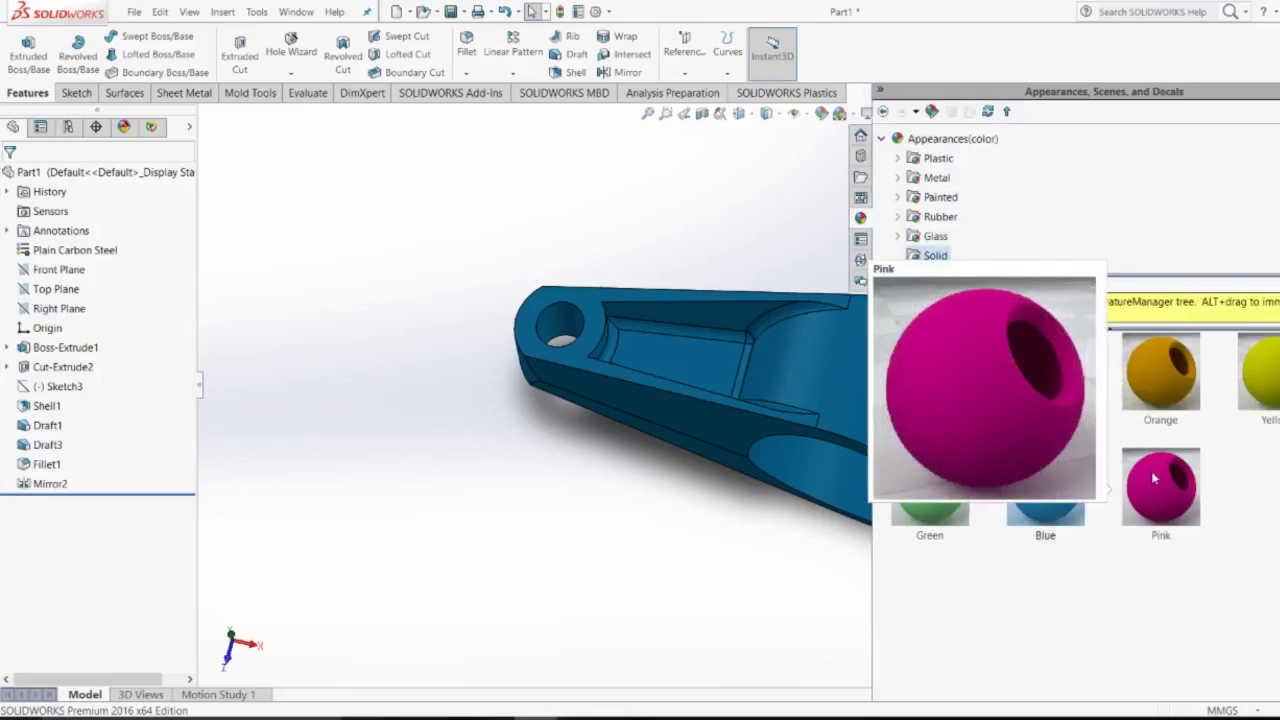
Apply the solid Pink appearance to the Fillet1 faces.
{"action": "mouse_move", "coordinate": [1151, 471]}
{"action": "left_mouse_down"}
{"action": "mouse_move", "coordinate": [779, 394]}
{"action": "mouse_move", "coordinate": [737, 339]}
{"action": "left_mouse_up"}
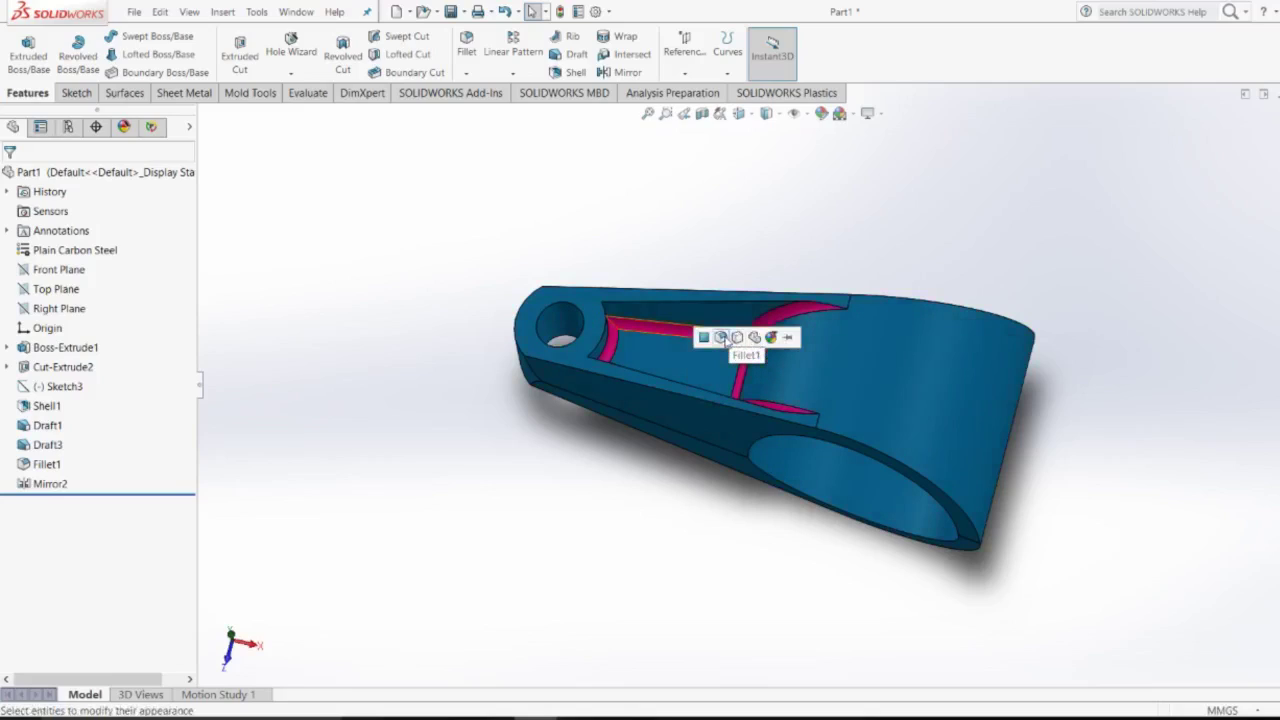
{"action": "left_click", "coordinate": [721, 338]}
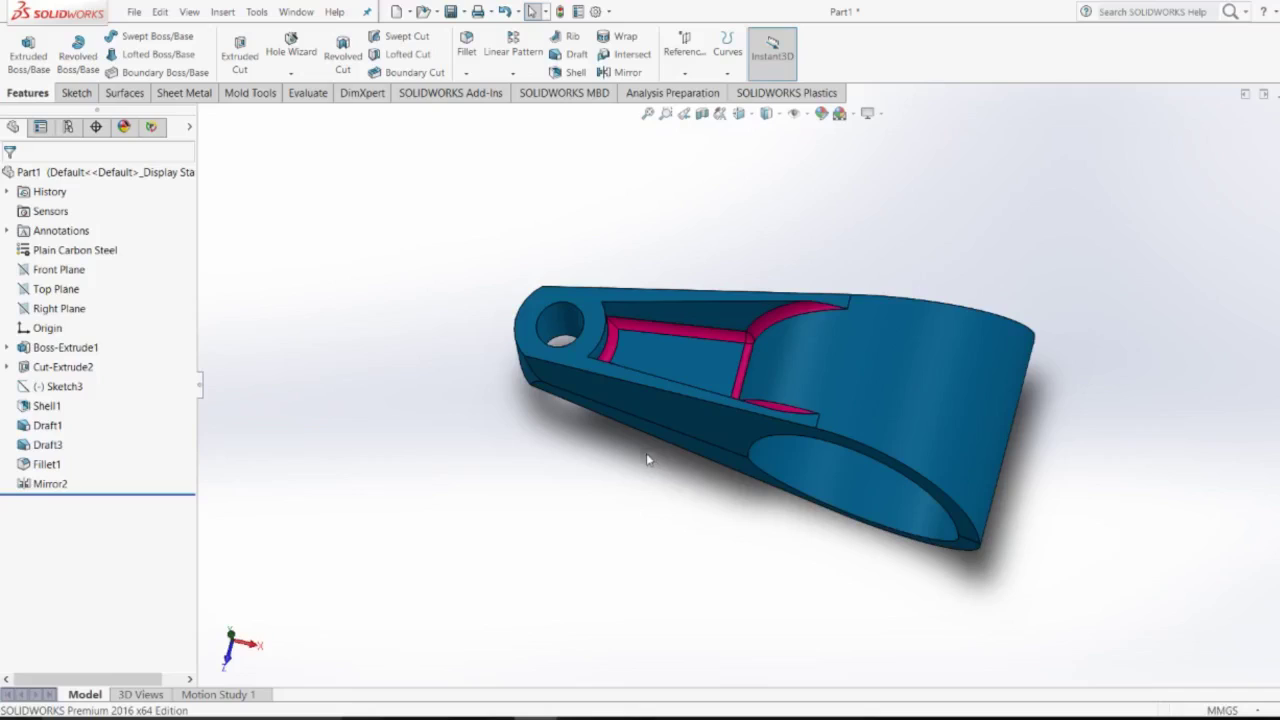
{"action": "scroll", "coordinate": [648, 455], "scroll_direction": "up", "scroll_amount": 2}
{"action": "scroll", "coordinate": [677, 414], "scroll_direction": "up", "scroll_amount": 2}
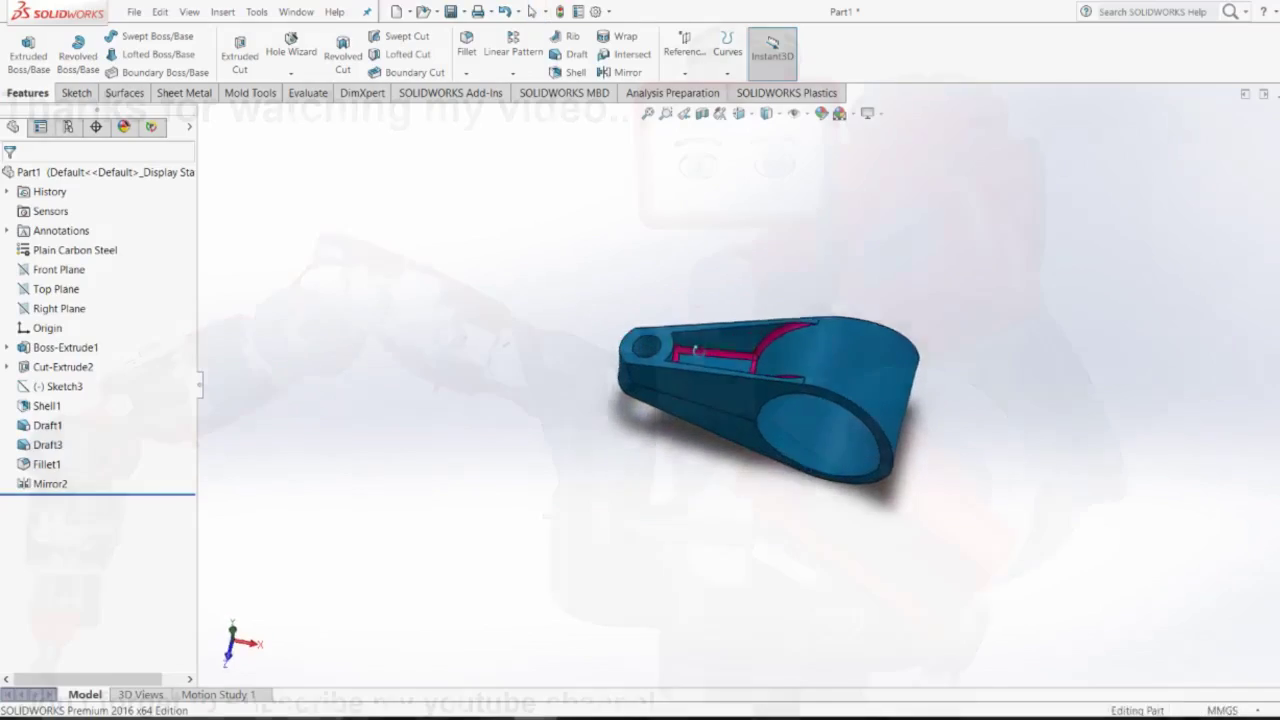